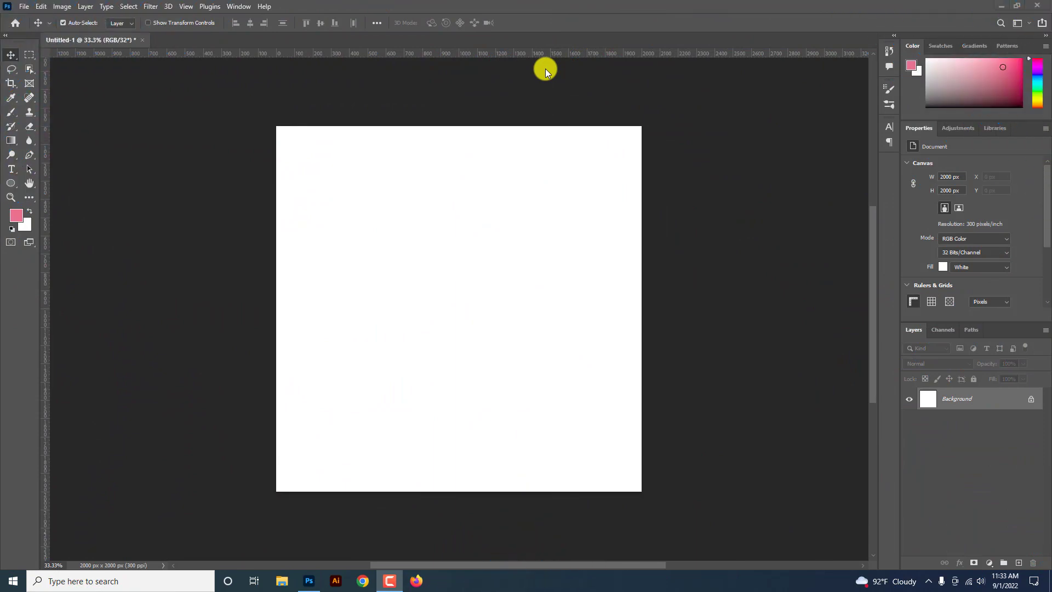
- Launch Illustrator and draw a square with the Rectangle tool
click(342, 584)
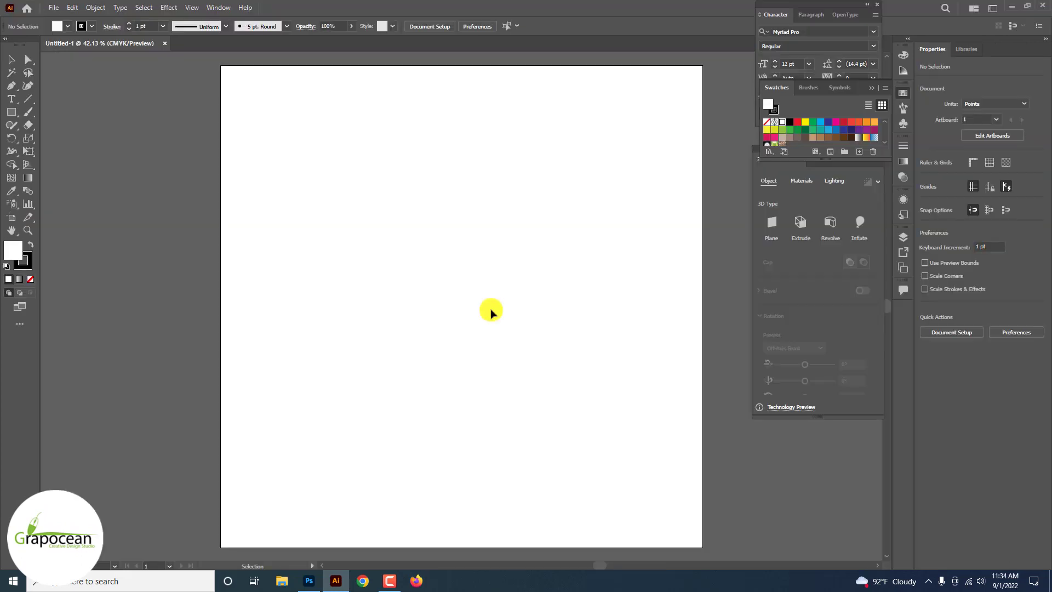
right_click(8, 116)
click(60, 113)
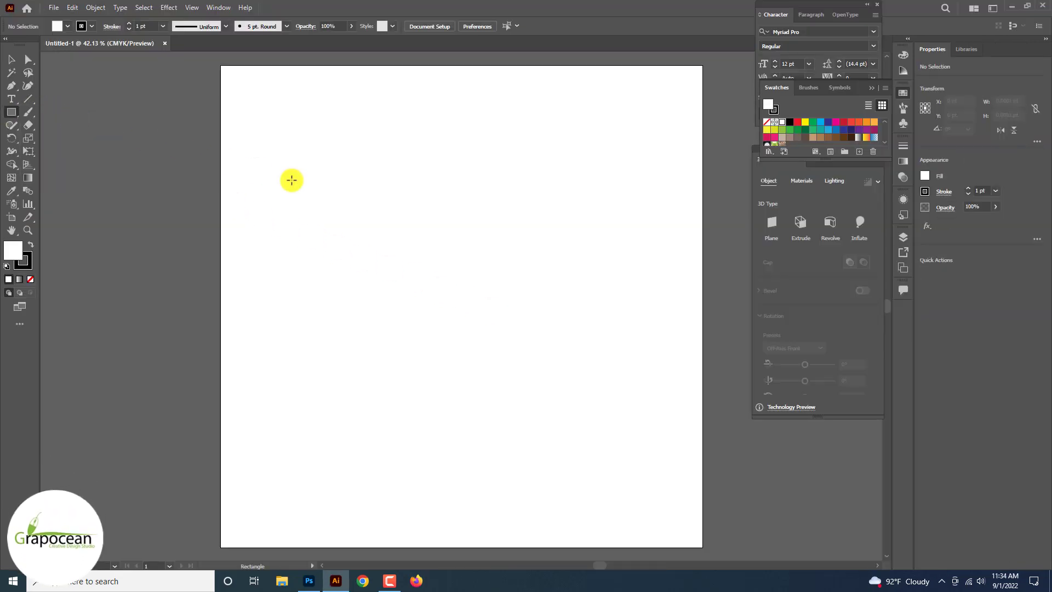
drag(396, 210, 534, 348)
- Give the square no stroke and a blue fill
click(91, 26)
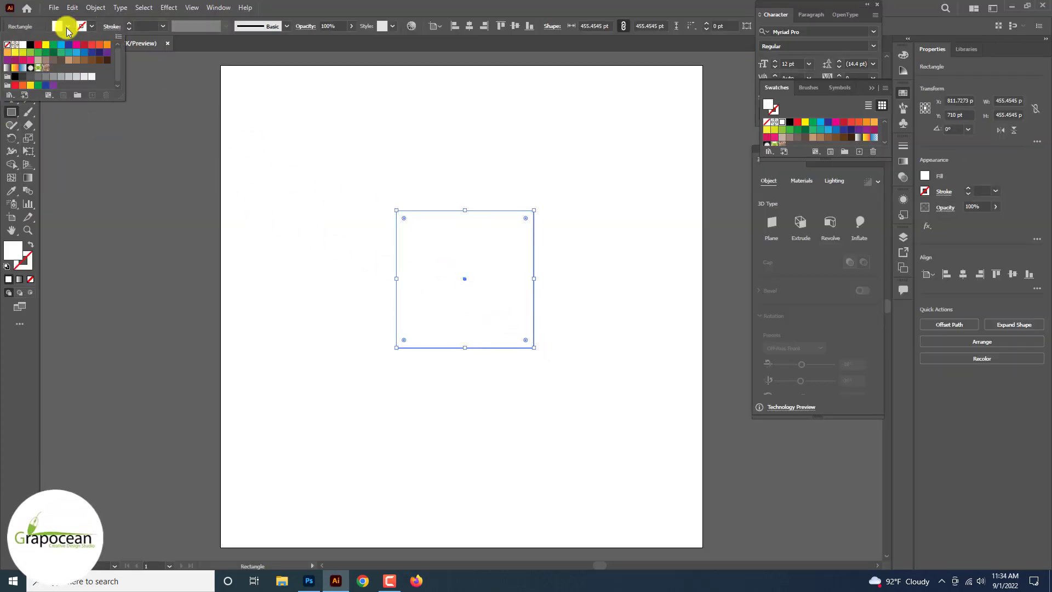
click(7, 44)
click(67, 27)
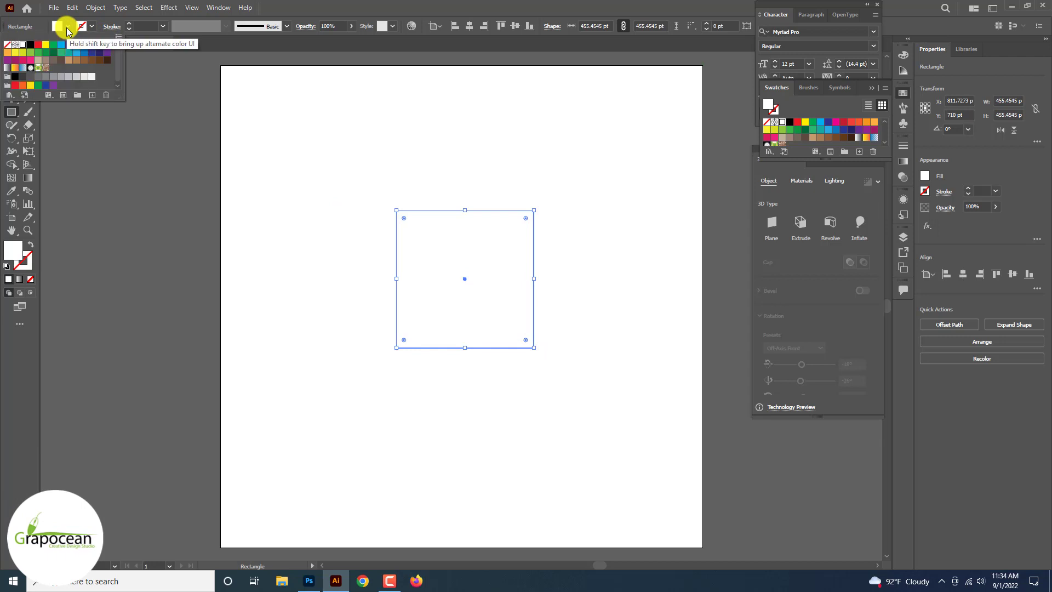
click(83, 53)
- Move the blue square off the artboard to the left
key(v)
key(ctrl+minus)
key(ctrl+minus)
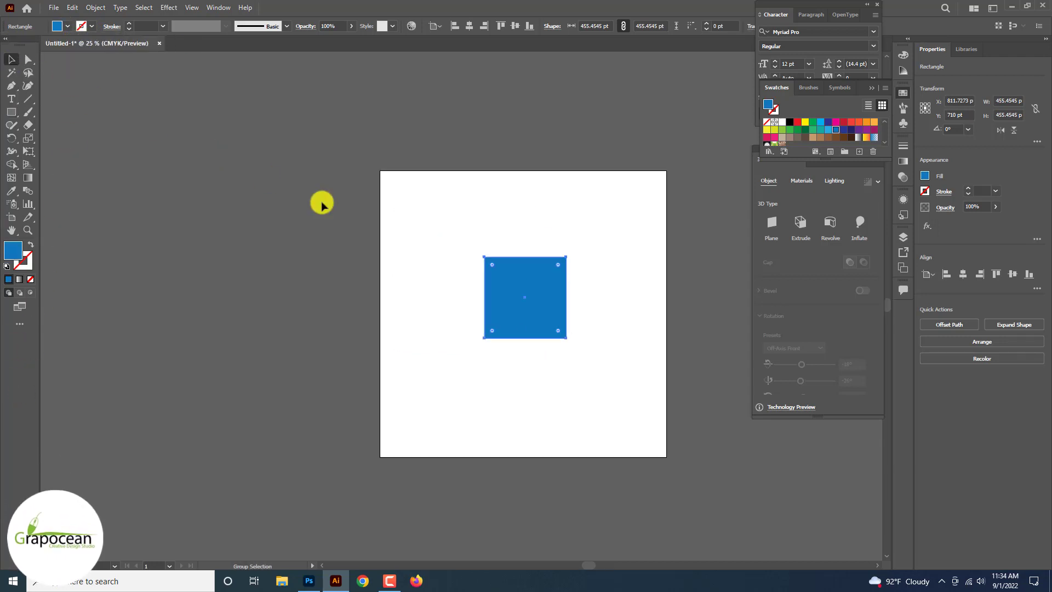
drag(528, 290, 290, 244)
- Apply the 3D Extrude & Bevel effect to the square and tilt it flatter
click(168, 8)
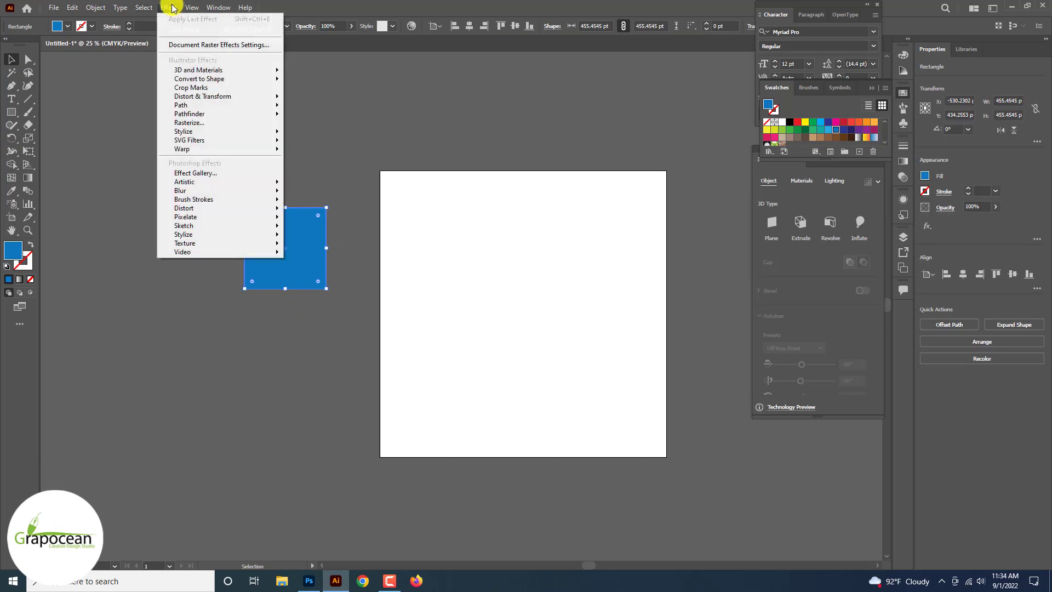
click(301, 72)
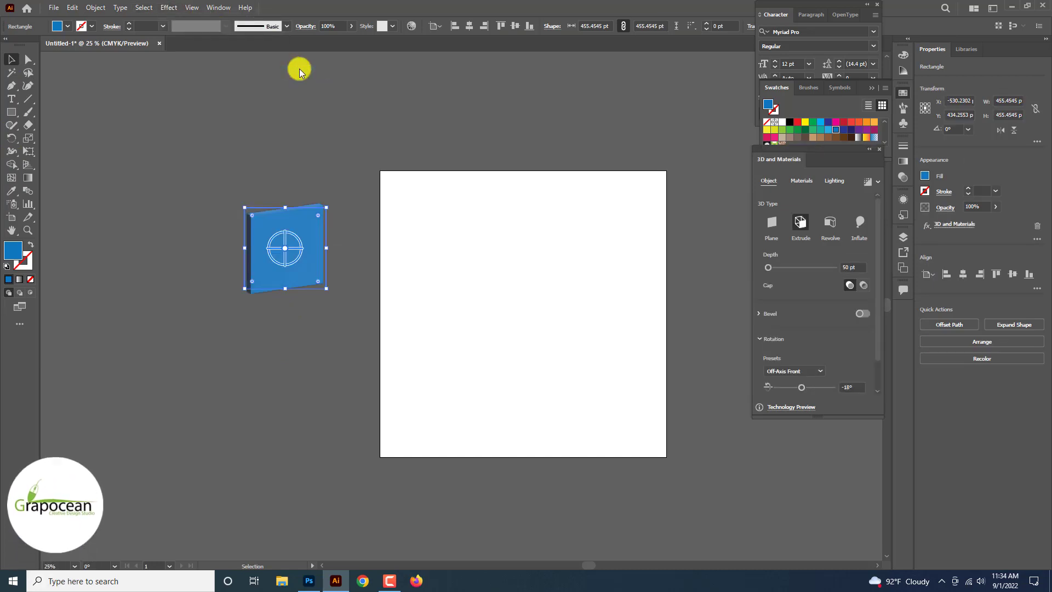
scroll(803, 356, down, 1)
drag(814, 359, 819, 361)
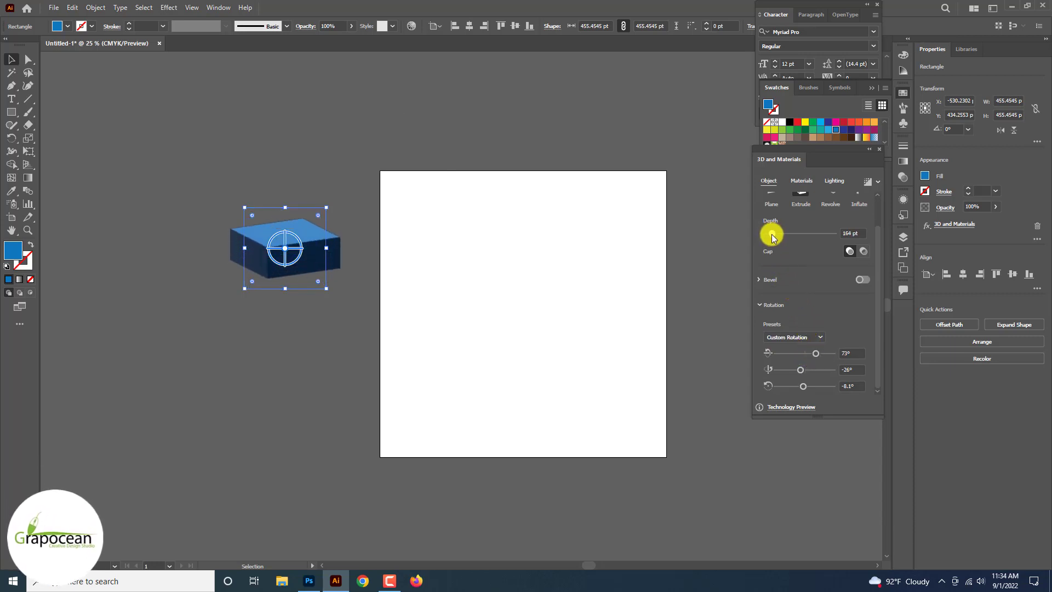
drag(800, 369, 801, 386)
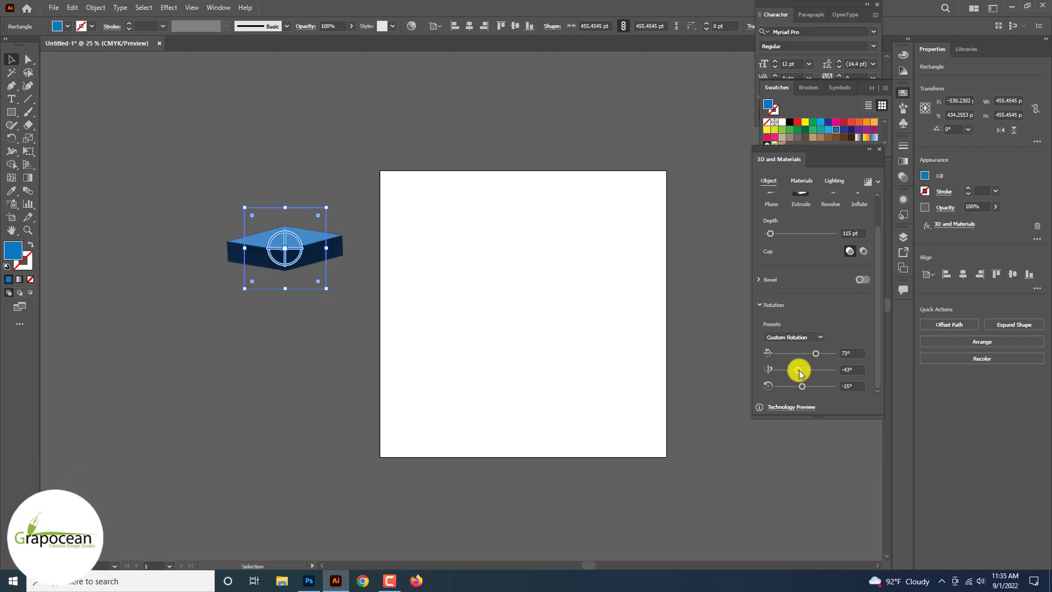
click(195, 324)
click(301, 258)
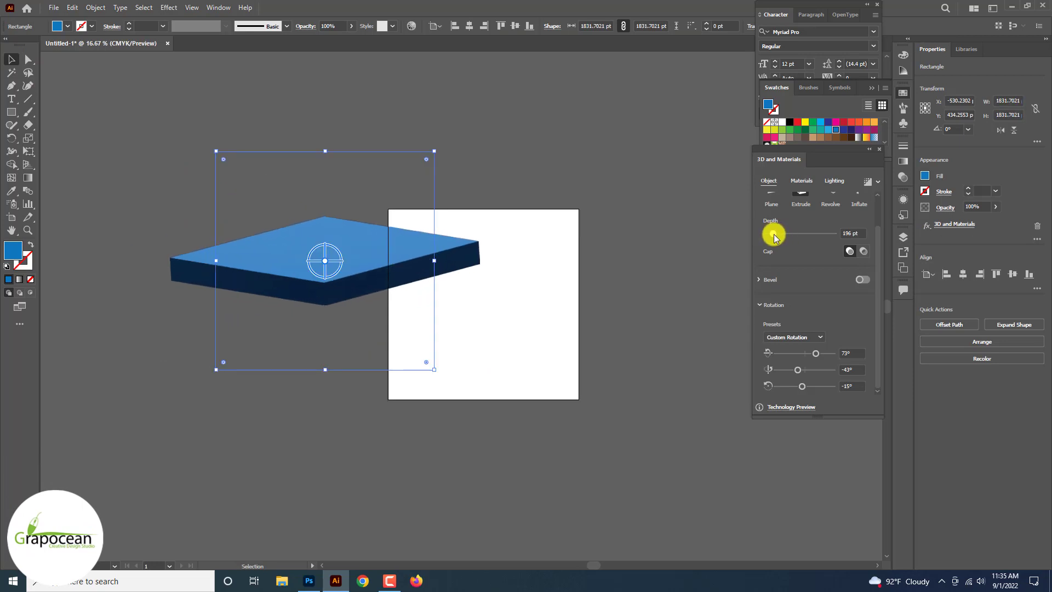
- Thicken the box, fine-tune its rotation, and drag it into the Photoshop document
drag(774, 237, 778, 240)
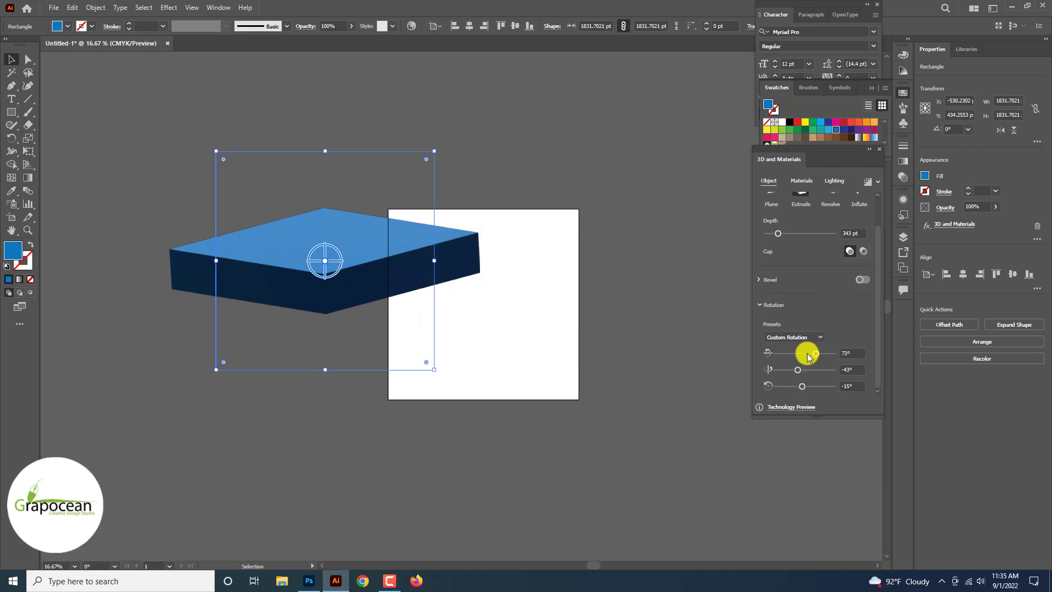
drag(798, 369, 797, 371)
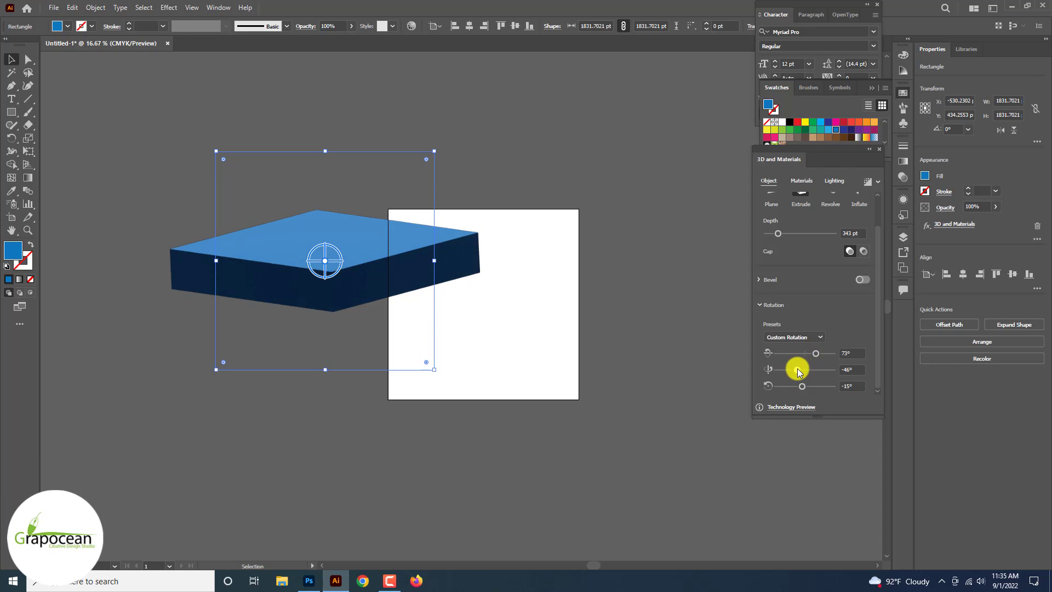
drag(800, 372, 798, 373)
click(87, 177)
mouse_move(271, 248)
mouse_down()
mouse_move(309, 581)
mouse_move(422, 371)
mouse_move(416, 384)
mouse_up()
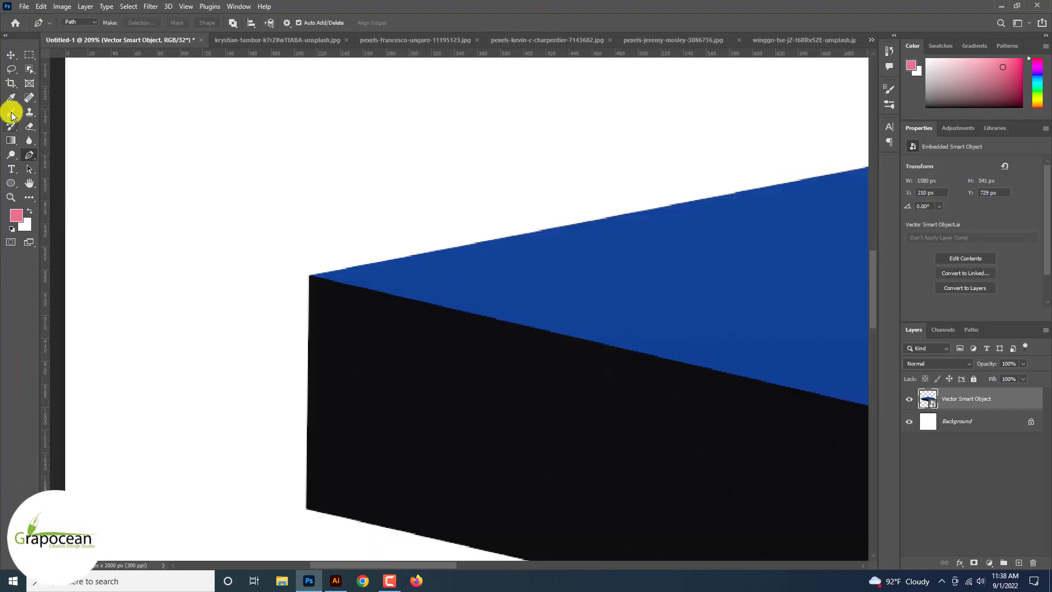
- Try selecting the box's top face with the Magic Wand, then dismiss the 32-bit error
click(12, 114)
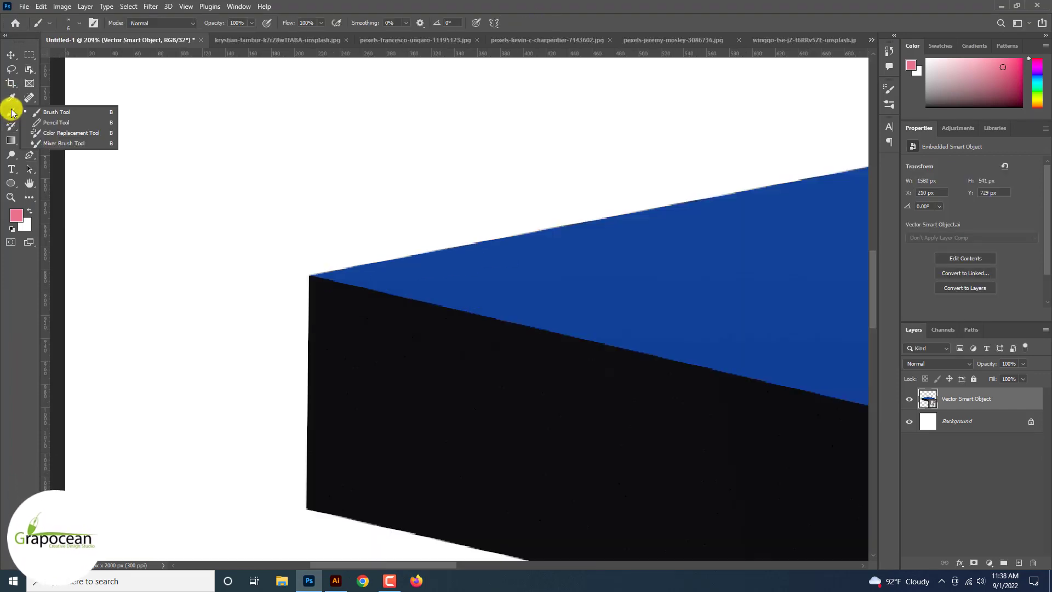
click(30, 68)
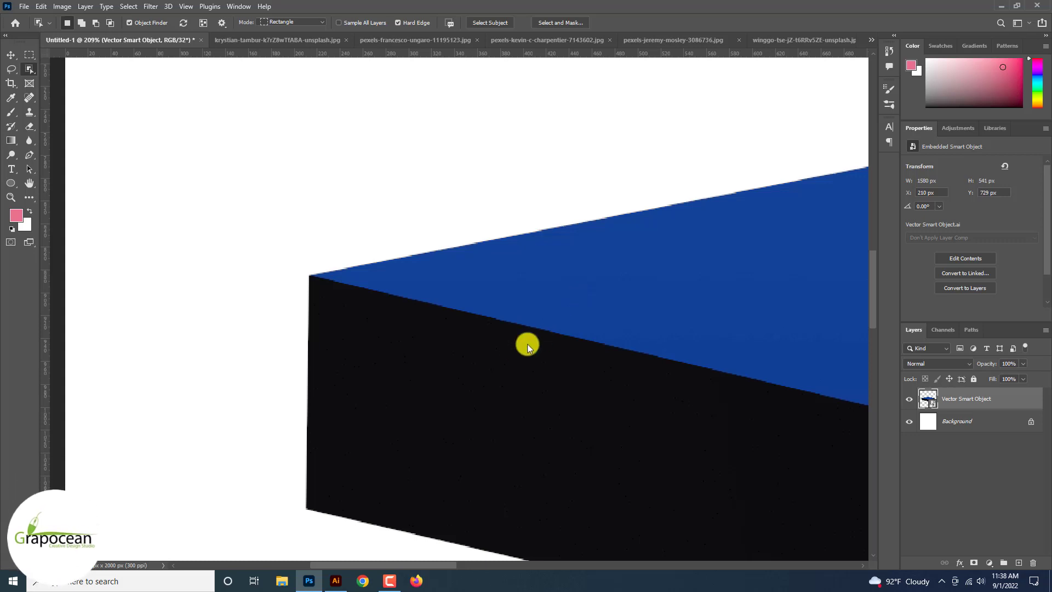
key(shift+w)
key(shift+w)
click(431, 393)
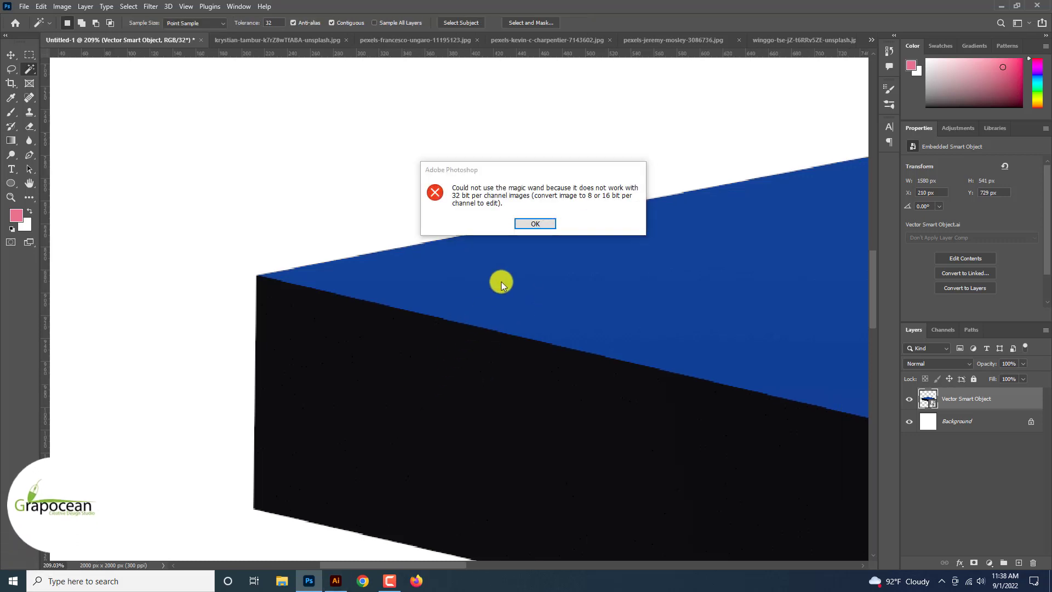
click(536, 224)
- Convert the document to 16 Bits/Channel, choosing Don't Merge for the layers
scroll(537, 223, down, 4)
scroll(536, 223, down, 2)
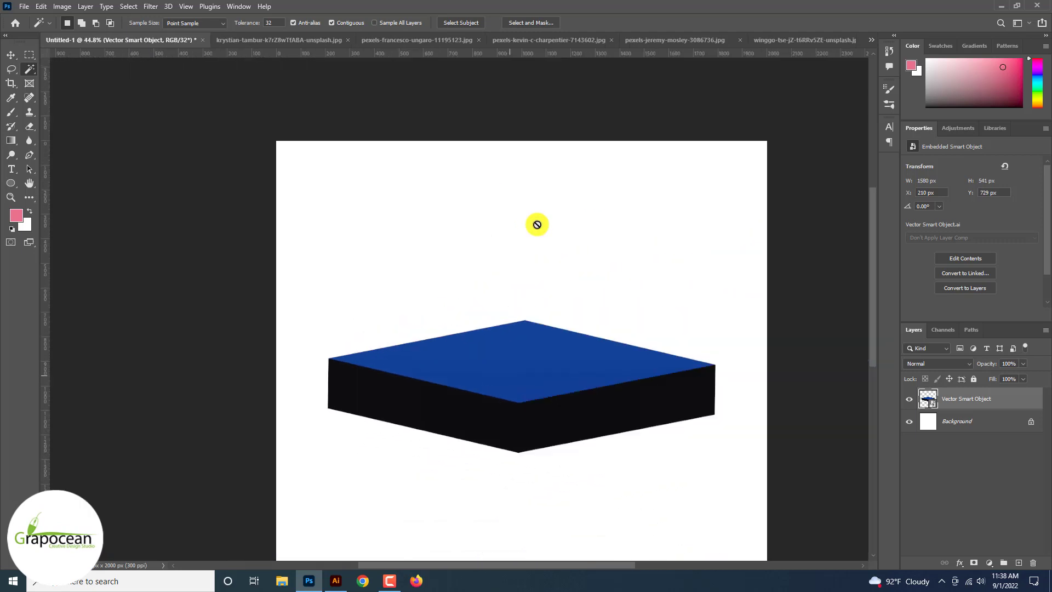
scroll(317, 125, up, 2)
click(62, 8)
mouse_move(82, 18)
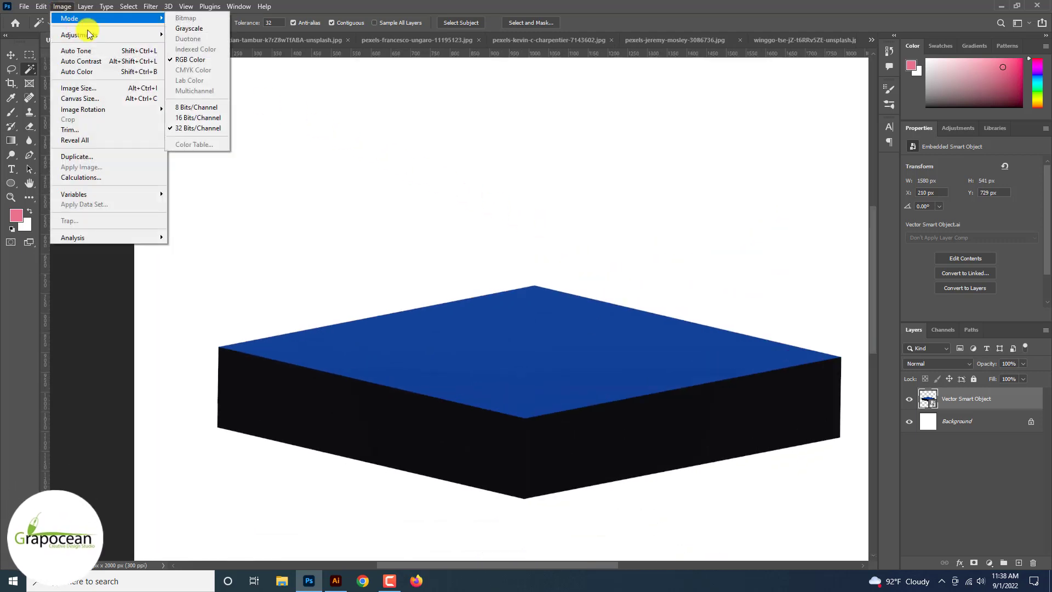
click(198, 108)
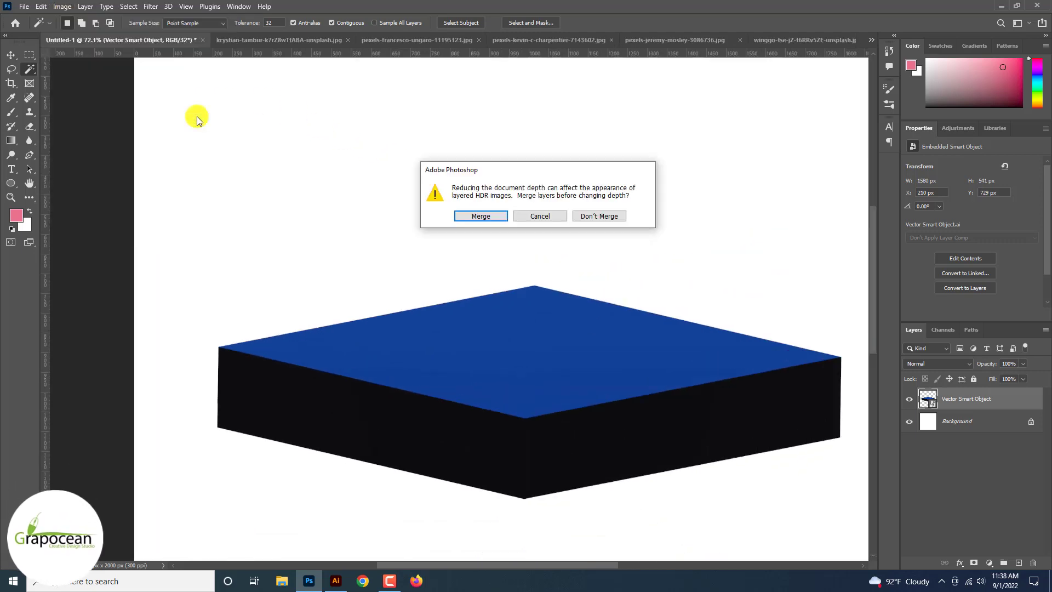
click(614, 214)
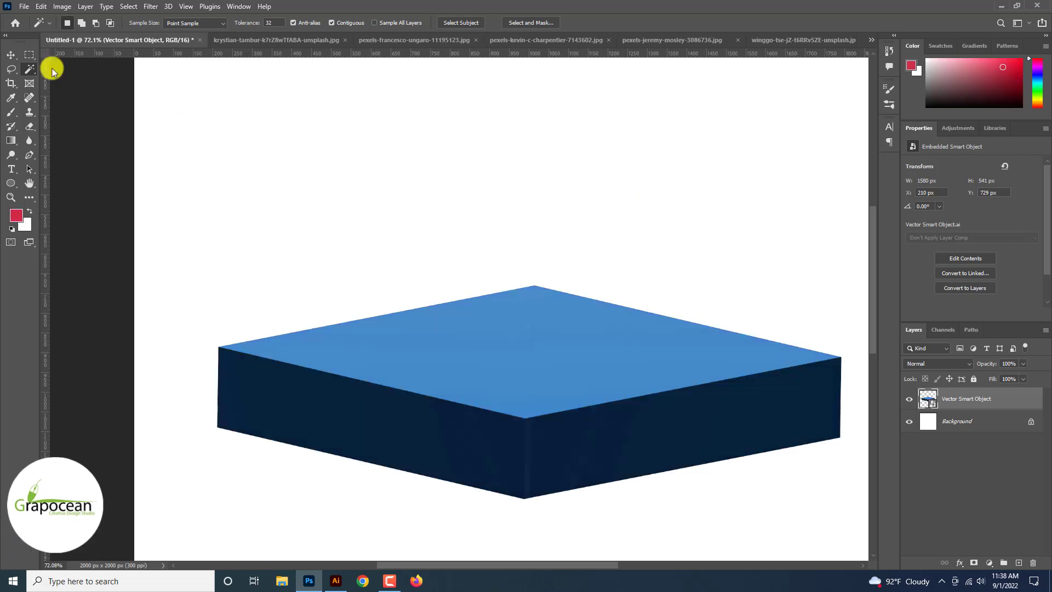
- Zoom out to see the whole box and switch to the Rectangular Marquee tool
click(11, 55)
key(ctrl+minus)
click(27, 56)
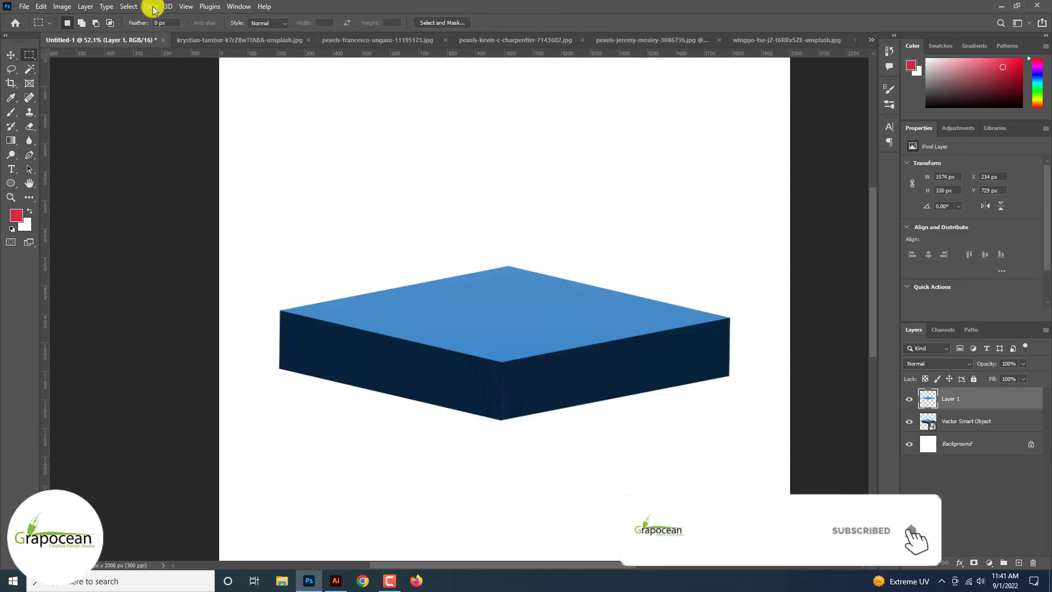
- In Vanishing Point, start a perspective plane on the box's top face
click(150, 6)
click(183, 122)
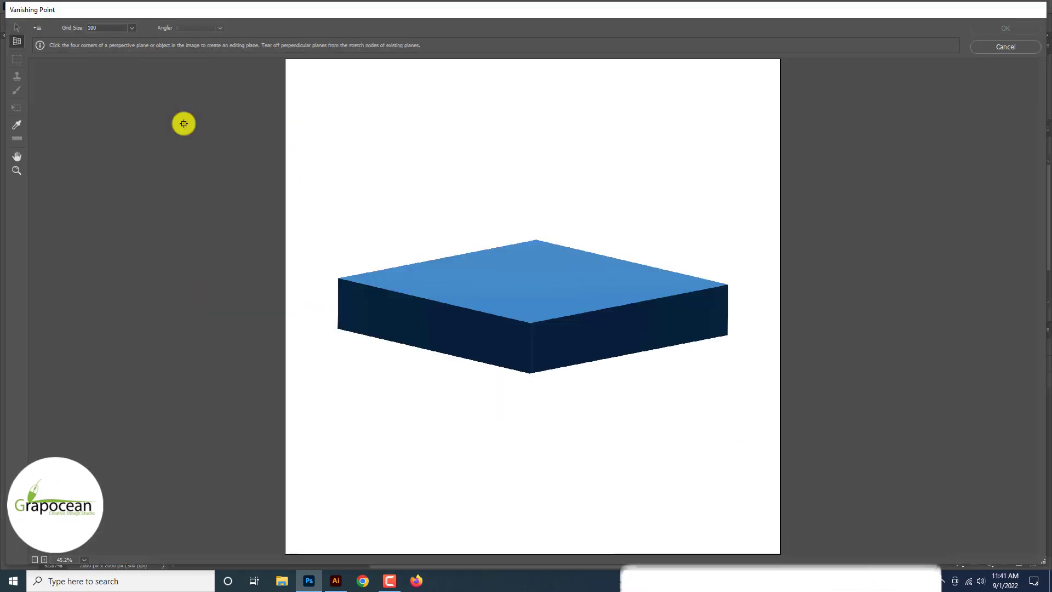
click(339, 280)
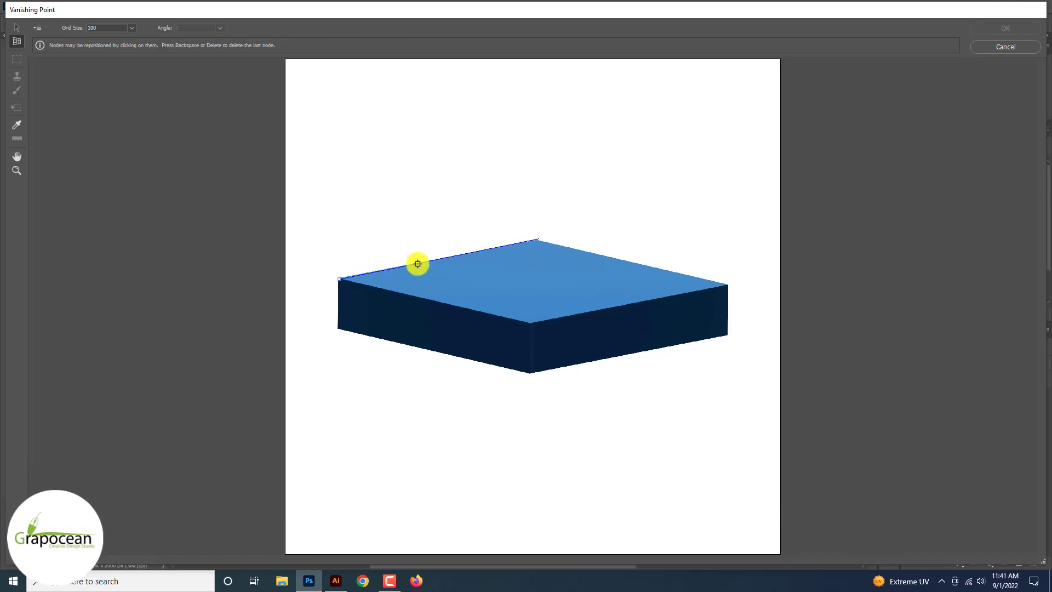
click(727, 285)
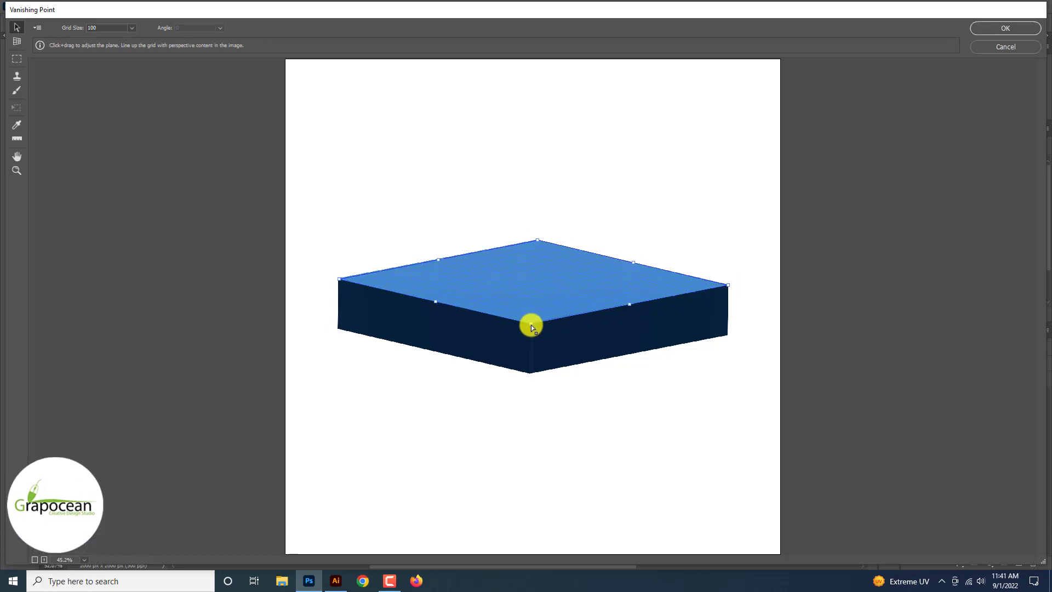
drag(531, 324, 531, 377)
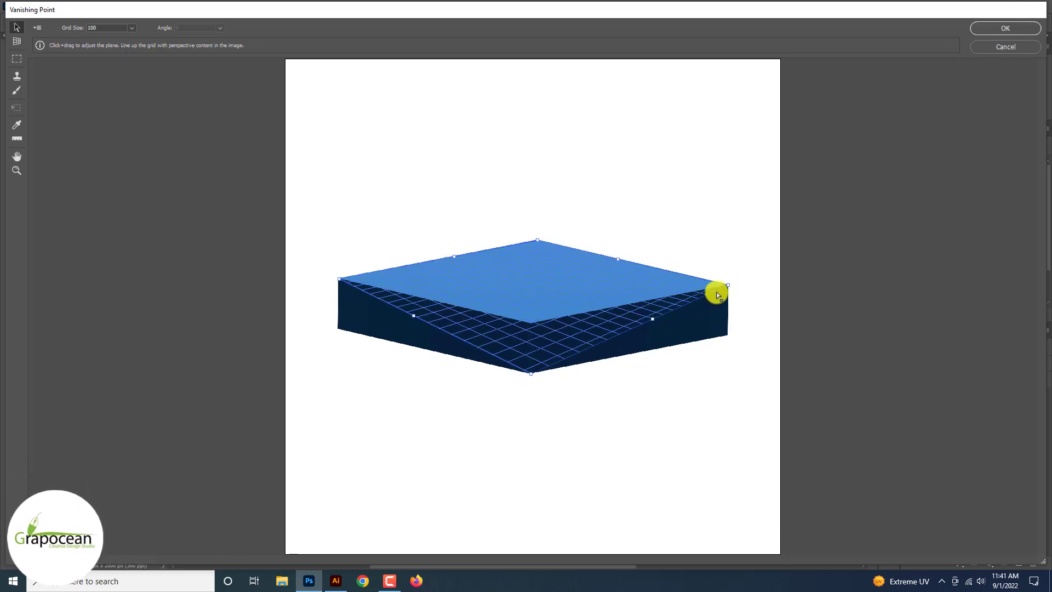
key(ctrl+z)
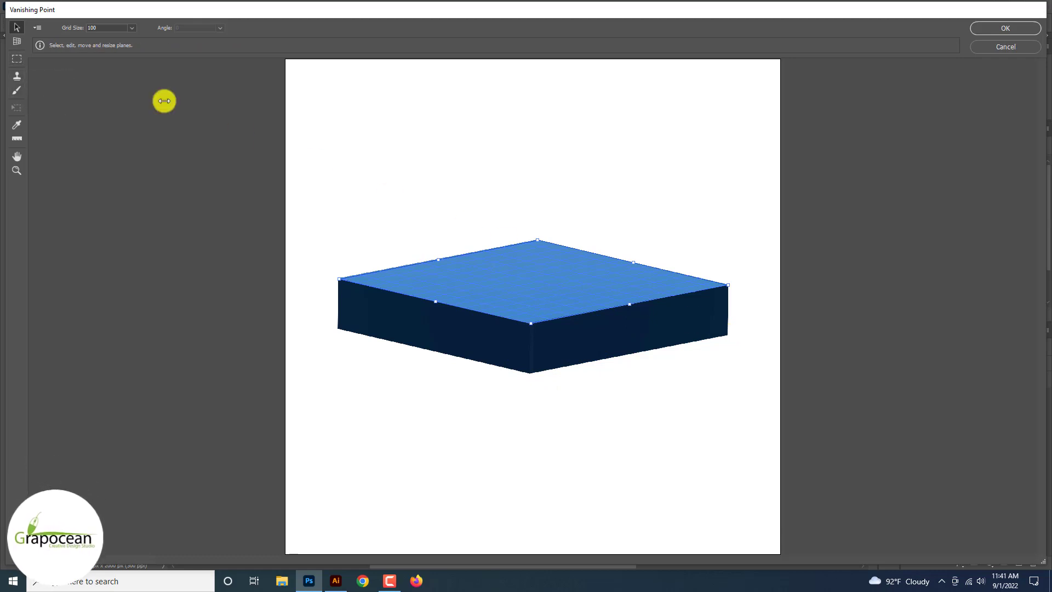
- Create perspective planes over the box's right and left side faces
click(531, 372)
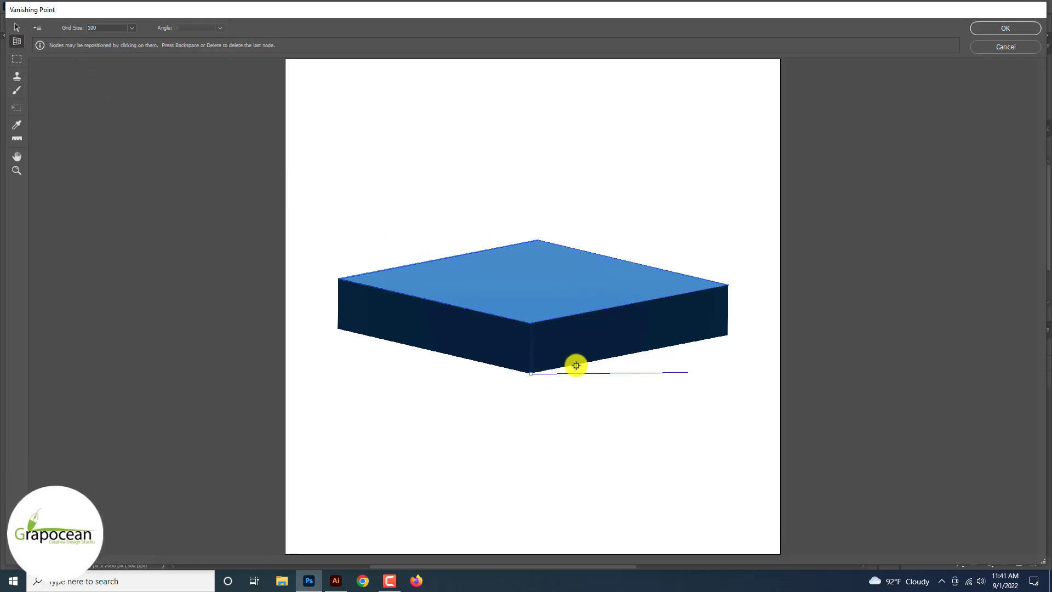
click(727, 335)
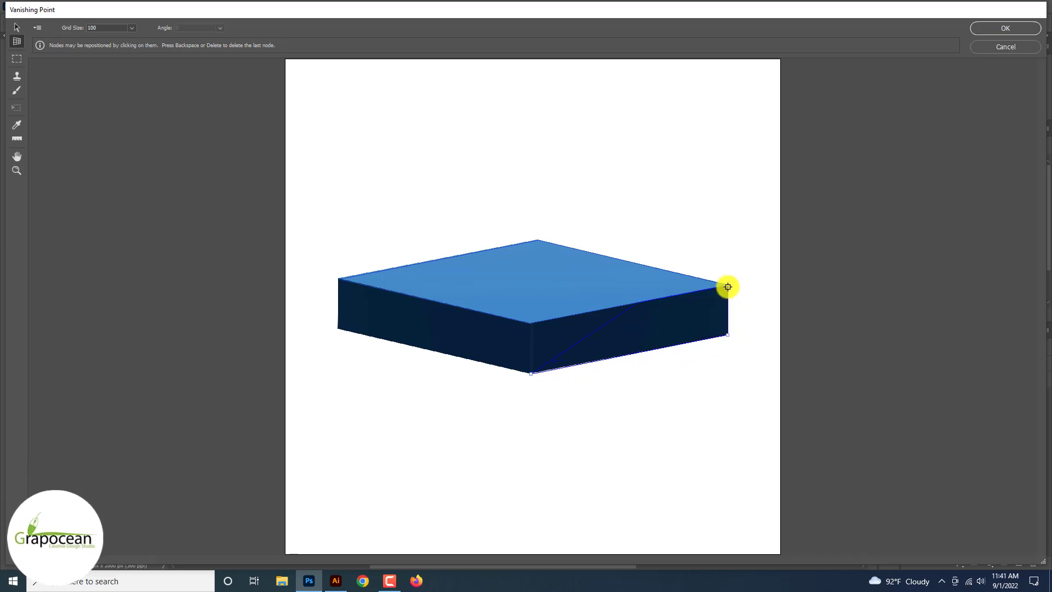
click(531, 323)
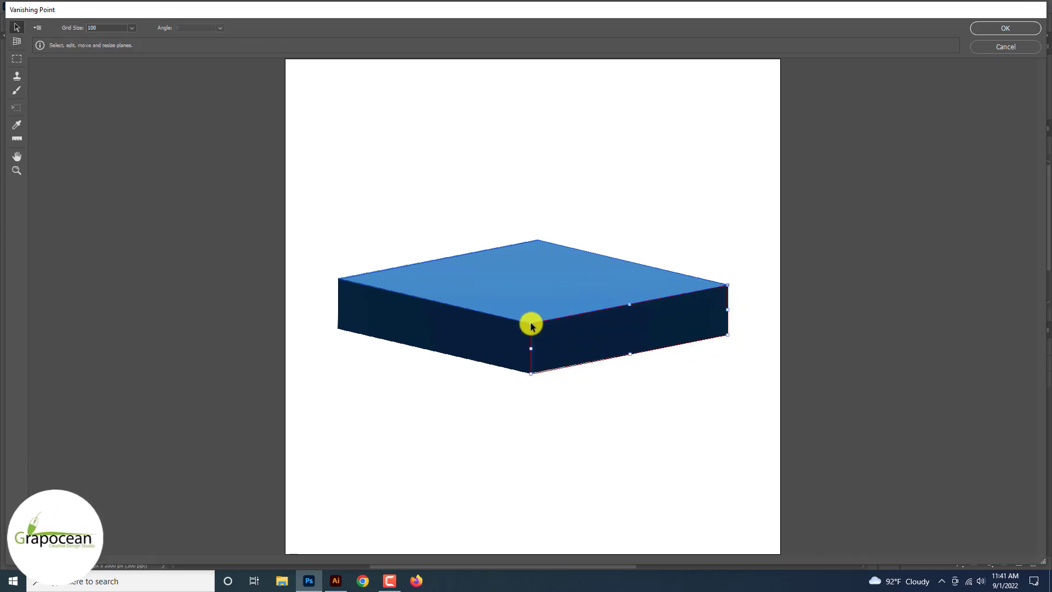
click(17, 43)
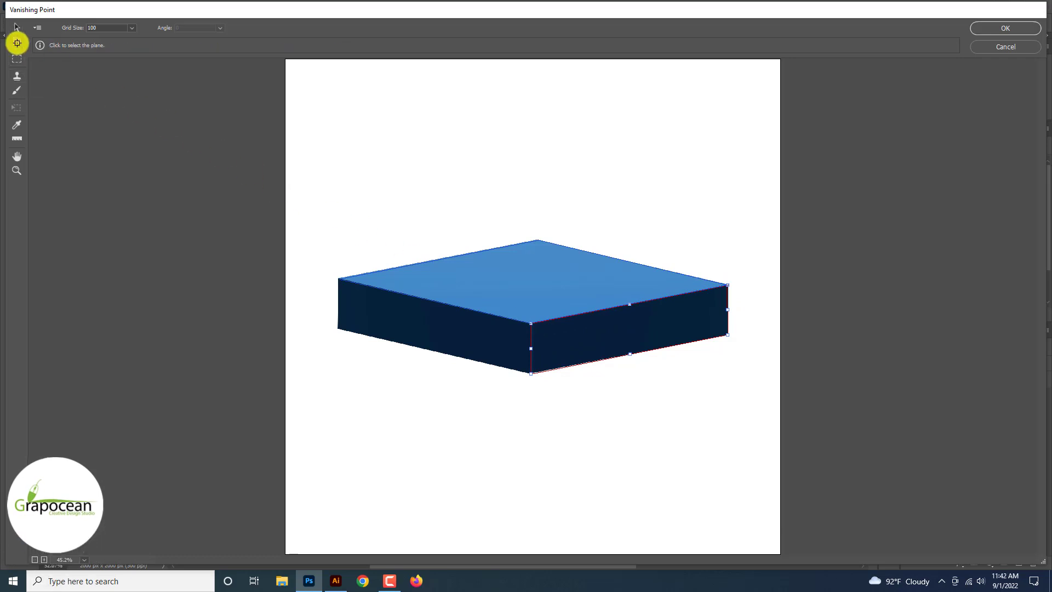
click(340, 328)
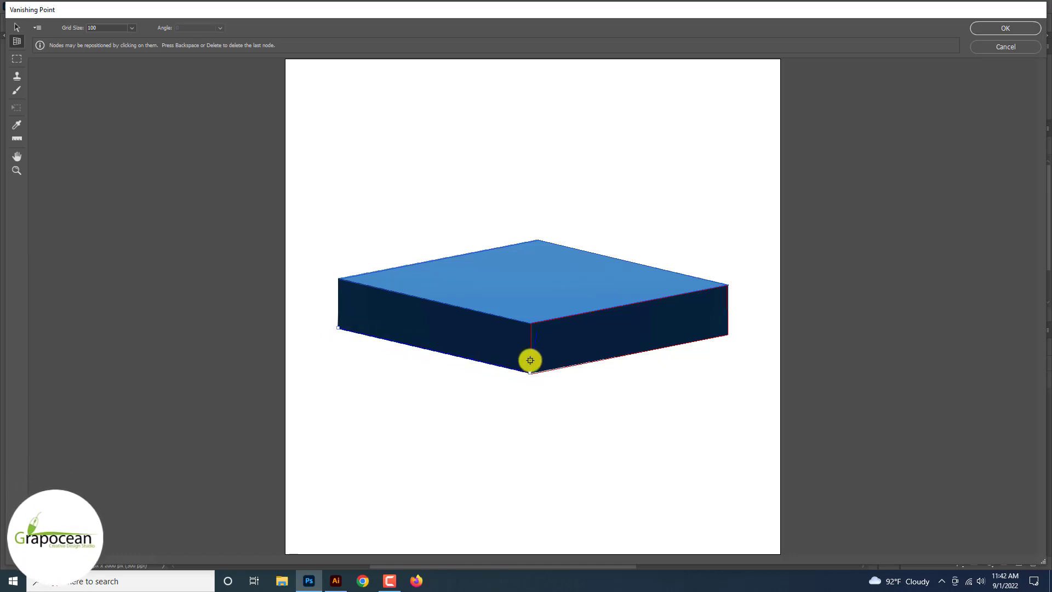
click(339, 280)
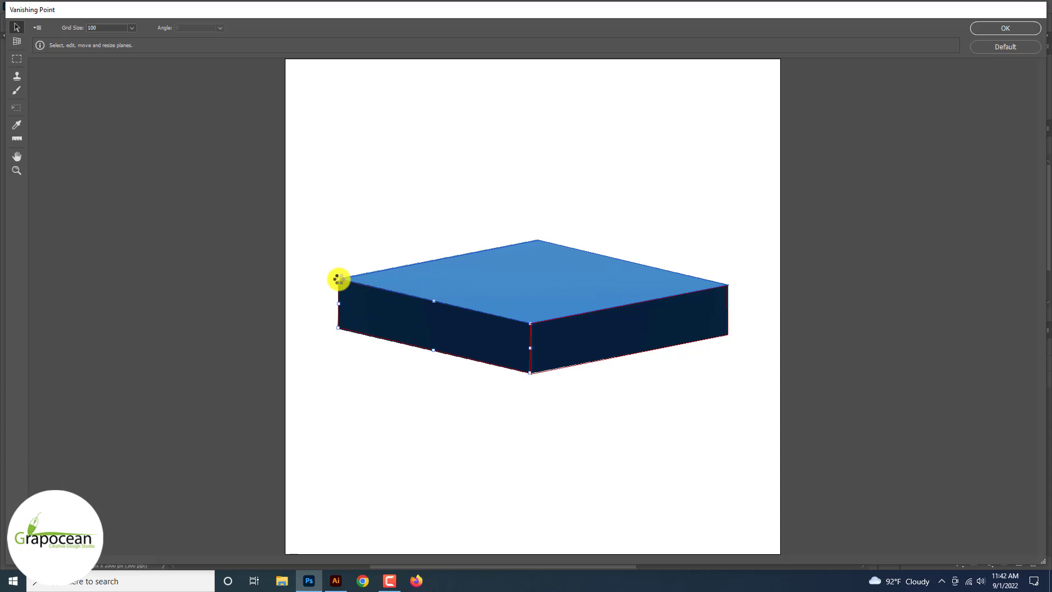
- Paste the underwater image, position it on the top face plane, and apply
key(ctrl+v)
mouse_move(446, 199)
mouse_down()
mouse_move(510, 247)
mouse_move(470, 333)
mouse_move(516, 385)
mouse_move(516, 287)
mouse_move(434, 176)
mouse_move(403, 239)
mouse_move(431, 318)
mouse_move(448, 291)
mouse_up()
drag(592, 294, 542, 189)
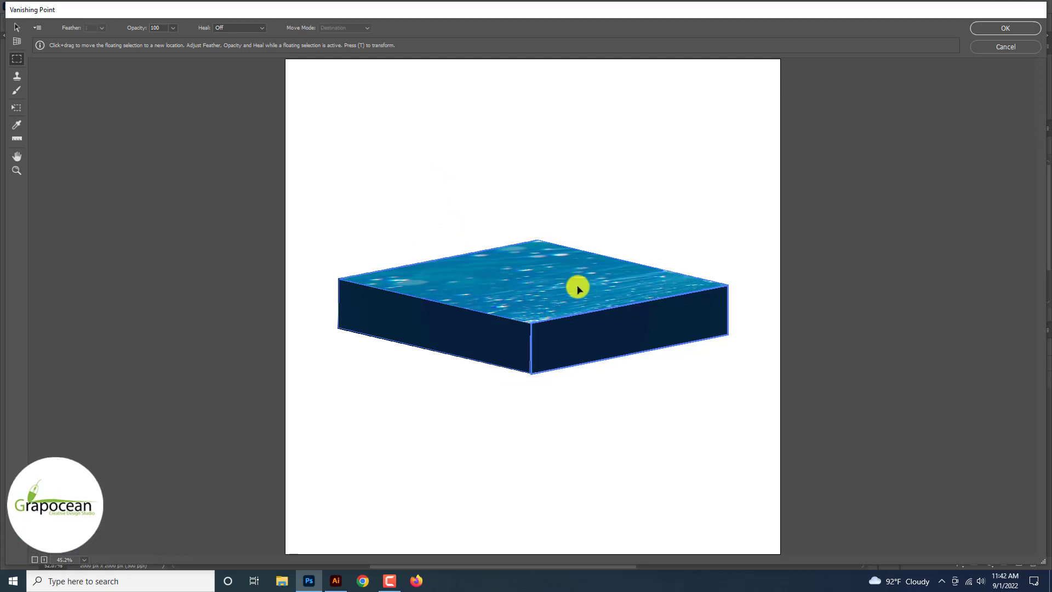
click(1005, 28)
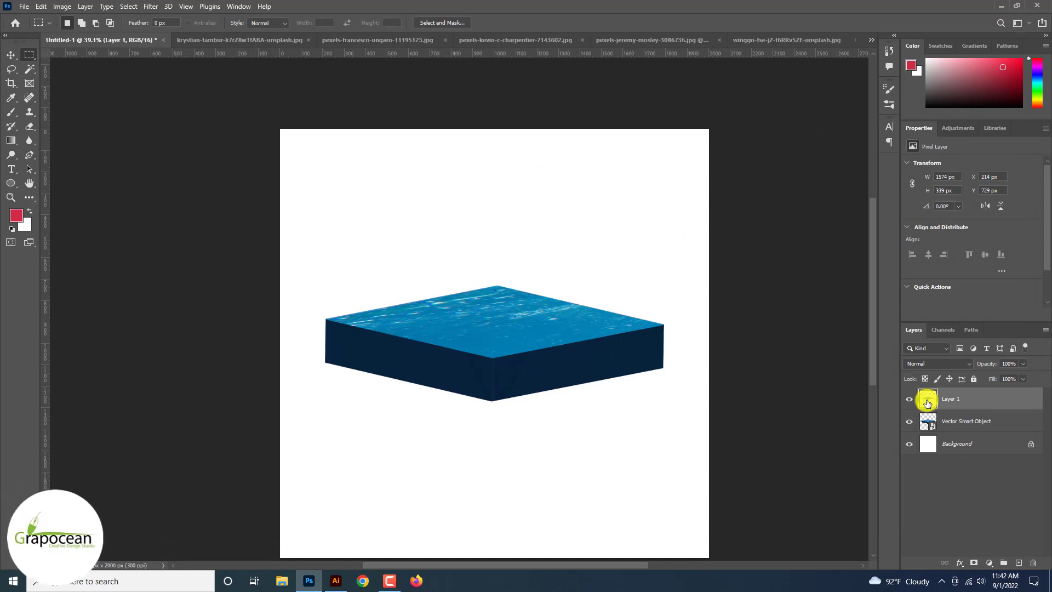
- Reopen Vanishing Point and slide the pasted water texture onto the side face planes
click(148, 7)
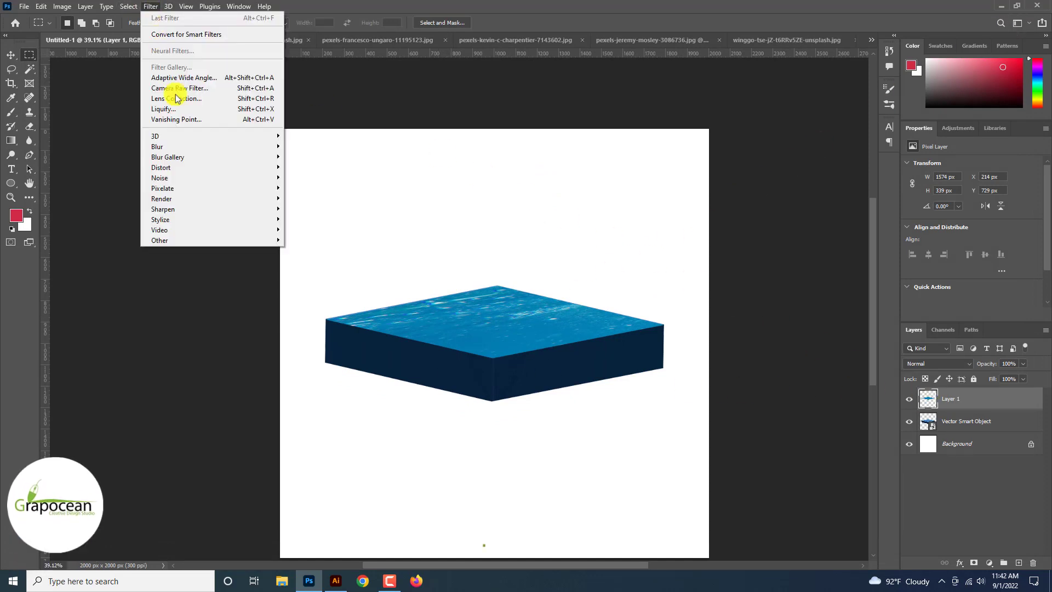
click(185, 122)
drag(429, 265, 458, 334)
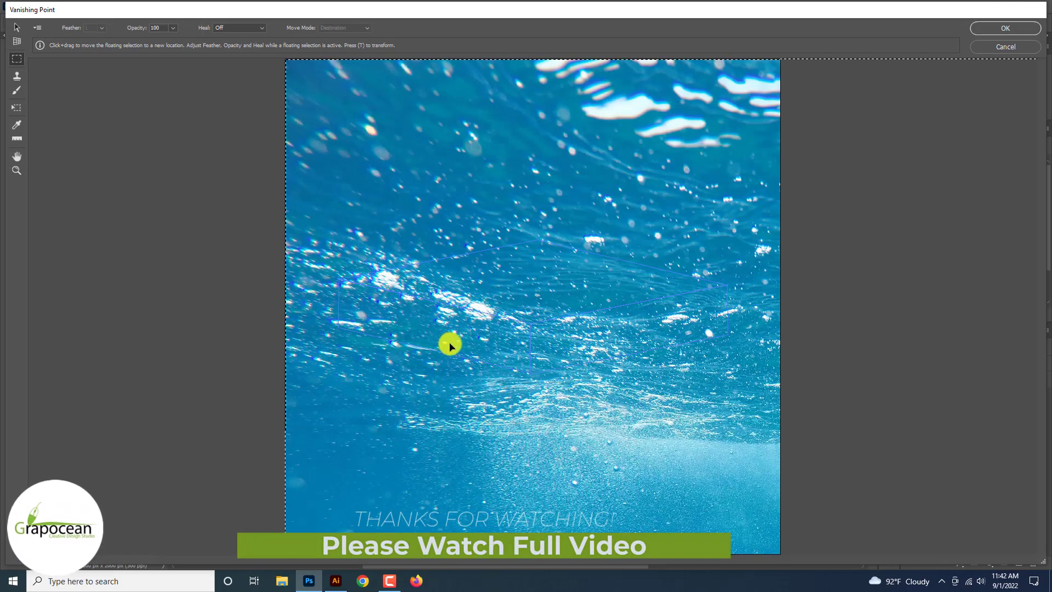
mouse_move(448, 343)
mouse_down()
mouse_move(444, 447)
mouse_move(332, 270)
mouse_up()
drag(366, 141, 511, 325)
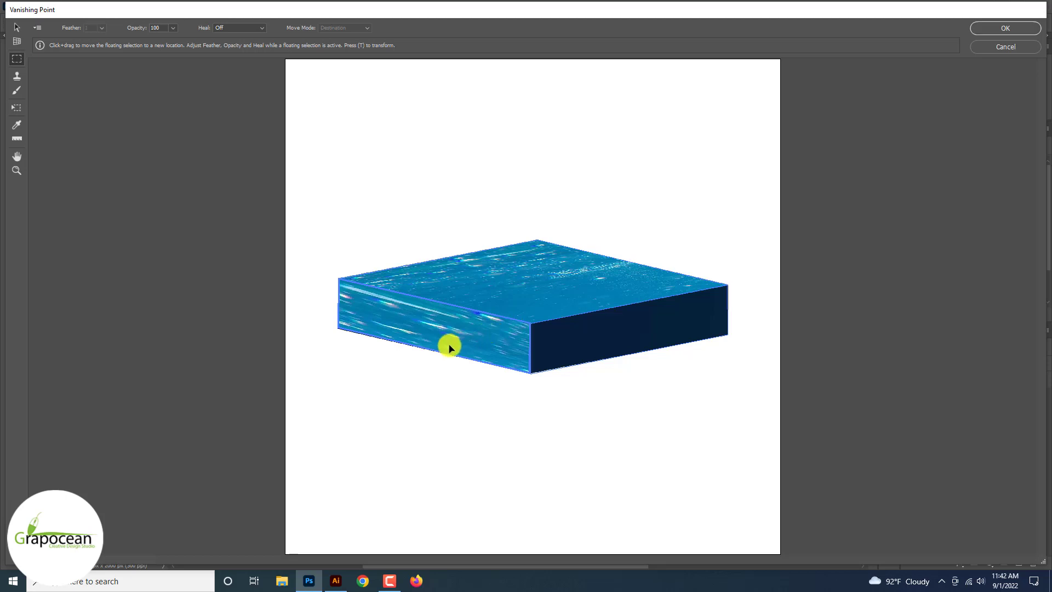
mouse_move(449, 348)
mouse_down()
mouse_move(467, 317)
mouse_move(465, 399)
mouse_move(469, 329)
mouse_move(465, 356)
mouse_move(510, 327)
mouse_move(591, 324)
mouse_move(585, 329)
mouse_up()
- Deselect, apply the side-face texture, and fit the whole document in view
key(ctrl+d)
click(1005, 28)
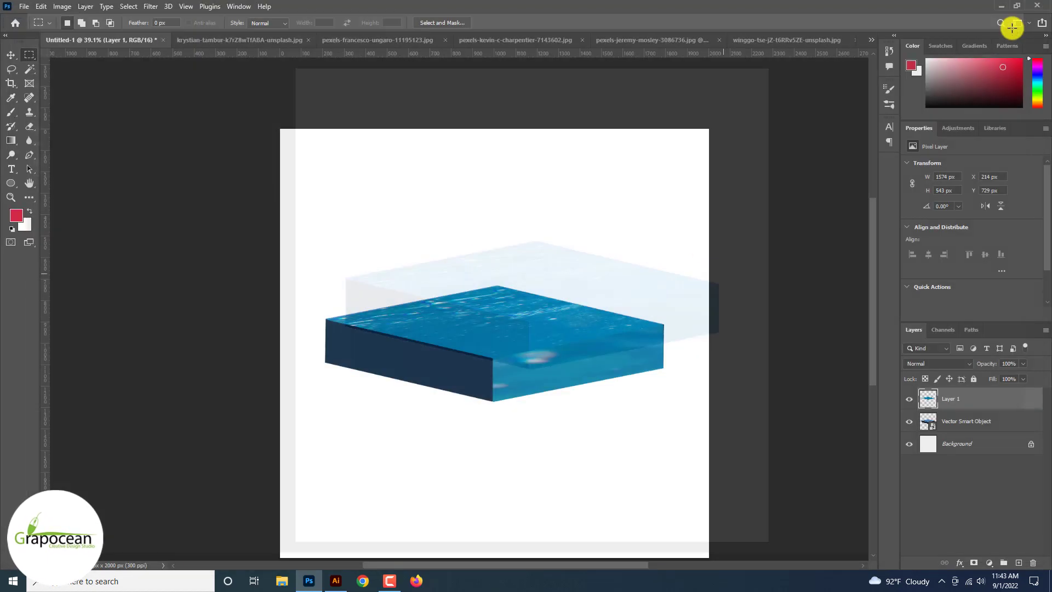
key(ctrl+plus)
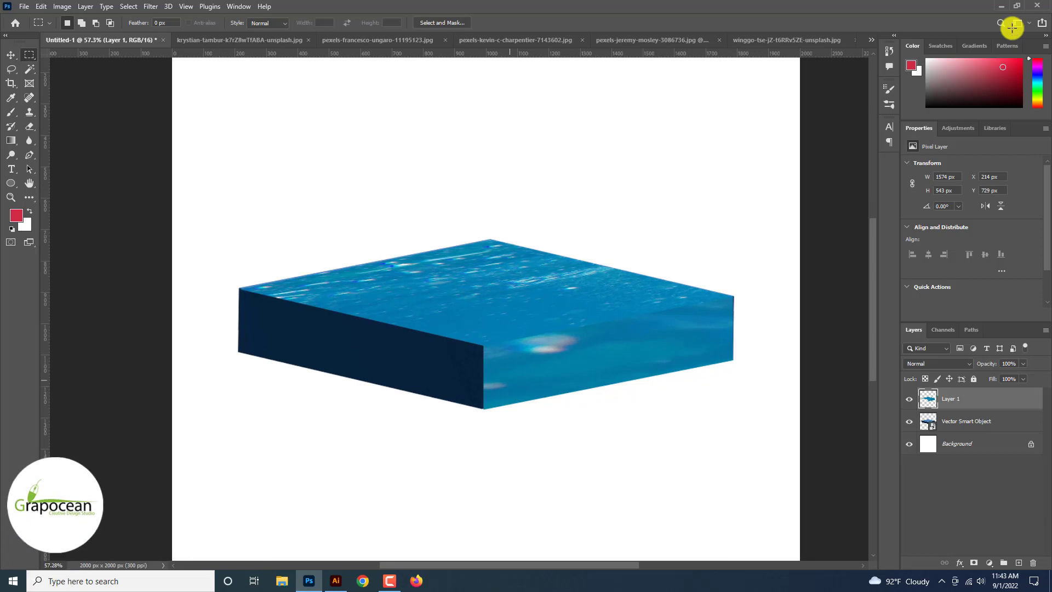
key(ctrl+0)
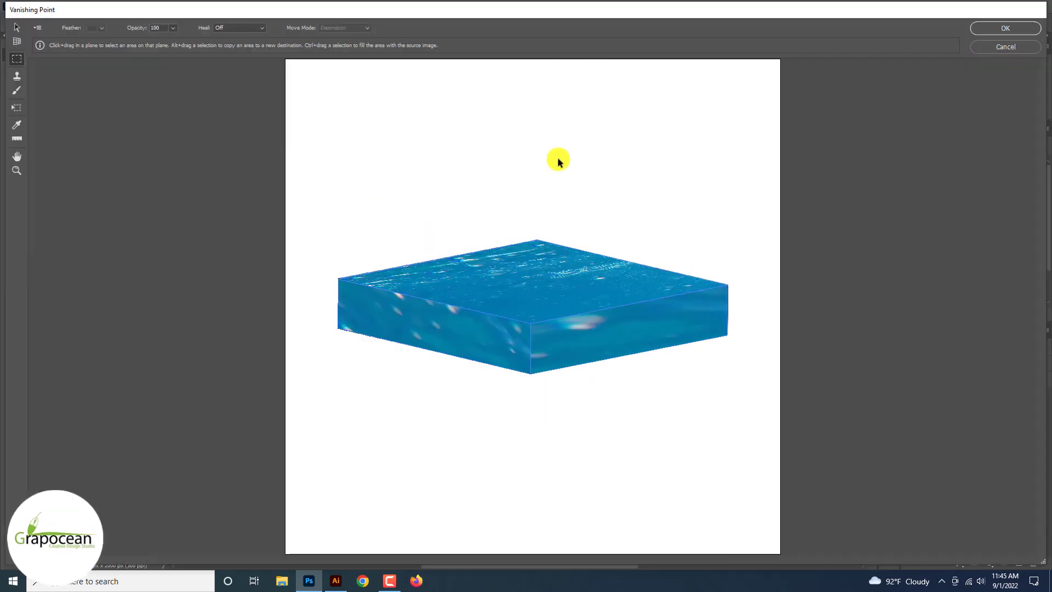
click(1008, 28)
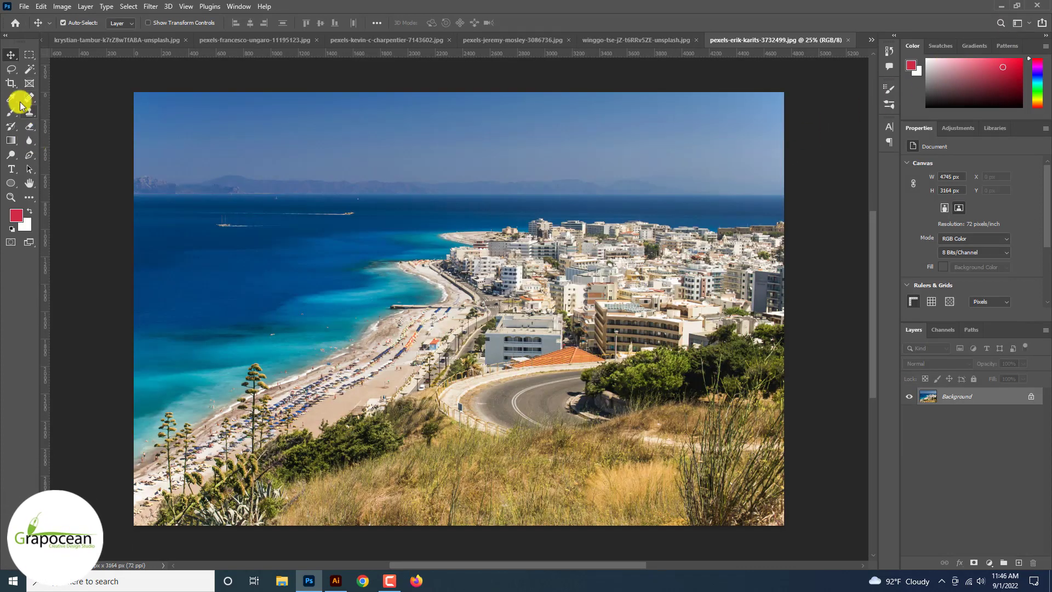
- In the coastal town photo, use Color Range to sample seven building tones and confirm the selection
click(12, 69)
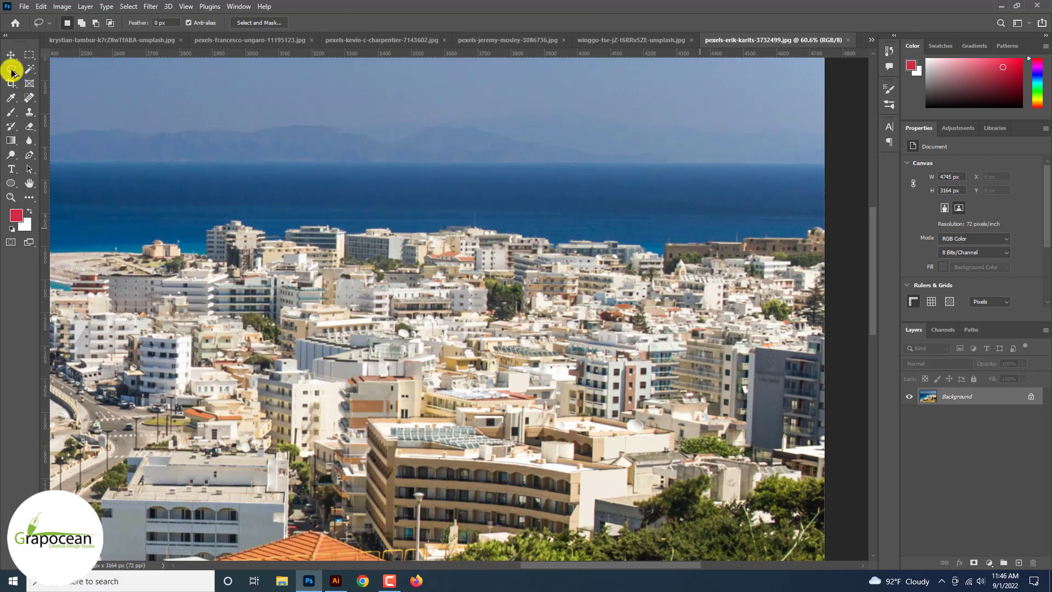
click(63, 6)
key(Right)
key(Right)
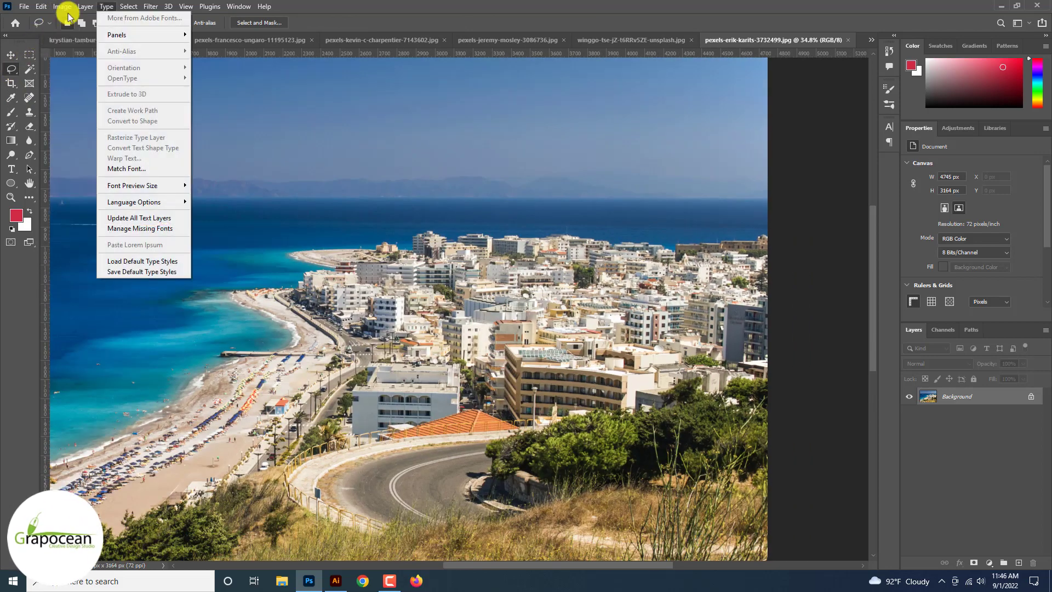
click(140, 113)
click(462, 270)
click(485, 255)
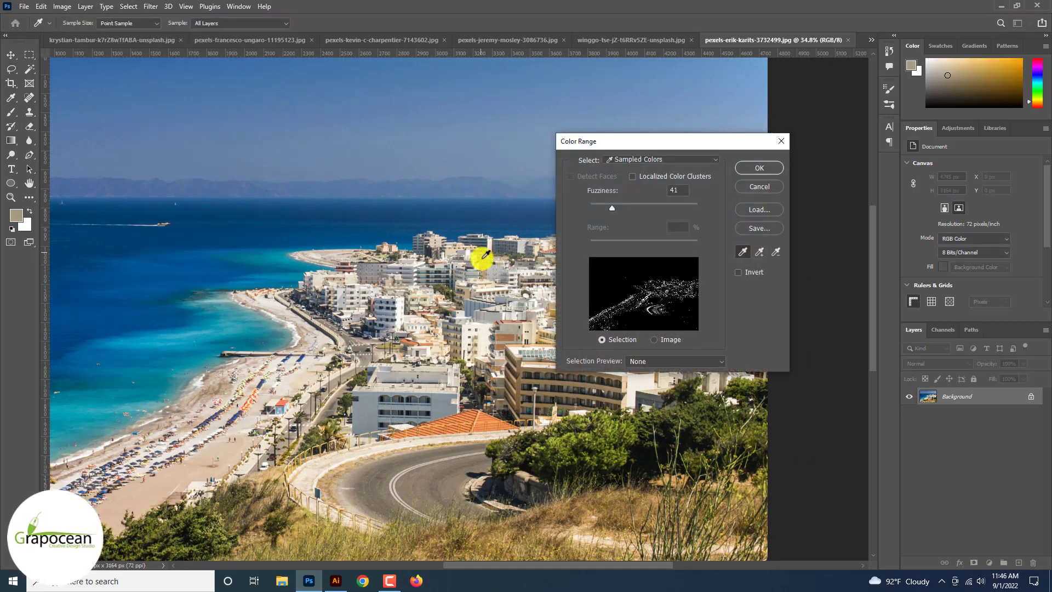
click(487, 372)
click(435, 295)
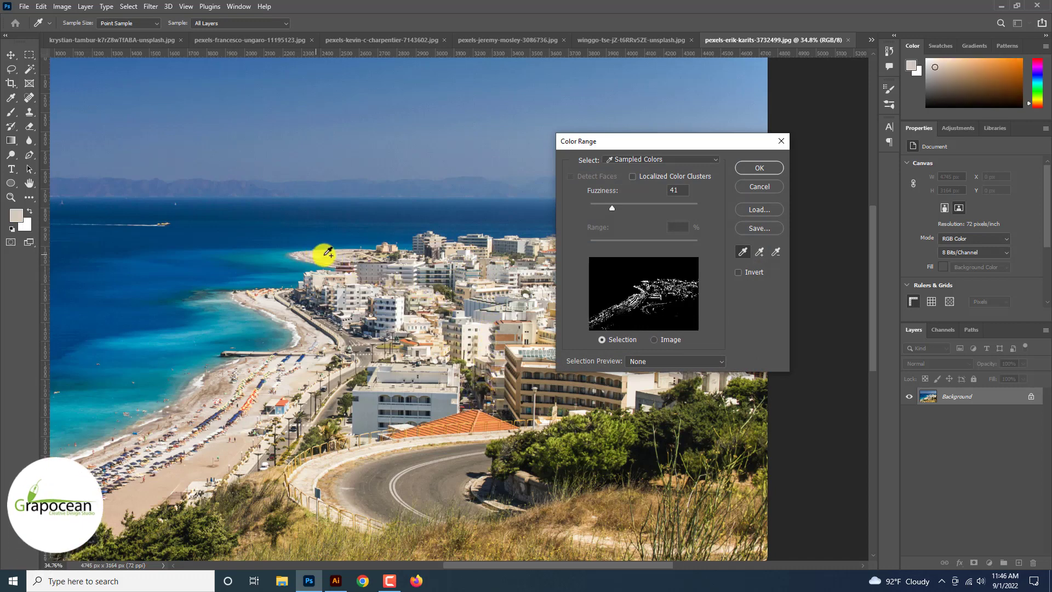
shift+click(380, 271)
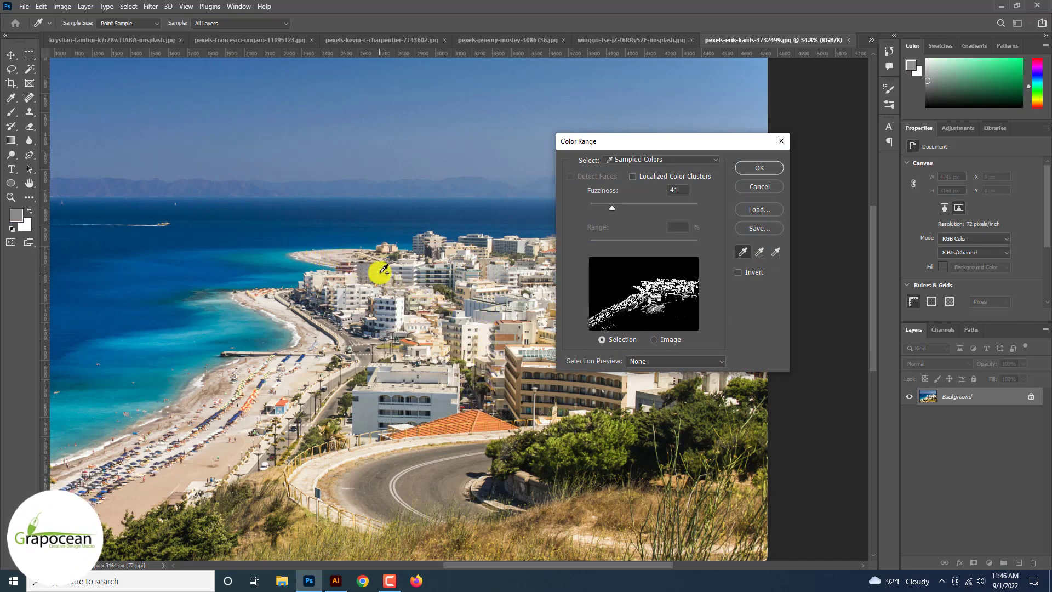
shift+click(418, 241)
shift+click(513, 244)
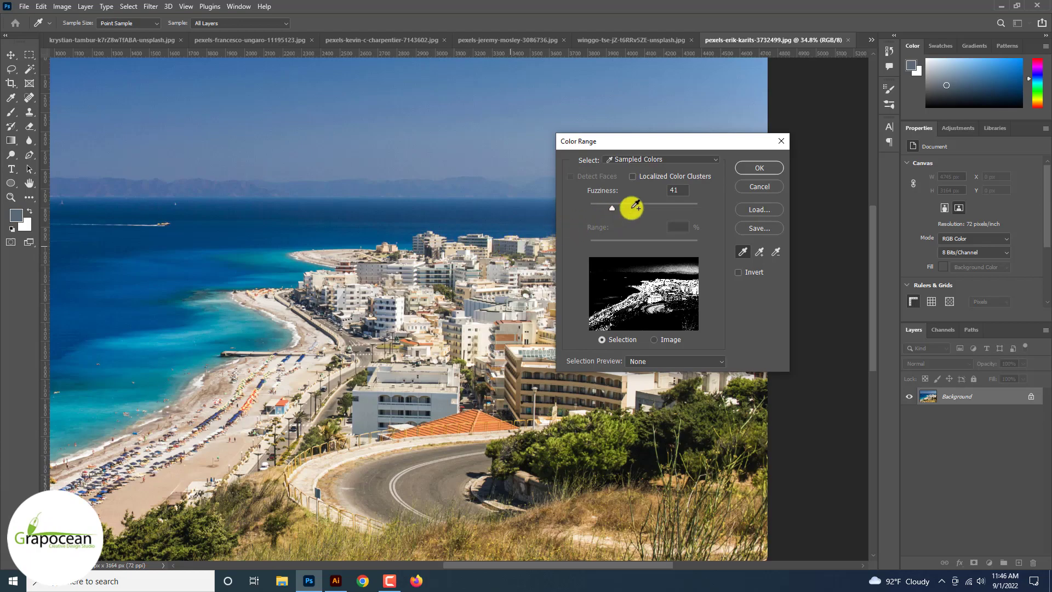
click(763, 168)
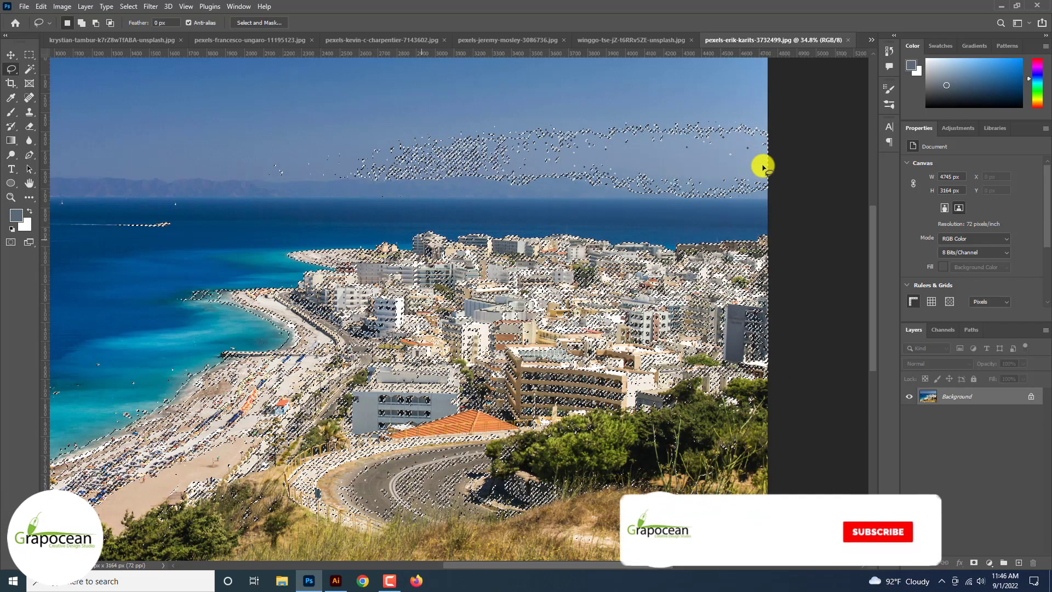
- Alt-lasso the stray sky patches and sea along the coastline out of the selection
mouse_move(347, 204)
mouse_down()
mouse_move(747, 202)
mouse_move(564, 113)
mouse_move(242, 152)
mouse_move(533, 220)
mouse_move(795, 124)
mouse_up()
drag(293, 115, 236, 133)
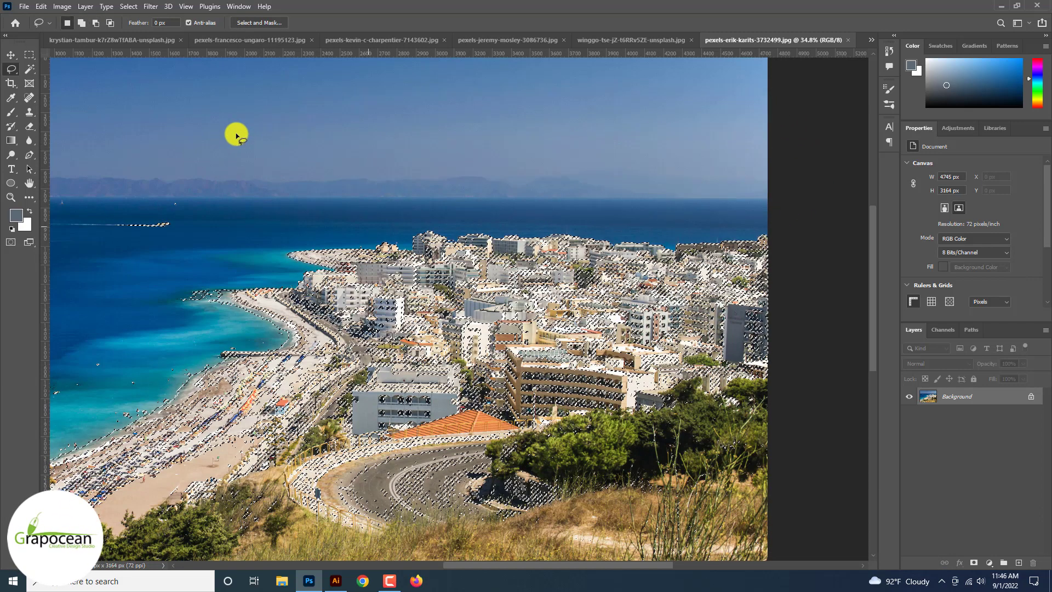
key(ctrl+minus)
drag(302, 261, 280, 342)
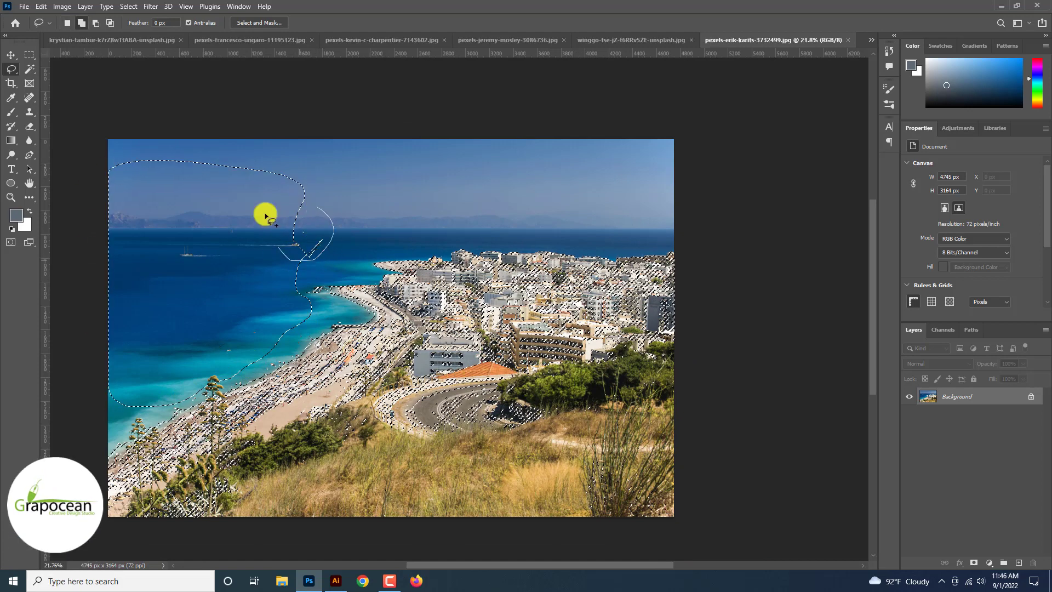
drag(306, 261, 279, 174)
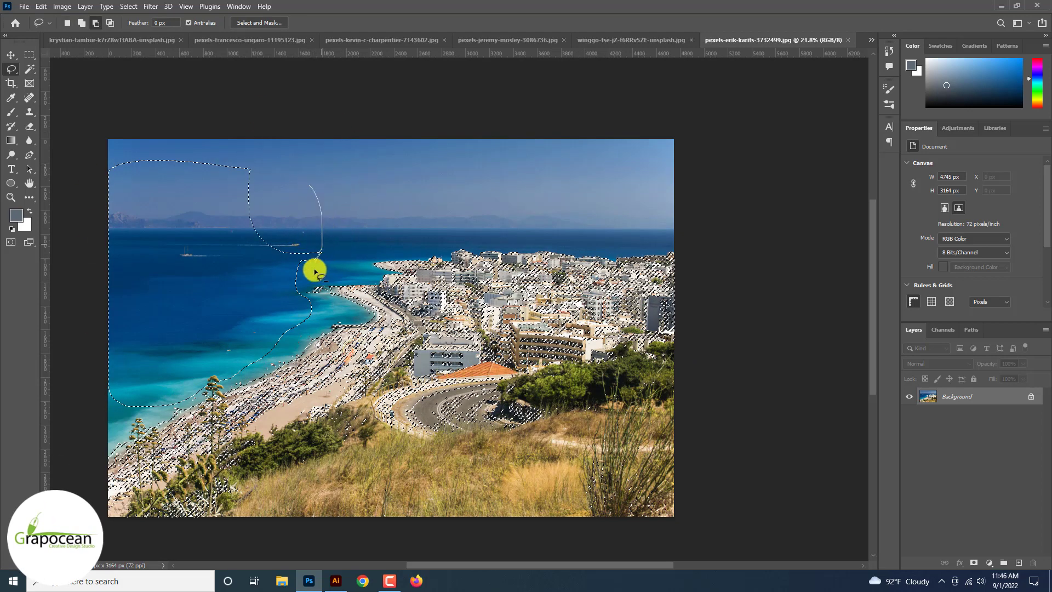
drag(315, 271, 322, 215)
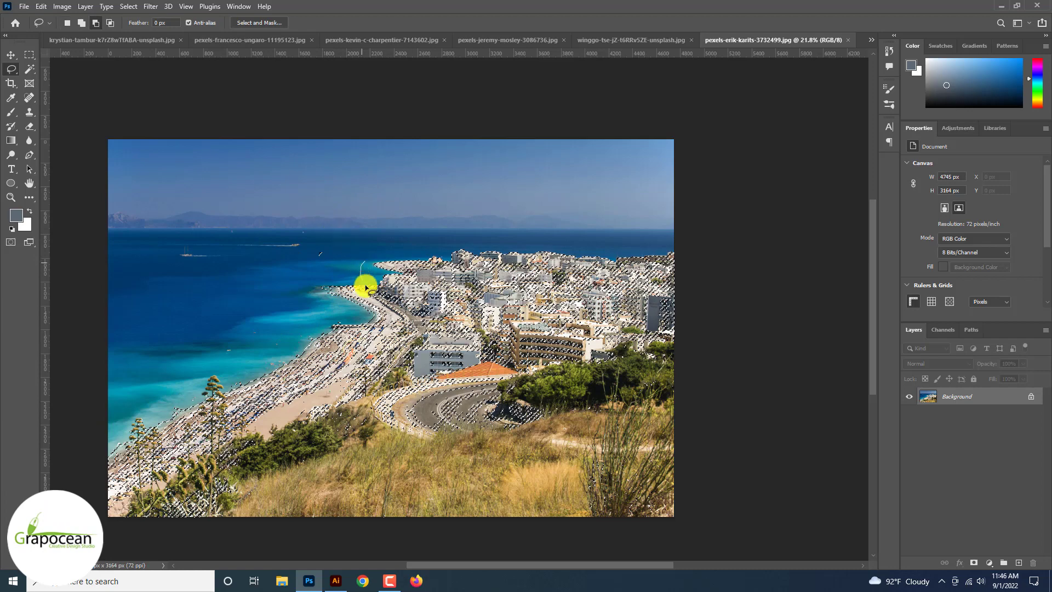
drag(322, 252, 359, 258)
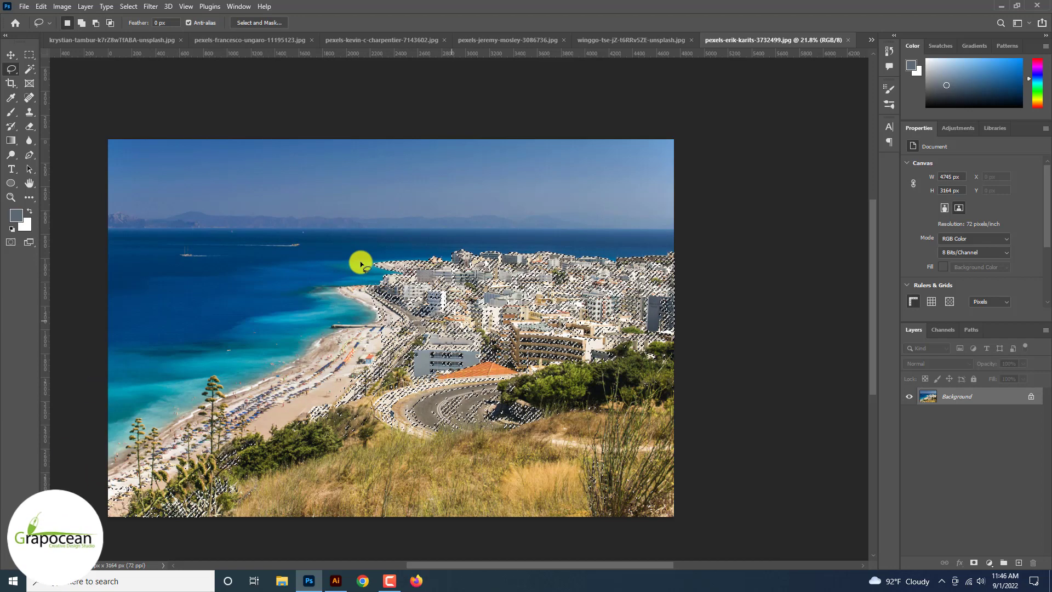
- Mask the photo to the town selection and choose a slightly larger Hard Round brush
click(973, 563)
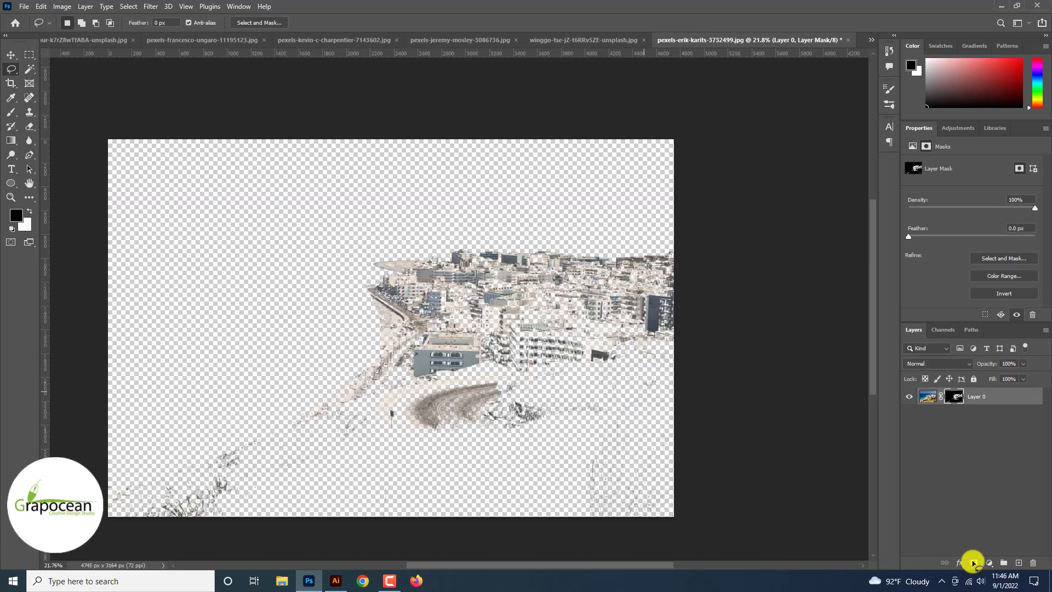
scroll(830, 495, up, 3)
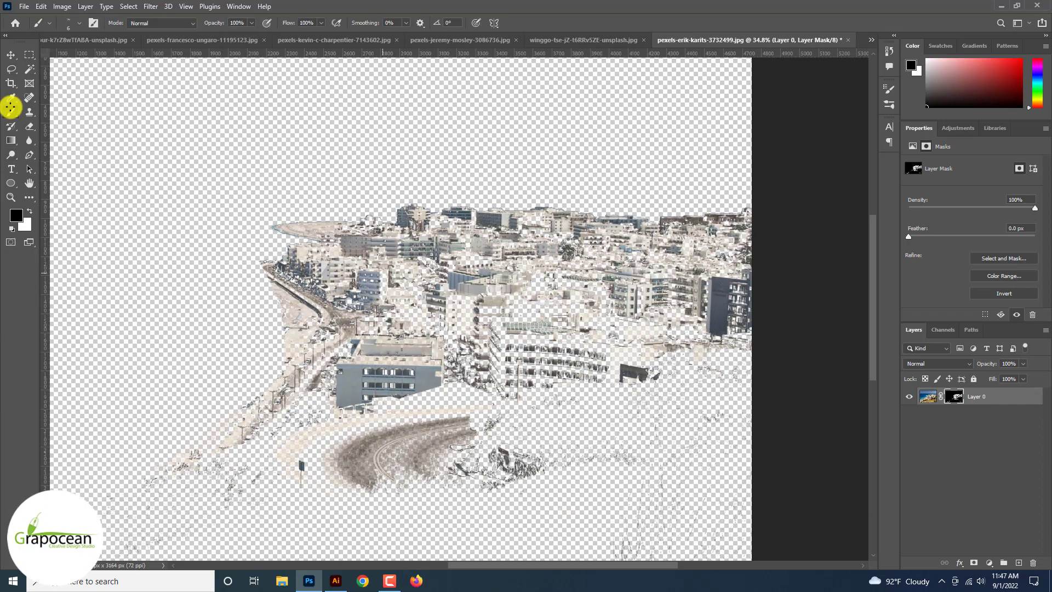
key(bracketright)
click(79, 23)
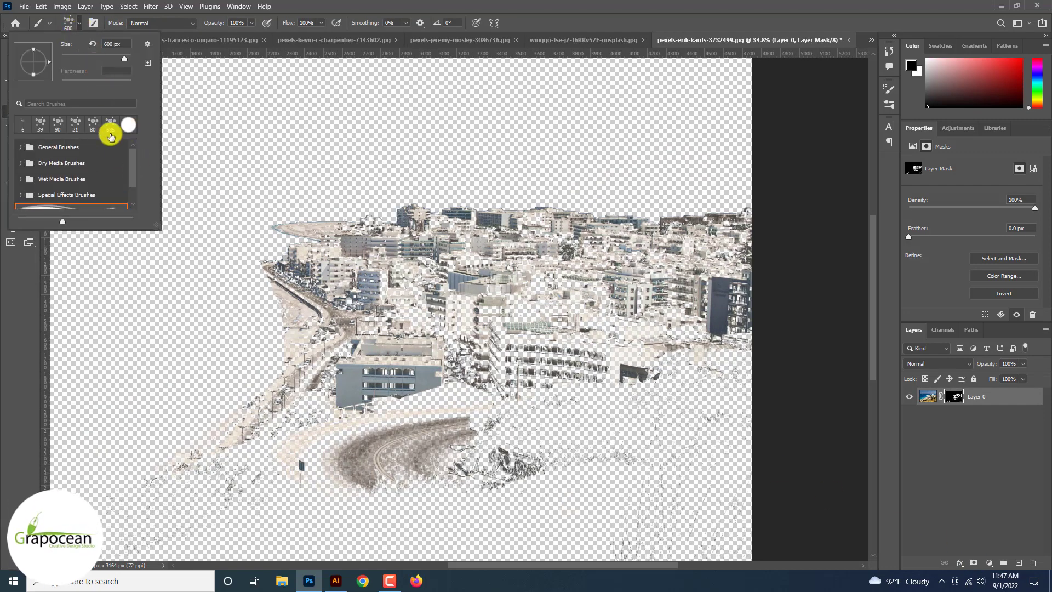
click(23, 148)
double_click(87, 199)
- Paint white on the mask to reveal the hillside and road, with brush Mode set to Overlay
key(x)
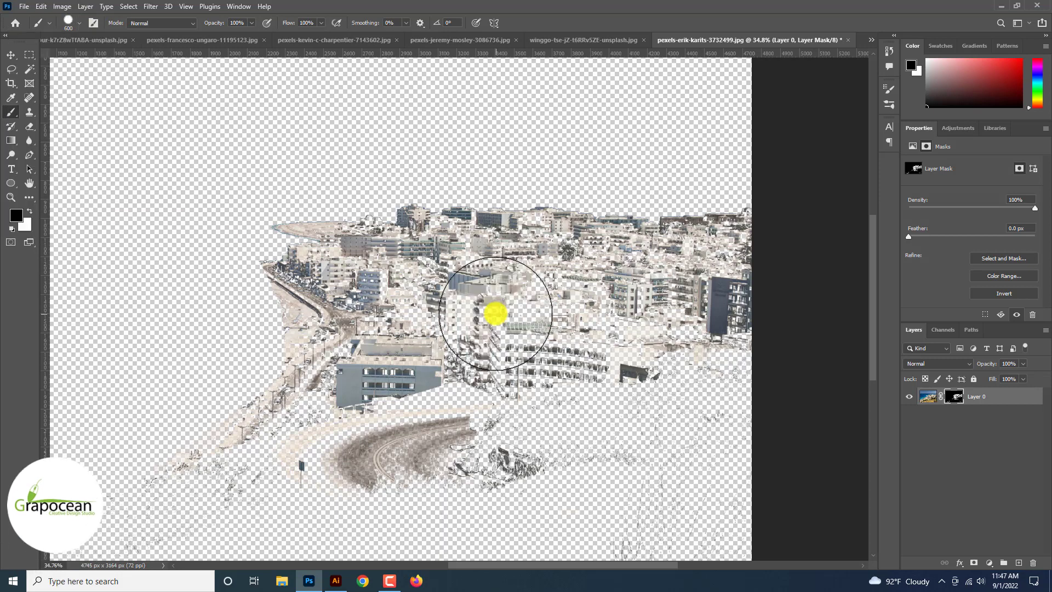
mouse_move(494, 312)
mouse_down()
mouse_move(454, 336)
mouse_move(402, 407)
mouse_move(580, 375)
mouse_move(711, 301)
mouse_move(535, 301)
mouse_move(375, 441)
mouse_move(334, 436)
mouse_move(245, 526)
mouse_move(741, 470)
mouse_move(795, 559)
mouse_move(235, 546)
mouse_move(332, 470)
mouse_up()
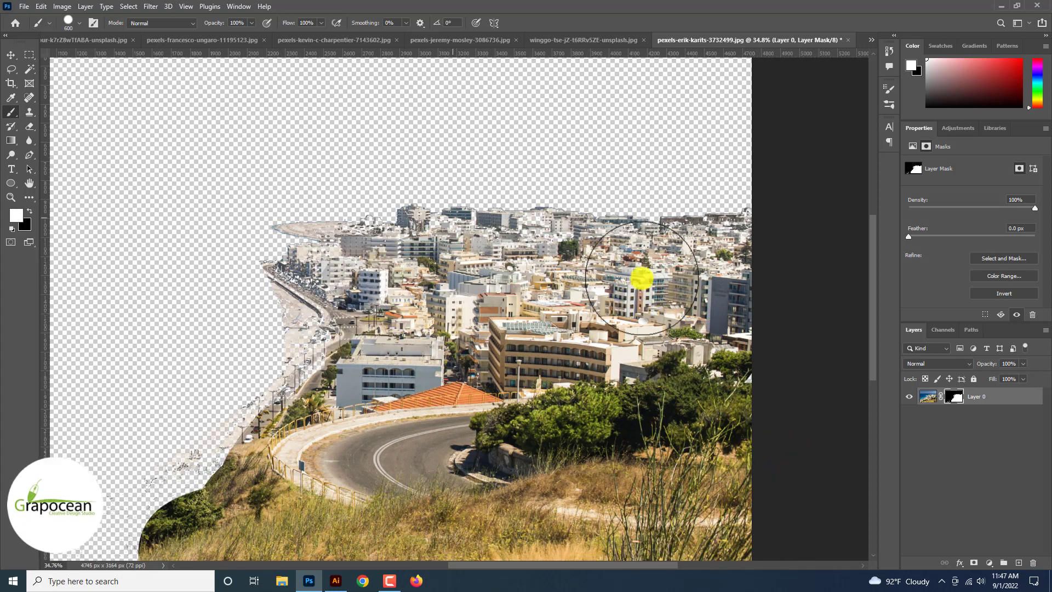
click(156, 23)
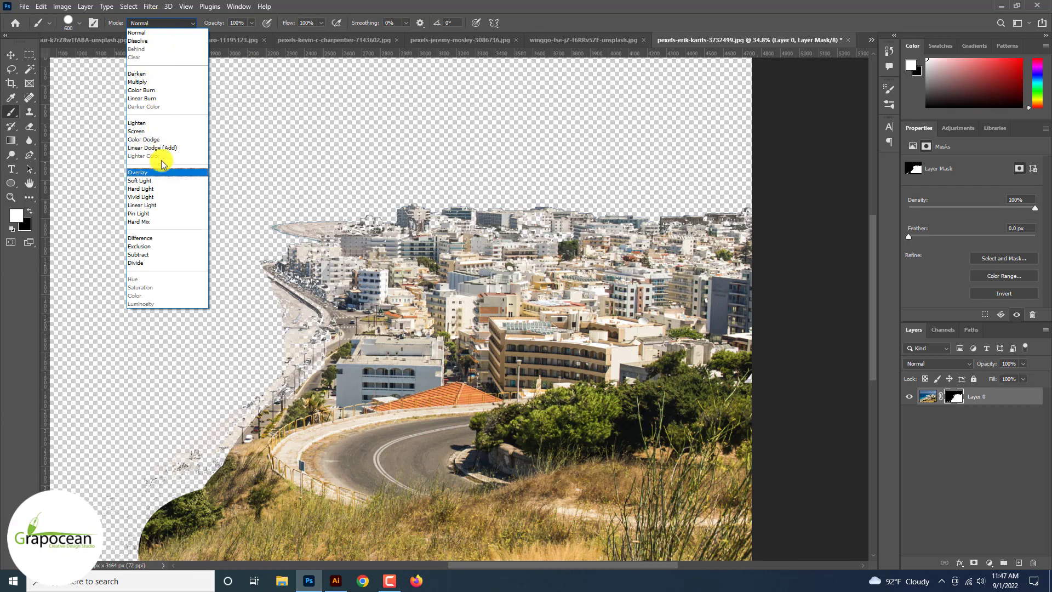
click(162, 172)
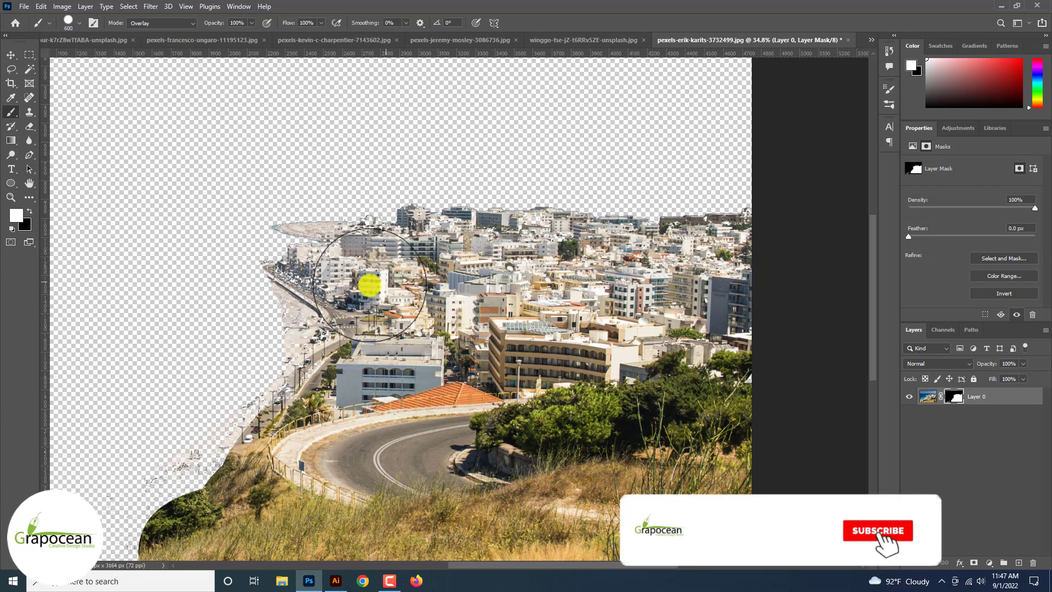
key(ctrl+minus)
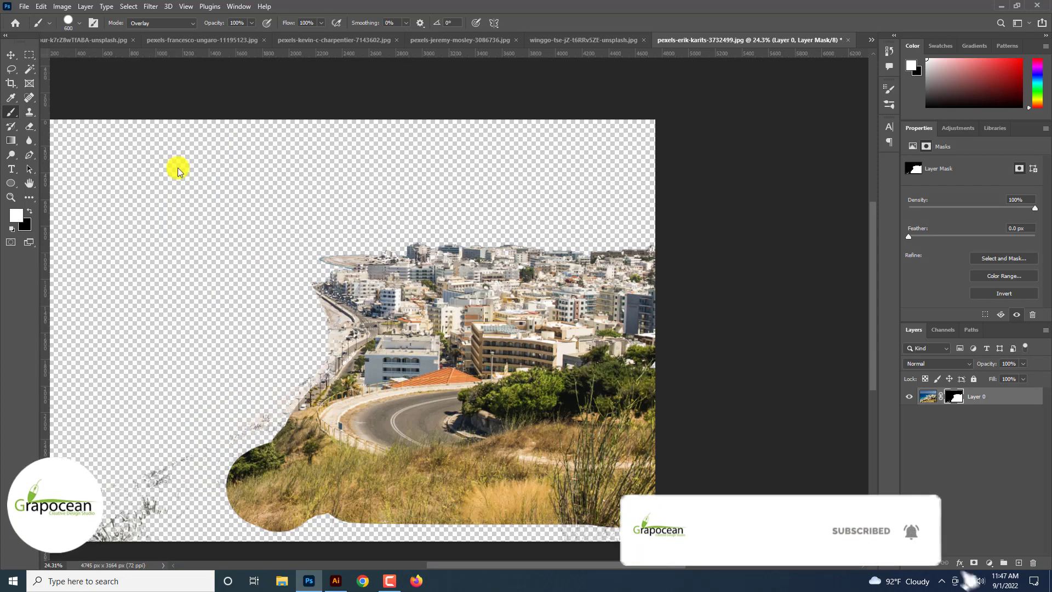
- Drag the masked city layer onto the underwater picture and shift it left
key(v)
key(ctrl+minus)
mouse_move(528, 305)
mouse_down()
mouse_move(144, 58)
mouse_move(91, 39)
mouse_up()
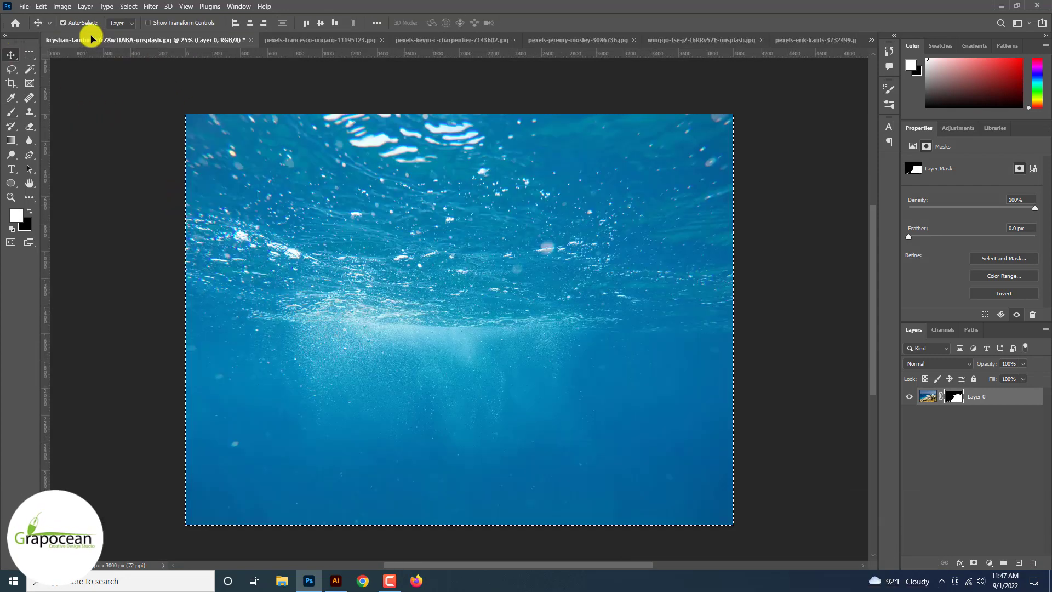
drag(370, 232, 367, 276)
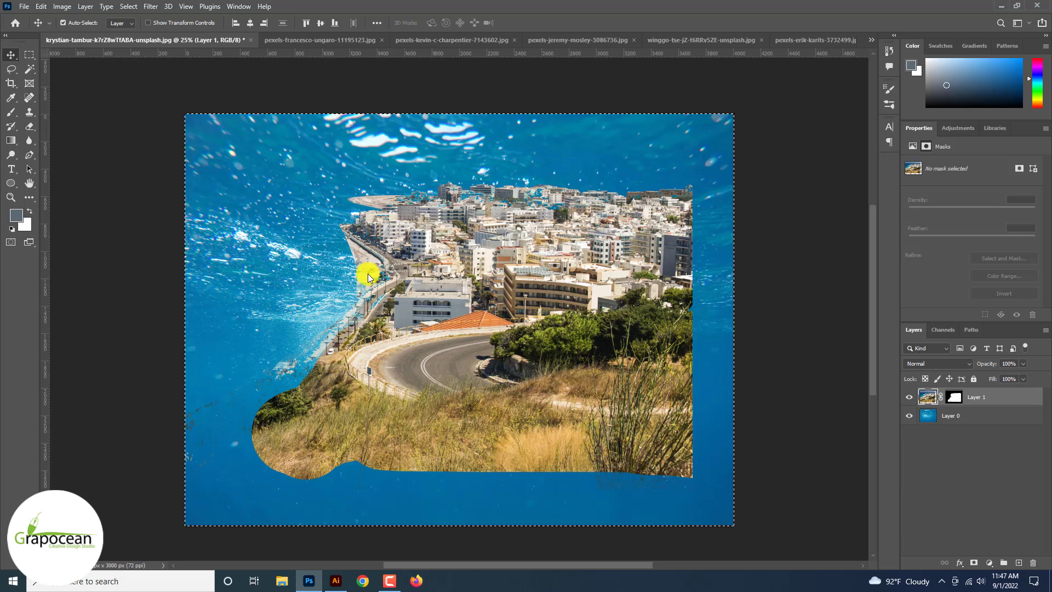
drag(521, 241, 508, 235)
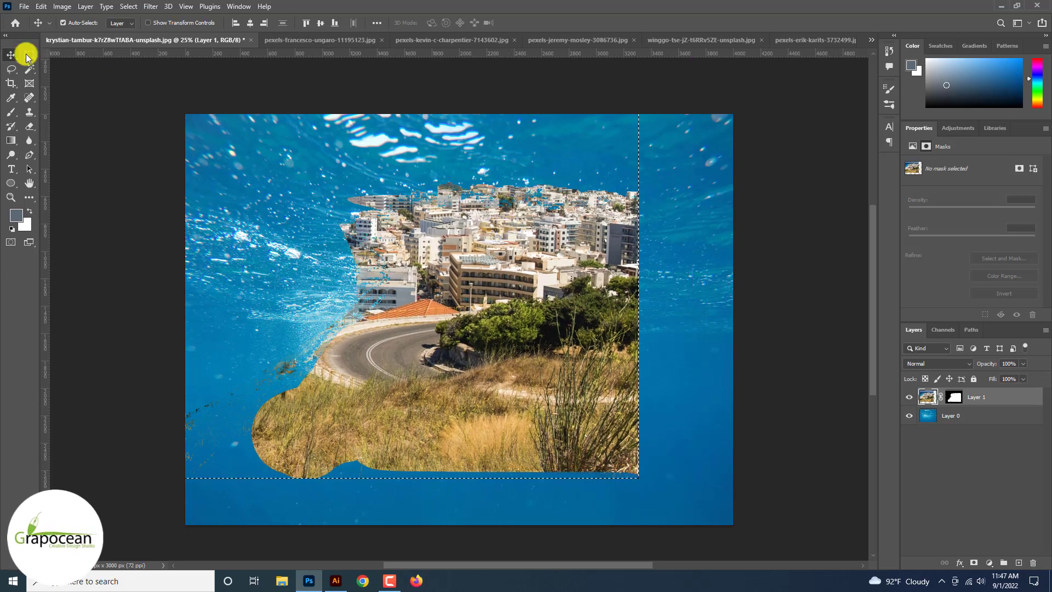
- Bring up the Untitled-1 water-box document and drag the city layer into it
click(29, 55)
click(871, 40)
click(783, 46)
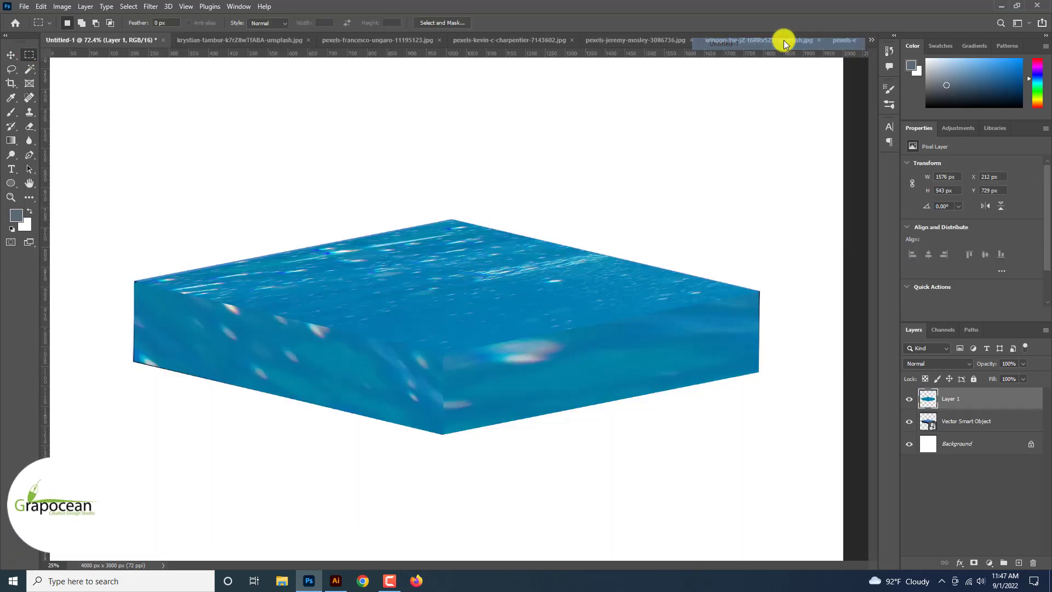
click(216, 40)
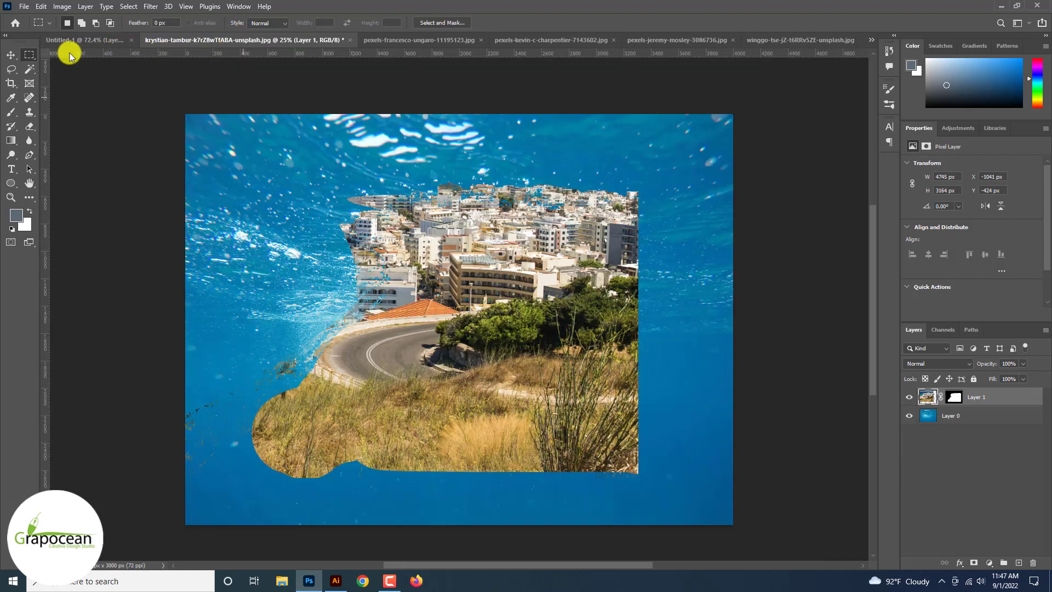
key(v)
drag(129, 98, 471, 304)
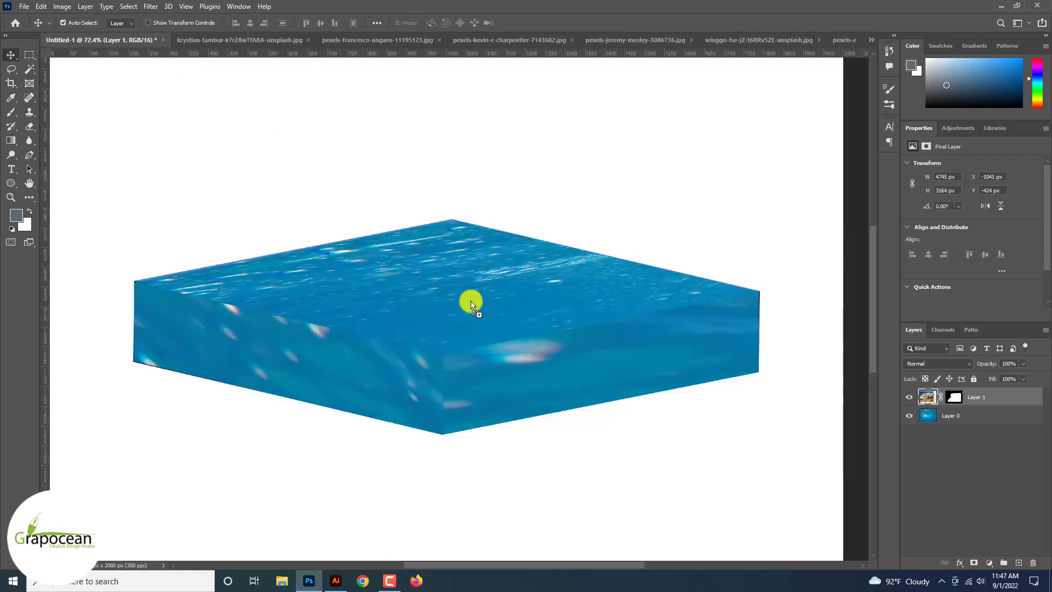
- Accept the bit-depth warning, then scale and position the city layer over the box's right side
click(524, 221)
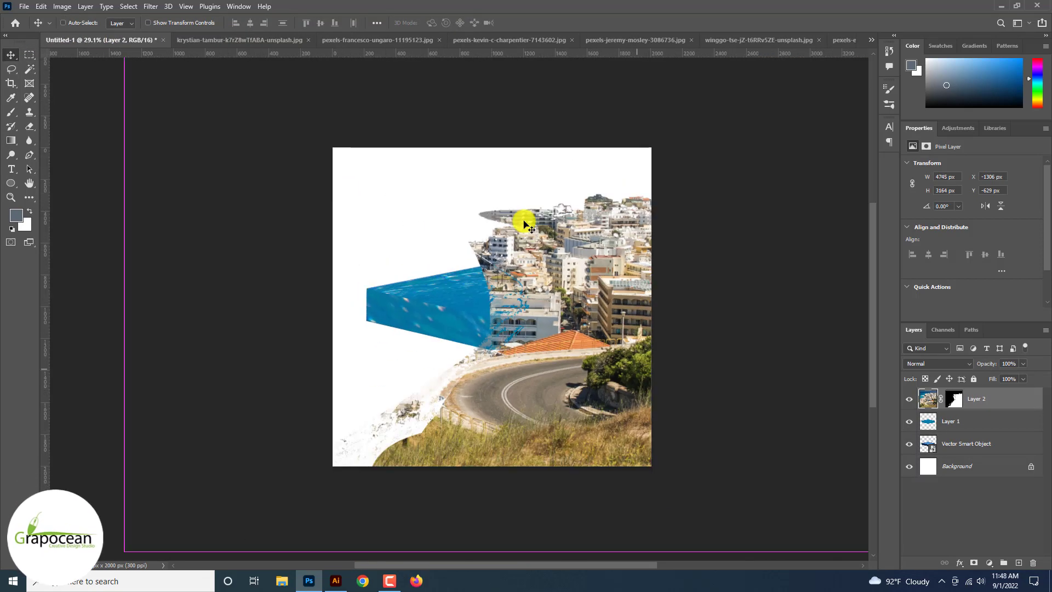
scroll(606, 415, down, 2)
mouse_move(734, 474)
mouse_down()
mouse_move(489, 356)
mouse_move(416, 352)
mouse_move(548, 371)
mouse_move(630, 410)
mouse_move(498, 351)
mouse_up()
scroll(596, 402, up, 3)
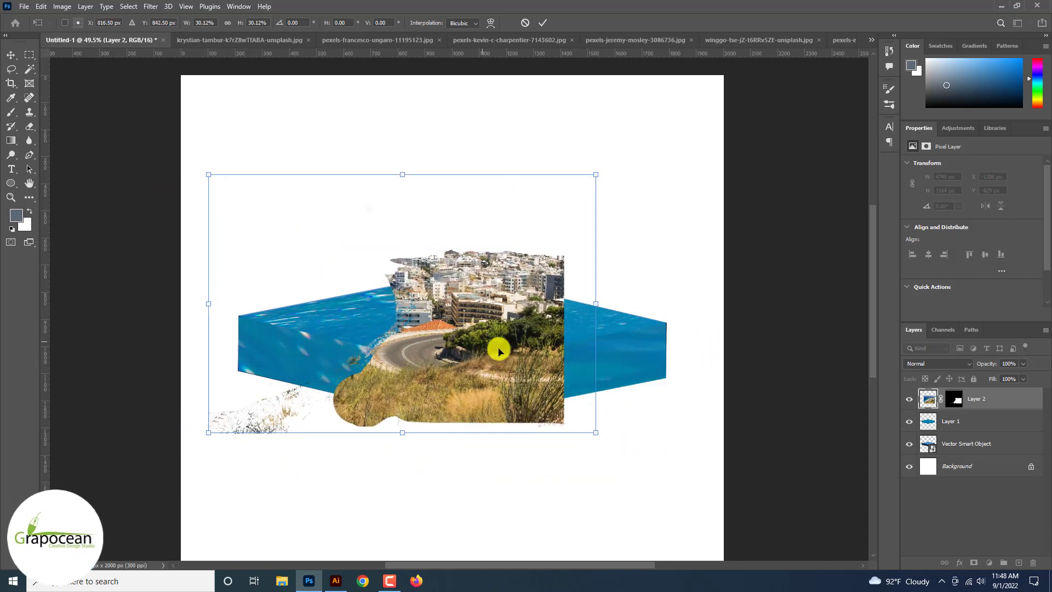
mouse_move(594, 433)
mouse_down()
mouse_move(601, 460)
mouse_move(593, 410)
mouse_up()
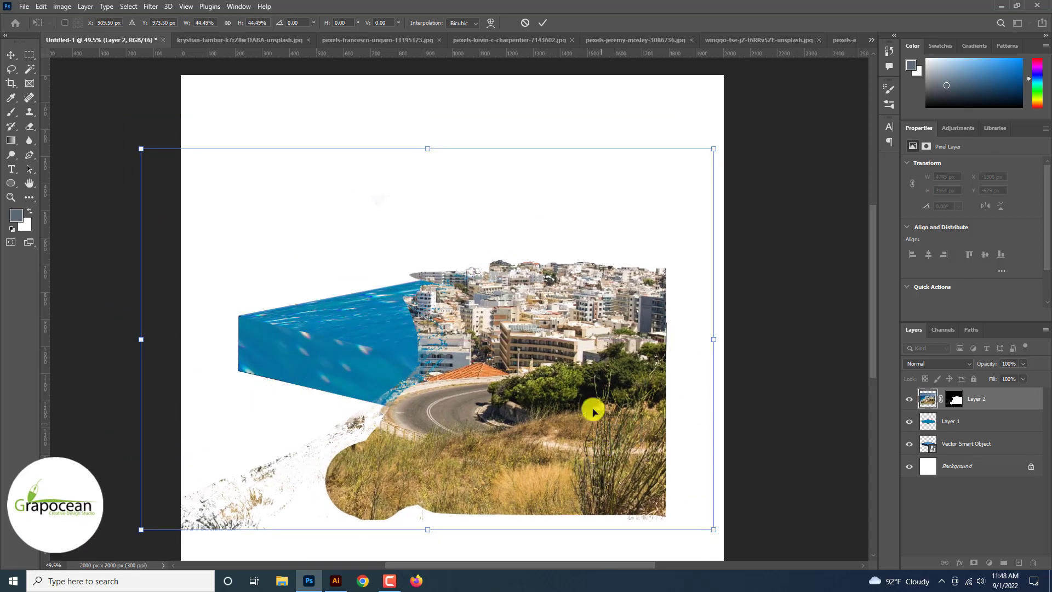
click(544, 23)
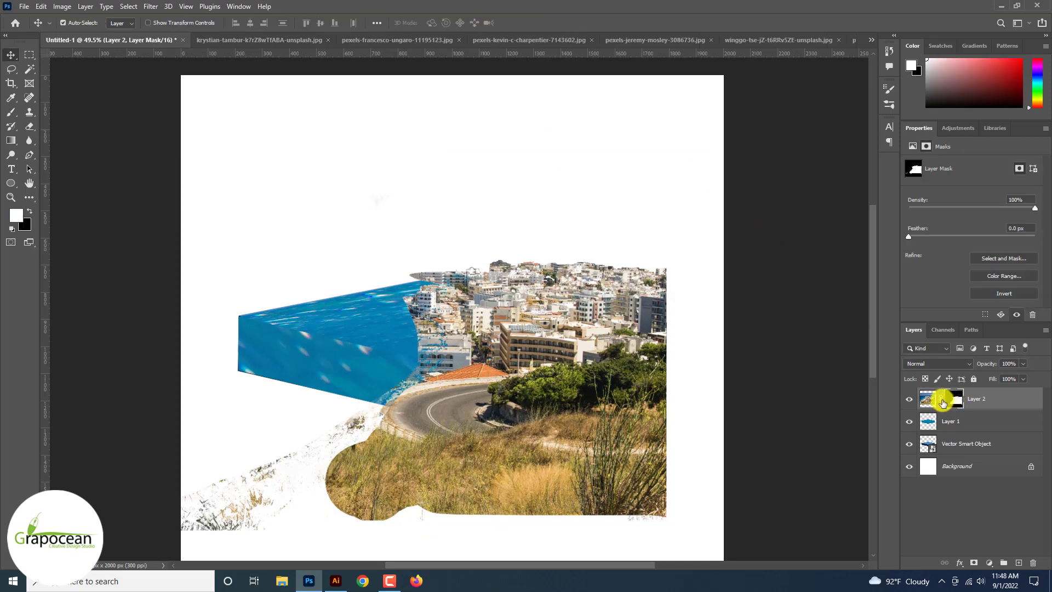
- Try applying the city photo's mask, undo it, and set up a Normal-mode Brush
right_click(956, 403)
click(968, 432)
key(ctrl+z)
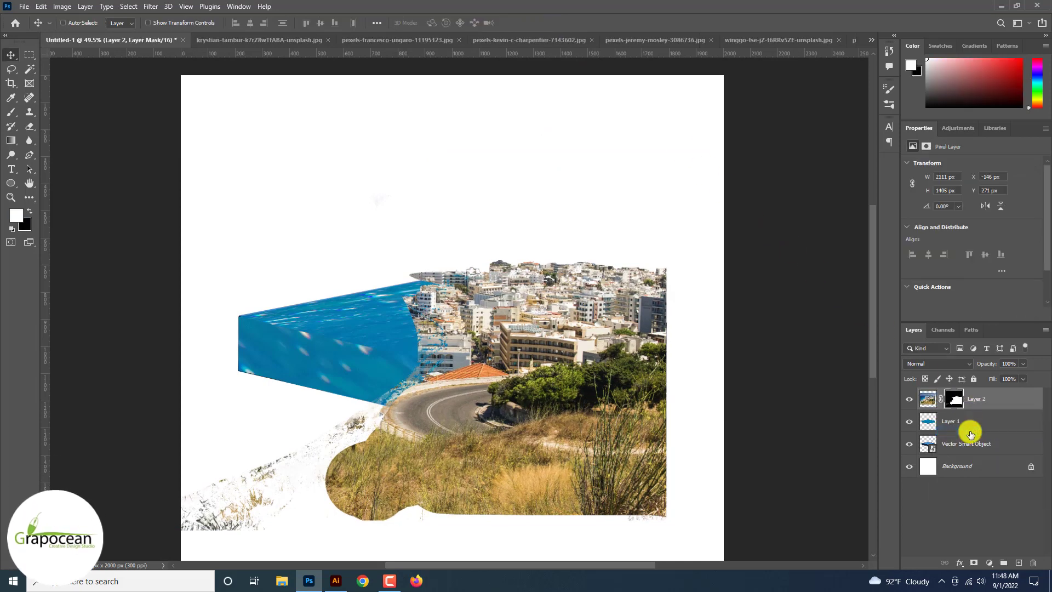
key(ctrl)
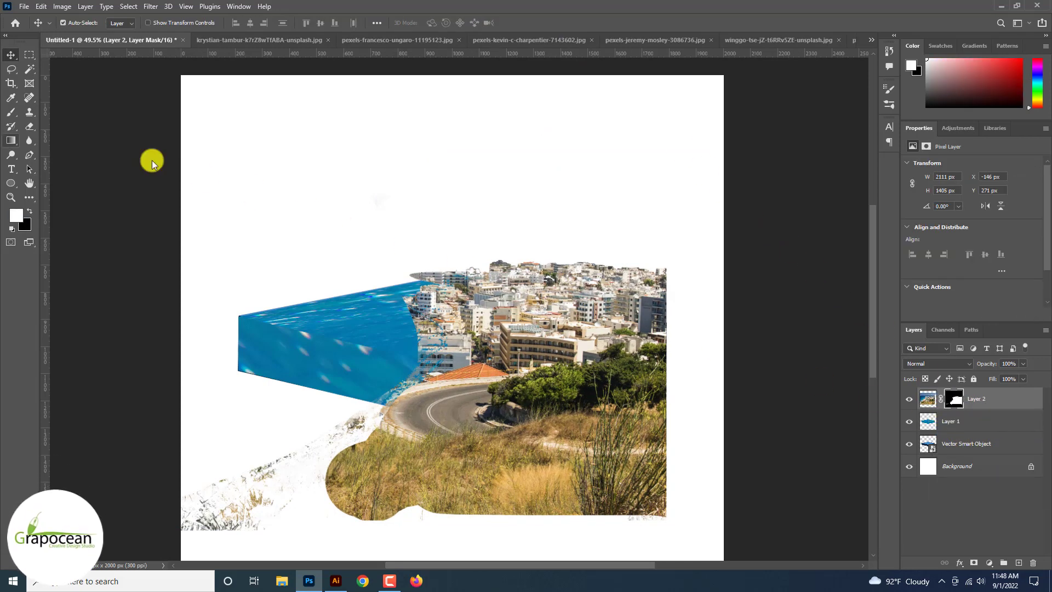
right_click(11, 112)
click(54, 110)
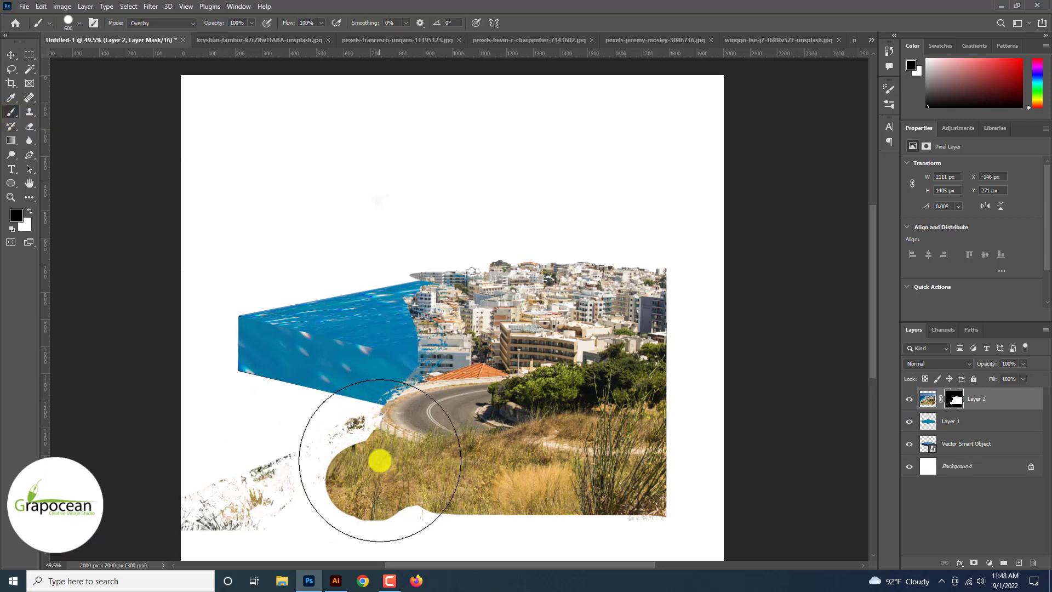
click(159, 23)
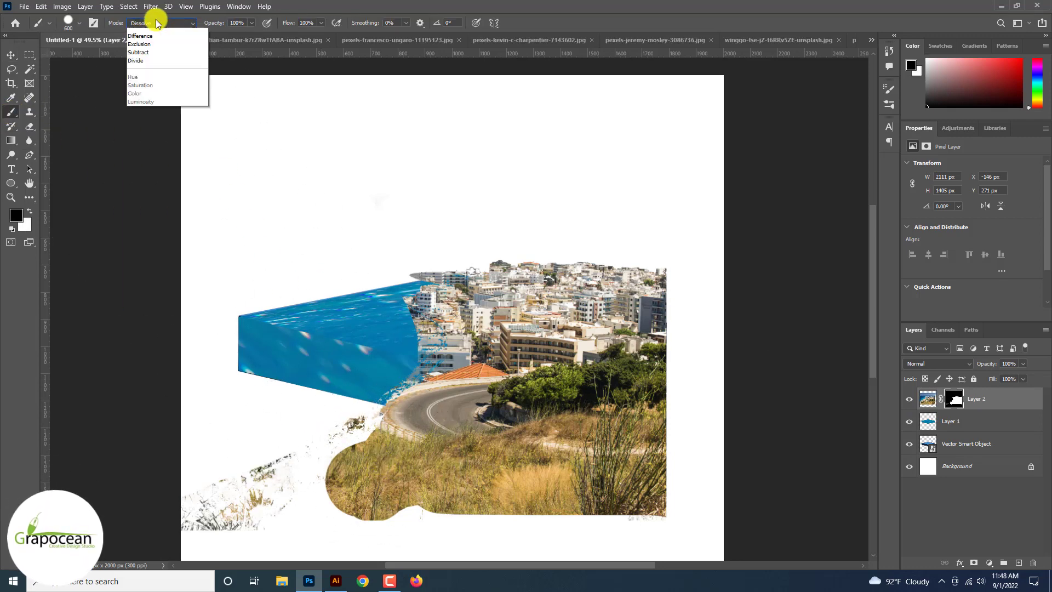
click(148, 15)
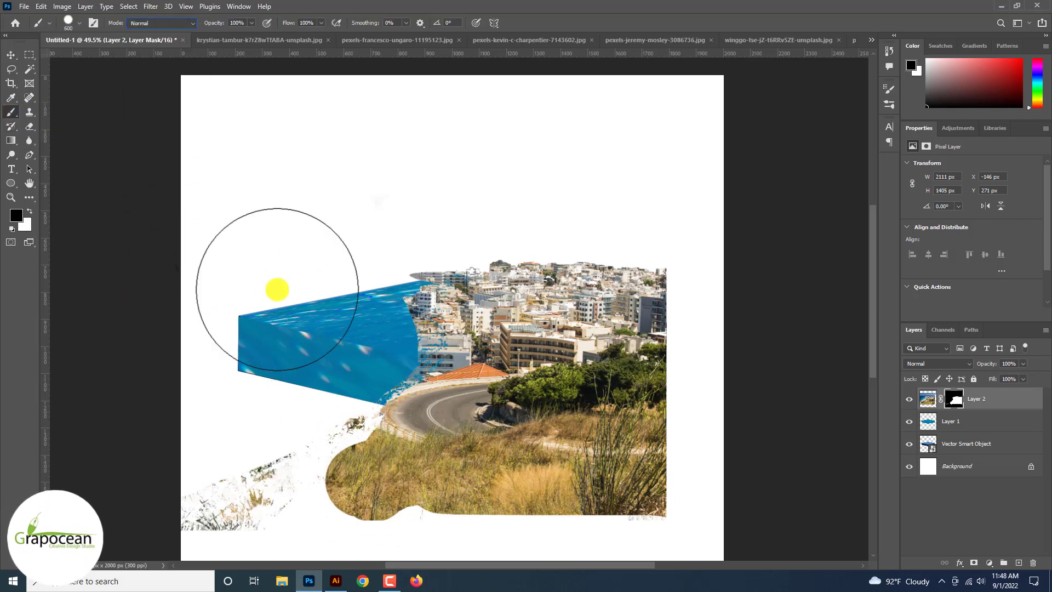
- Paint black on Layer 2's mask to hide the grass, road and city's lower-left edges
drag(369, 467, 603, 513)
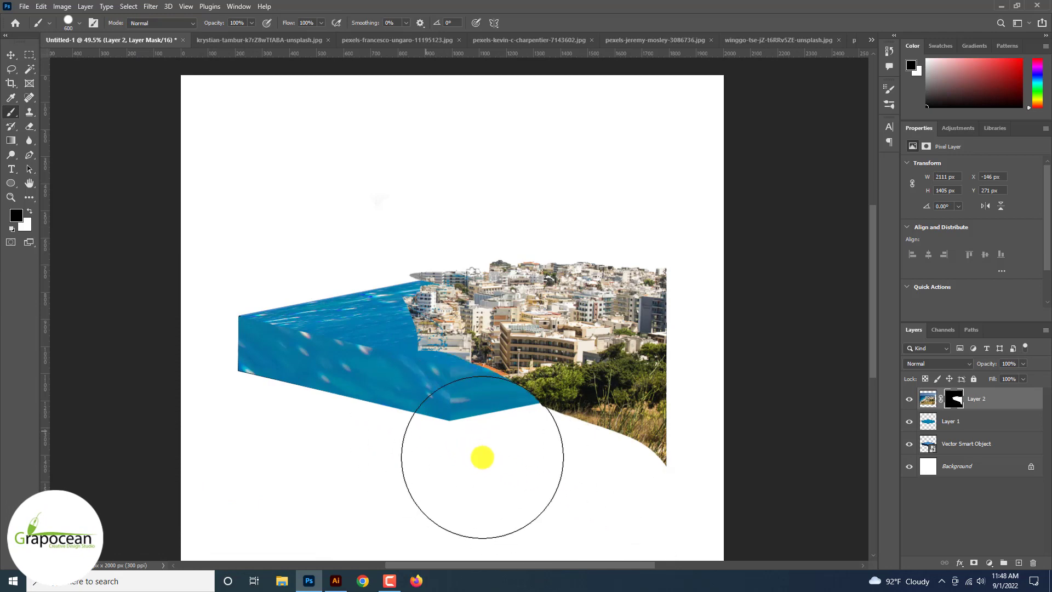
scroll(472, 454, up, 2)
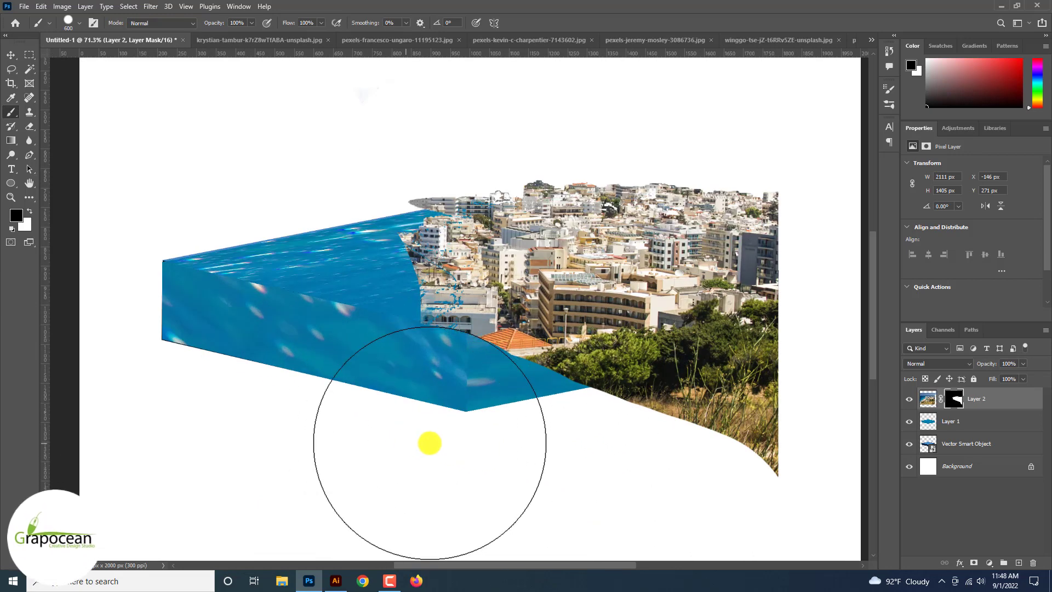
drag(832, 386, 832, 383)
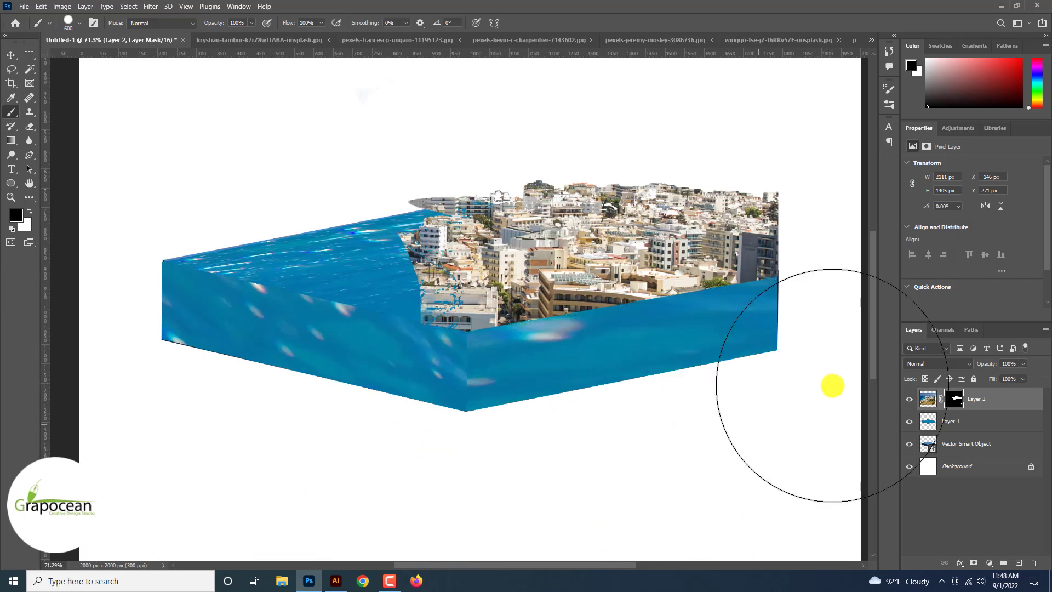
scroll(832, 384, down, 2)
scroll(832, 384, up, 2)
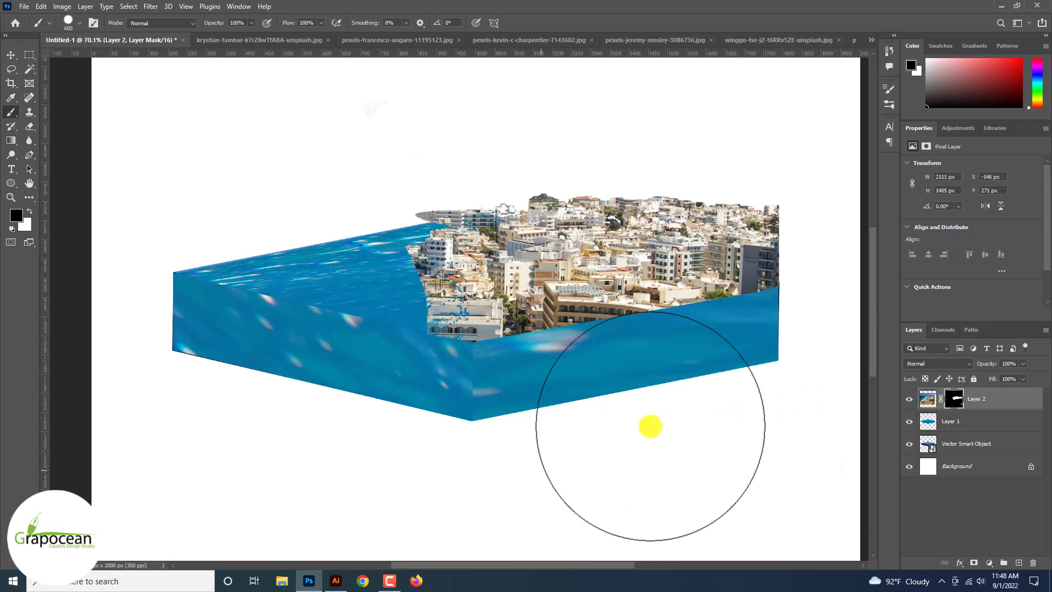
mouse_move(650, 426)
mouse_down()
mouse_move(497, 453)
mouse_move(434, 407)
mouse_up()
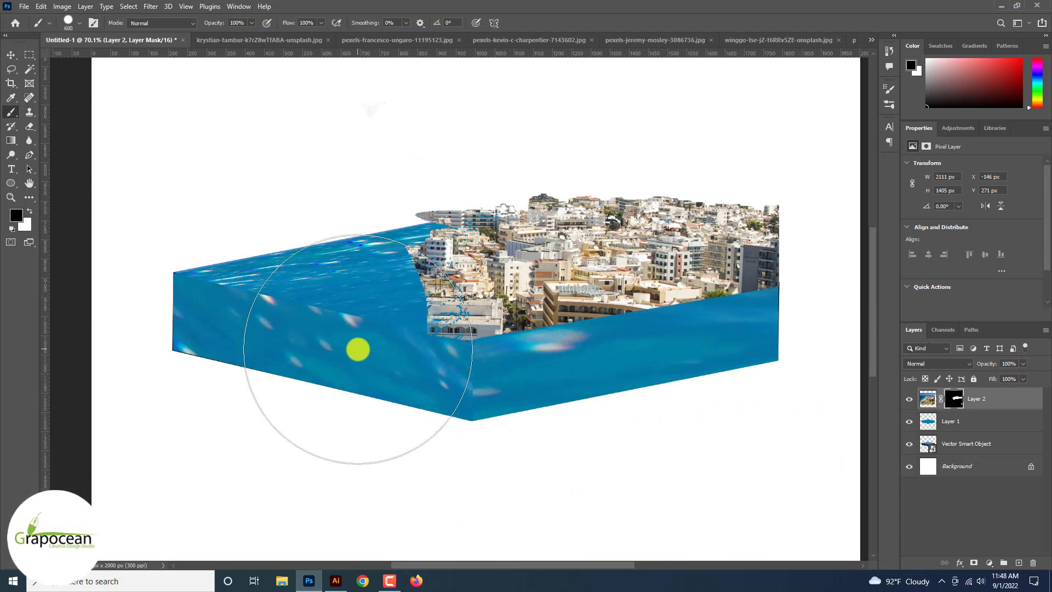
drag(358, 349, 347, 223)
- Undo the last mask stroke and review the town sitting on the box's top
scroll(376, 443, down, 2)
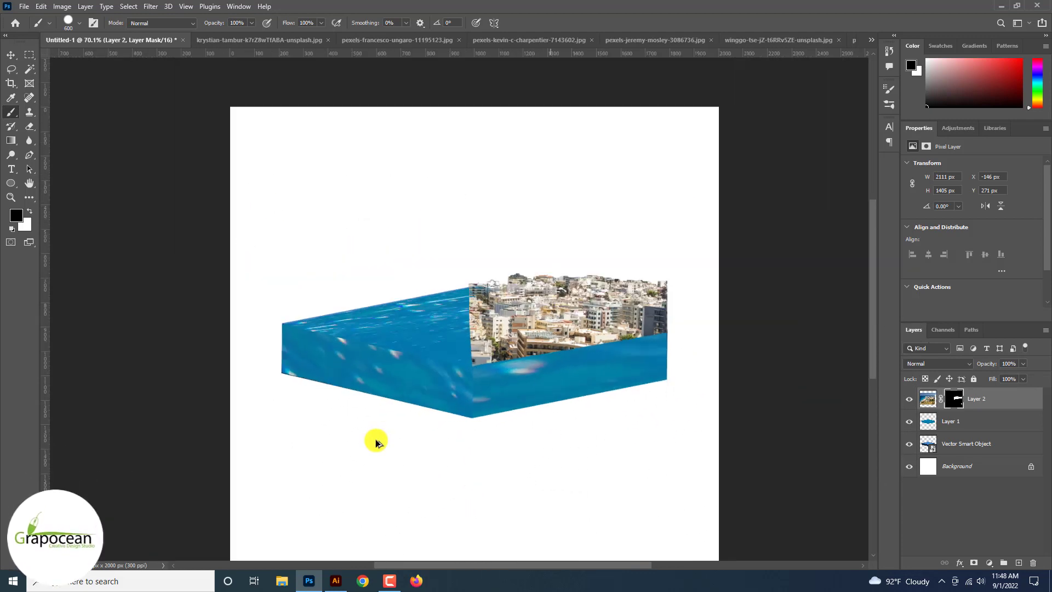
scroll(376, 443, down, 2)
key(ctrl+z)
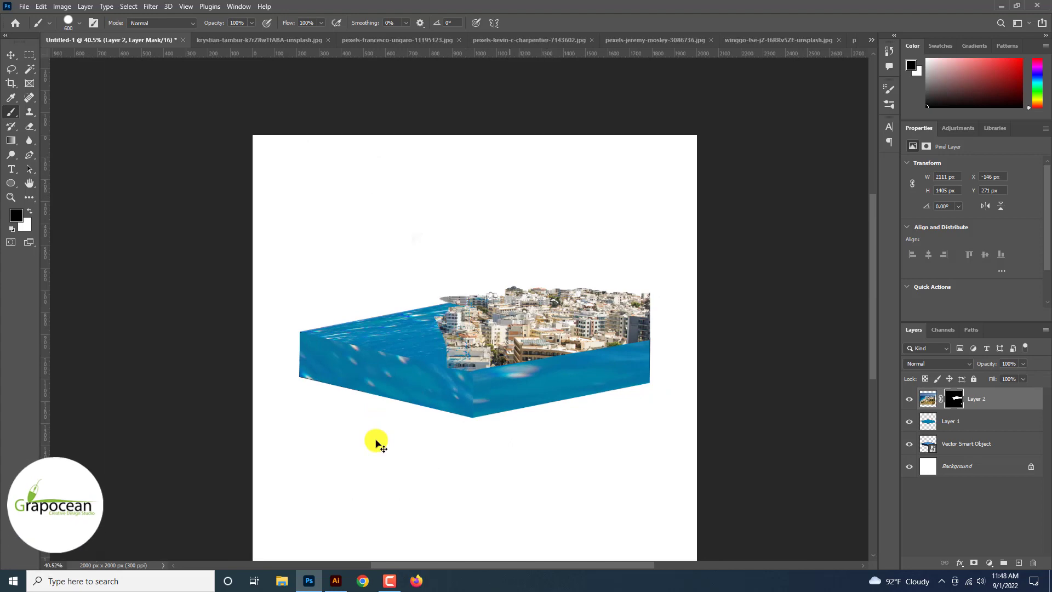
scroll(375, 441, up, 2)
scroll(376, 441, up, 2)
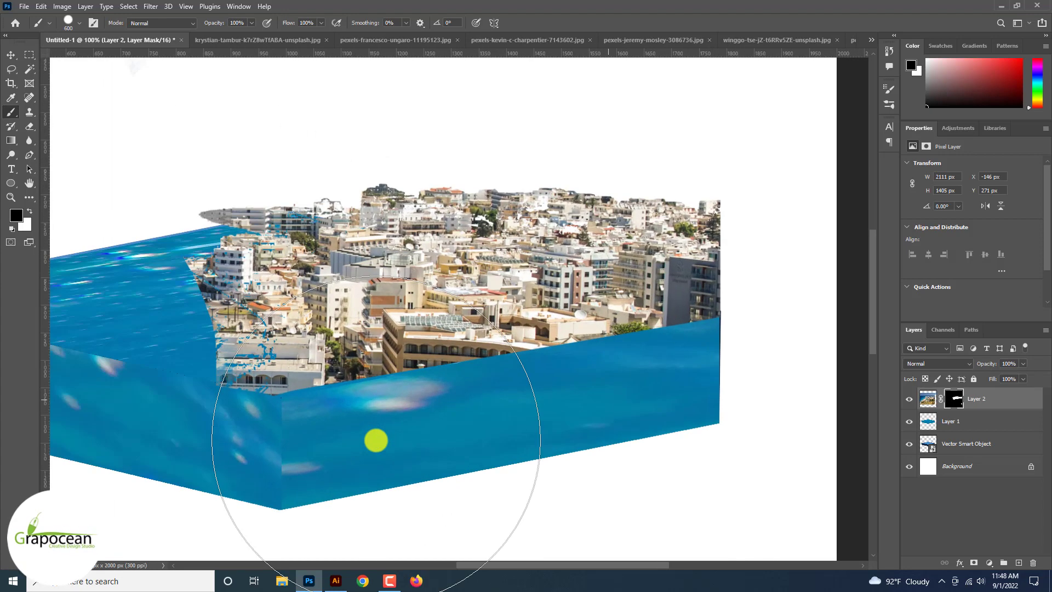
scroll(376, 443, down, 1)
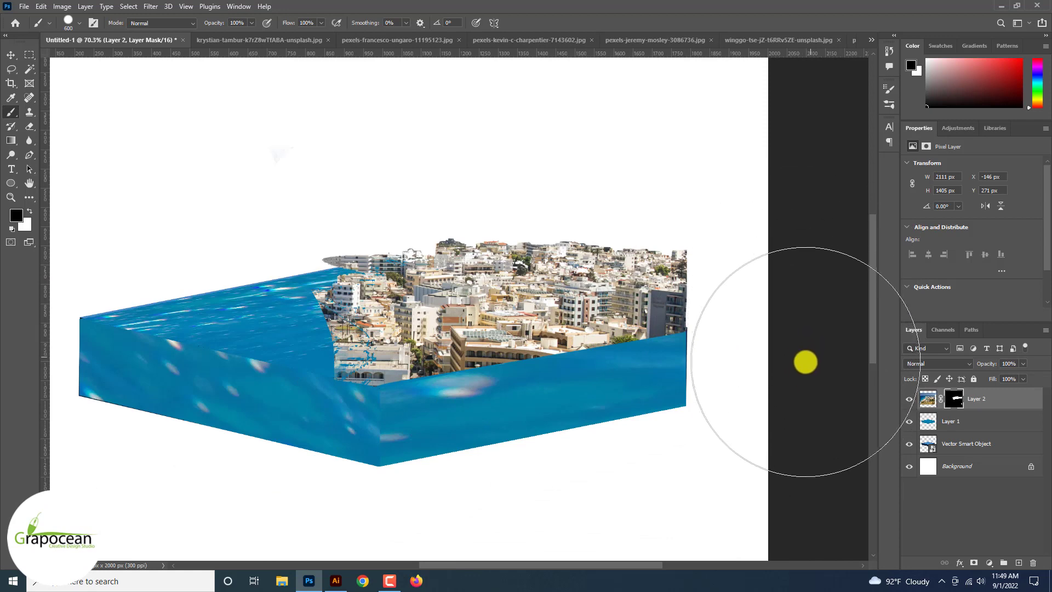
scroll(531, 438, down, 2)
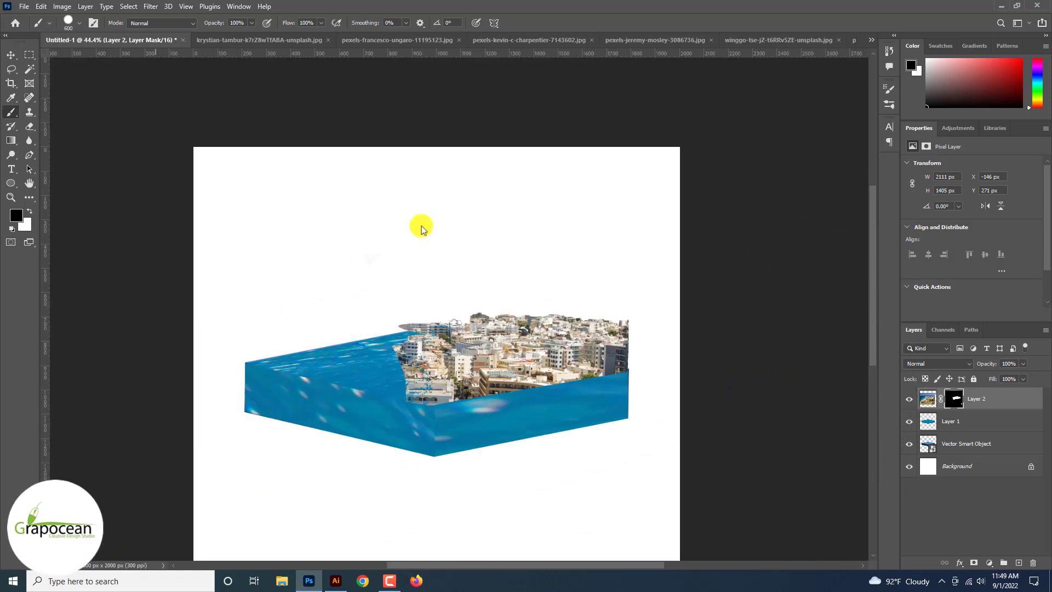
- Scale the city layer to about 56% and move it to the block's right side
click(12, 55)
scroll(670, 353, down, 3)
drag(712, 543, 627, 497)
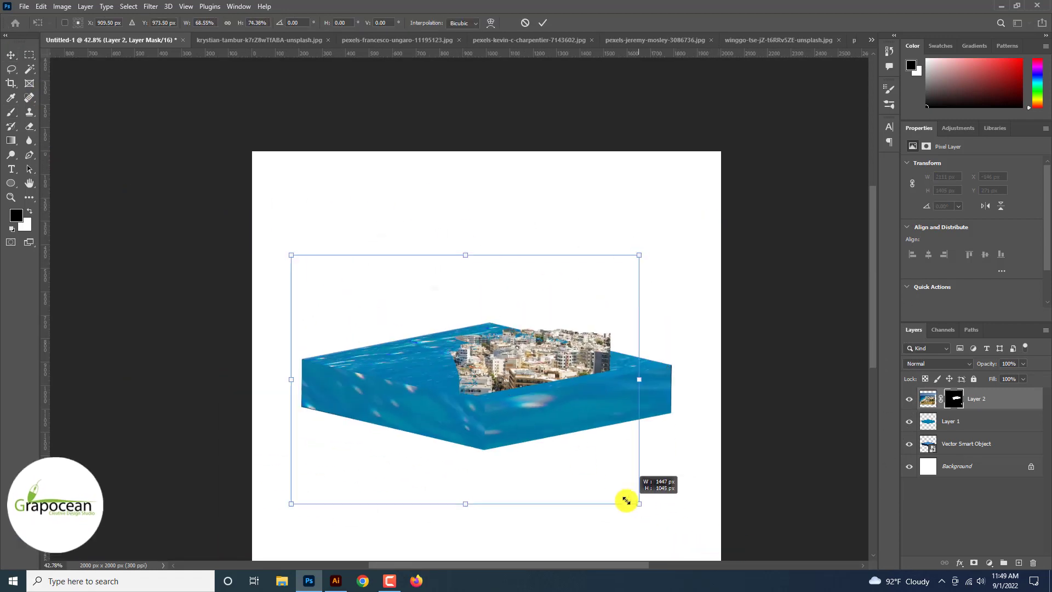
key(ctrl+z)
drag(712, 544, 602, 470)
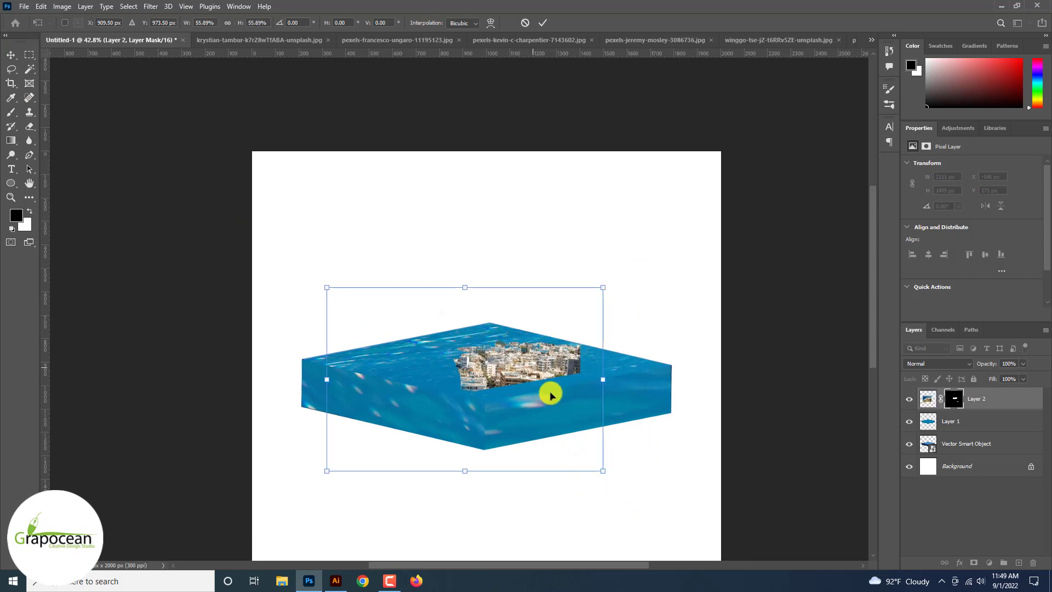
drag(537, 371, 627, 367)
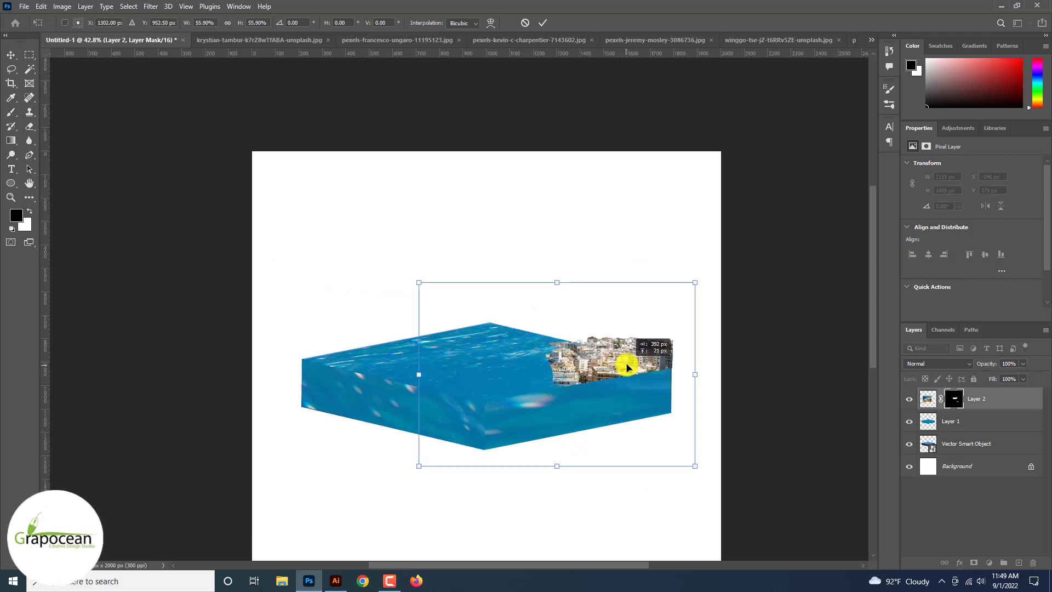
click(544, 24)
- Open the File menu and dismiss the New Document dialog
scroll(561, 409, up, 3)
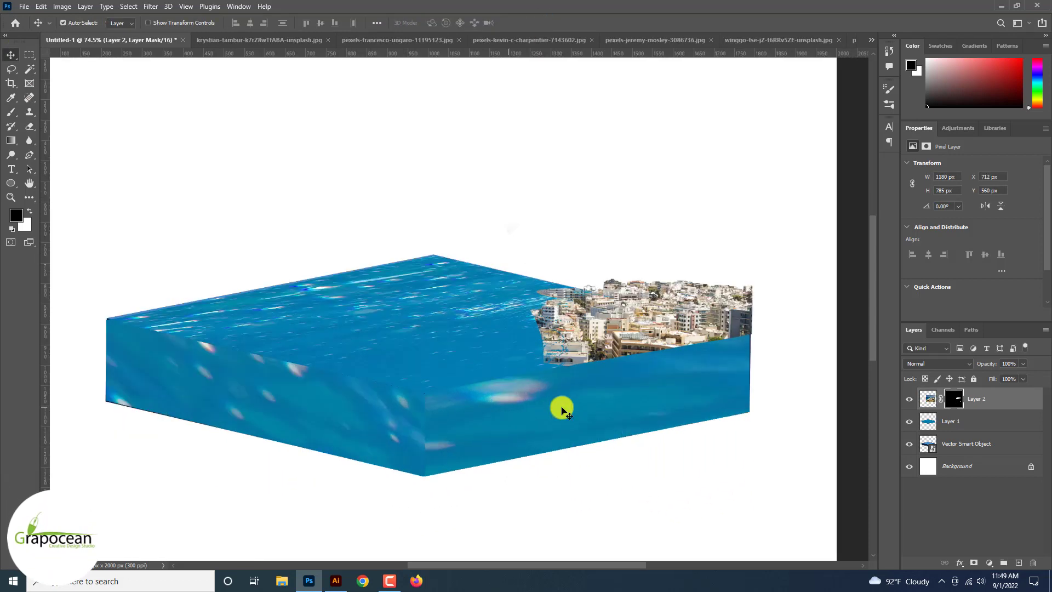
scroll(561, 409, down, 3)
scroll(561, 410, up, 2)
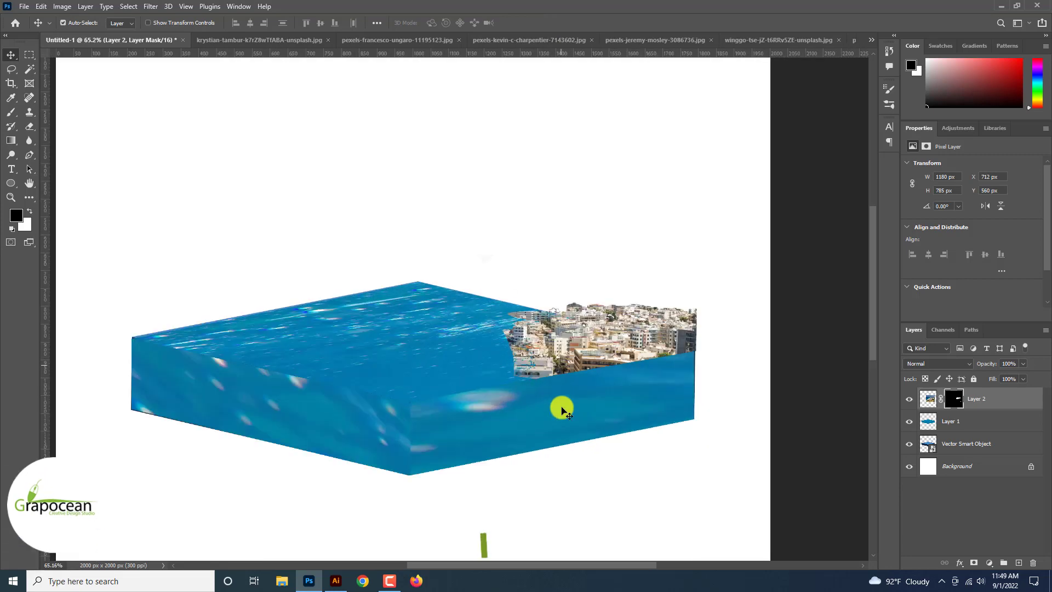
scroll(193, 135, left, 1)
click(24, 6)
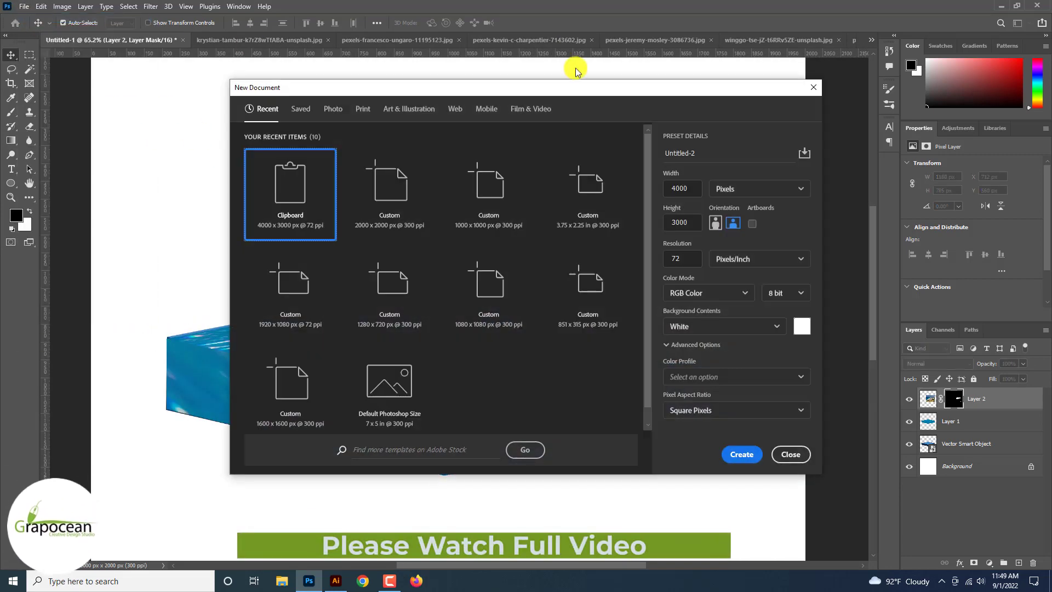
key(Escape)
- Close the krystian-tambur town photo without saving, then unlock the turtle photo's Background layer
click(290, 41)
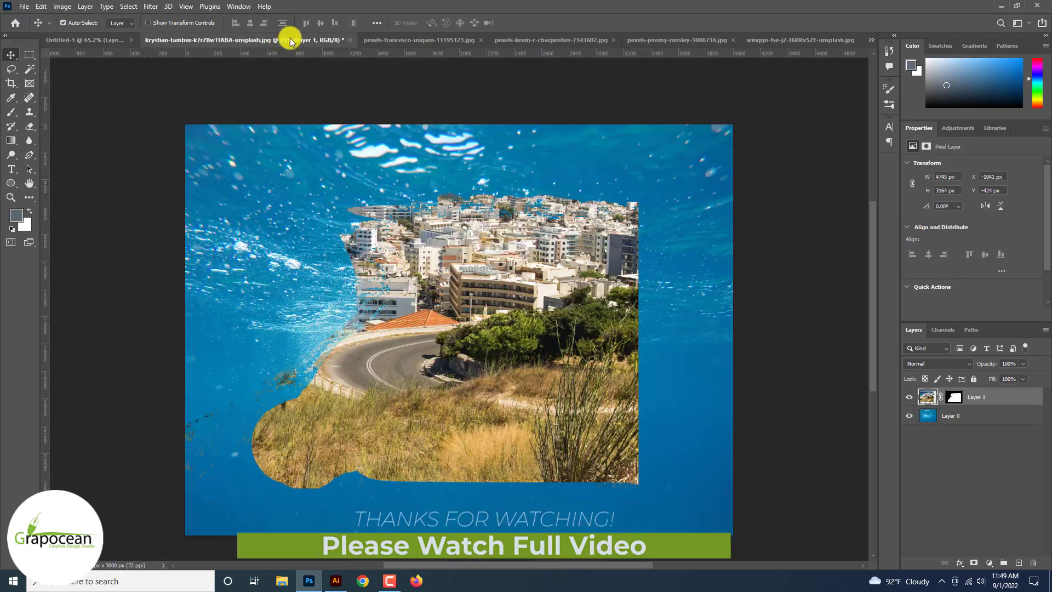
click(351, 41)
click(521, 214)
click(301, 41)
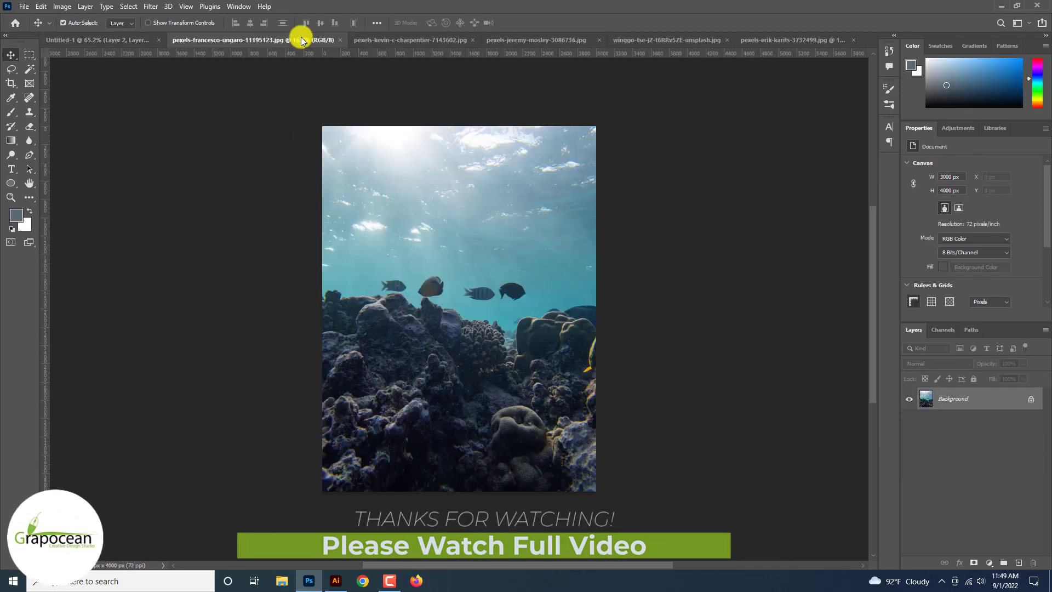
click(404, 40)
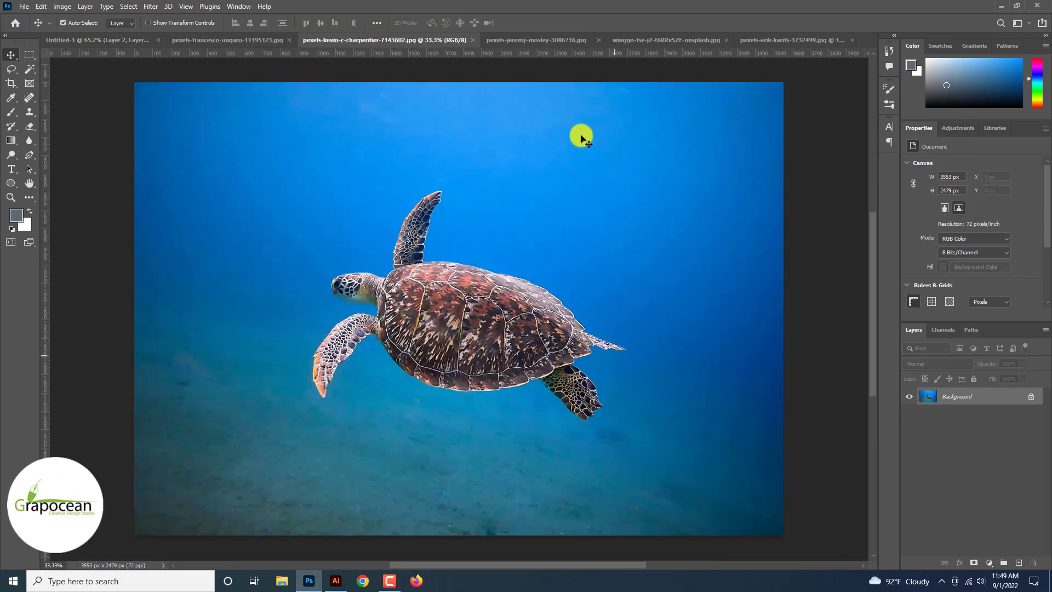
click(1033, 397)
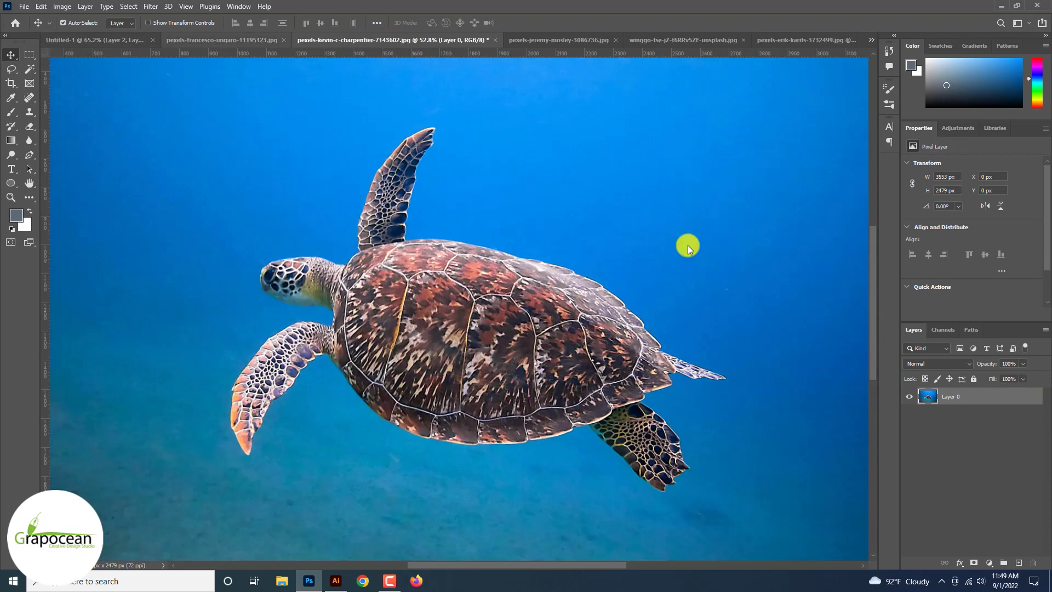
- Select the blue water with Color Range, sampling several water areas and lowering Fuzziness
click(131, 7)
click(162, 113)
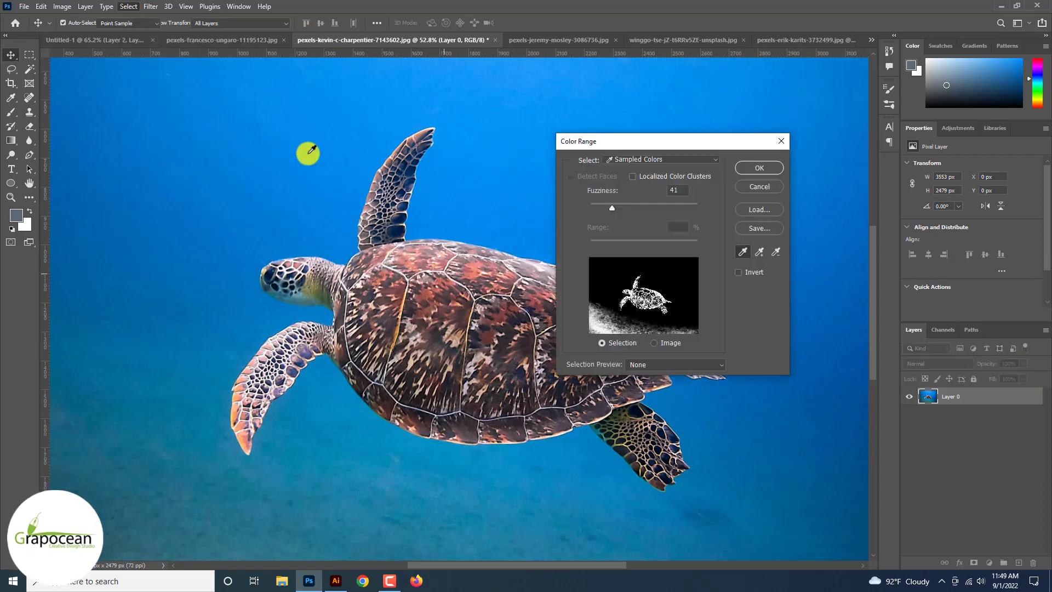
click(499, 211)
click(456, 111)
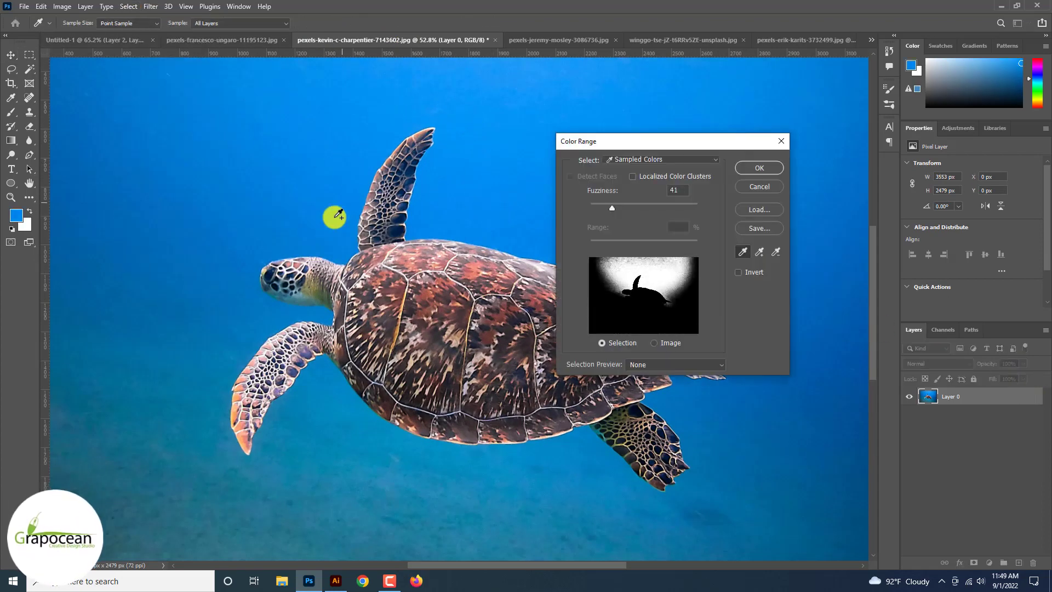
drag(209, 406, 335, 398)
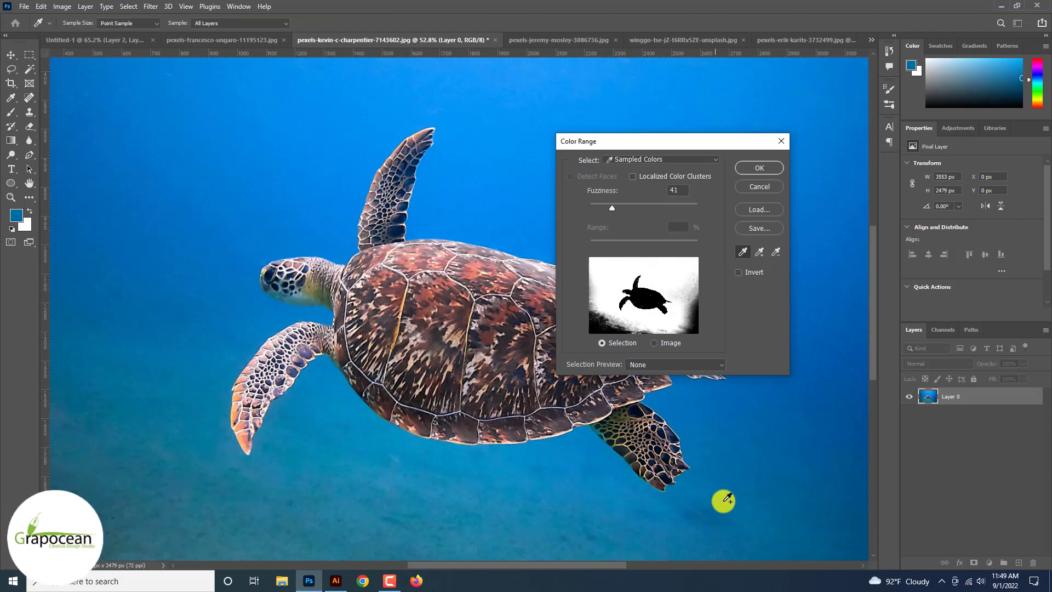
mouse_move(701, 430)
mouse_down()
mouse_move(780, 420)
mouse_move(879, 291)
mouse_up()
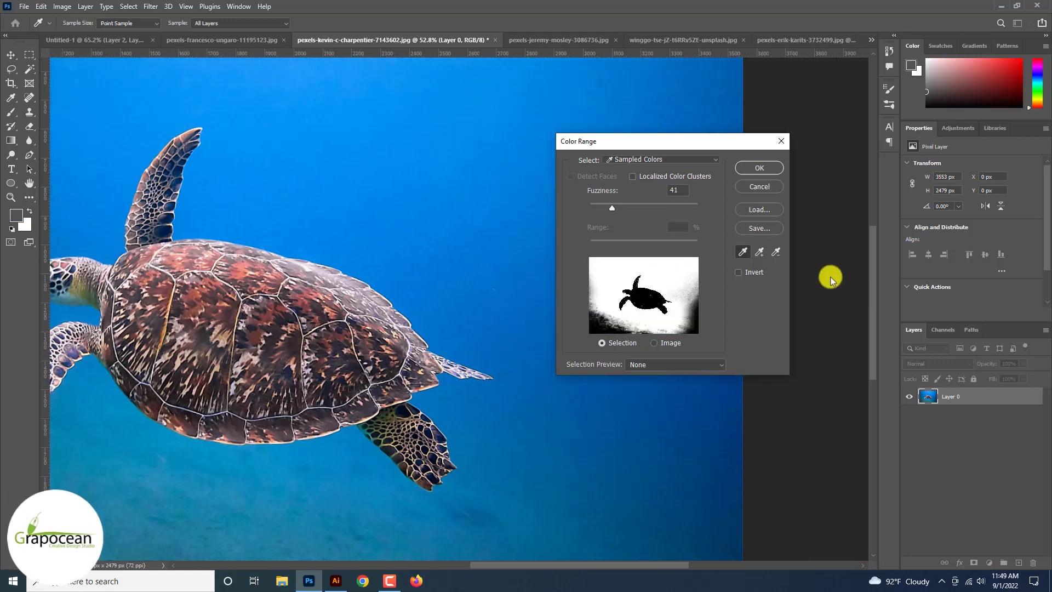
drag(701, 209, 614, 209)
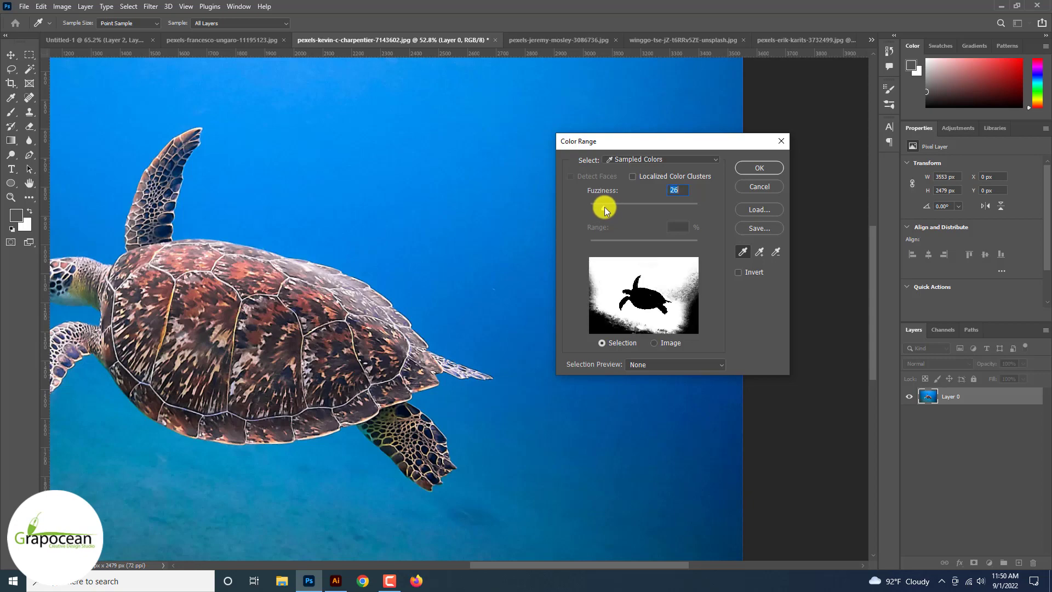
click(758, 168)
- Add a layer mask that hides the selected water and keeps the turtle
key(v)
scroll(749, 168, down, 2)
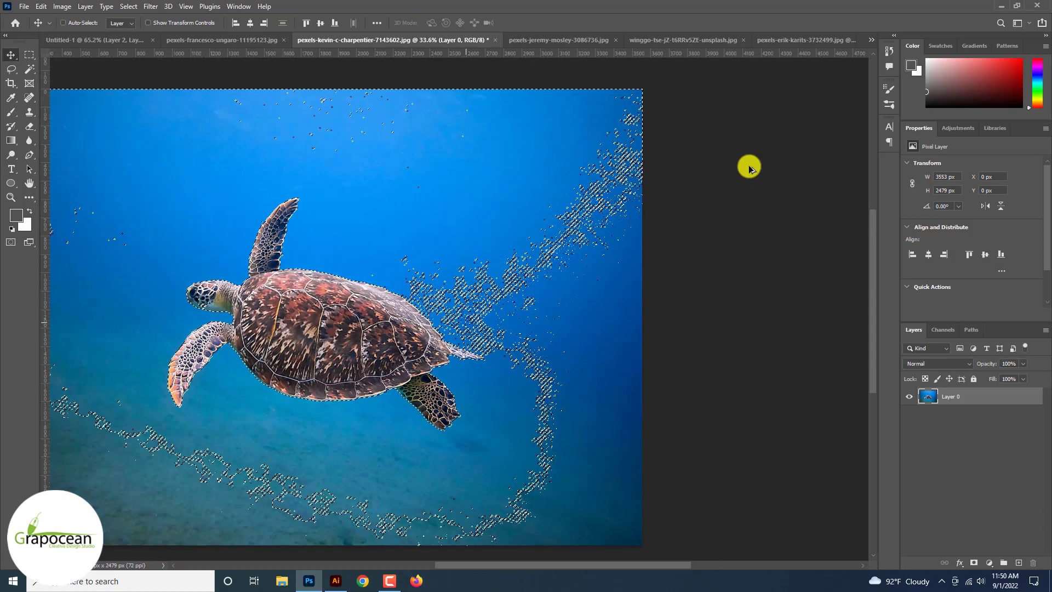
scroll(746, 165, down, 2)
click(974, 563)
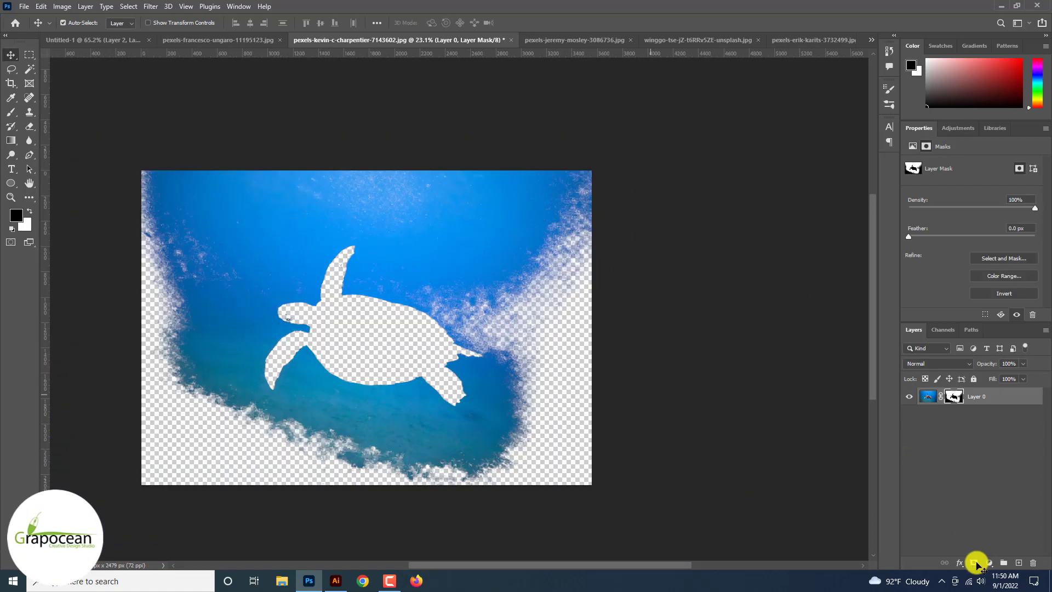
key(ctrl+z)
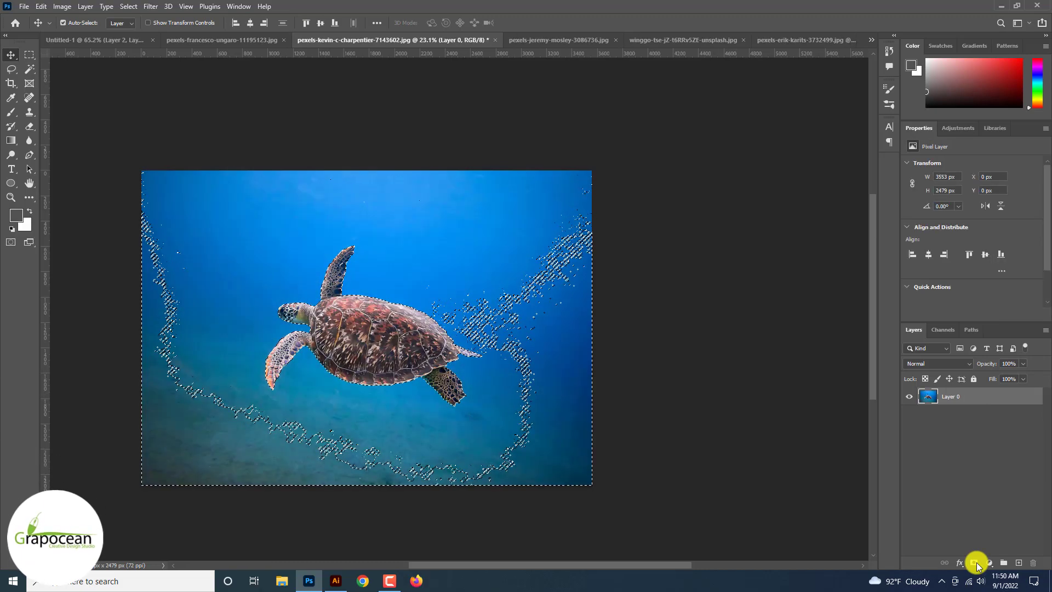
click(974, 563)
key(ctrl+plus)
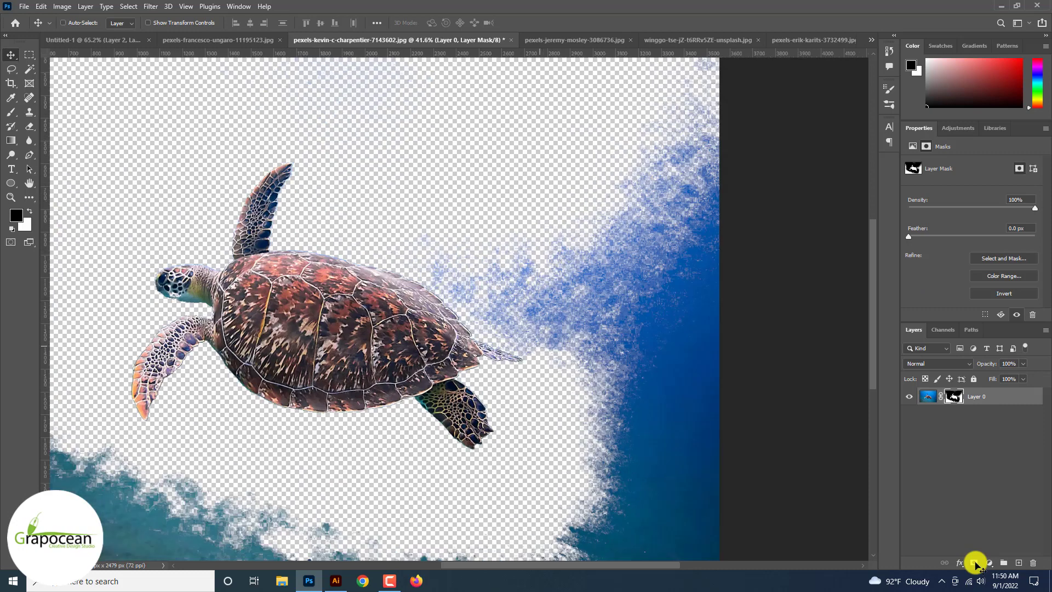
key(ctrl+0)
- Brush black on the mask to remove leftover water at the left, bottom, right and tail
right_click(11, 112)
click(82, 111)
drag(189, 219, 289, 460)
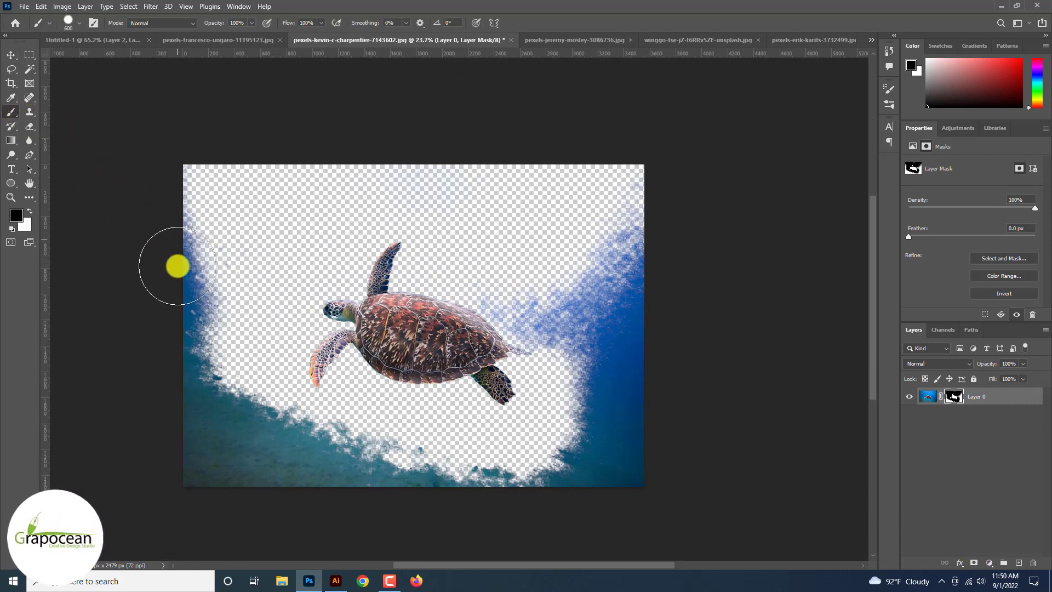
mouse_move(356, 466)
mouse_down()
mouse_move(315, 476)
mouse_move(606, 493)
mouse_move(639, 272)
mouse_move(645, 466)
mouse_up()
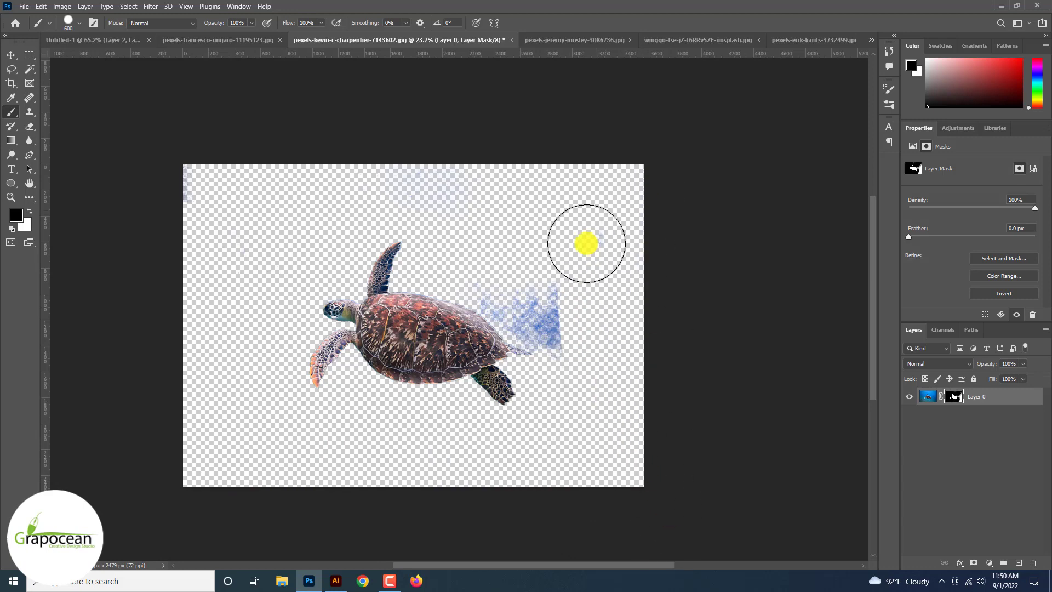
scroll(587, 243, up, 2)
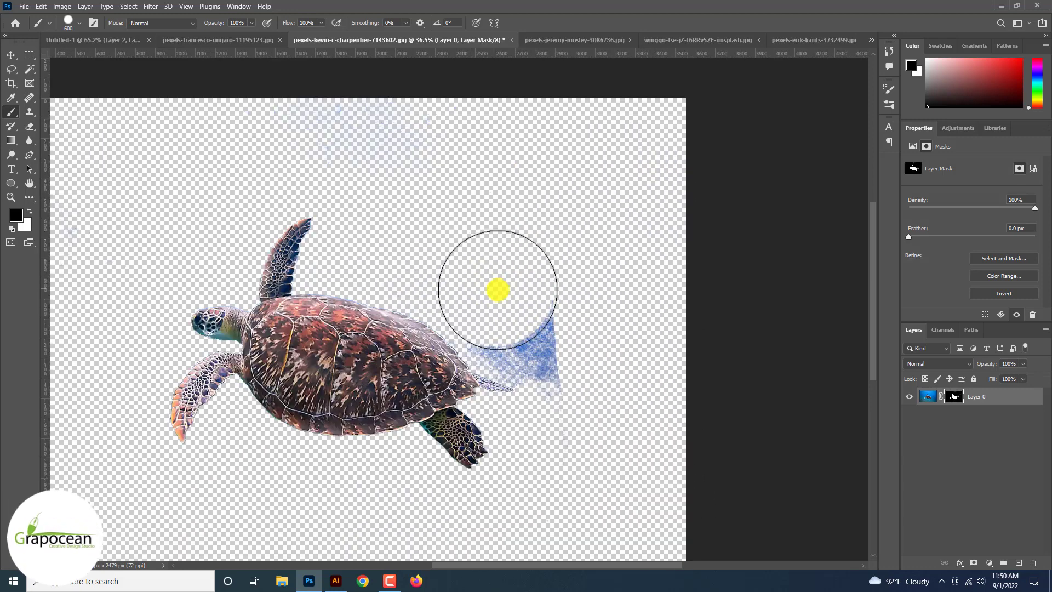
drag(539, 325, 598, 477)
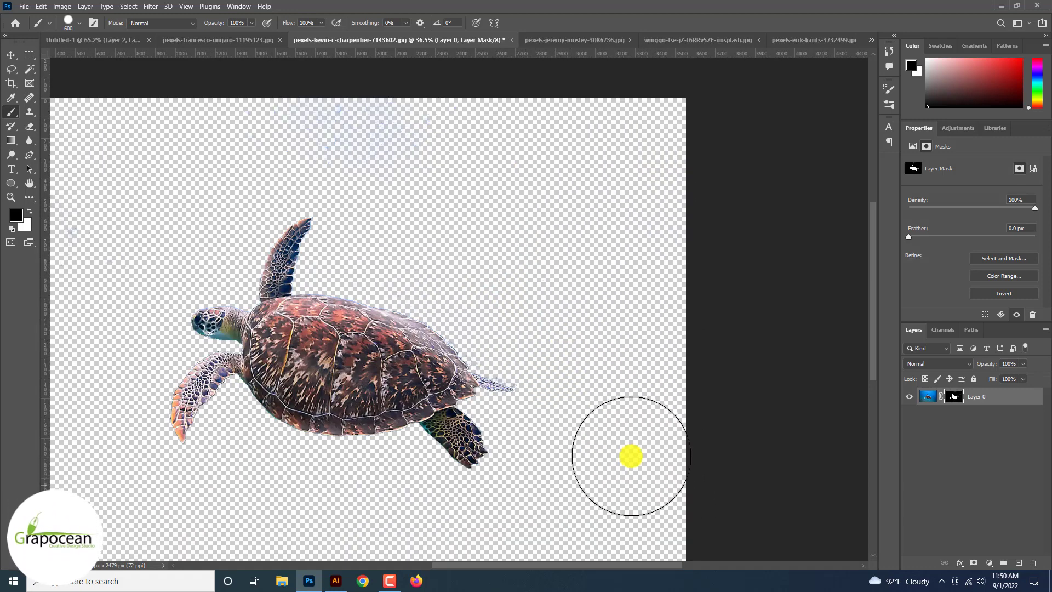
scroll(631, 456, up, 1)
scroll(631, 458, up, 1)
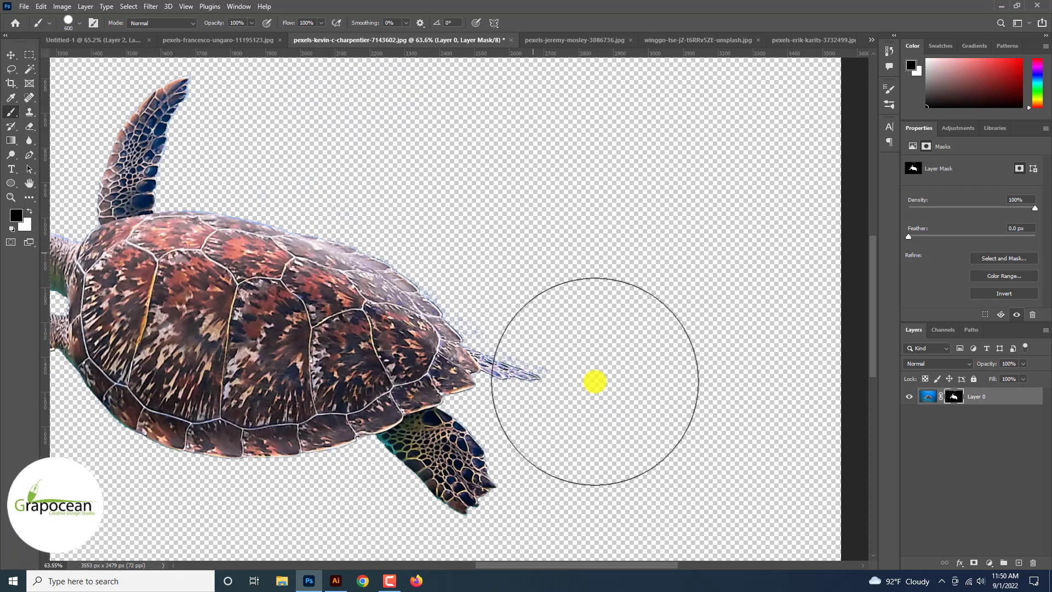
- Drag the masked turtle layer into the water block document
key(ctrl+0)
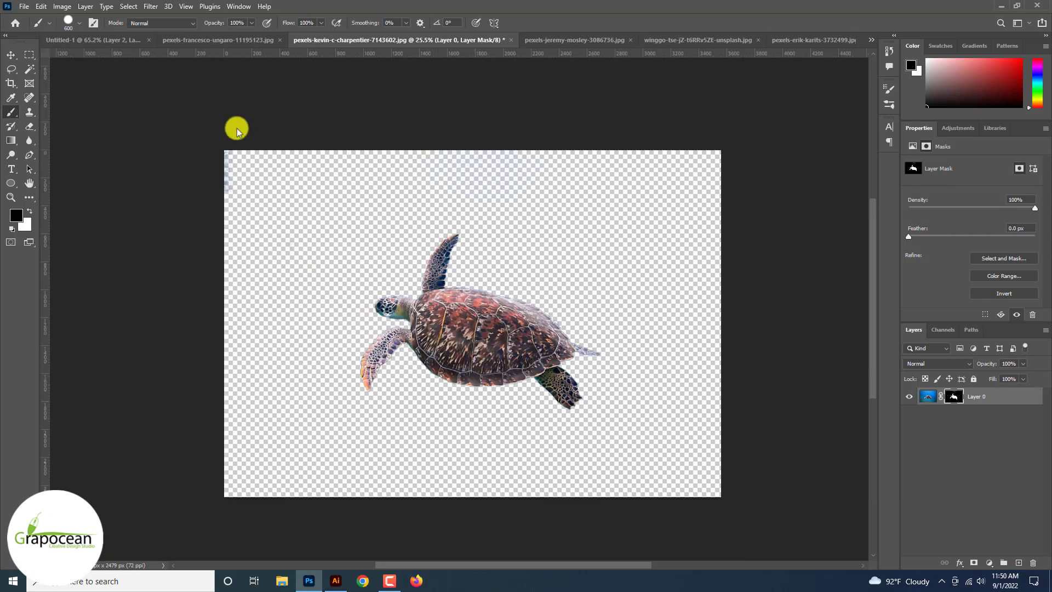
key(v)
scroll(82, 90, down, 2)
mouse_move(501, 313)
mouse_down()
mouse_move(145, 59)
mouse_move(418, 380)
mouse_up()
- Accept the profile mismatch, then scale the turtle to about 27% and set it on the block's top
click(537, 224)
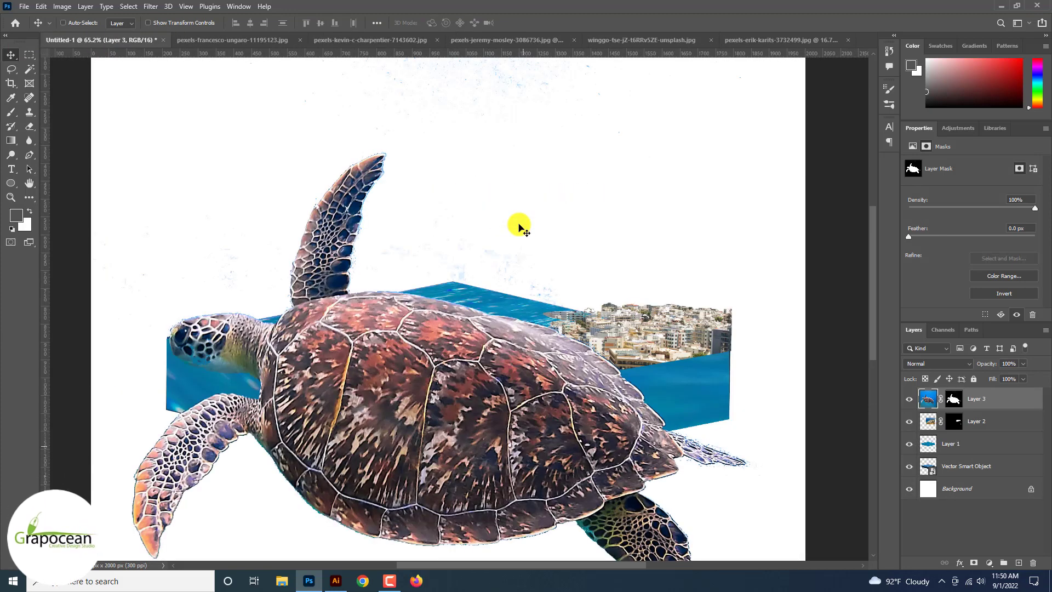
key(ctrl+t)
scroll(526, 226, down, 3)
scroll(678, 286, down, 2)
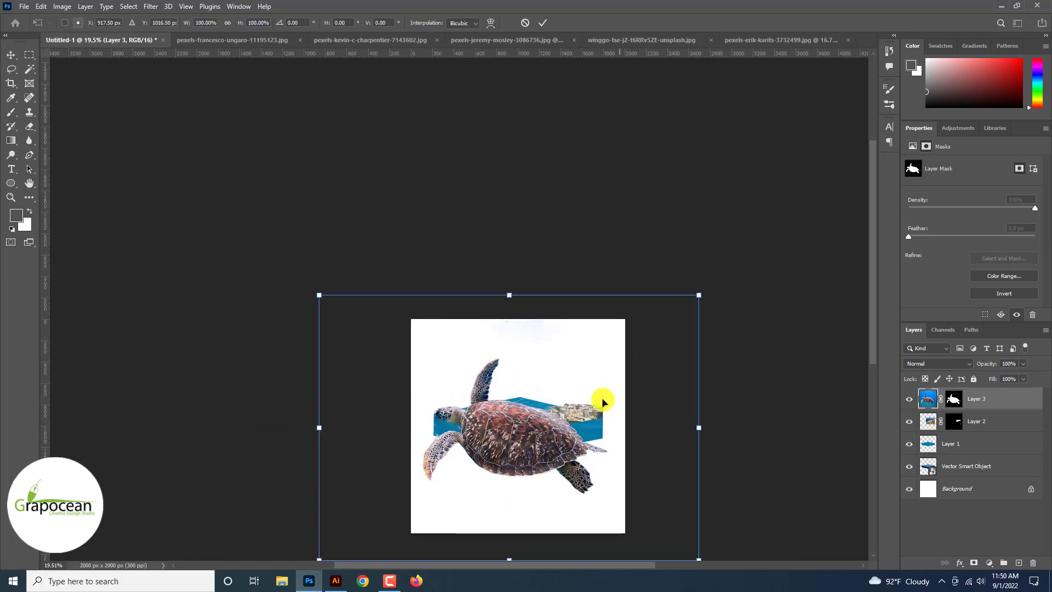
mouse_move(697, 557)
mouse_down()
mouse_move(521, 488)
mouse_move(481, 427)
mouse_up()
scroll(518, 487, up, 3)
drag(569, 505, 602, 488)
drag(463, 404, 470, 418)
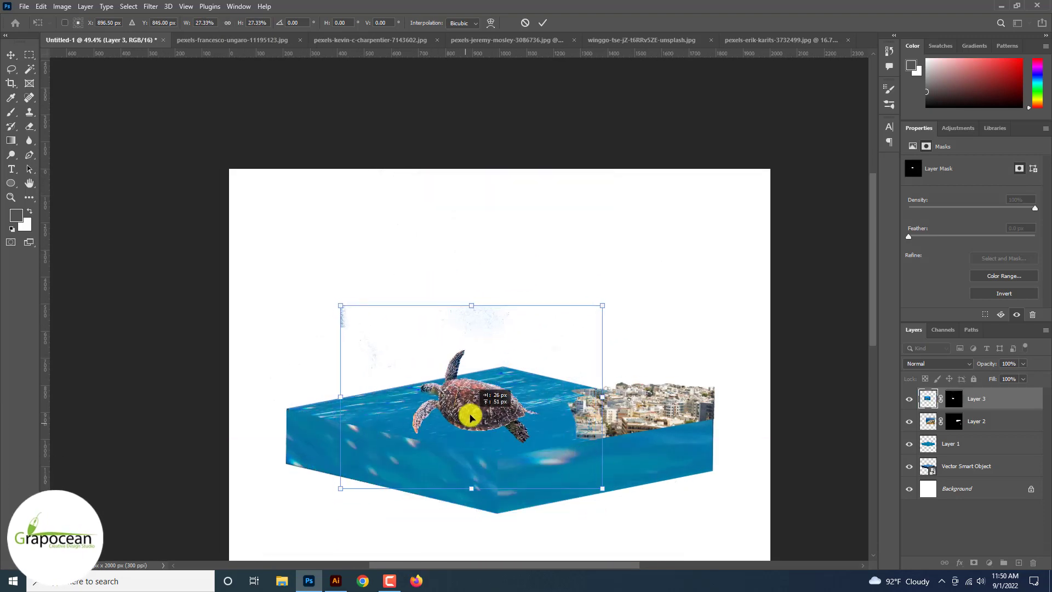
drag(602, 488, 624, 498)
click(542, 23)
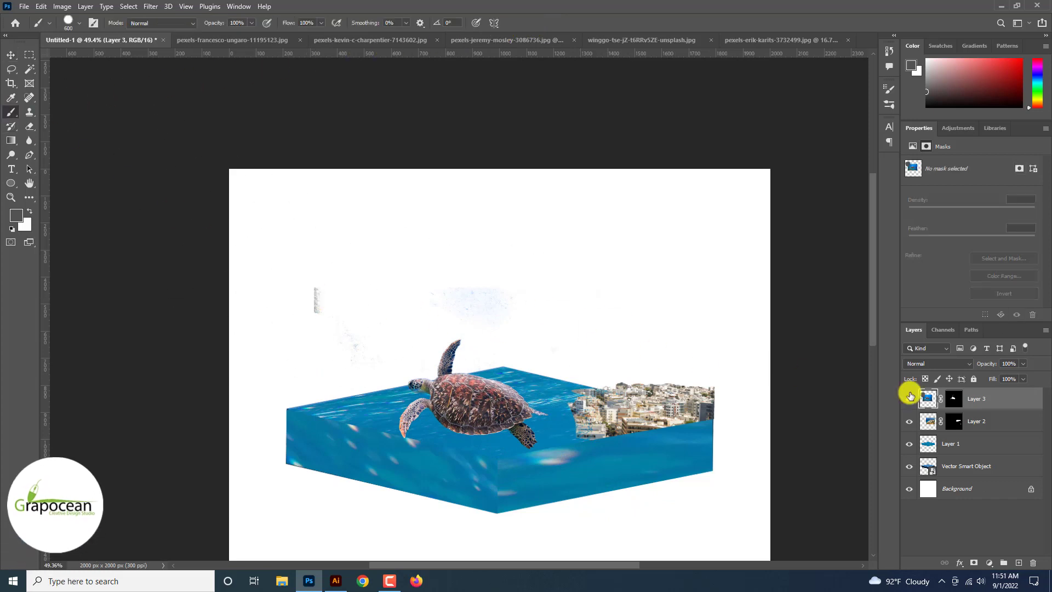
- Paint away the bluish haze on the turtle's mask and move the turtle below the city layer
click(953, 398)
key(d)
mouse_move(319, 309)
mouse_down()
mouse_move(502, 265)
mouse_move(594, 305)
mouse_move(663, 388)
mouse_move(663, 409)
mouse_up()
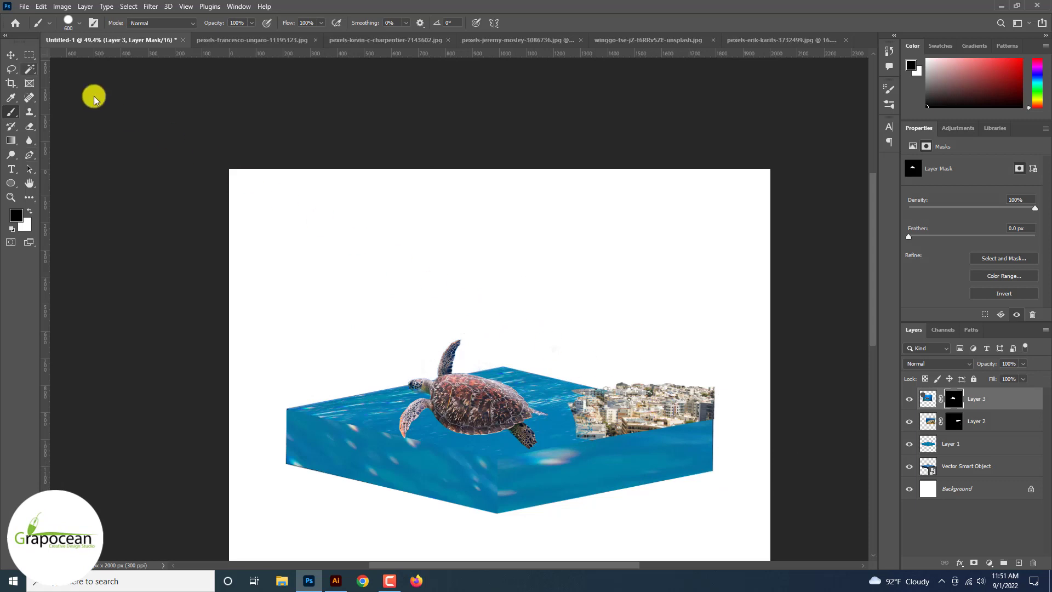
key(v)
scroll(446, 363, up, 3)
mouse_move(976, 398)
mouse_down()
mouse_move(990, 428)
mouse_move(988, 475)
mouse_up()
- Duplicate water layer Layer 1 and move Layer 3 between Layer 1 copy and Layer 1
key(b)
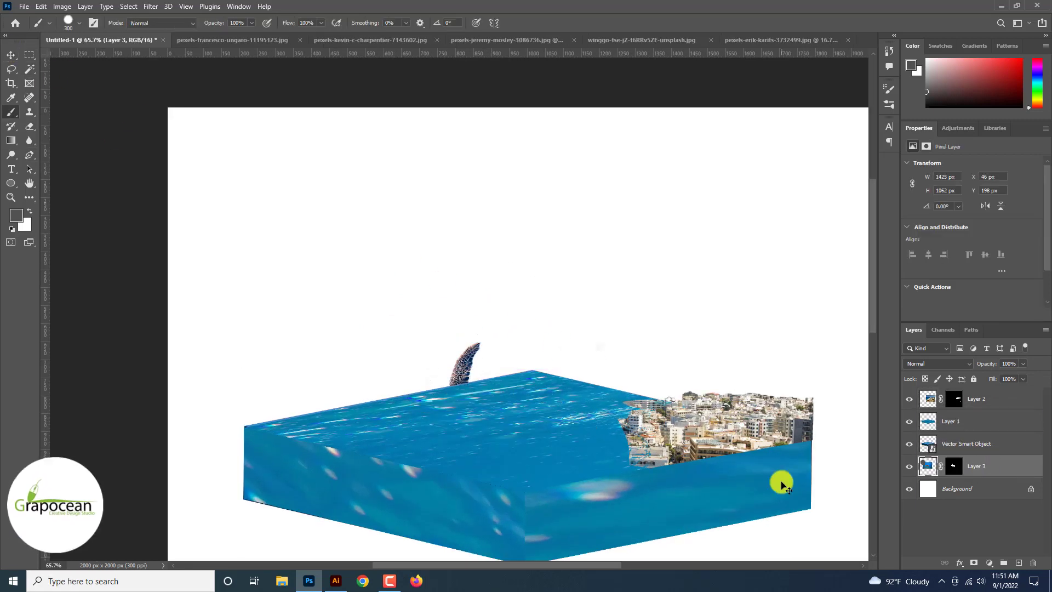
click(963, 420)
click(909, 421)
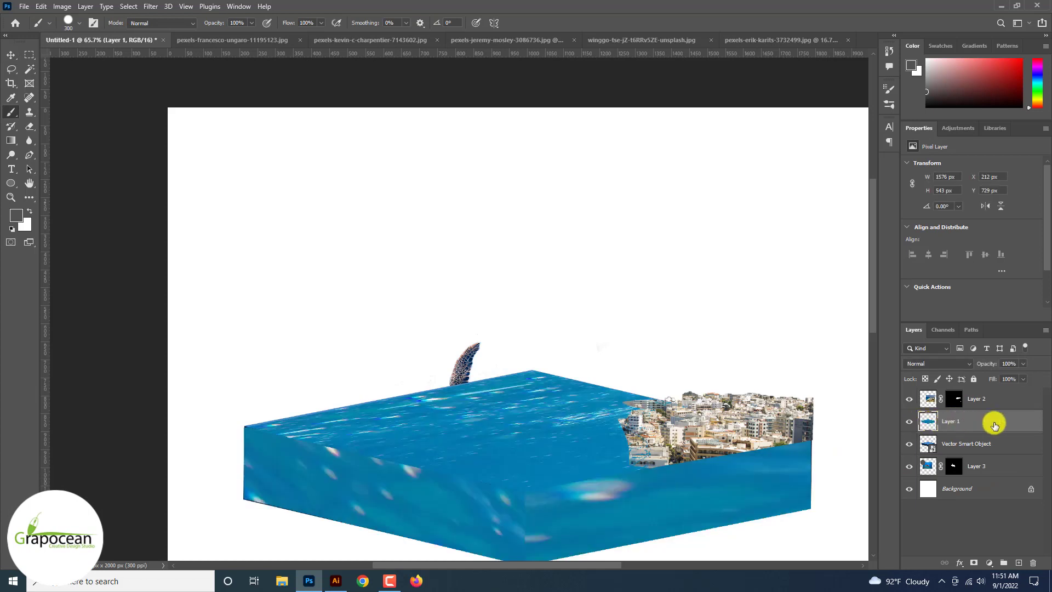
key(ctrl+j)
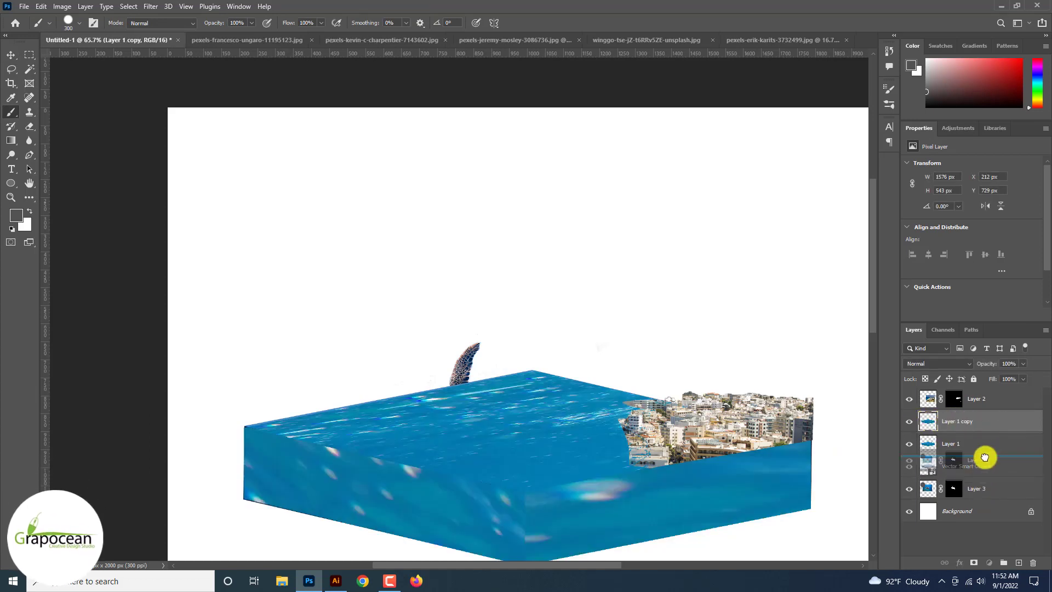
drag(985, 456, 964, 433)
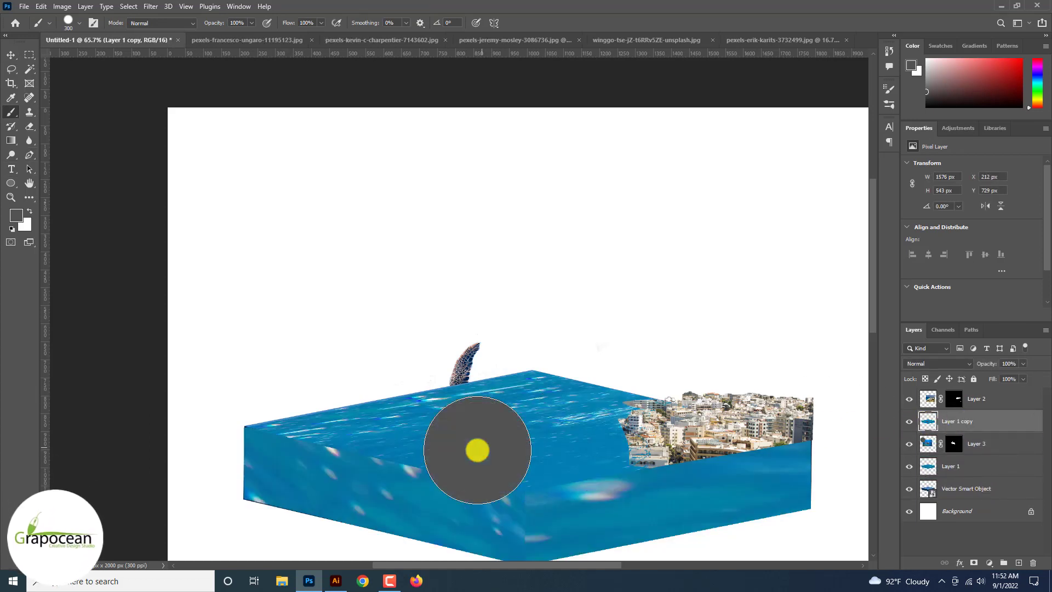
key(ctrl+z)
- Mask Layer 1 copy, painting black to reveal the turtle and white to cover its shell
click(974, 565)
key(d)
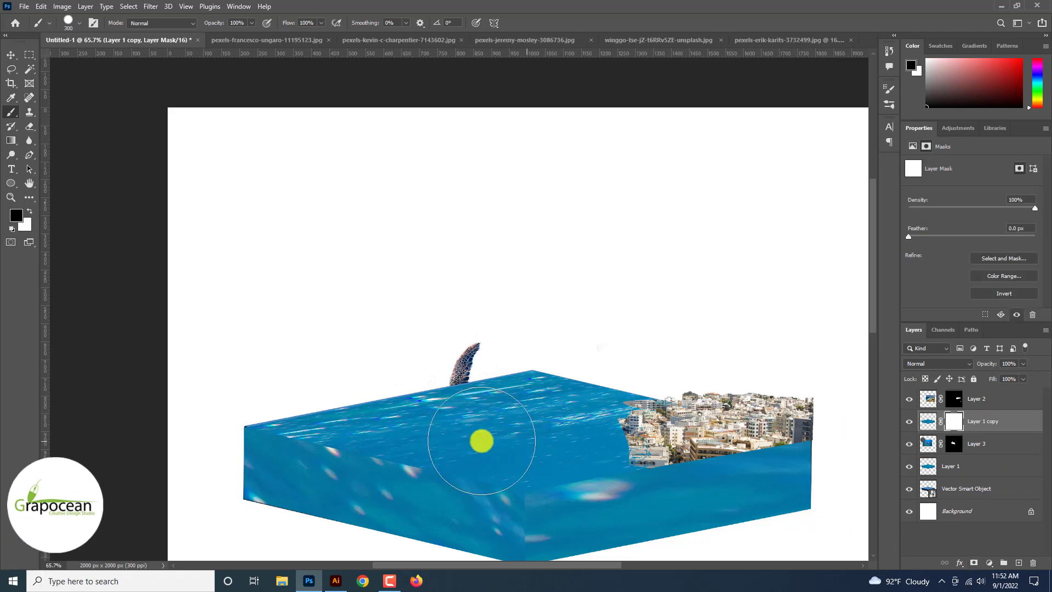
drag(198, 28, 188, 23)
mouse_move(455, 427)
mouse_down()
mouse_move(491, 458)
mouse_move(420, 409)
mouse_up()
scroll(493, 435, up, 2)
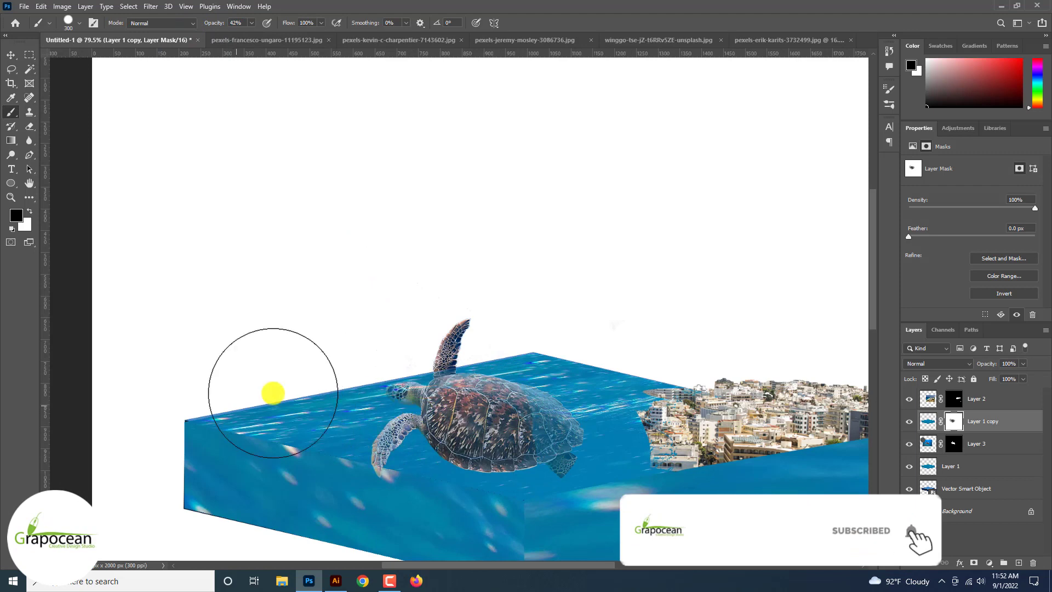
scroll(273, 393, down, 3)
scroll(392, 412, up, 4)
key(x)
drag(507, 434, 305, 432)
scroll(305, 432, down, 4)
- Free-transform Layer 3 to shrink it and move it lower on the block
click(990, 447)
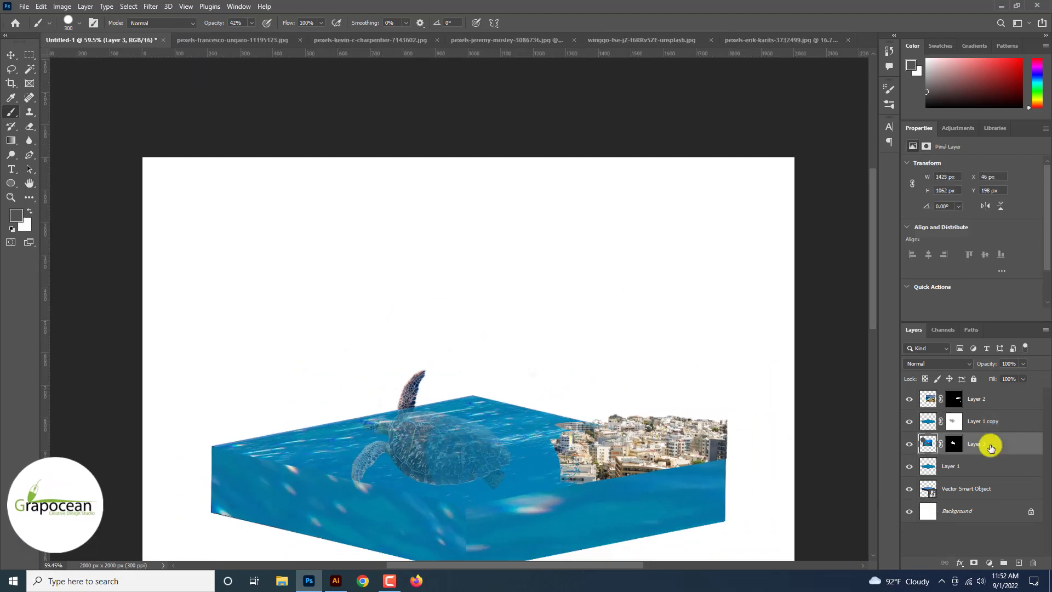
key(ctrl+t)
drag(623, 221, 500, 314)
drag(474, 370, 463, 430)
scroll(471, 436, up, 3)
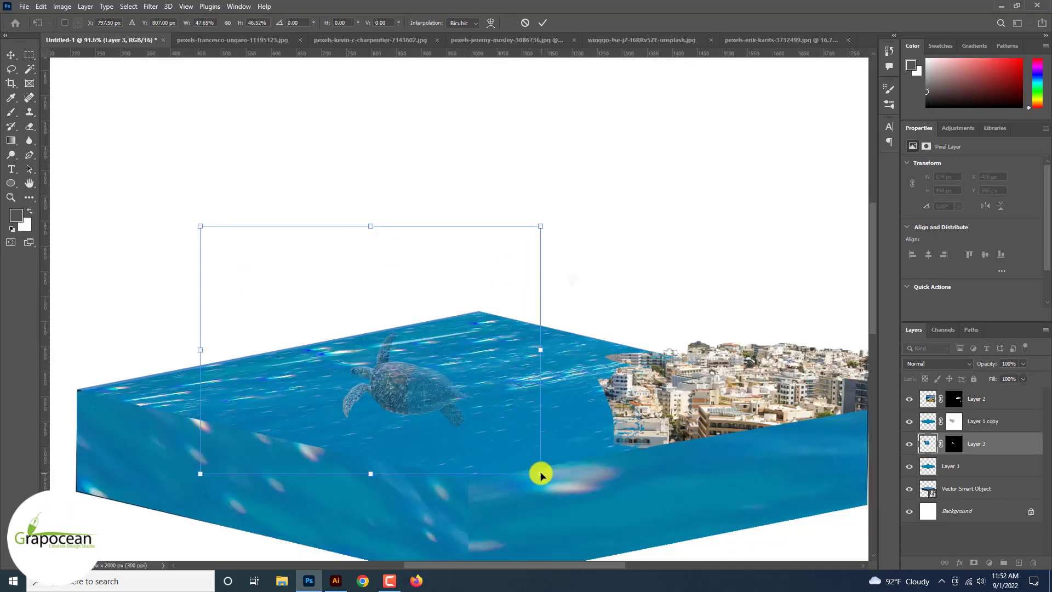
- Enlarge the layer slightly, then switch to the pexels-jeremy-mosley waterfall photo
drag(541, 474, 573, 488)
scroll(563, 348, down, 3)
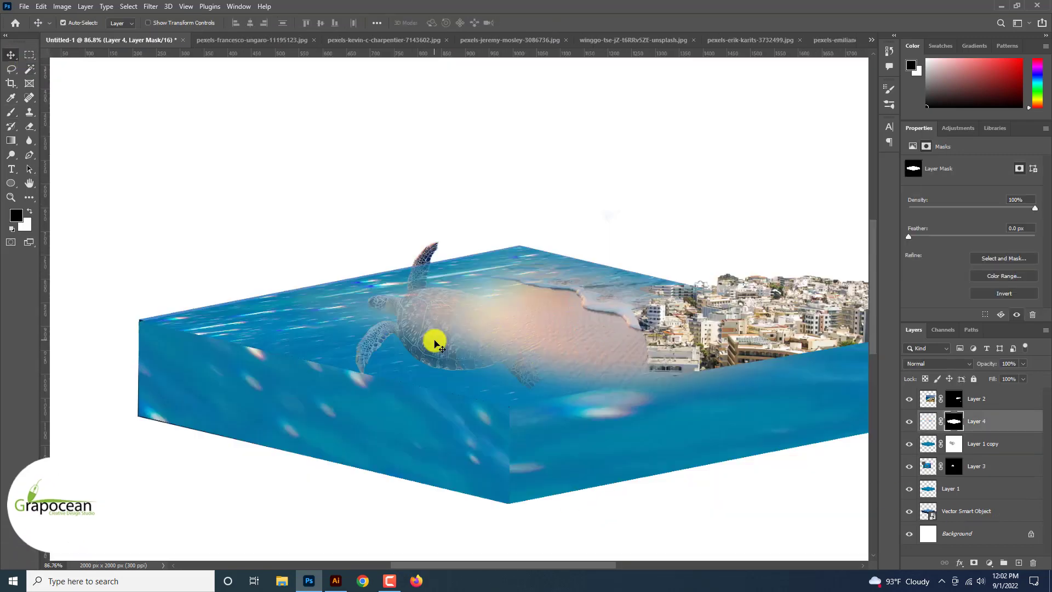
scroll(434, 343, down, 2)
scroll(434, 343, down, 2)
scroll(433, 343, up, 4)
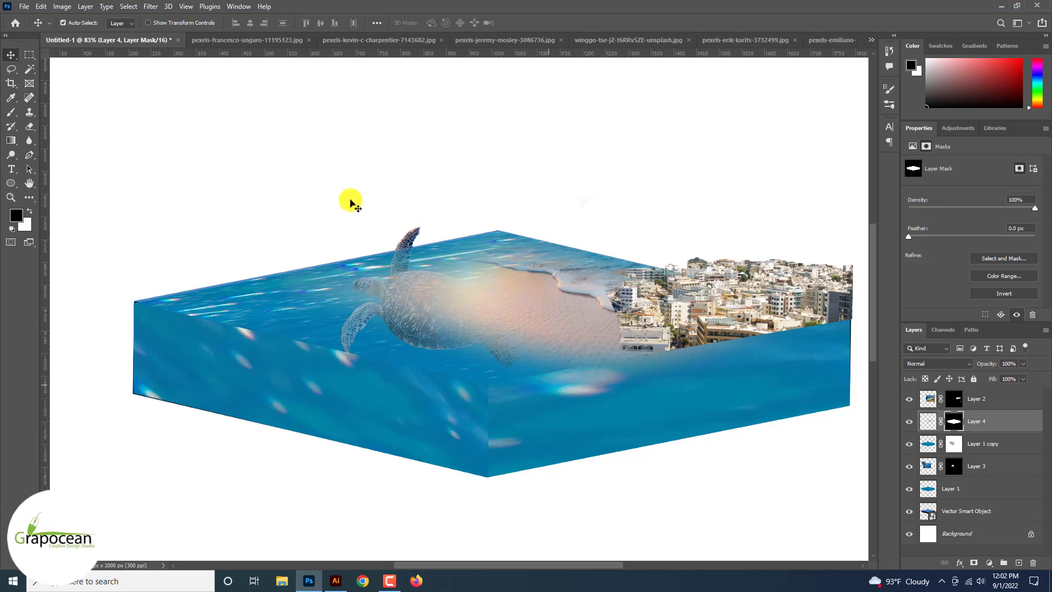
click(253, 40)
click(416, 40)
- Check the open photo tabs, then open pexels-tom-fisk-2666806 through File > Open
click(520, 40)
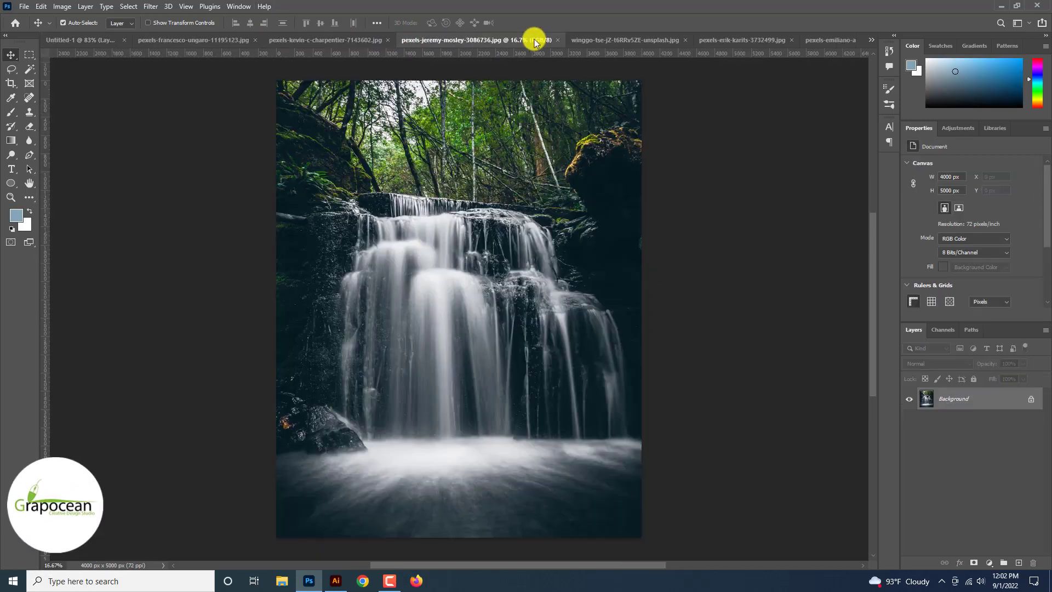
click(718, 38)
click(812, 39)
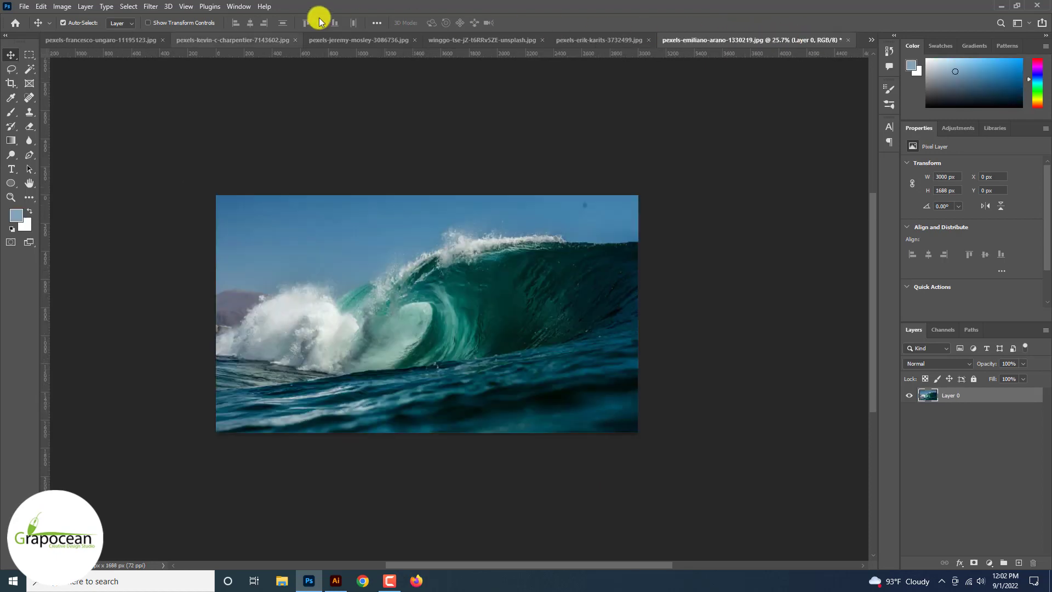
click(24, 6)
click(44, 30)
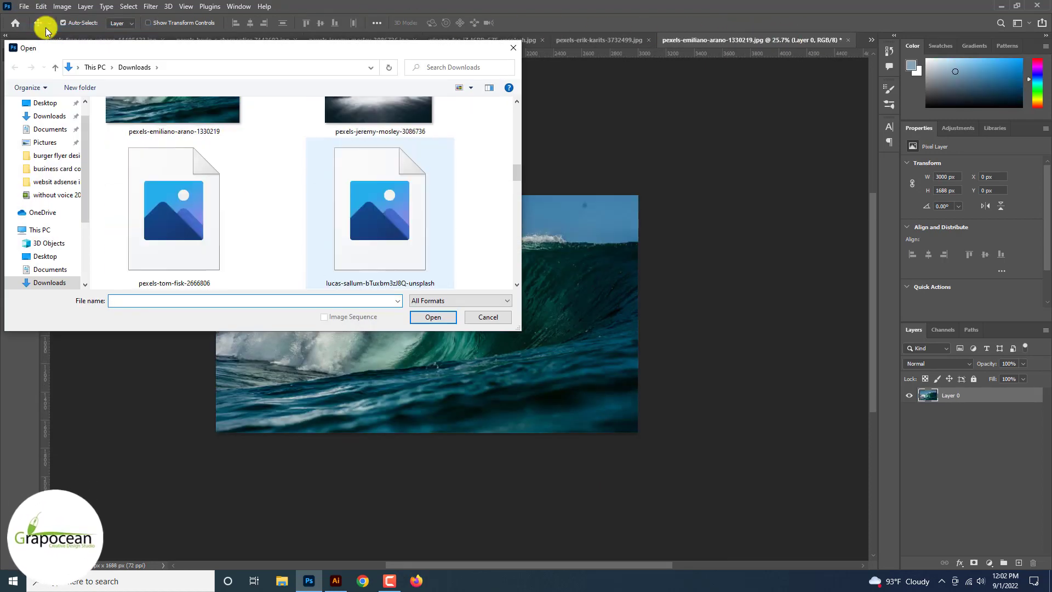
click(199, 251)
click(438, 321)
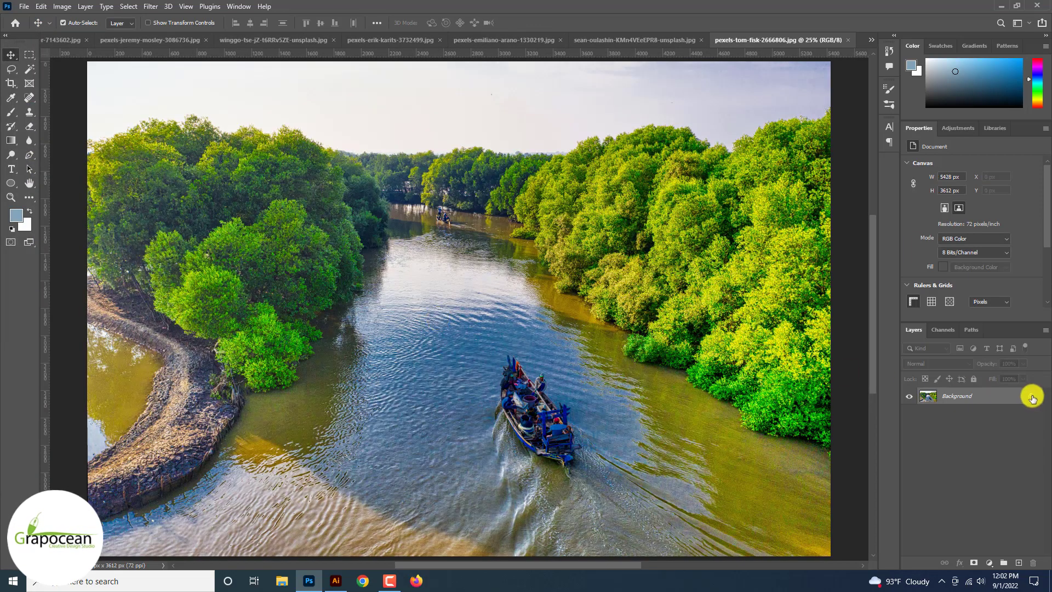
- Unlock the river photo's Background layer and undo an accidental move of it
click(1032, 398)
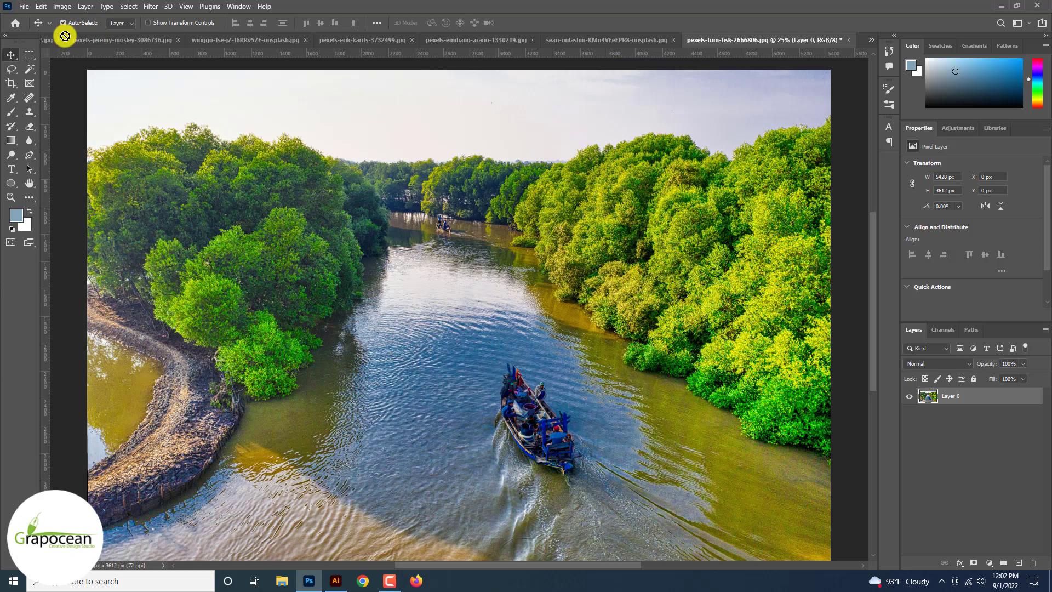
drag(246, 150, 360, 179)
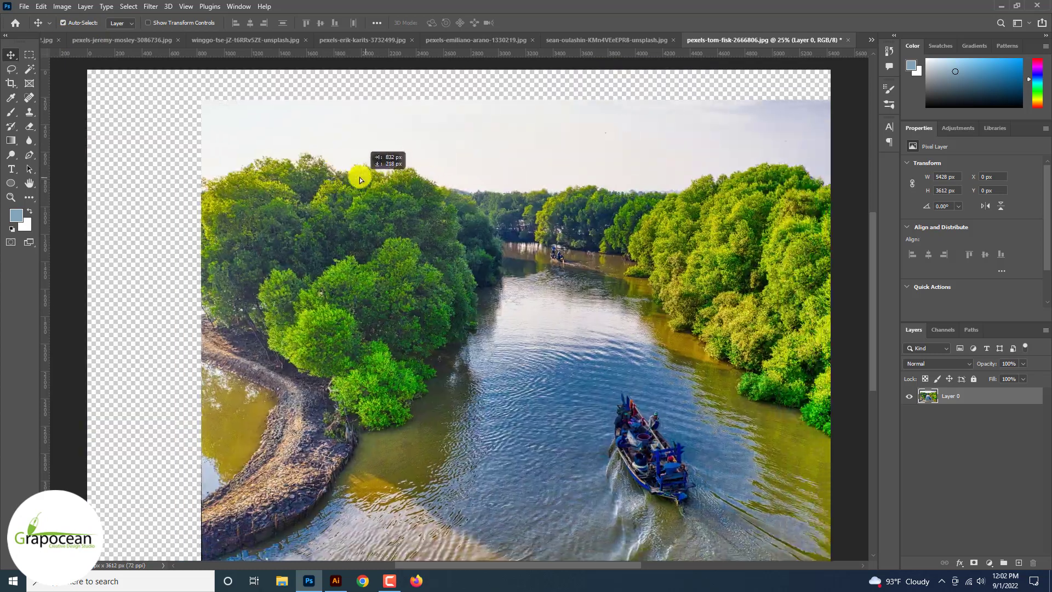
key(ctrl+z)
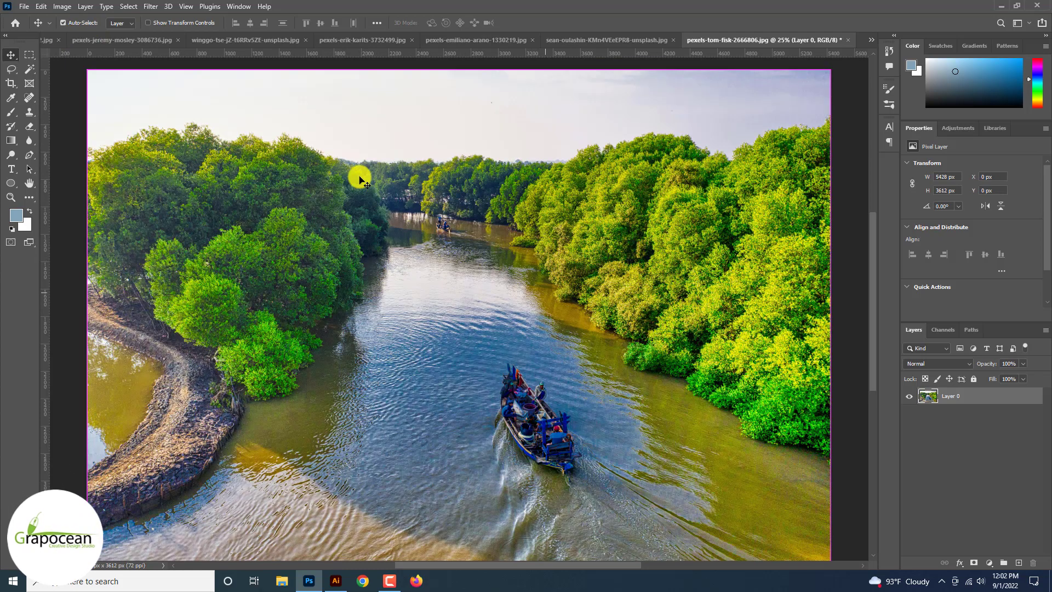
click(871, 40)
- In Untitled-1, scale Layer 5's river photo down over the block and give it a blank mask
click(907, 43)
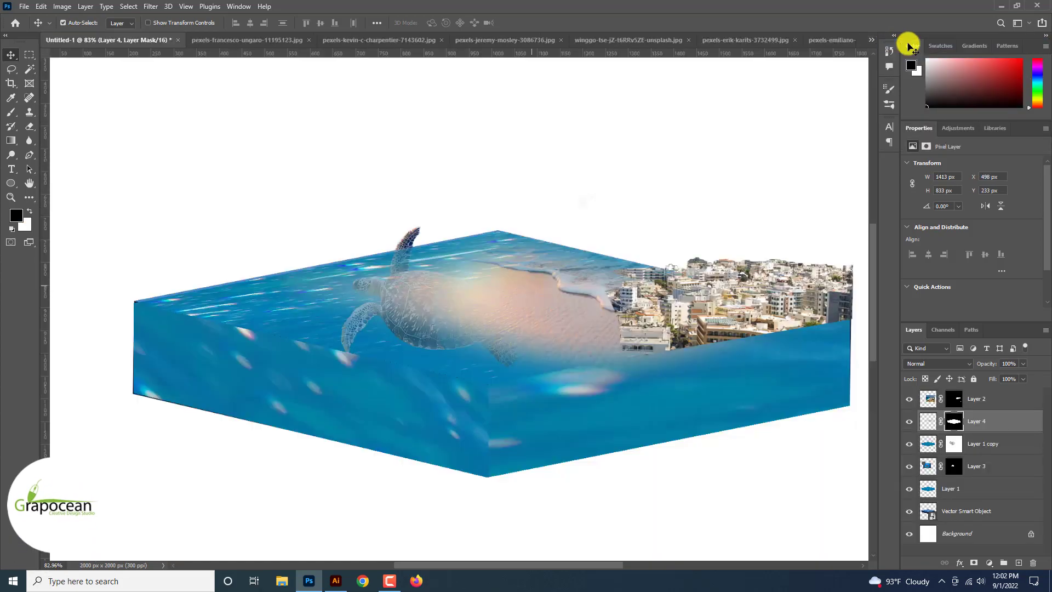
scroll(850, 162, down, 5)
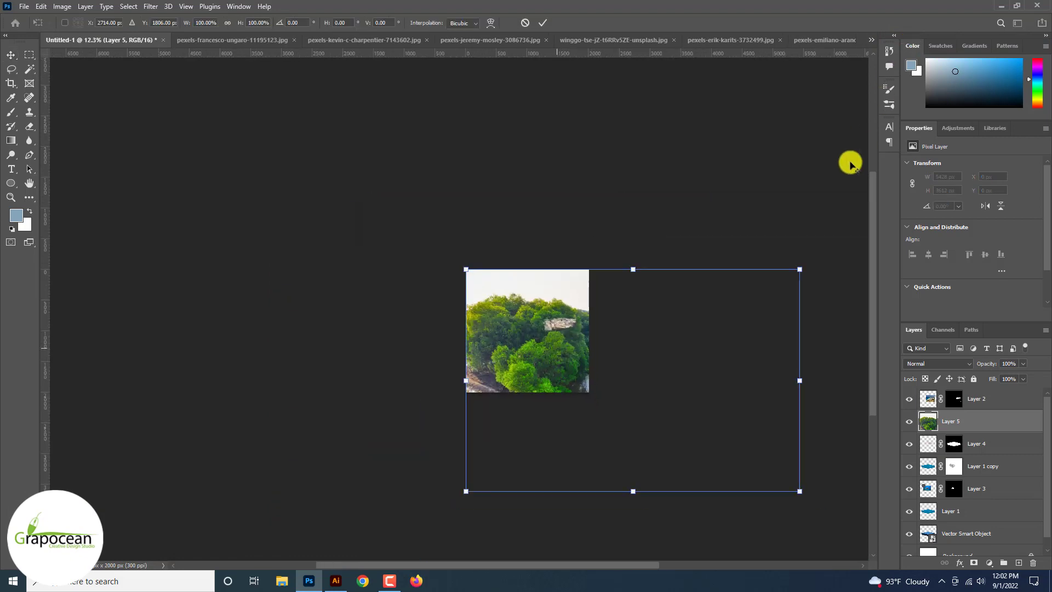
drag(715, 442, 648, 399)
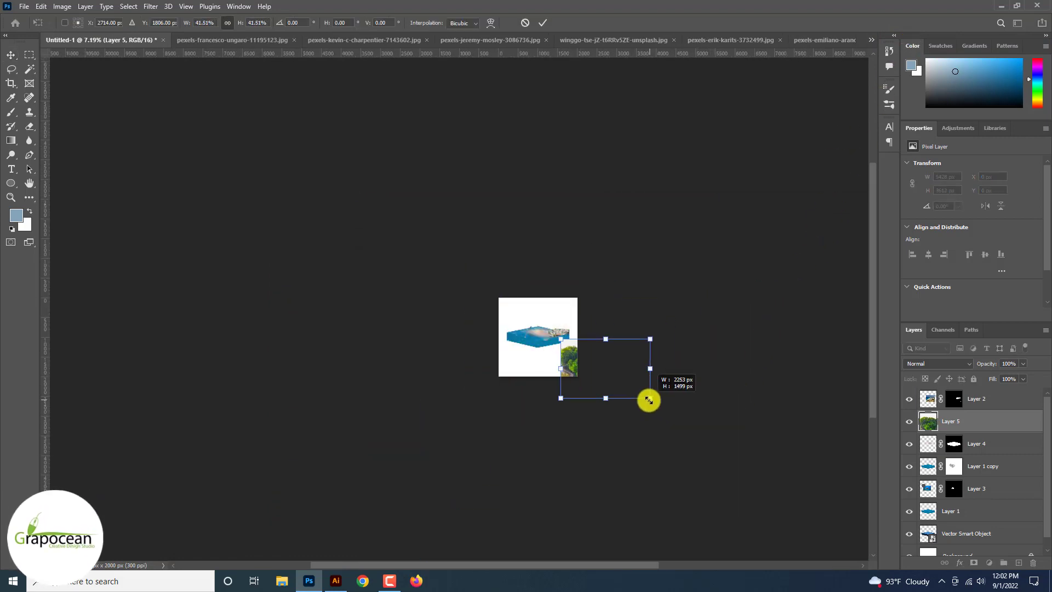
scroll(630, 397, up, 5)
drag(566, 388, 429, 311)
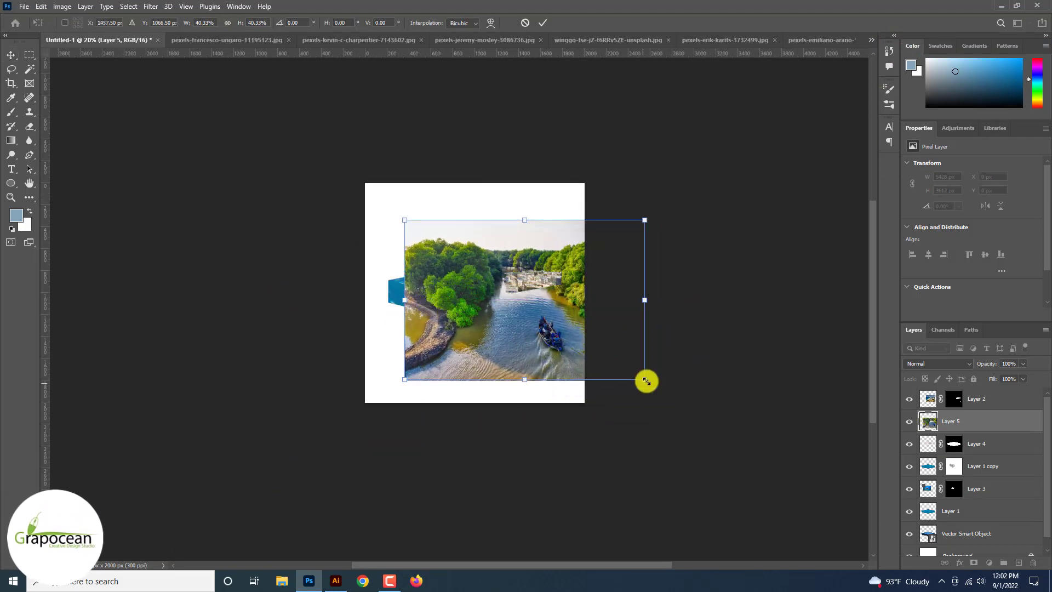
drag(646, 381, 584, 365)
scroll(490, 293, up, 2)
mouse_move(463, 313)
mouse_down()
mouse_move(394, 313)
mouse_move(447, 330)
mouse_up()
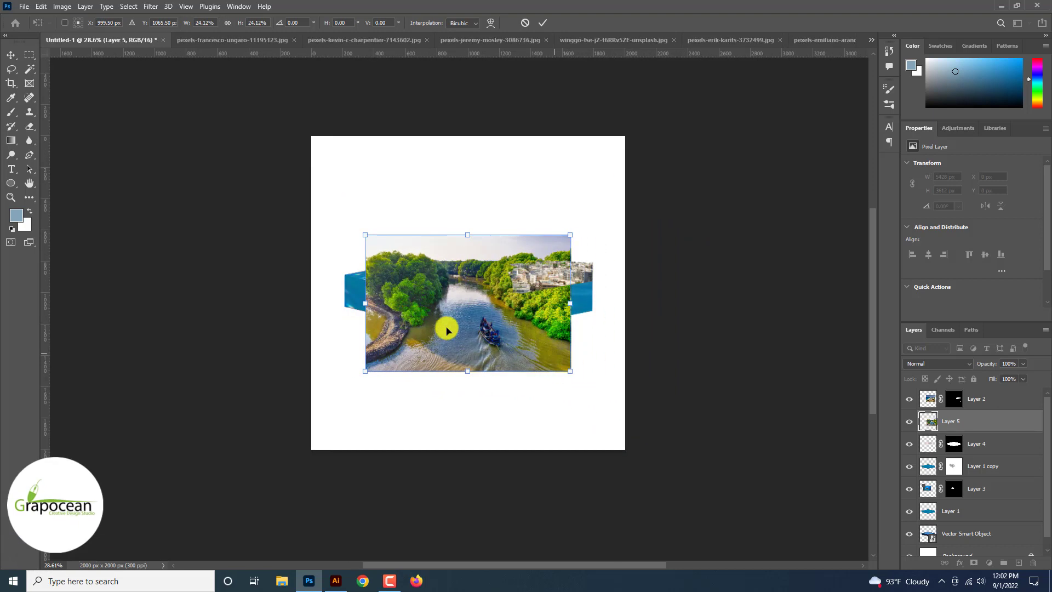
drag(570, 371, 594, 387)
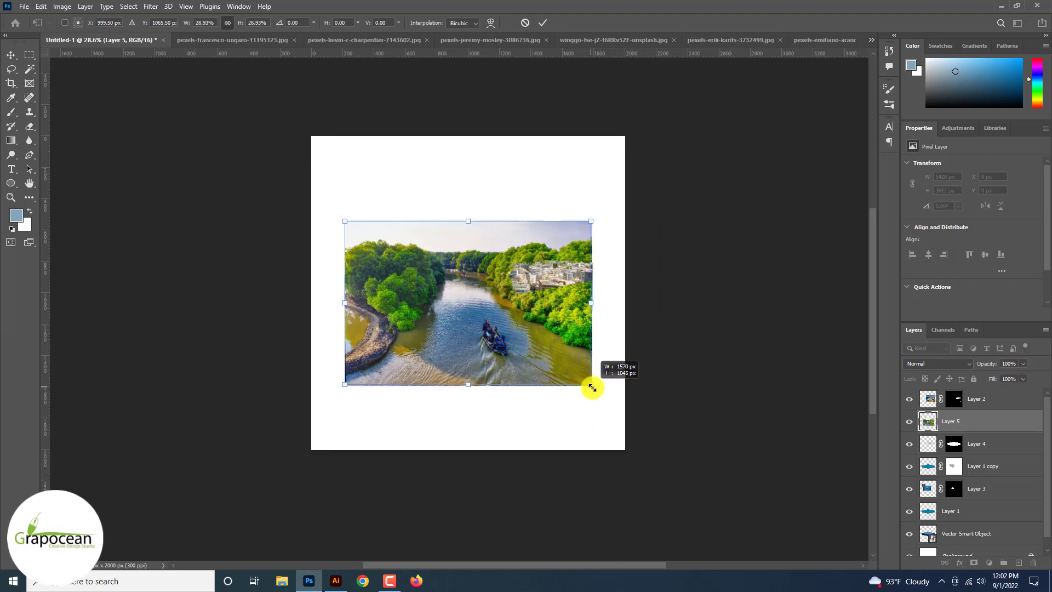
click(544, 23)
click(974, 563)
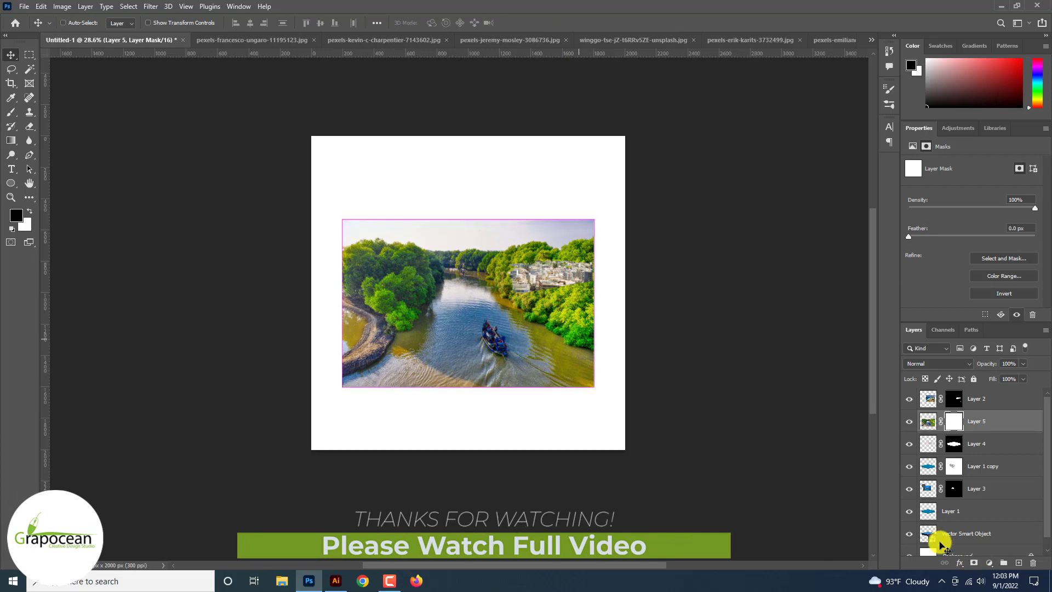
- Invert the tree layer's mask and paint it white to reveal trees along the block's top
key(ctrl+i)
key(ctrl+plus)
key(ctrl+plus)
key(b)
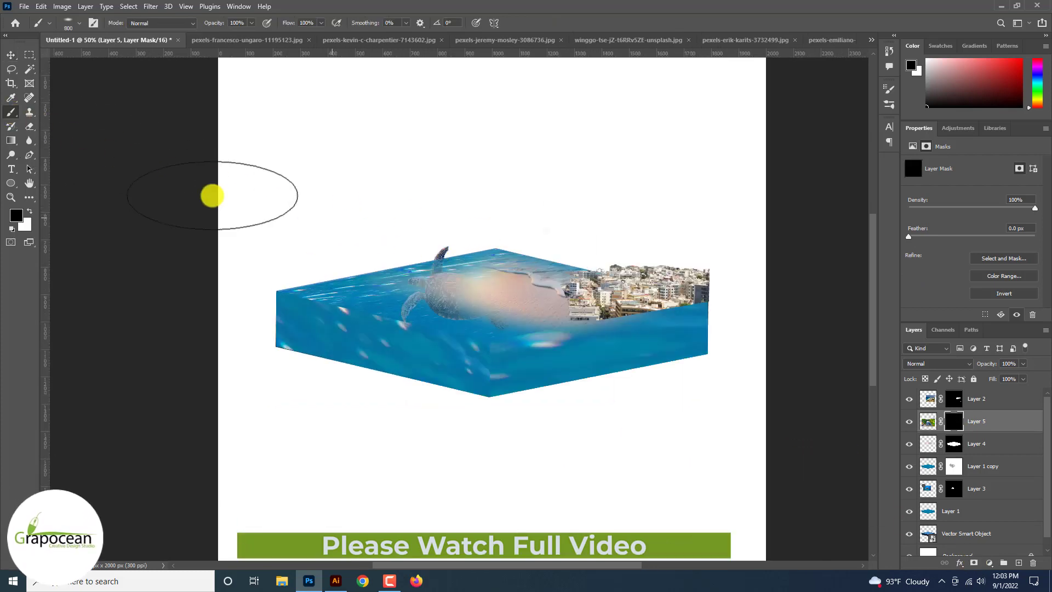
key(x)
mouse_move(346, 250)
mouse_down()
mouse_move(328, 246)
mouse_move(296, 270)
mouse_move(423, 235)
mouse_move(594, 246)
mouse_up()
key(x)
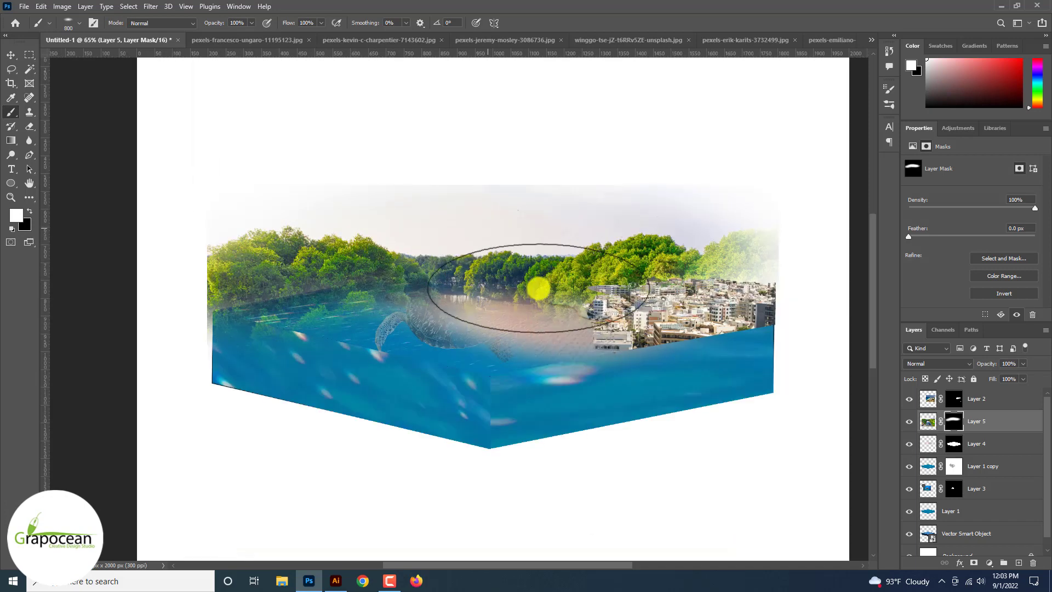
scroll(540, 287, up, 1)
mouse_move(472, 349)
mouse_down()
mouse_move(430, 338)
mouse_move(356, 363)
mouse_up()
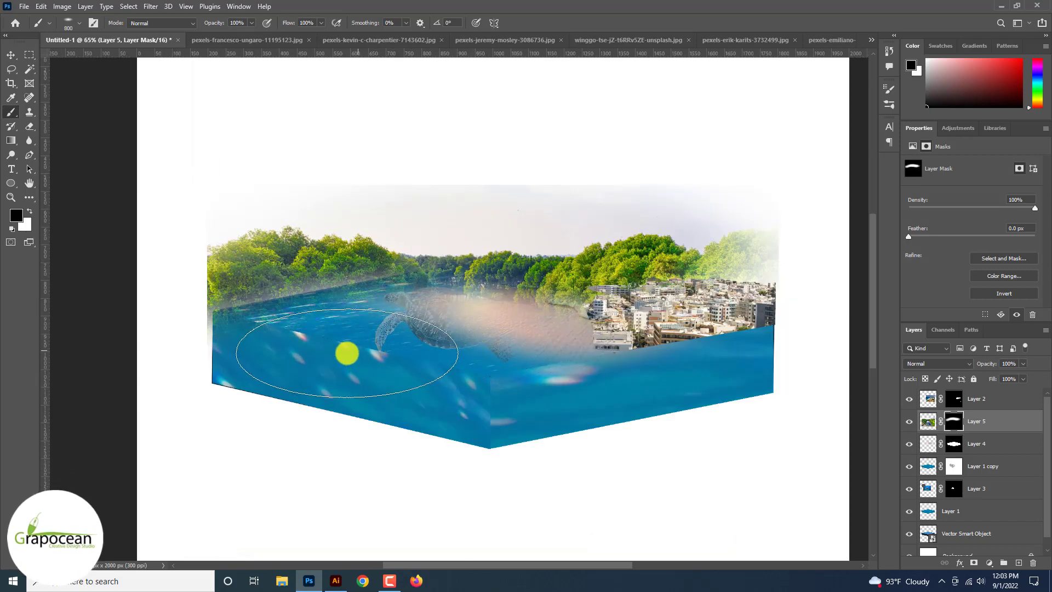
key(ctrl+z)
key(ctrl+z)
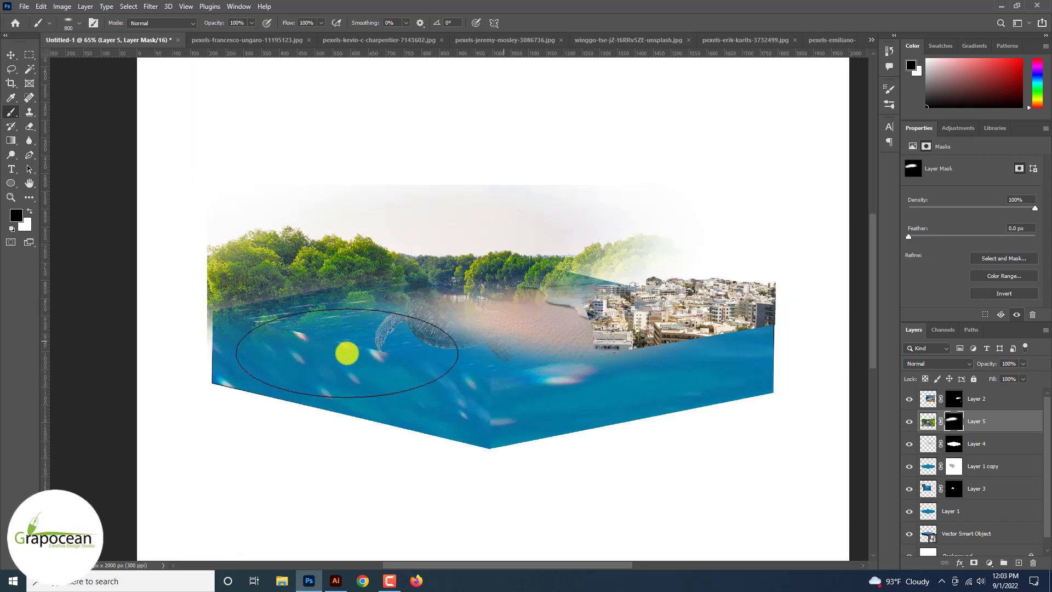
key(ctrl+shift+z)
- Narrow the tree layer slightly from both sides with Free Transform and commit it
click(10, 56)
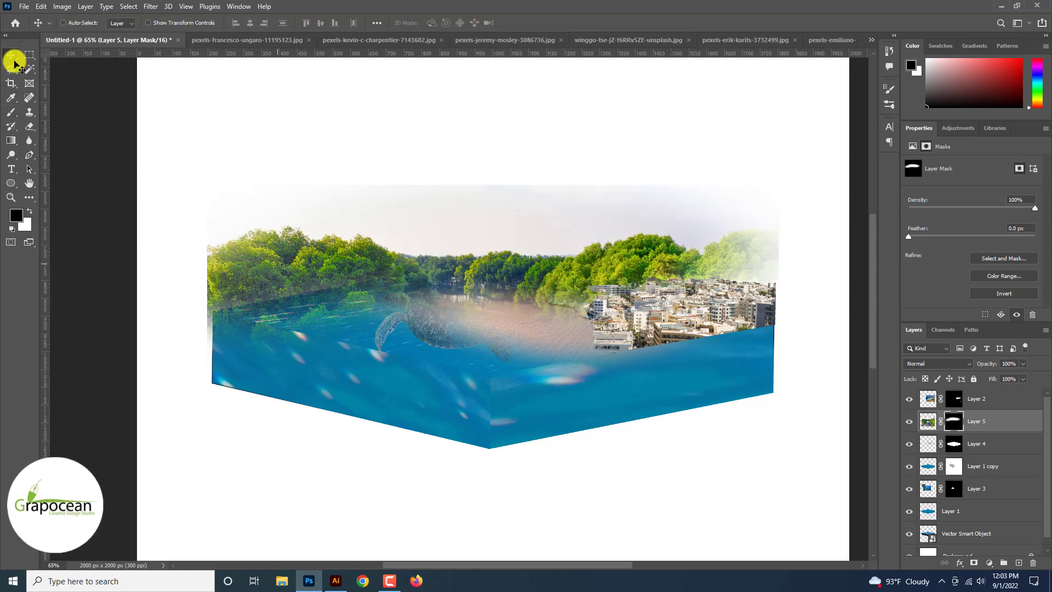
key(ctrl+t)
drag(209, 374, 213, 373)
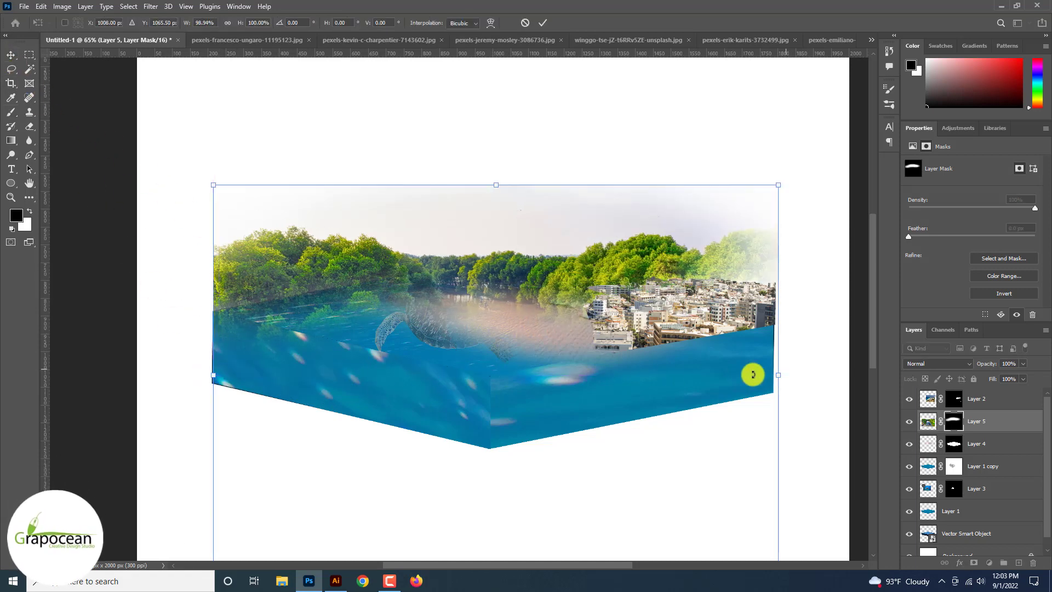
drag(778, 374, 777, 373)
click(542, 23)
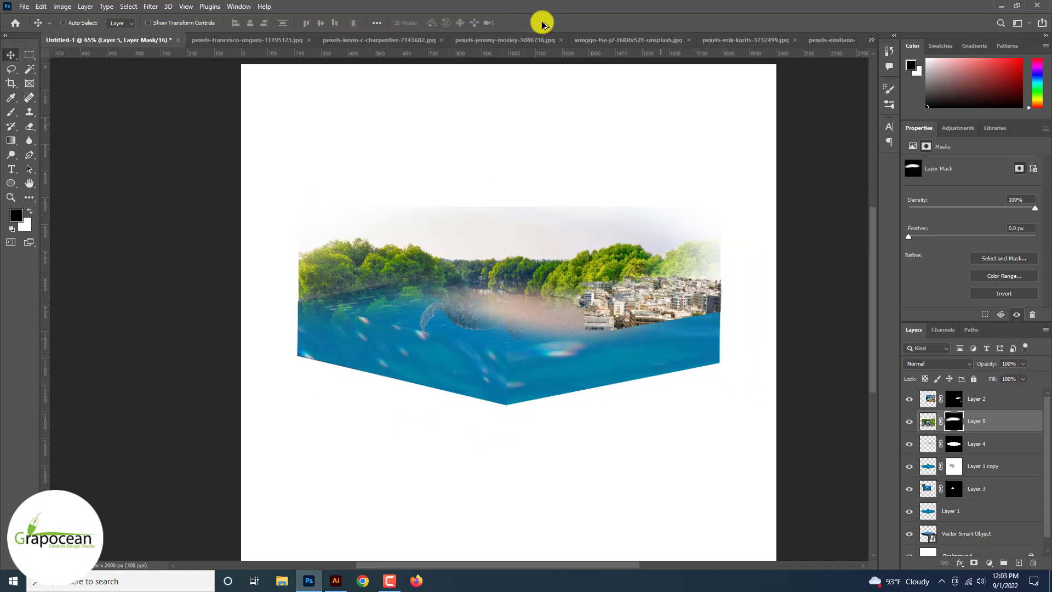
- Compare with the tree layer hidden, then delete the hazy sky inside the selection on its mask
key(ctrl+minus)
key(ctrl+minus)
key(ctrl+plus)
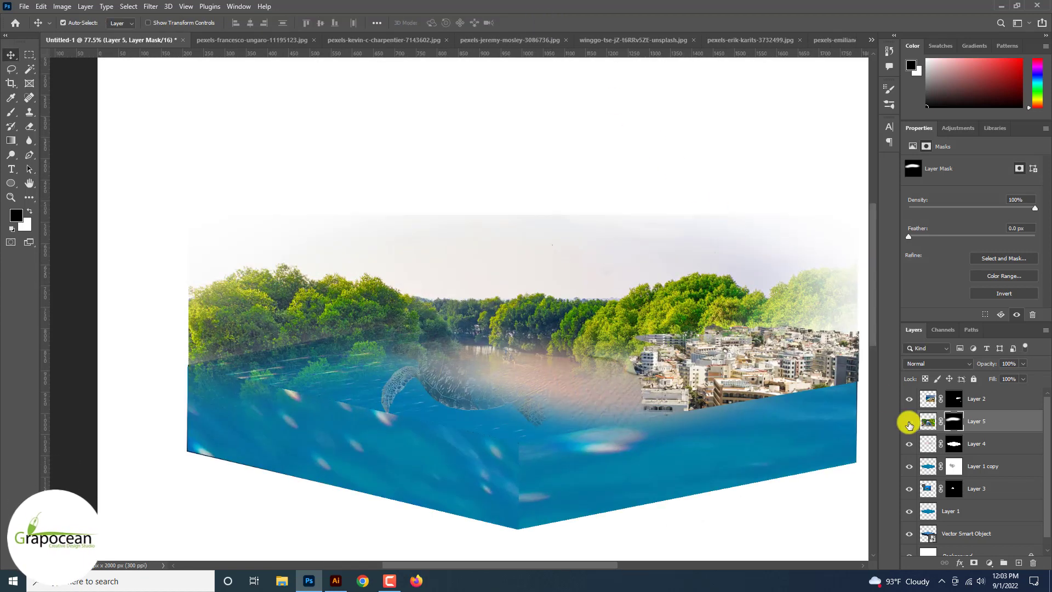
click(909, 425)
click(909, 425)
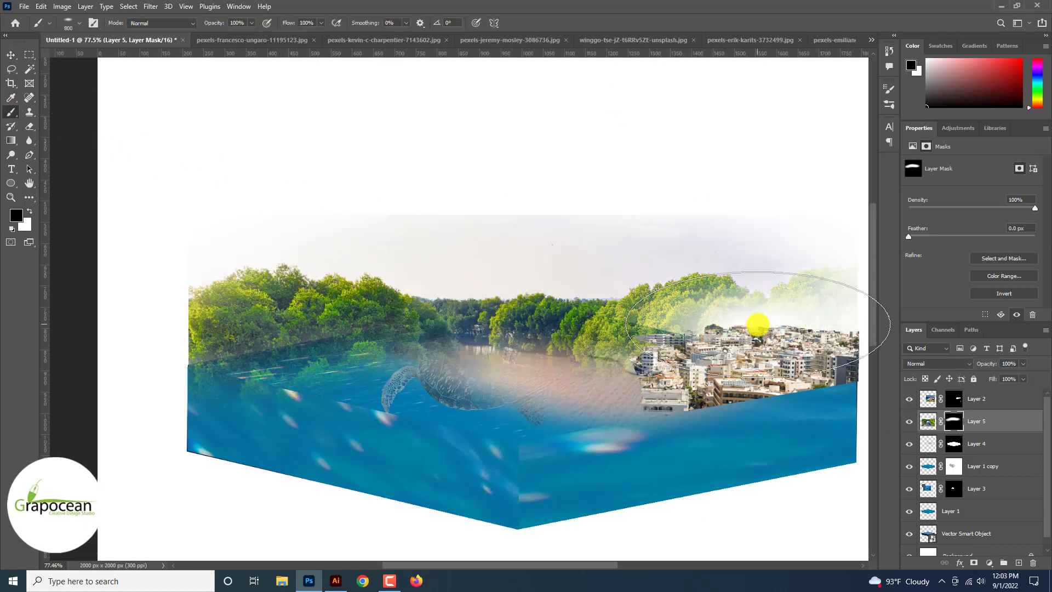
scroll(763, 329, up, 1)
key(x)
scroll(782, 331, down, 3)
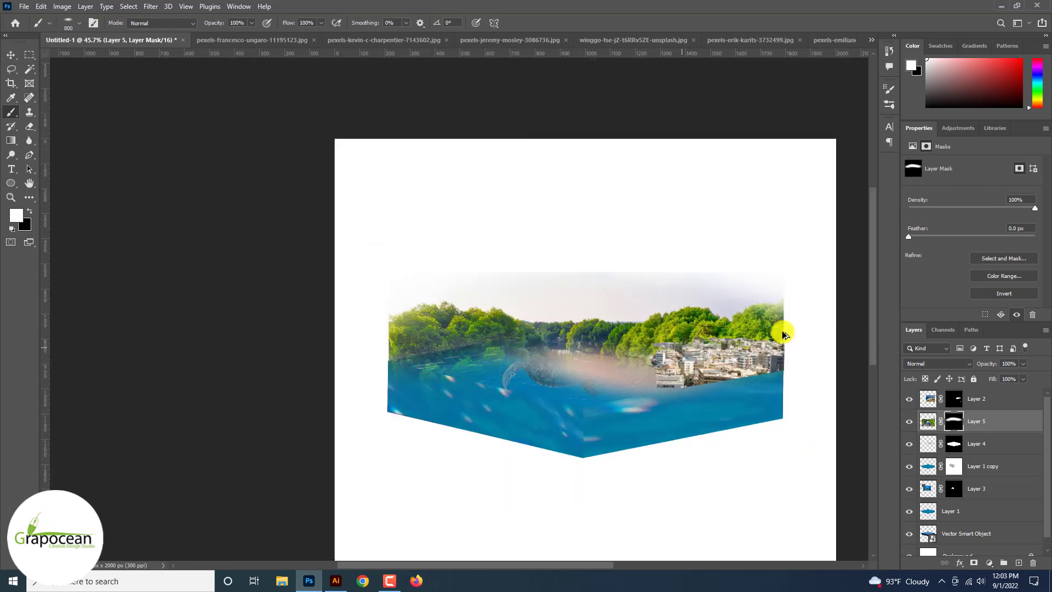
scroll(782, 331, up, 3)
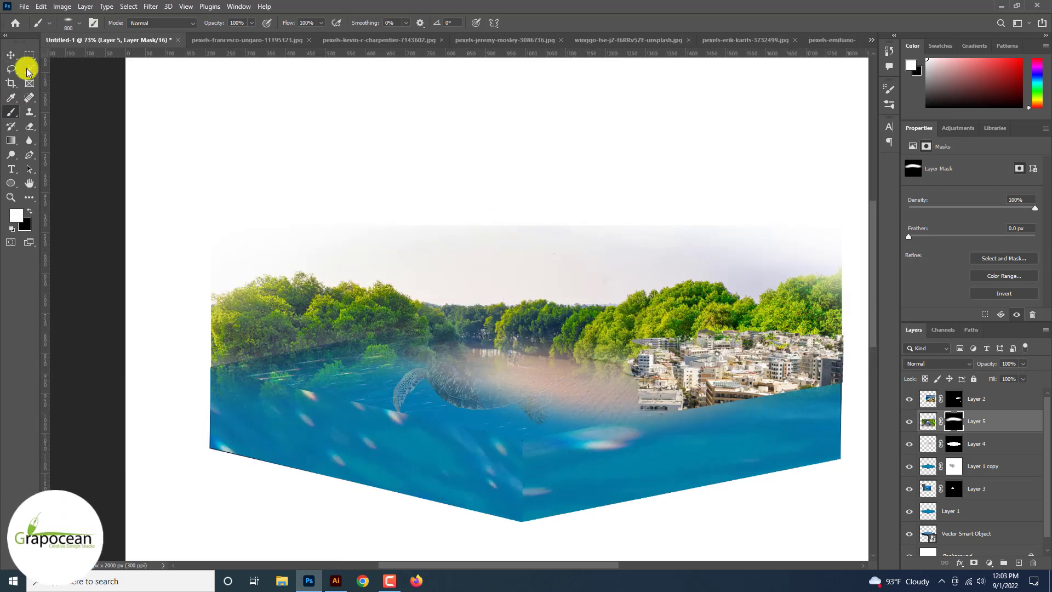
key(Delete)
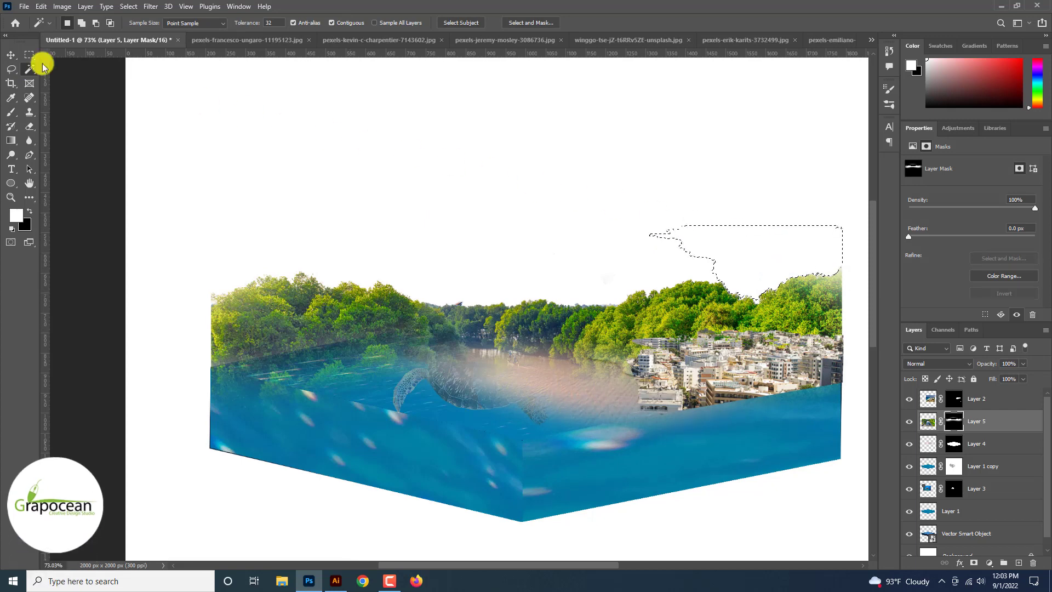
- Test-position the beach image over the block, then delete the beach layer
click(11, 55)
mouse_move(588, 412)
mouse_down()
mouse_move(506, 444)
mouse_move(563, 363)
mouse_move(528, 281)
mouse_move(536, 387)
mouse_move(522, 338)
mouse_up()
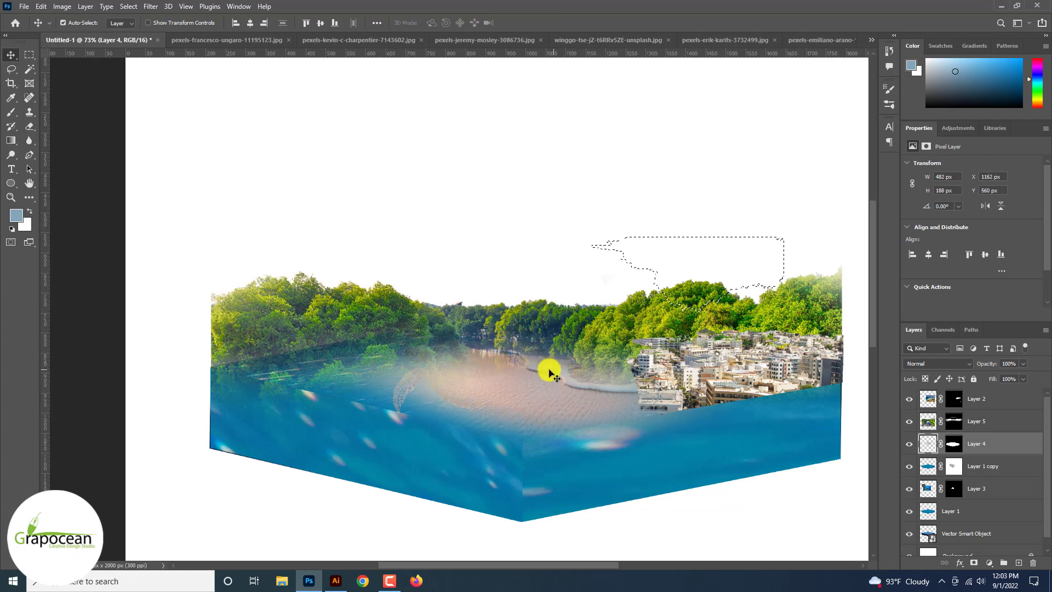
mouse_move(550, 373)
mouse_down()
mouse_move(511, 228)
mouse_move(493, 392)
mouse_move(519, 433)
mouse_move(417, 488)
mouse_up()
click(29, 54)
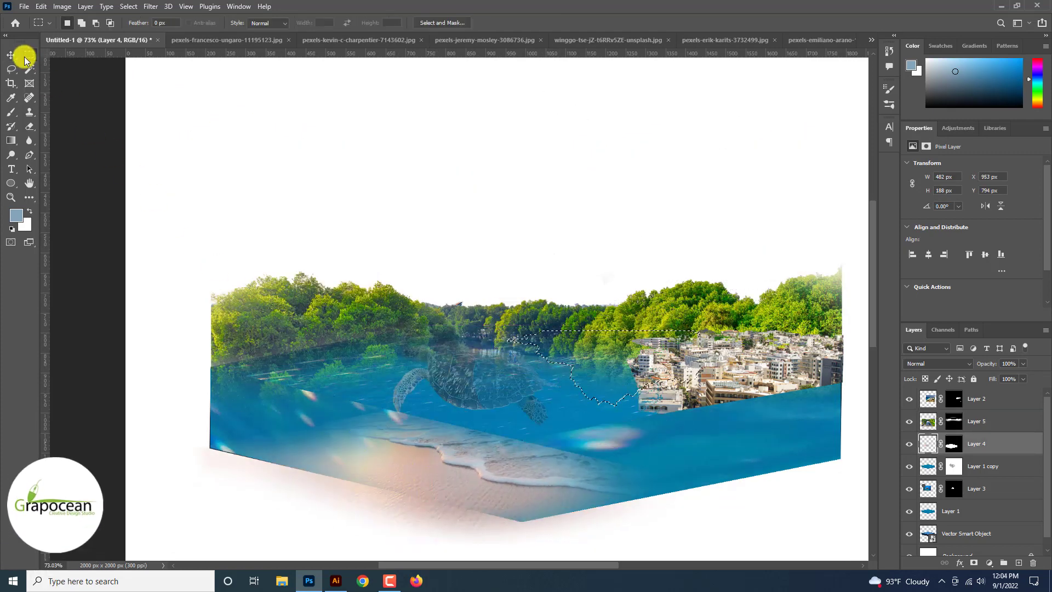
click(388, 202)
key(Delete)
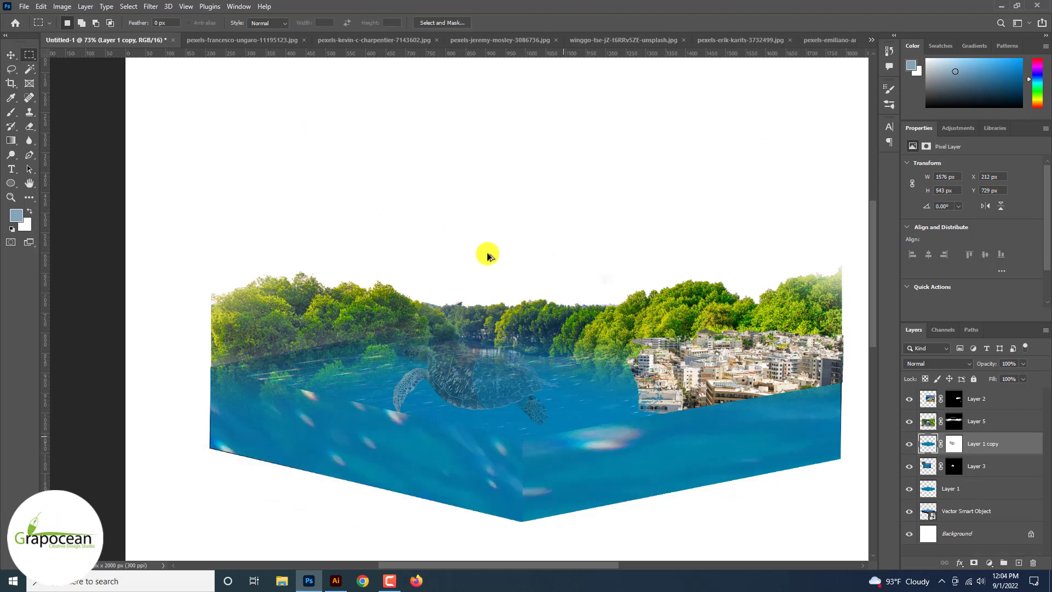
- Test-position the city image, then delete the city layer
drag(722, 375, 577, 409)
click(10, 54)
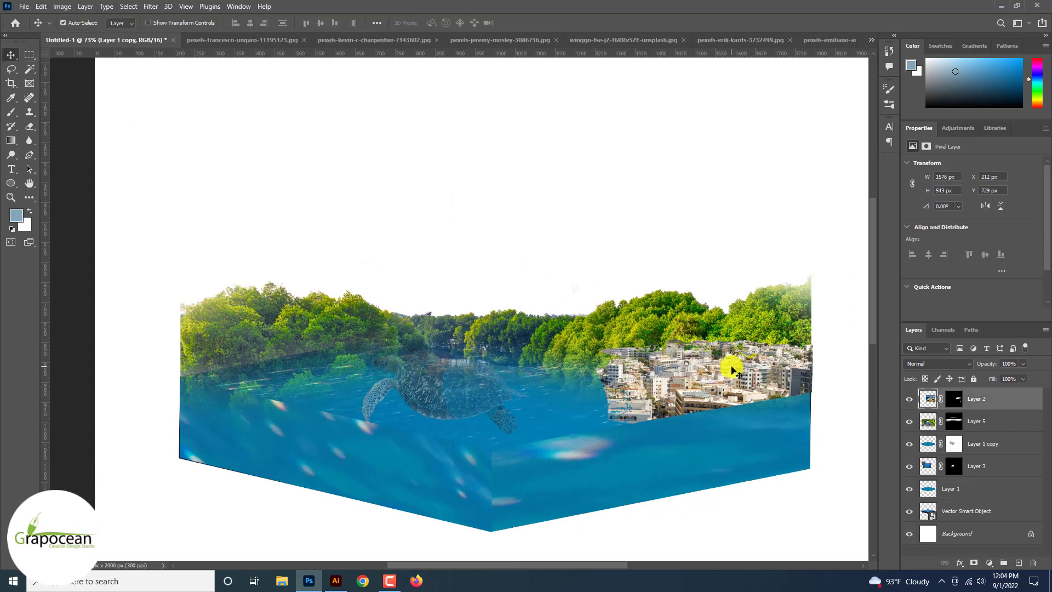
mouse_move(728, 364)
mouse_down()
mouse_move(593, 406)
mouse_move(740, 364)
mouse_move(795, 330)
mouse_move(799, 340)
mouse_up()
key(Delete)
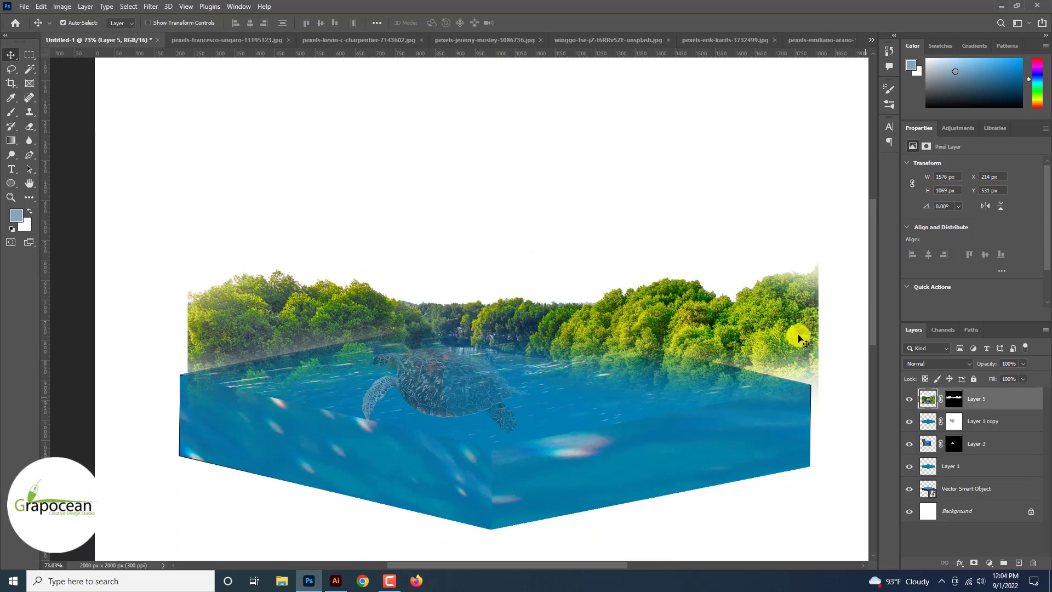
- Widen the tree layer's left edge and paint its mask white with a smaller brush along the left waterline
drag(182, 447, 181, 446)
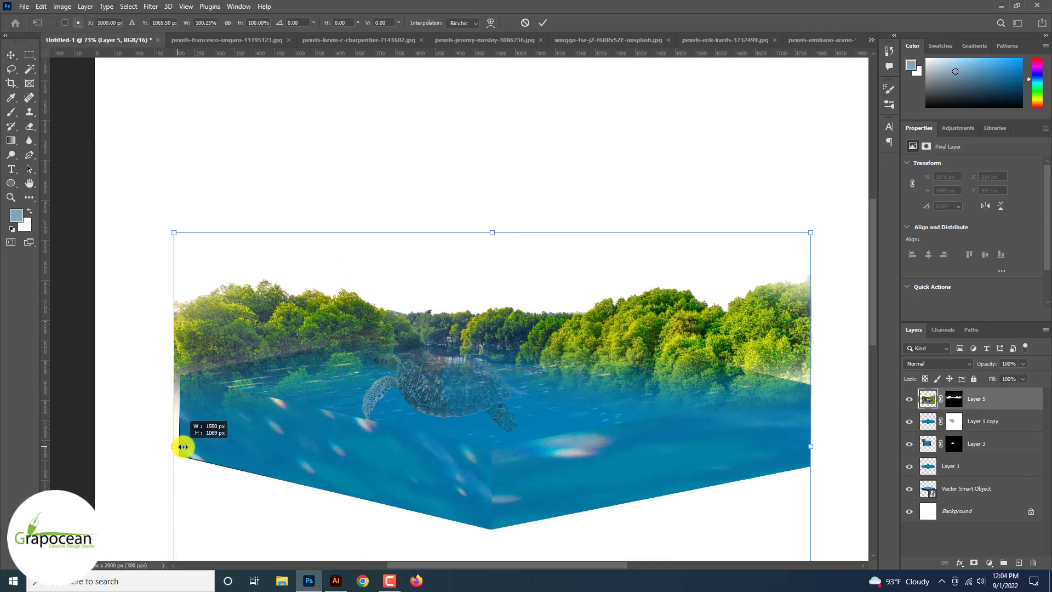
click(29, 54)
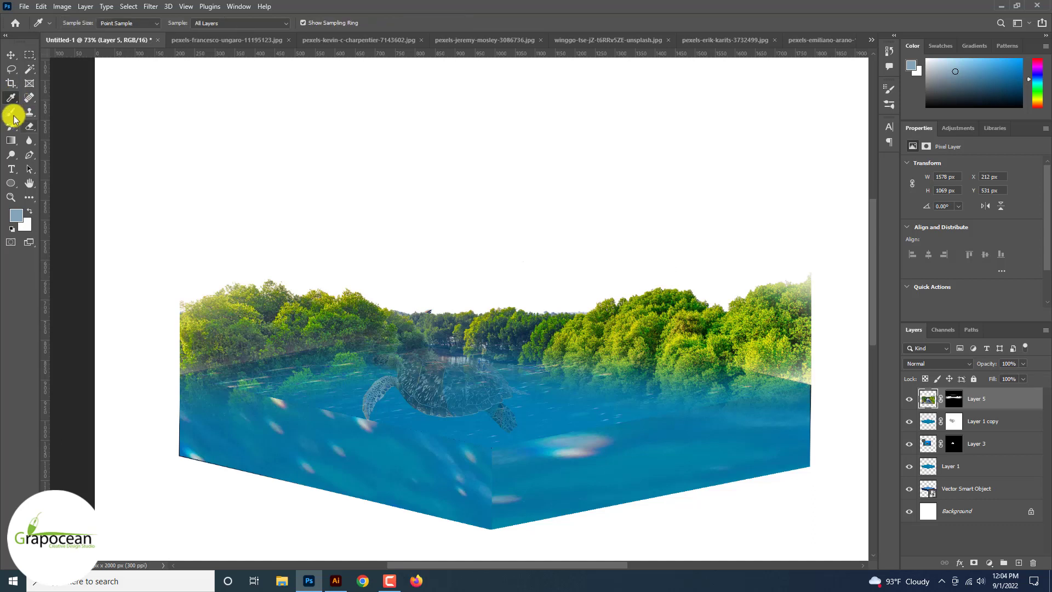
key(x)
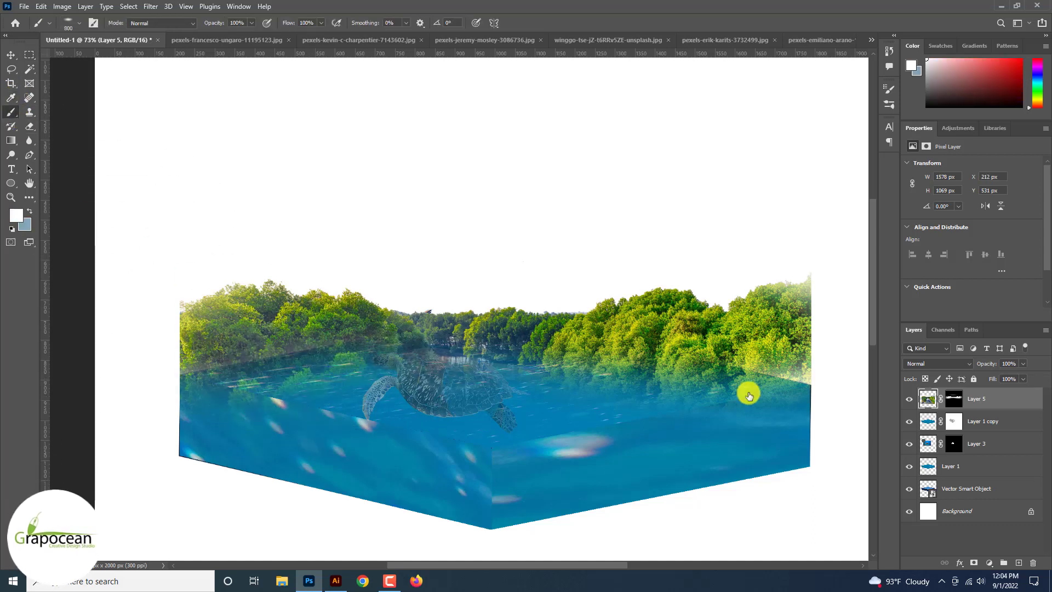
key(bracketleft)
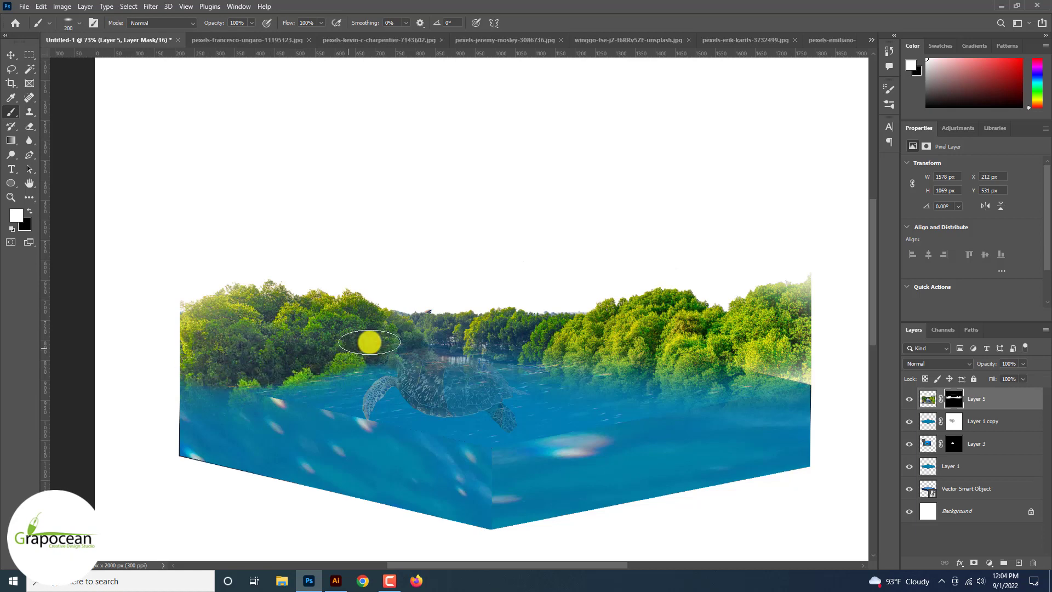
mouse_move(369, 342)
mouse_down()
mouse_move(752, 381)
mouse_move(661, 381)
mouse_up()
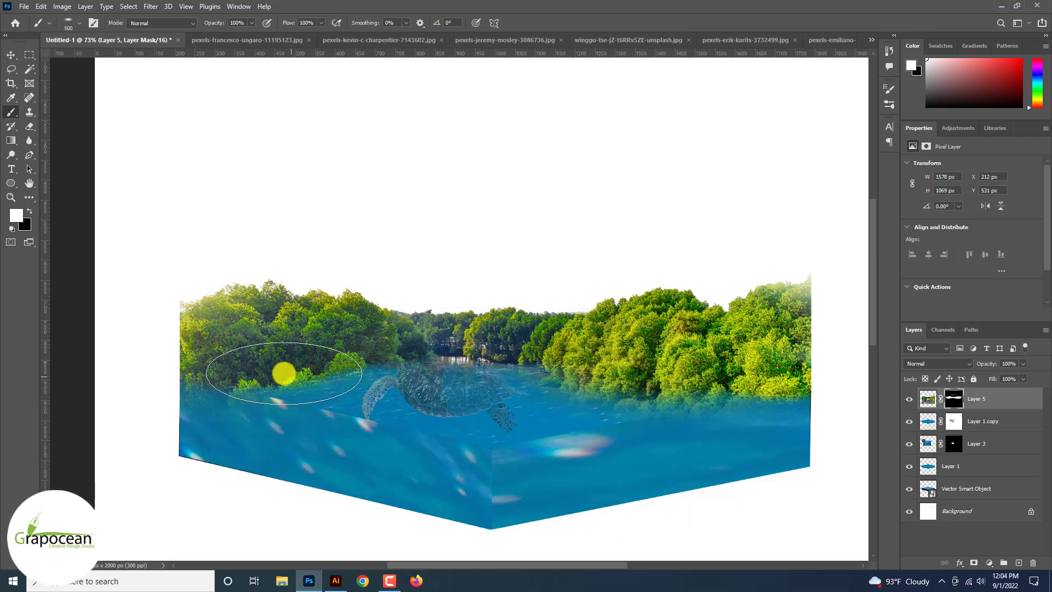
click(20, 60)
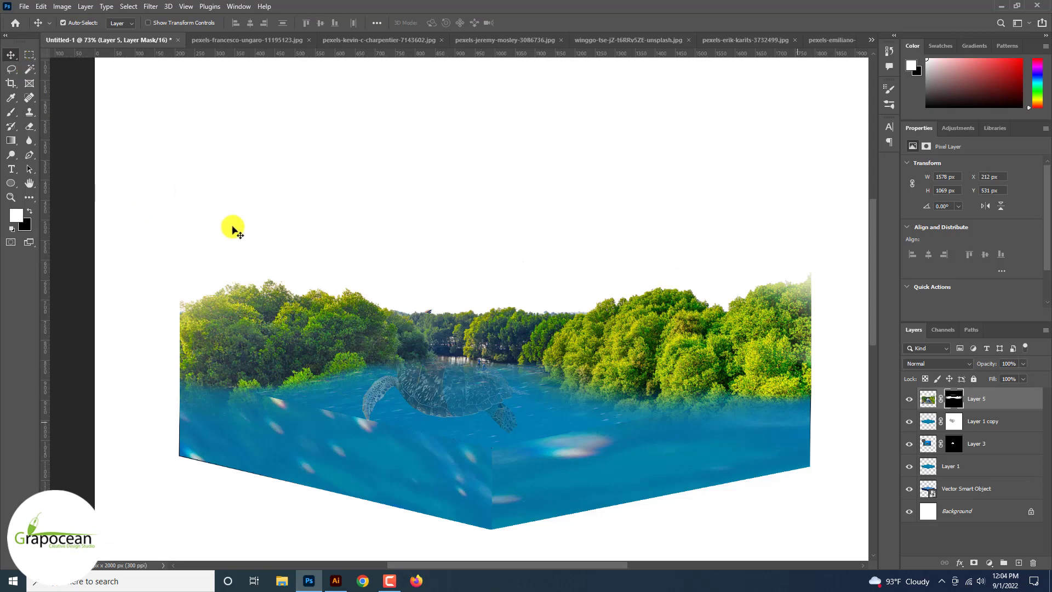
- Scale the turtle down twice and place it in the middle of the water, committing the transform
click(990, 446)
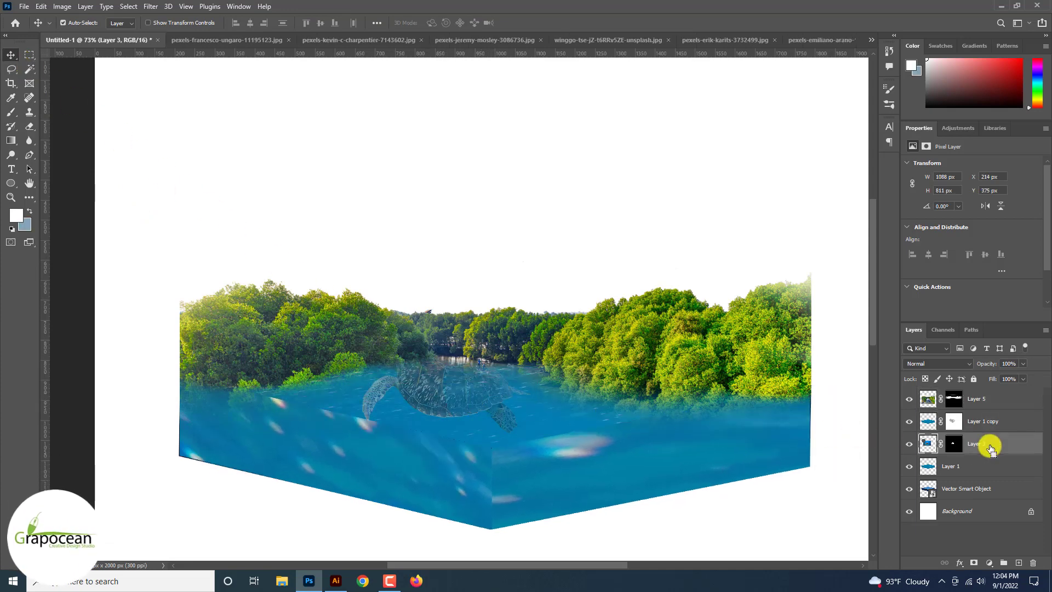
drag(602, 487, 558, 464)
mouse_move(511, 434)
mouse_down()
mouse_move(527, 451)
mouse_move(511, 487)
mouse_move(466, 488)
mouse_move(478, 481)
mouse_up()
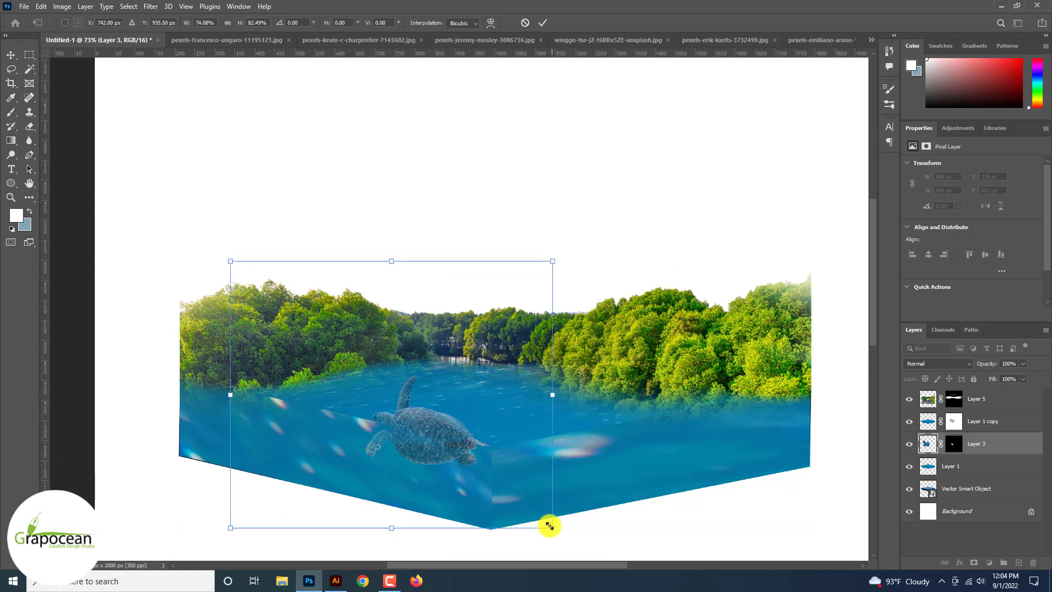
drag(553, 527, 517, 498)
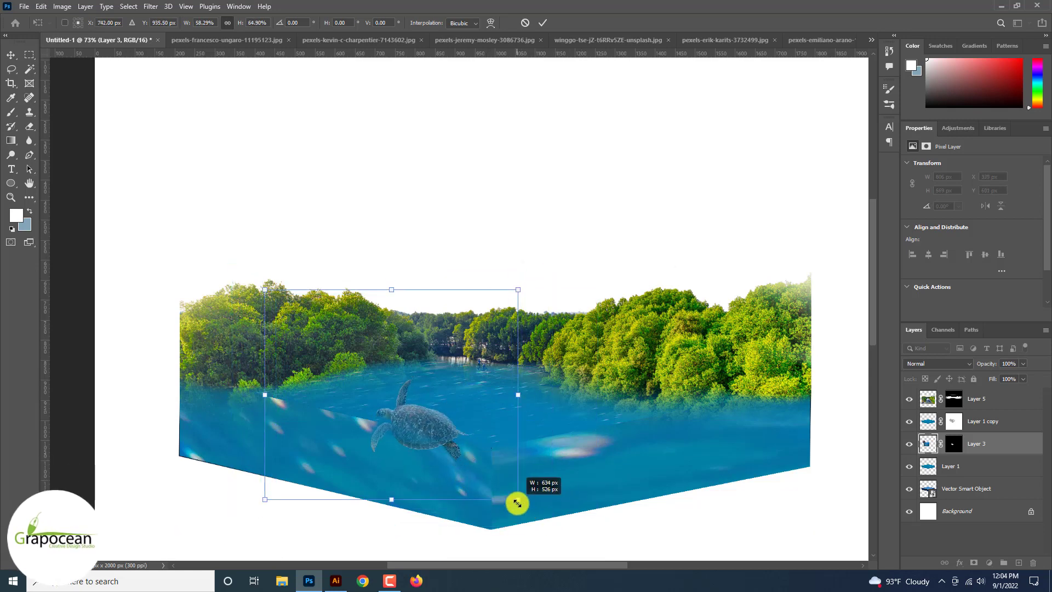
mouse_move(437, 439)
mouse_down()
mouse_move(479, 434)
mouse_move(477, 425)
mouse_up()
click(542, 23)
key(ctrl+minus)
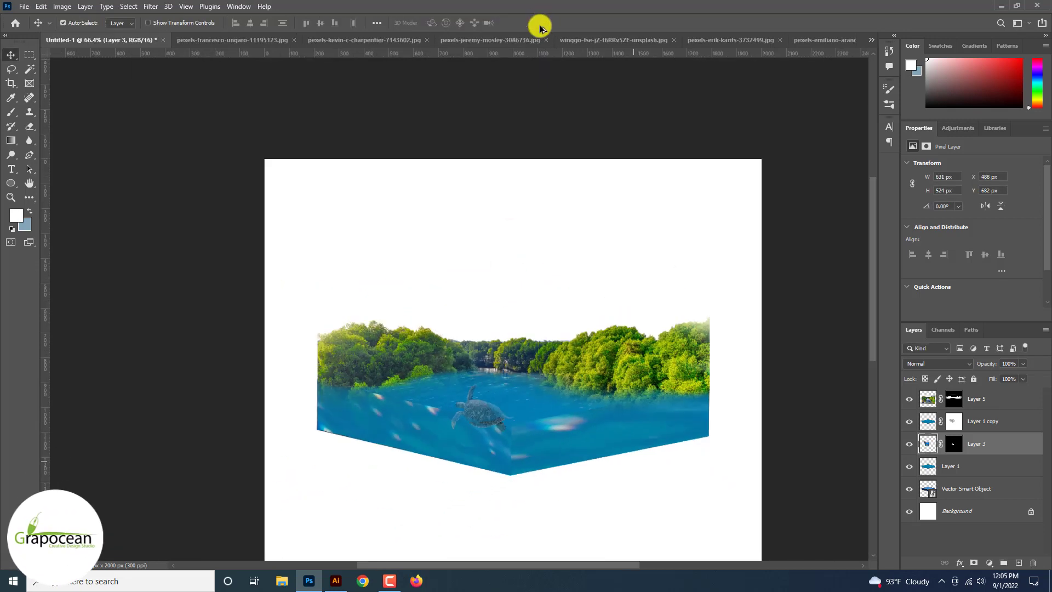
key(ctrl+minus)
key(ctrl+plus)
key(ctrl+plus)
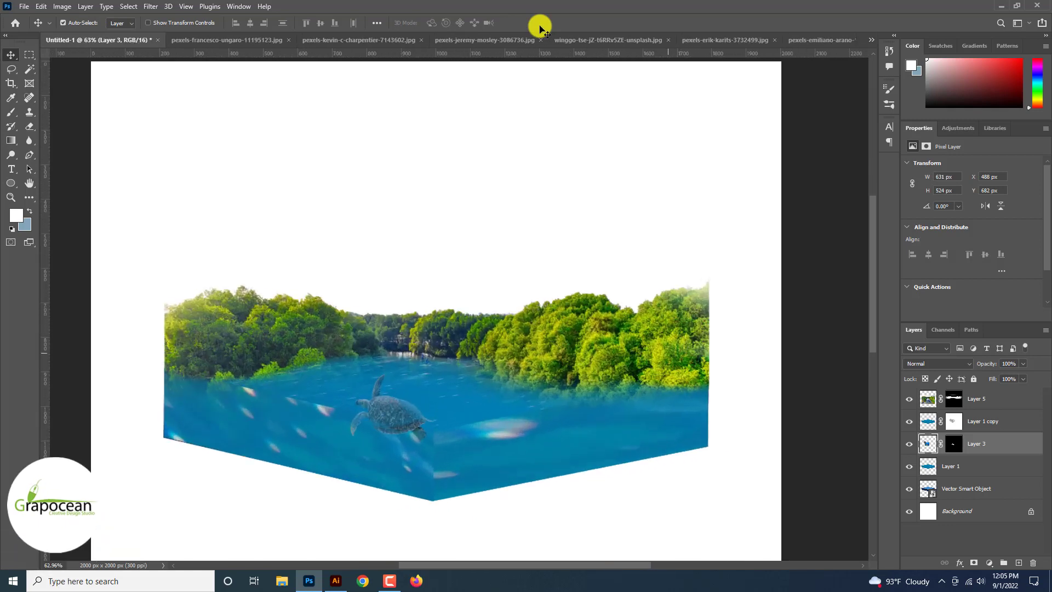
key(ctrl+minus)
key(ctrl+minus)
key(ctrl+minus)
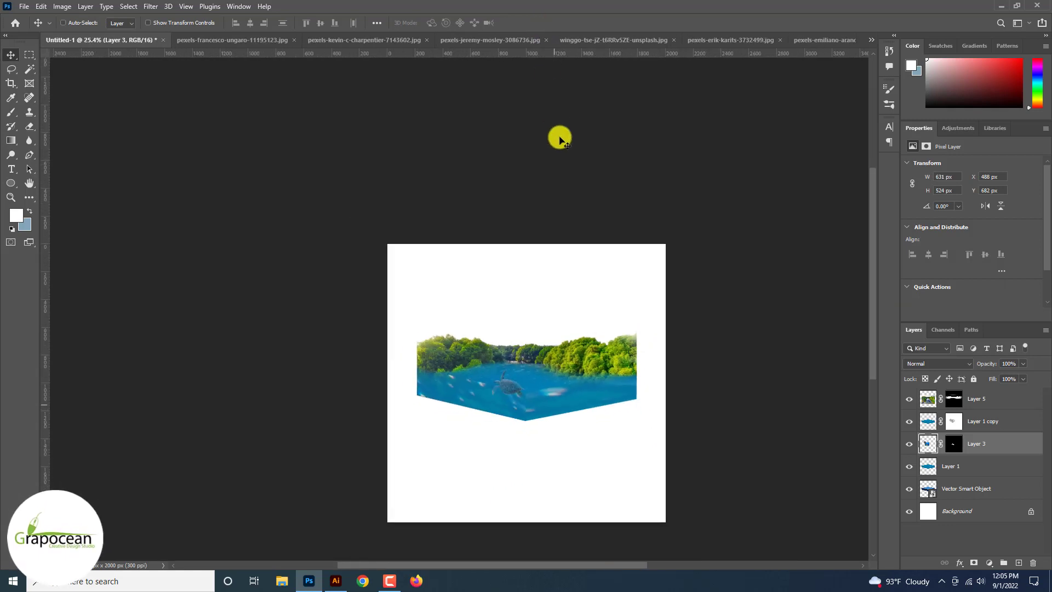
click(964, 511)
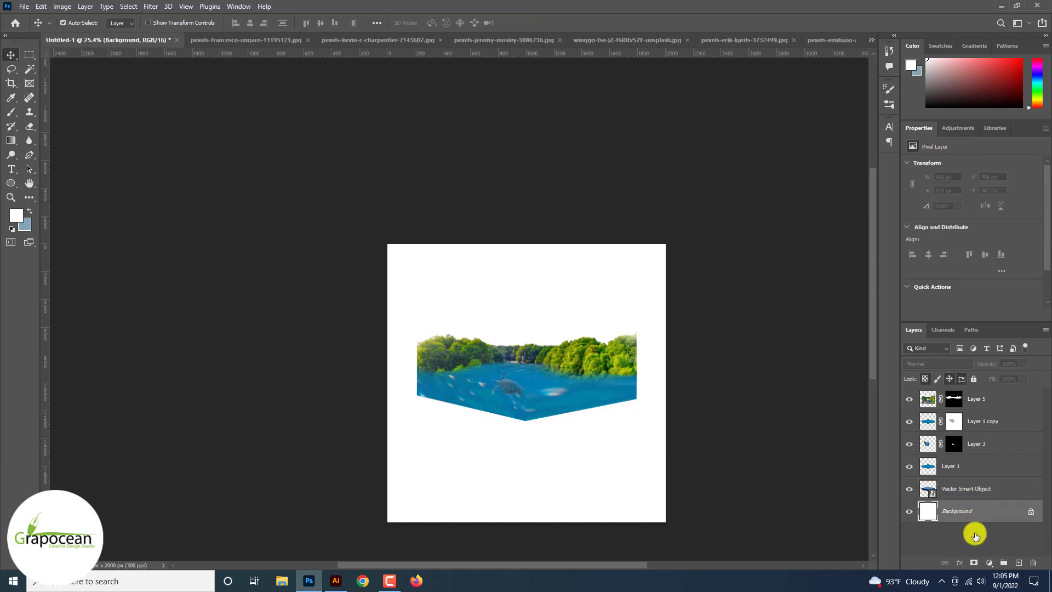
- Add a Solid Color fill layer using blue sampled from the water
click(989, 563)
click(988, 373)
click(547, 404)
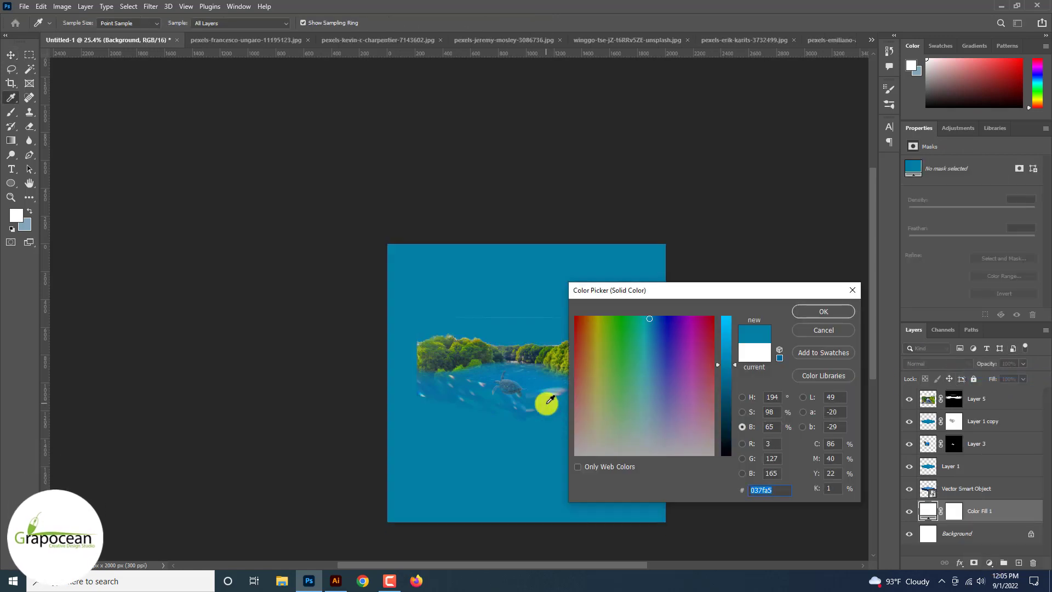
click(823, 311)
key(v)
scroll(666, 356, up, 3)
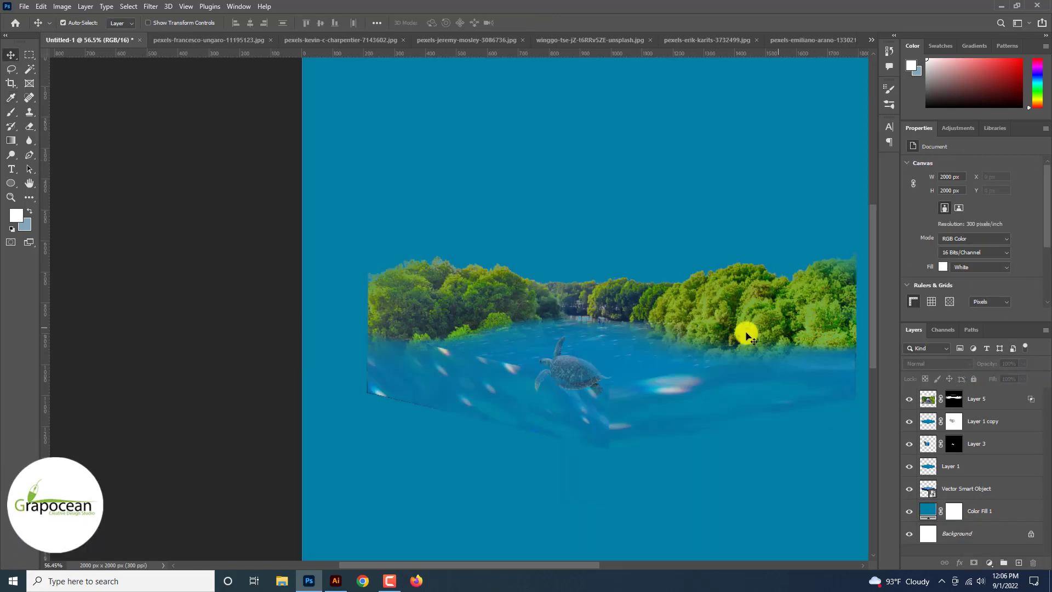
drag(742, 334, 741, 399)
click(697, 478)
scroll(696, 479, down, 5)
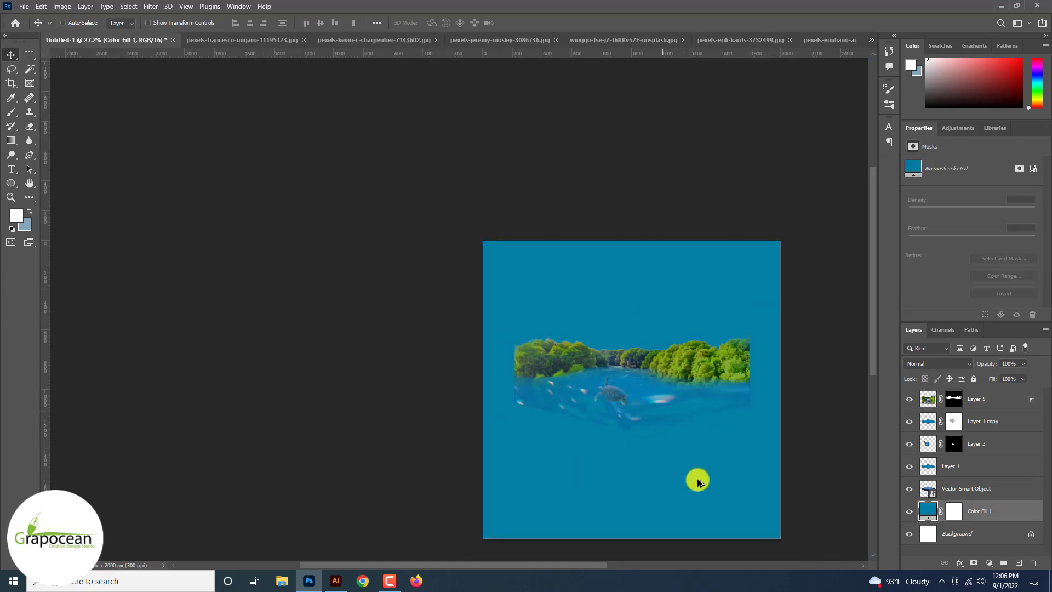
scroll(696, 479, up, 2)
scroll(697, 478, up, 2)
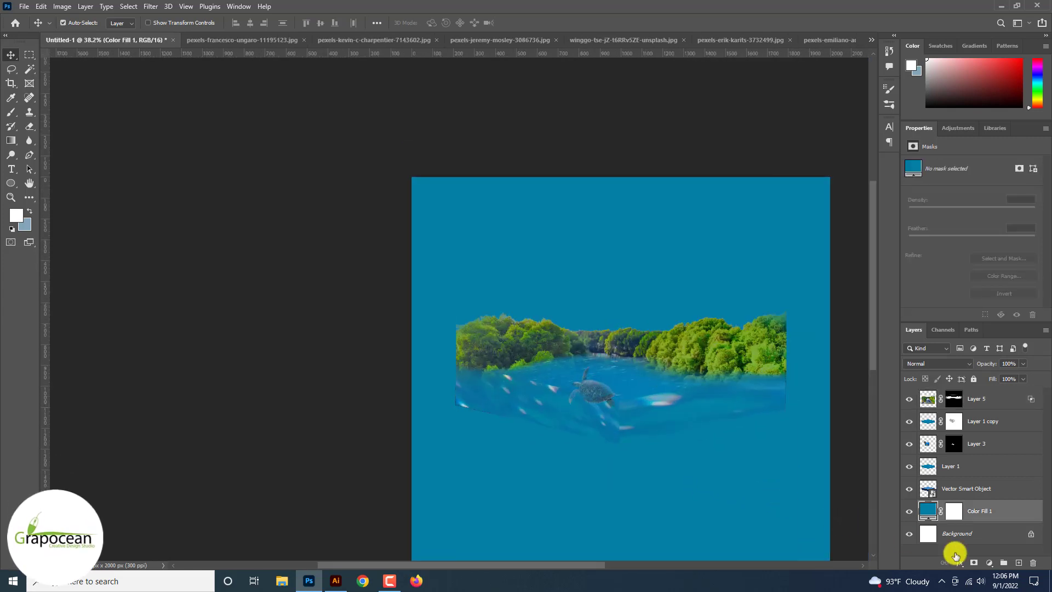
- Add a second blue Solid Color fill sampled from the water and fill its mask black
click(989, 563)
click(986, 367)
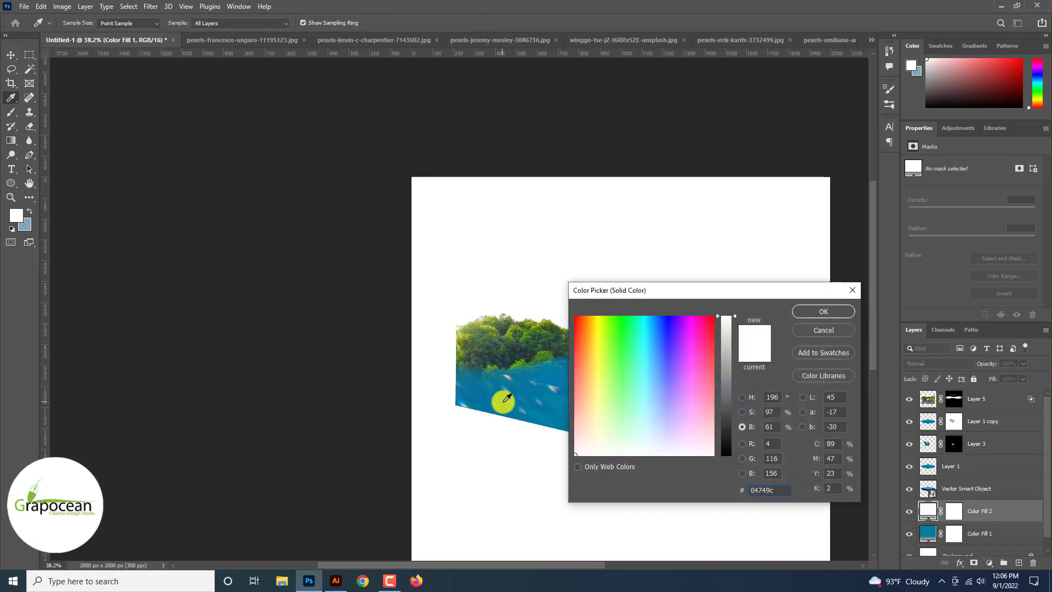
click(506, 397)
click(823, 312)
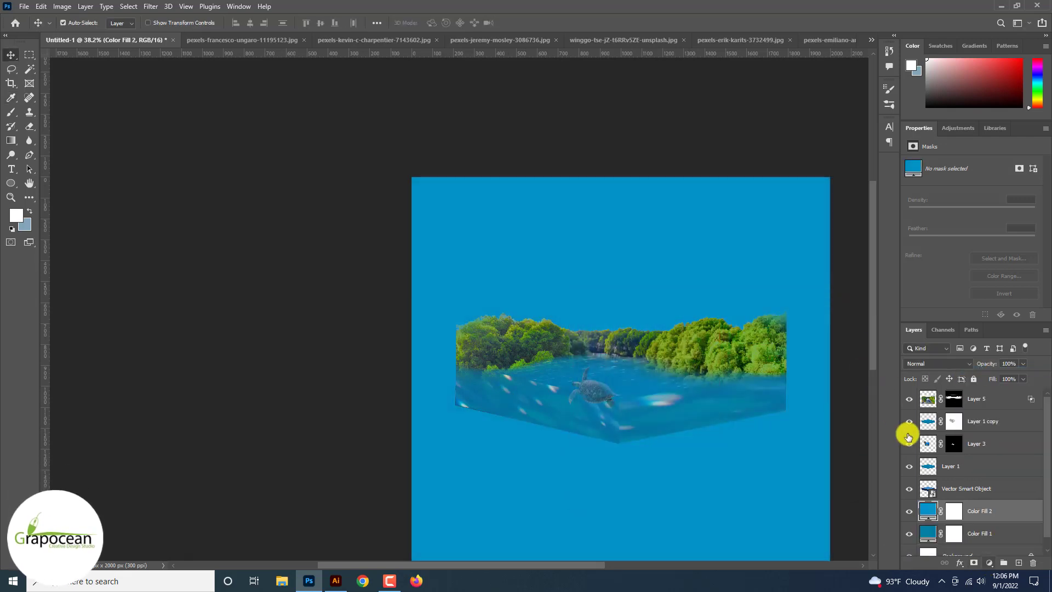
click(954, 511)
key(ctrl+i)
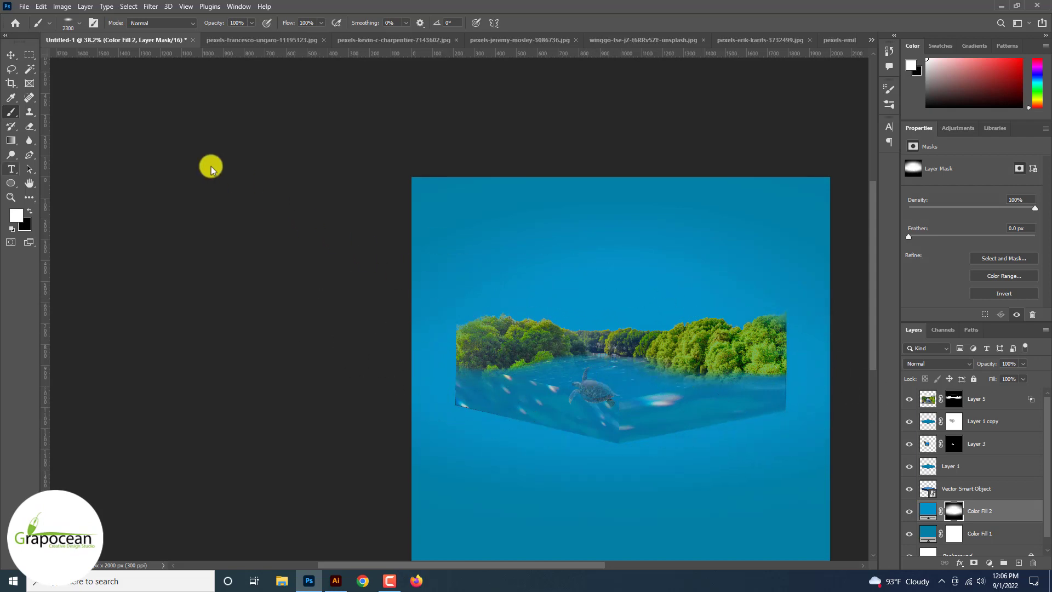
- Target the trees layer's mask and paint black to hide the right-side trees
click(11, 54)
key(ctrl+plus)
click(754, 340)
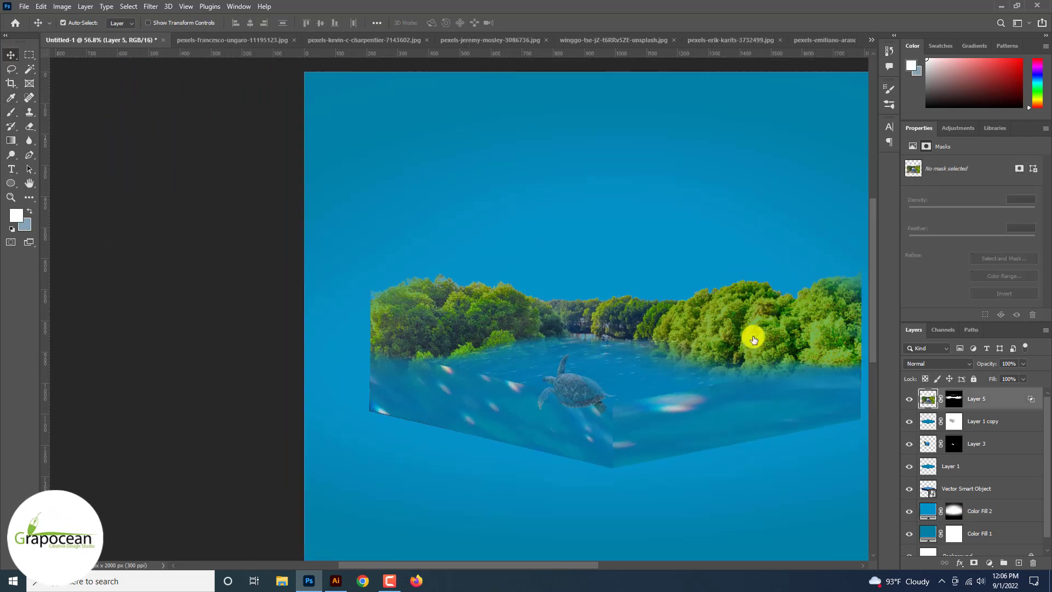
click(953, 399)
click(11, 112)
click(866, 319)
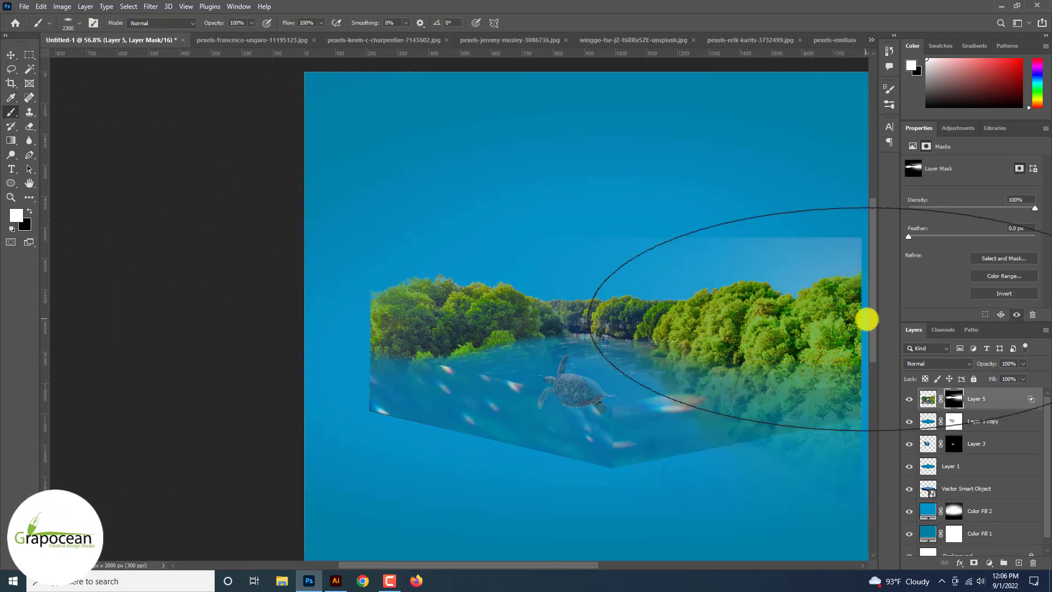
key(x)
drag(864, 316, 860, 316)
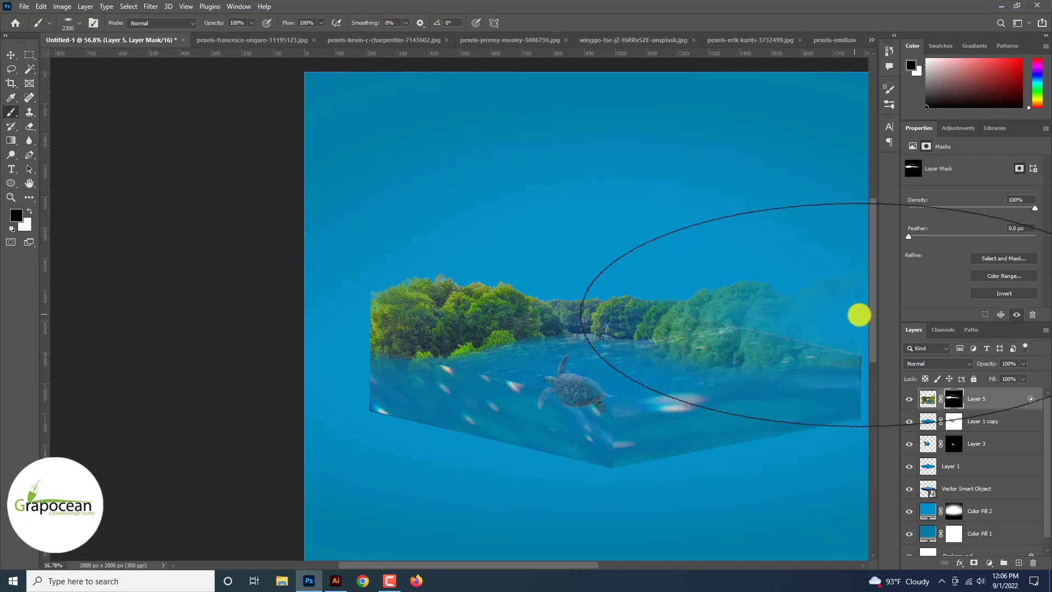
scroll(789, 324, down, 3)
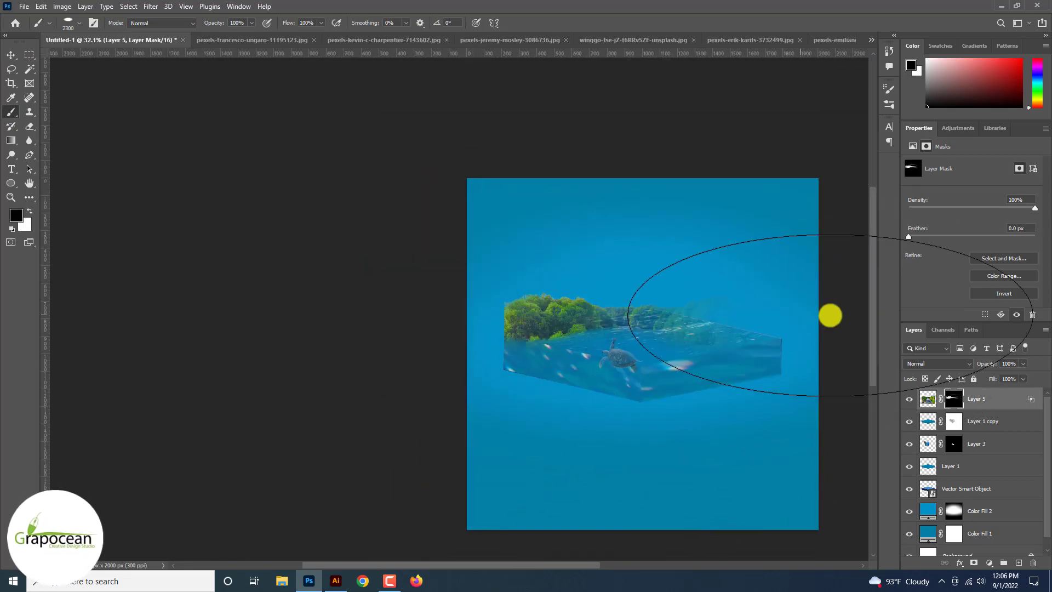
scroll(821, 305, up, 2)
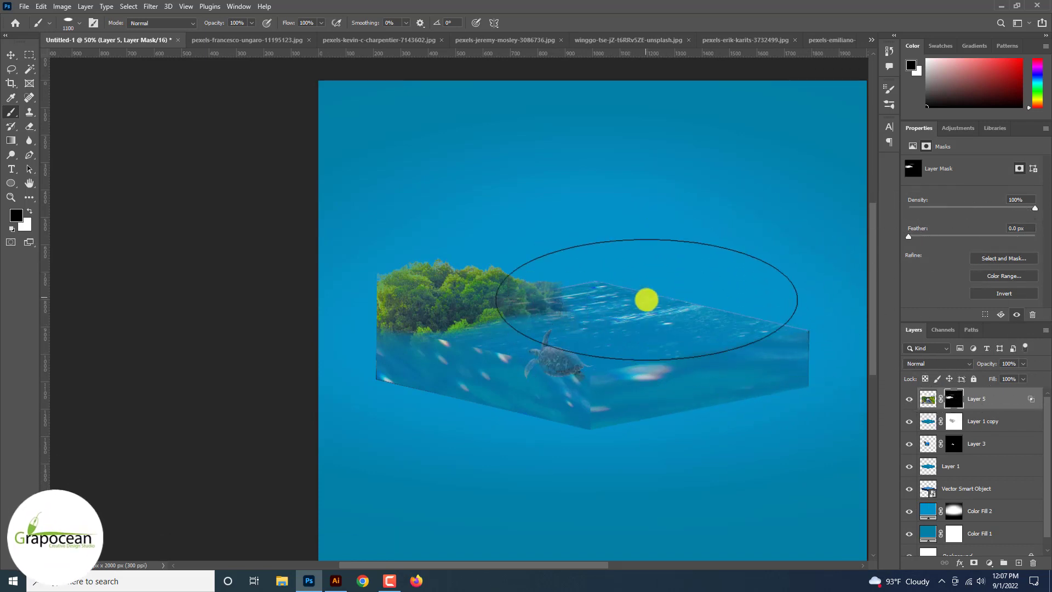
- Adjust the brush size and hardness, then paint out the trees over the water surface
right_click(651, 299)
key(Escape)
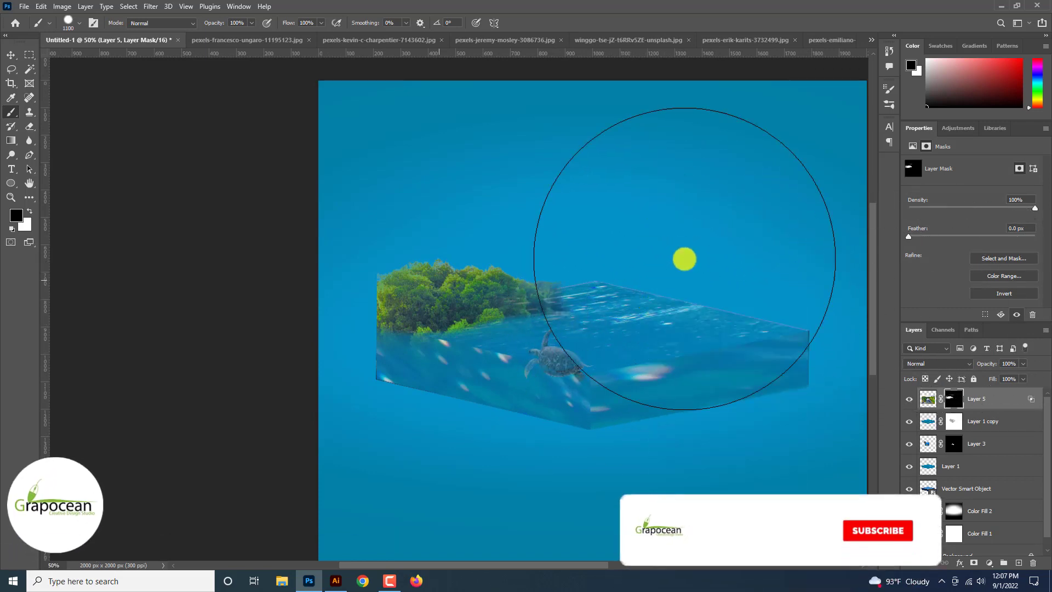
drag(694, 266, 738, 295)
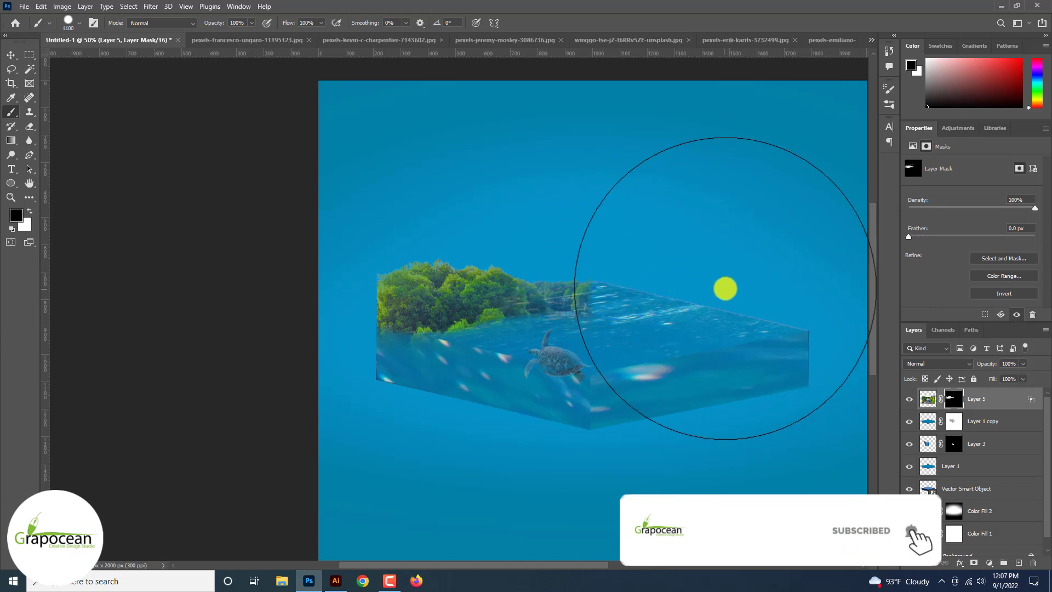
scroll(702, 288, down, 1)
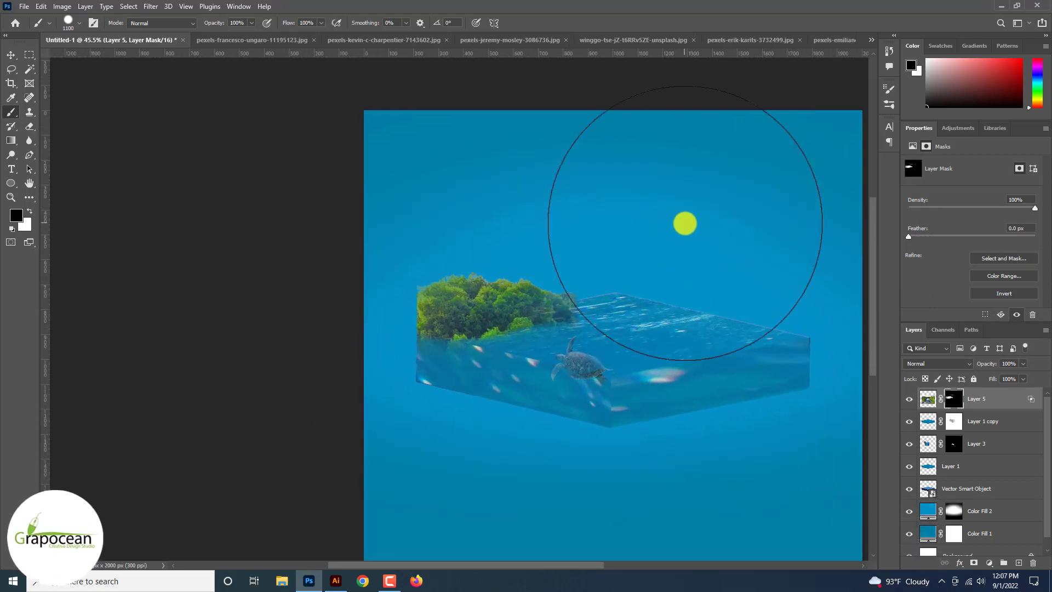
scroll(677, 222, up, 2)
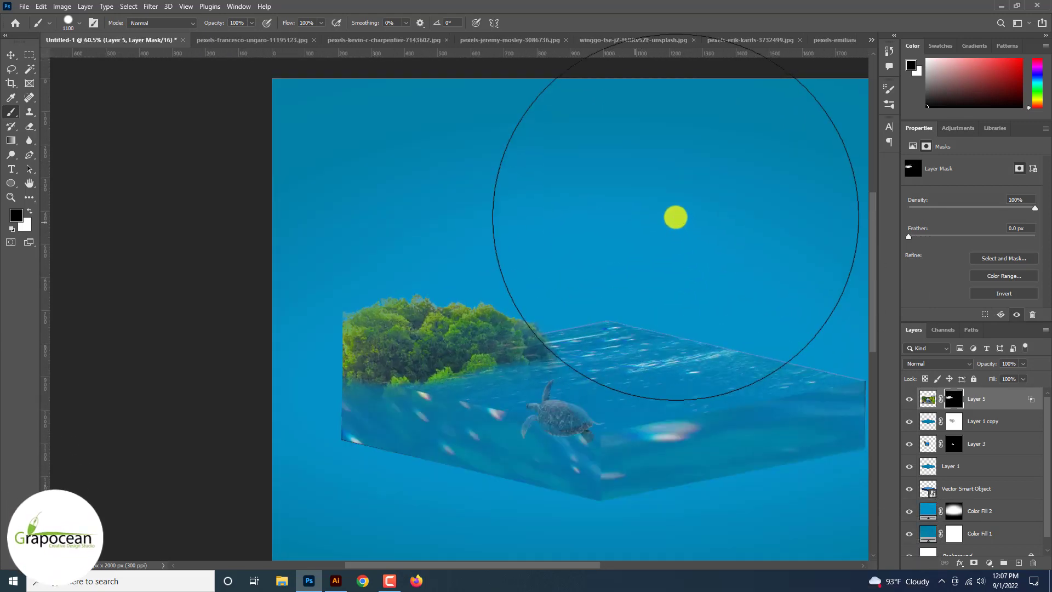
scroll(673, 208, down, 2)
scroll(673, 207, down, 1)
scroll(308, 122, up, 2)
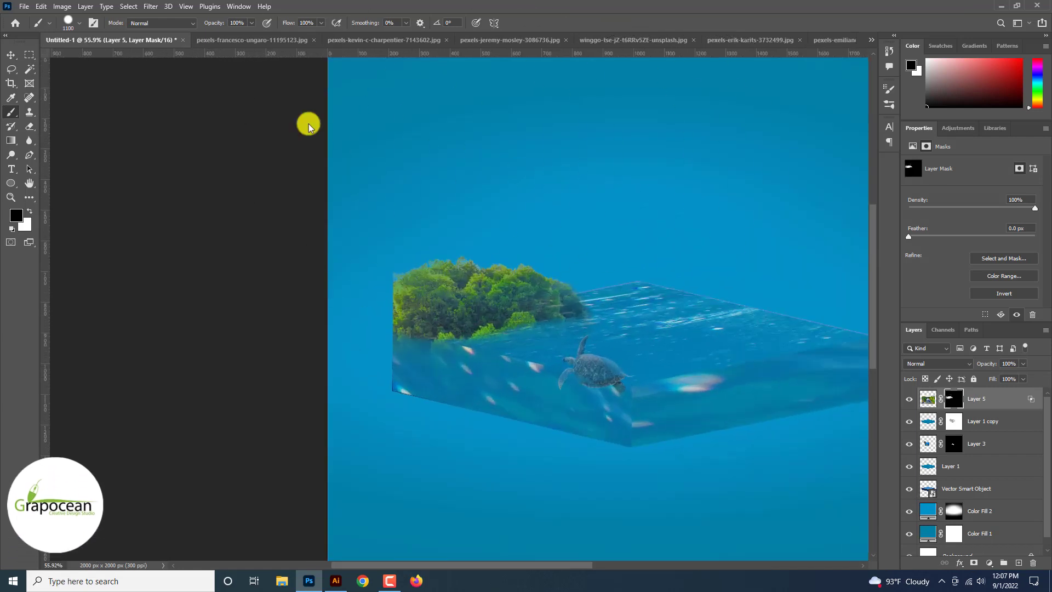
key(v)
scroll(33, 68, down, 1)
scroll(291, 225, up, 1)
scroll(568, 423, down, 1)
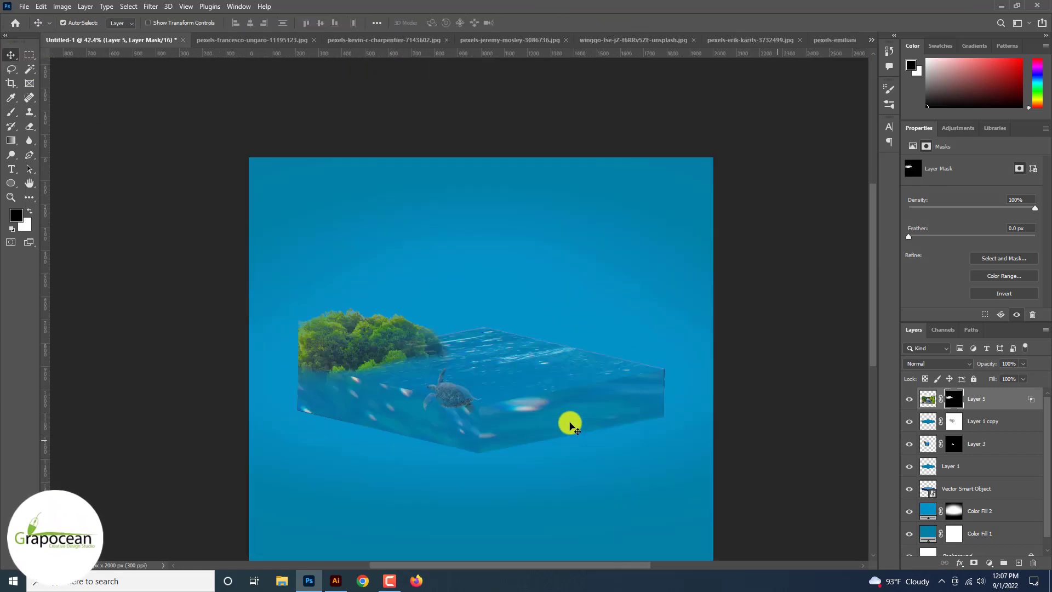
click(646, 424)
- Duplicate the Layer 1 water side, flip it horizontally, and move it below the block
click(978, 470)
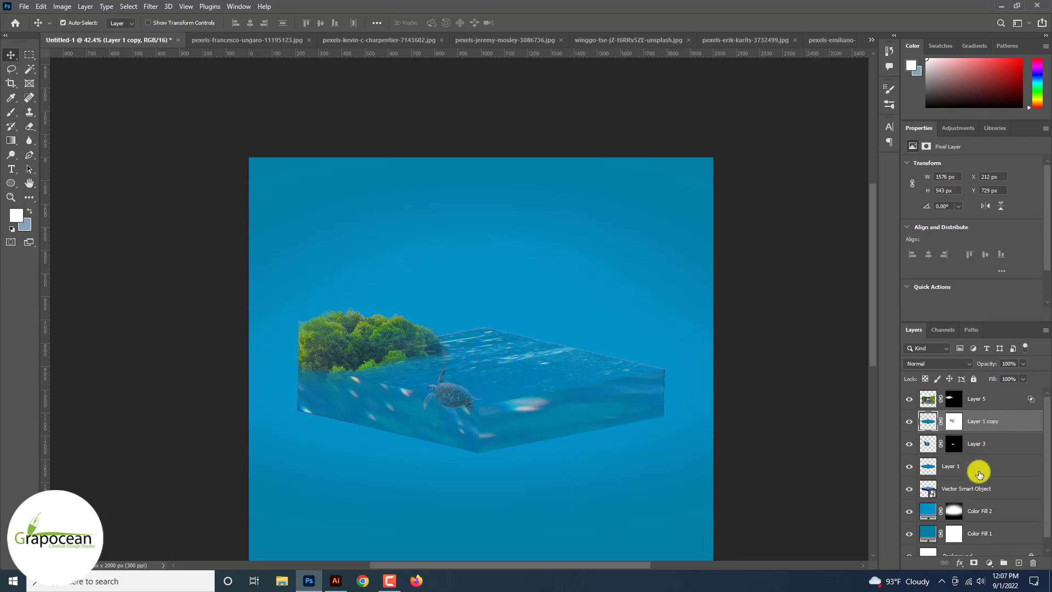
key(ctrl+j)
key(ctrl+t)
right_click(512, 388)
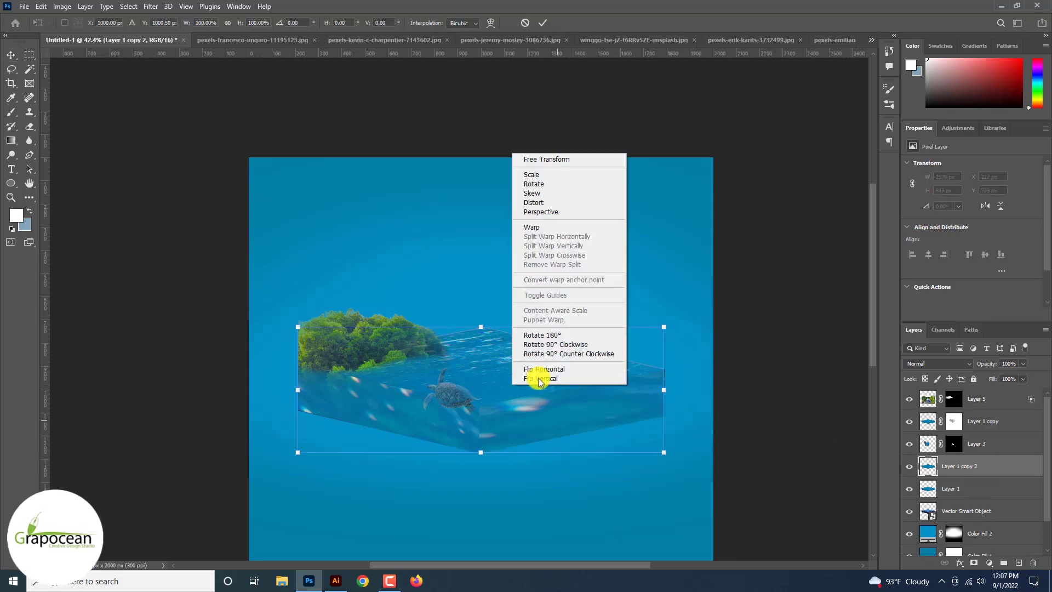
click(558, 369)
drag(512, 356, 511, 473)
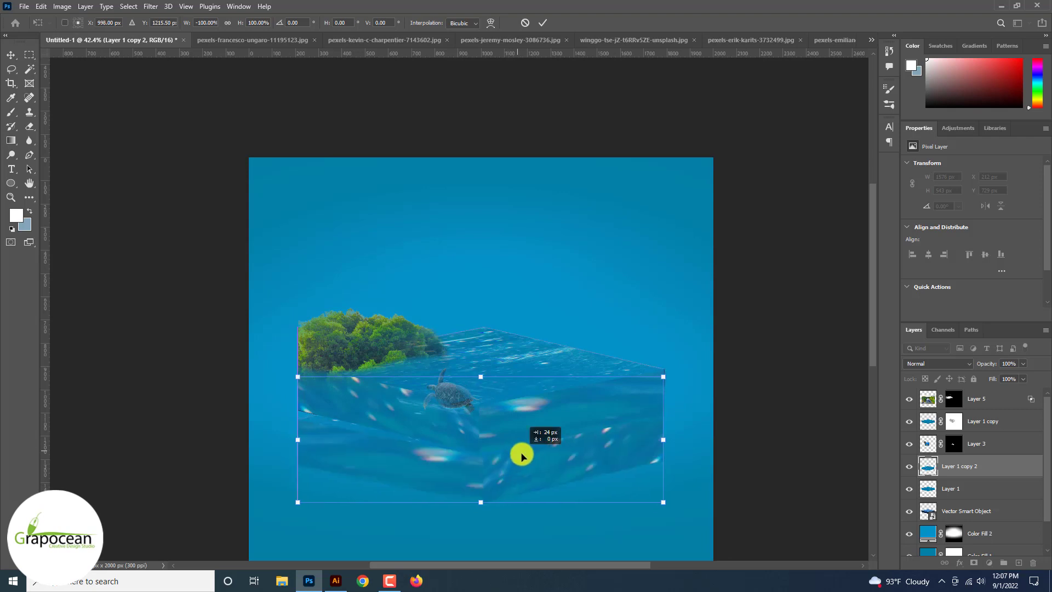
- Reshape the flipped copy's corners so it fits under the block
drag(298, 376, 297, 366)
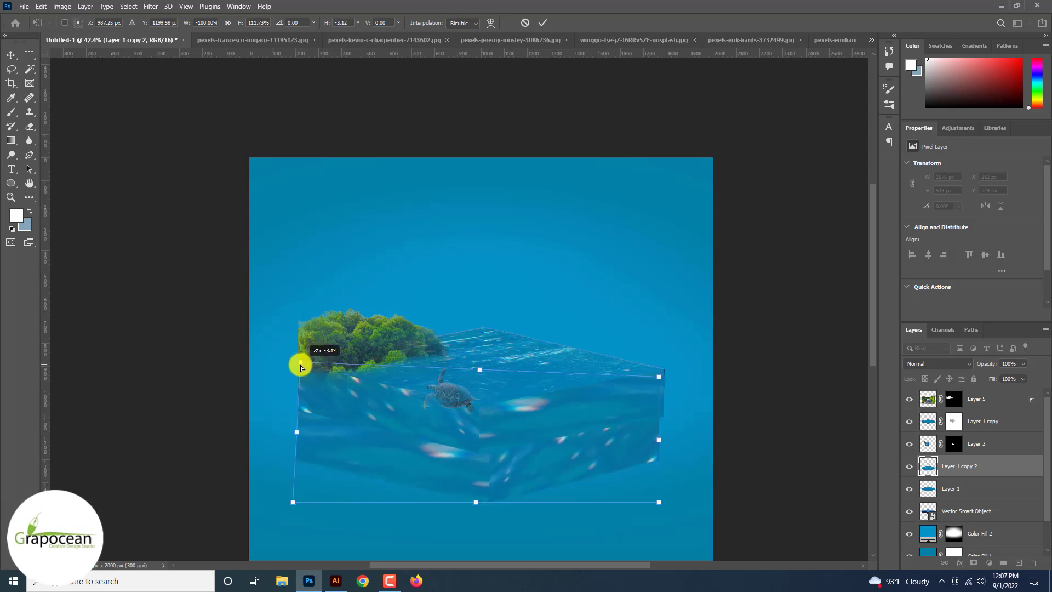
drag(670, 378, 673, 382)
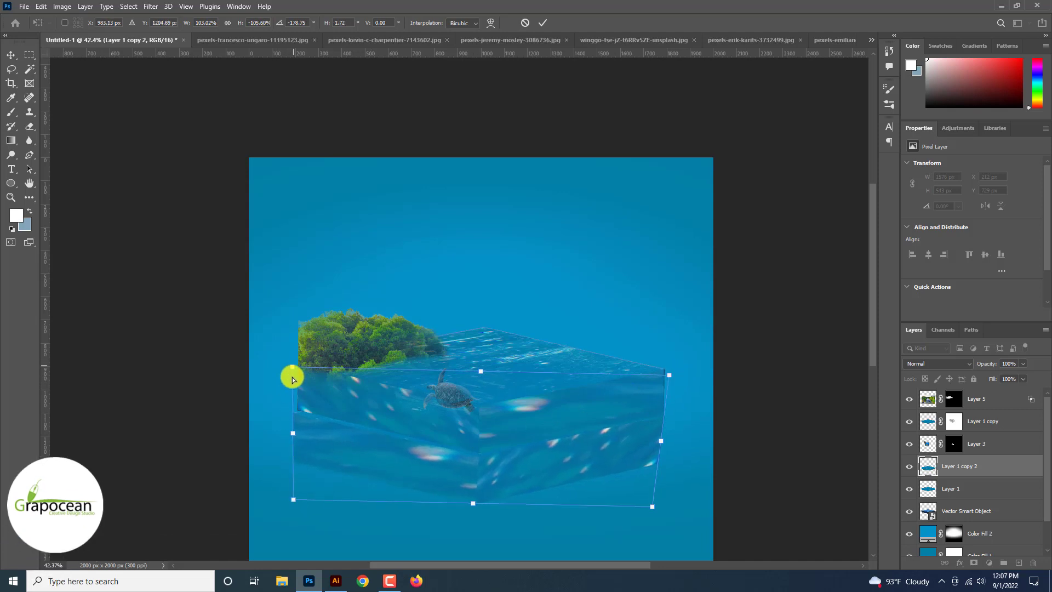
drag(292, 366, 299, 367)
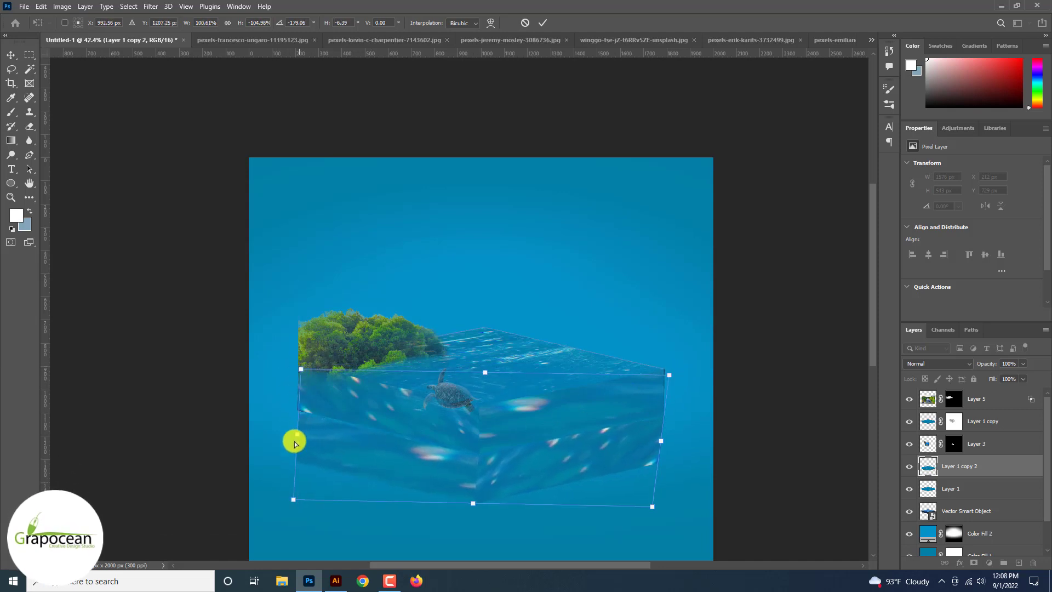
drag(295, 442, 305, 492)
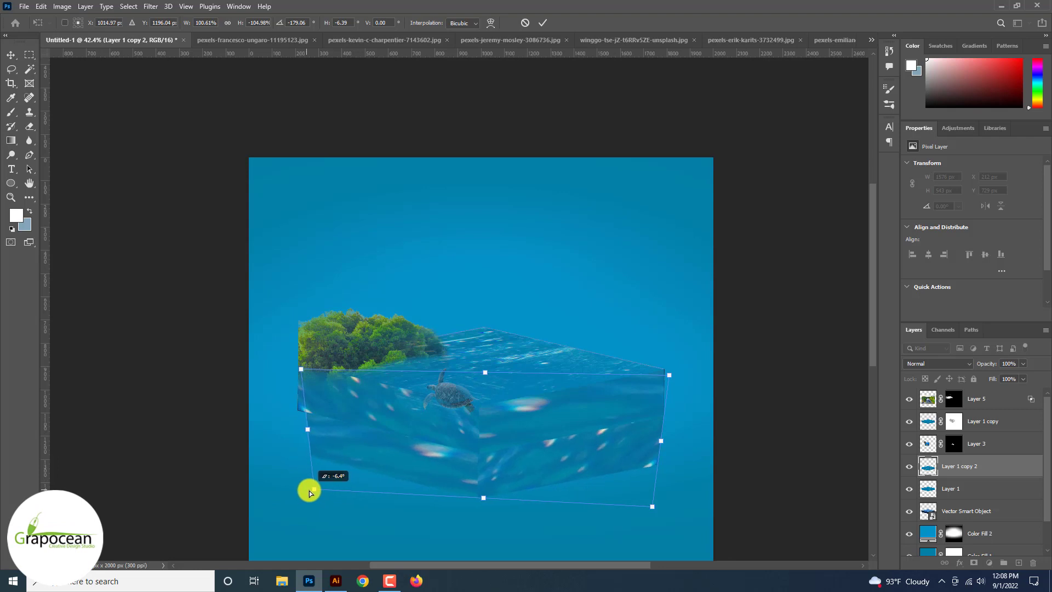
drag(314, 488, 296, 489)
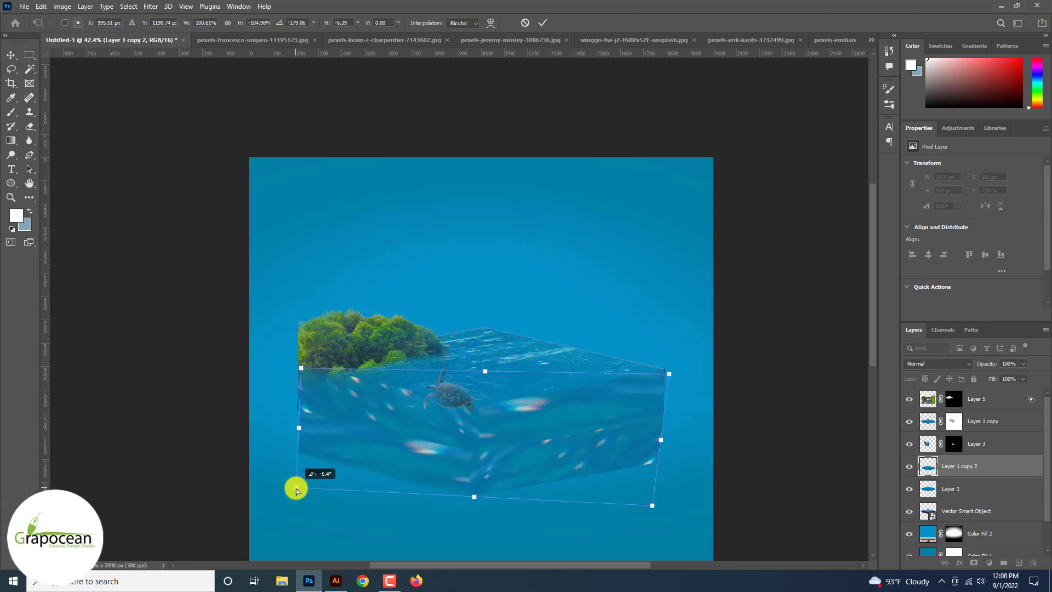
click(491, 23)
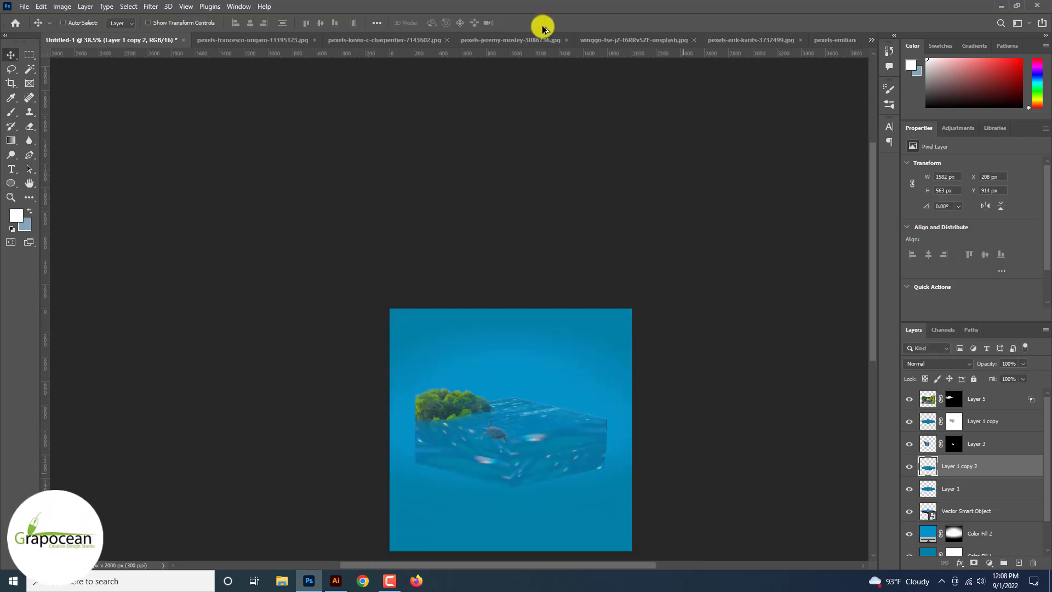
- Convert the lower section to a smart object, blur it about 18 px, and move it beneath the block
scroll(644, 448, up, 5)
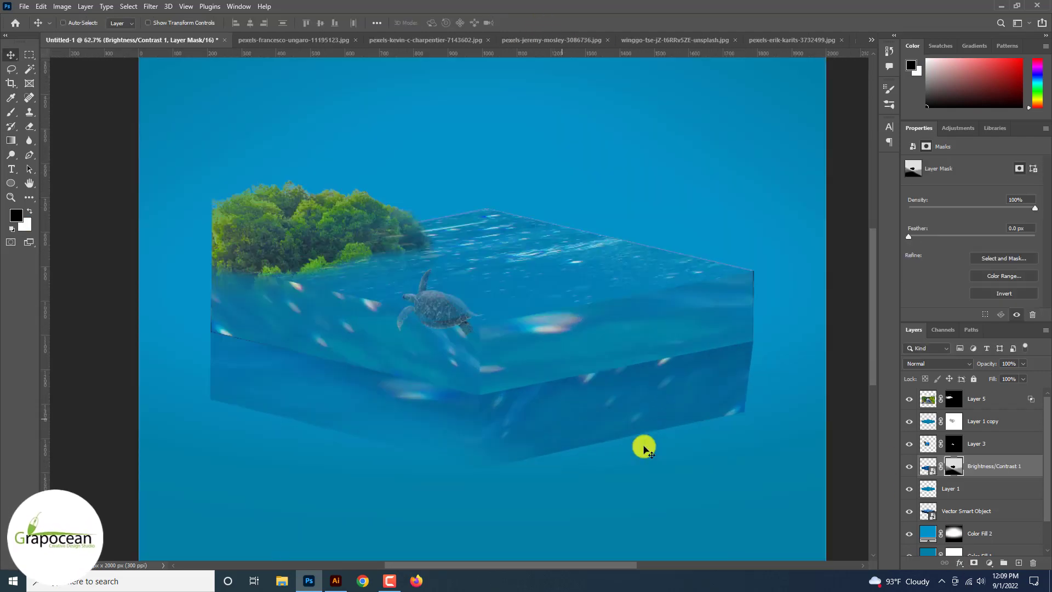
right_click(940, 467)
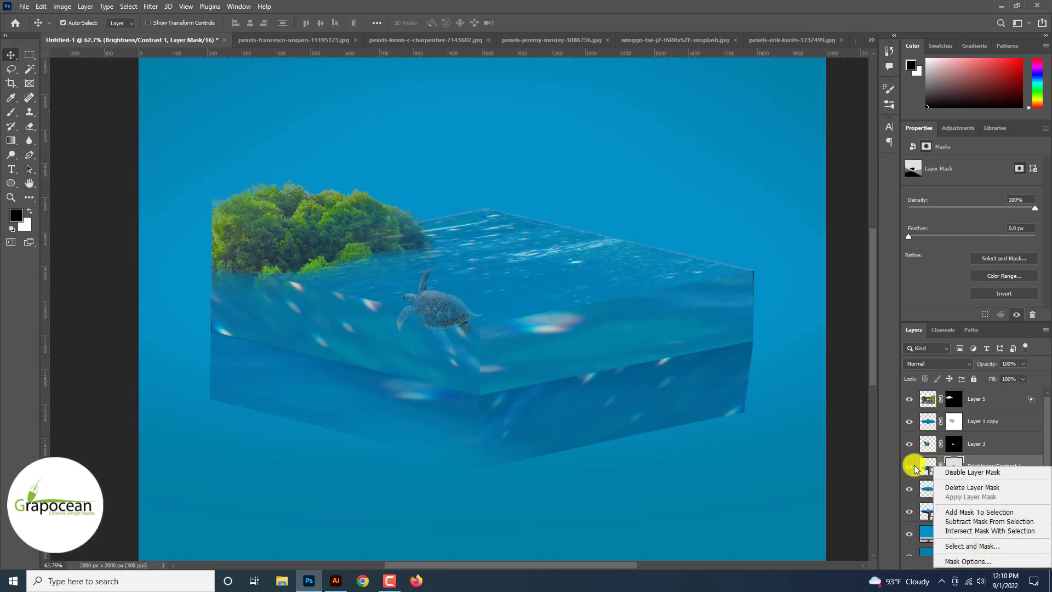
right_click(984, 465)
click(882, 198)
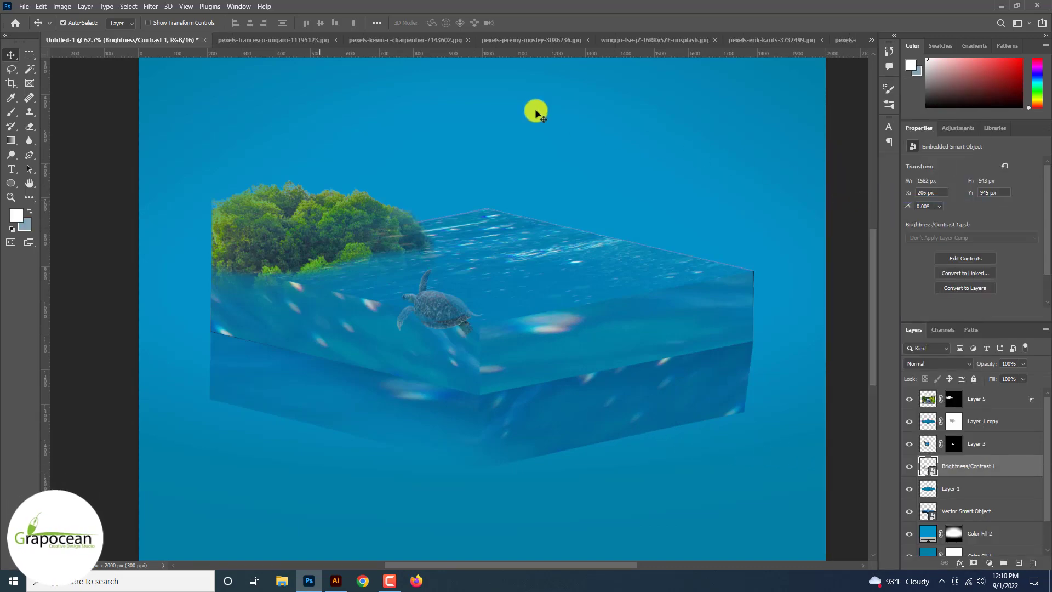
click(128, 7)
key(Right)
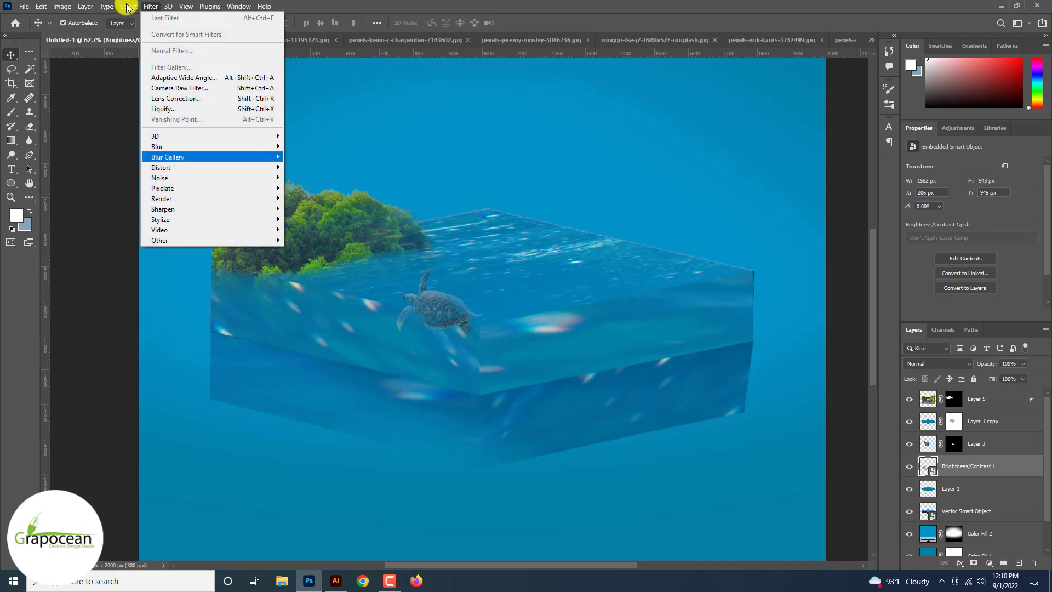
mouse_move(157, 146)
click(326, 189)
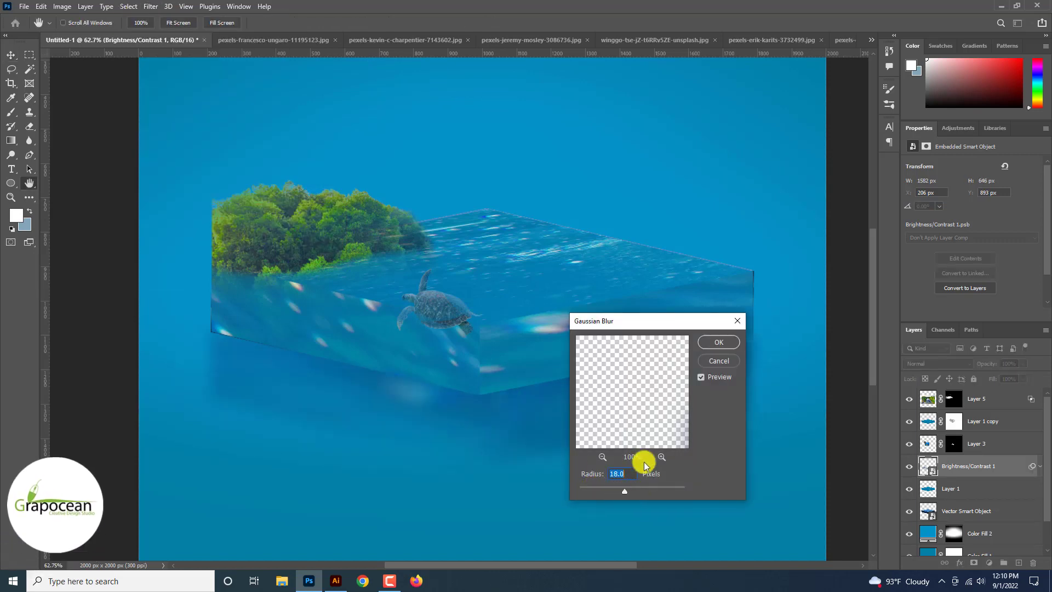
click(719, 344)
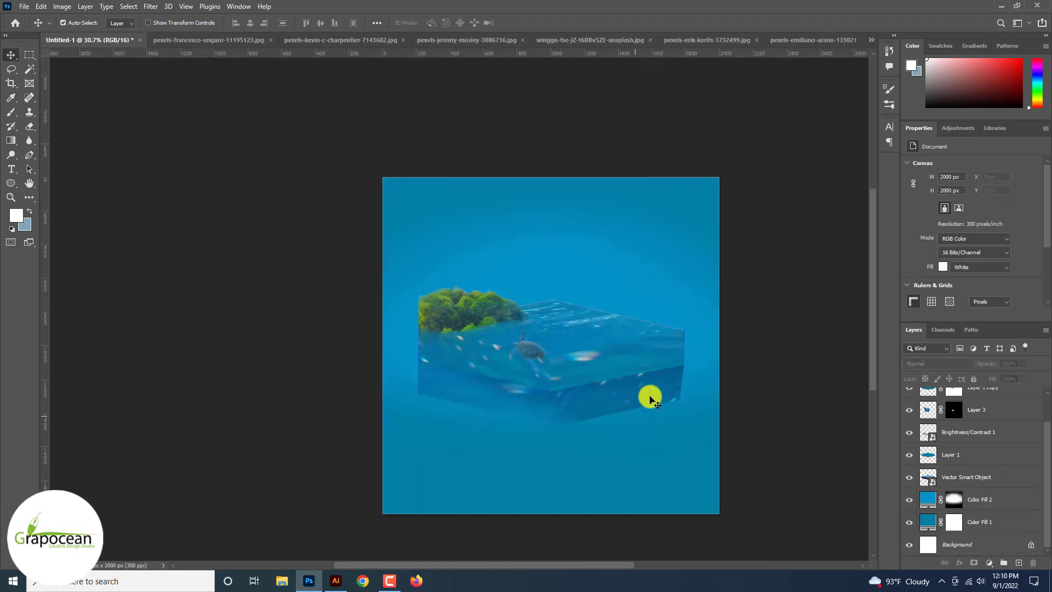
drag(601, 398, 600, 423)
- Add a Brightness/Contrast adjustment at brightness -5 clipped to the water-texture copy
click(597, 408)
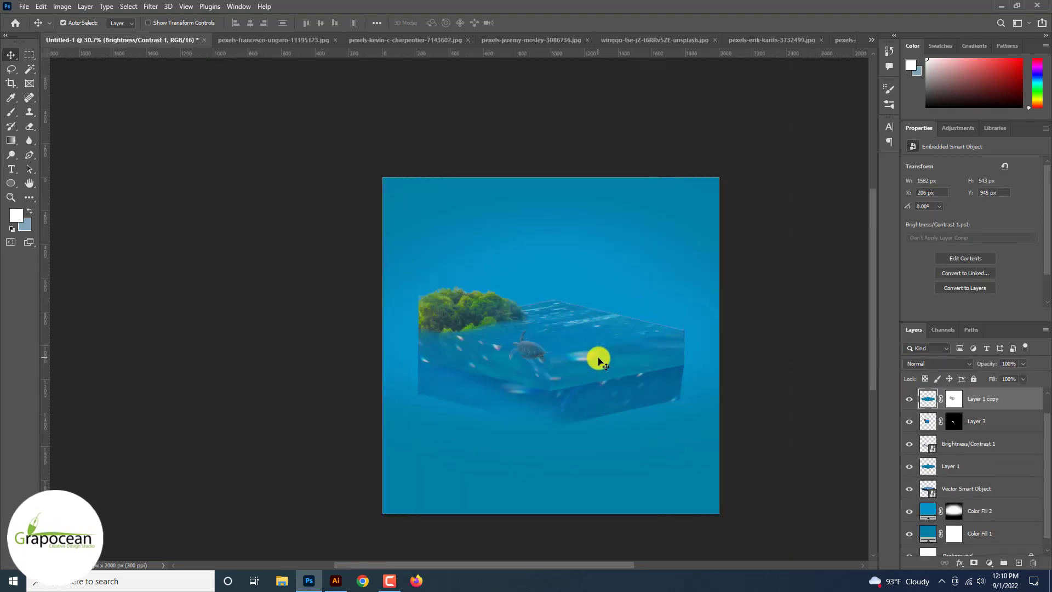
click(992, 563)
click(1011, 408)
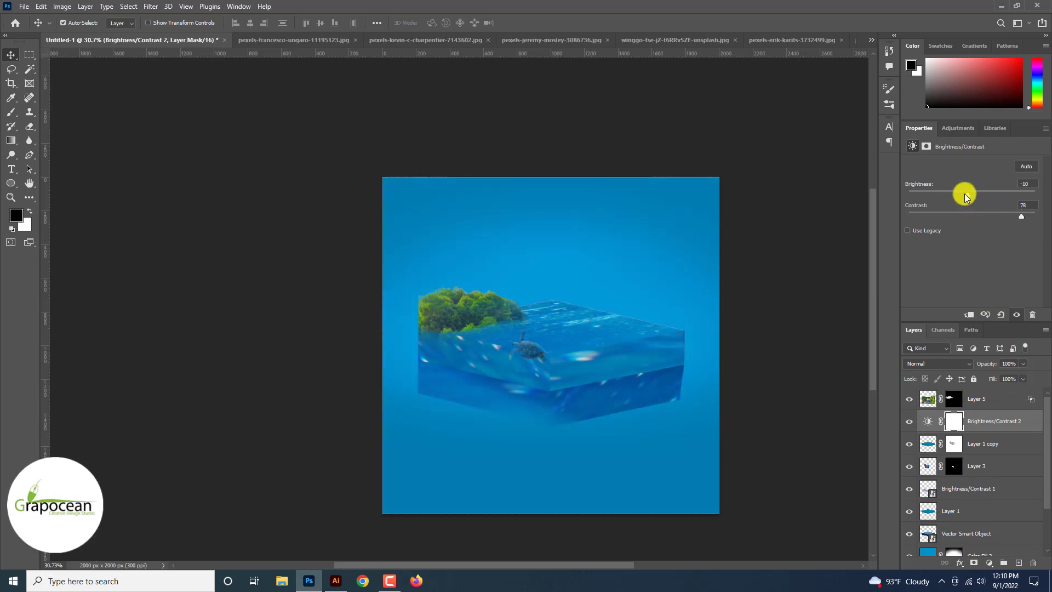
drag(964, 192, 969, 194)
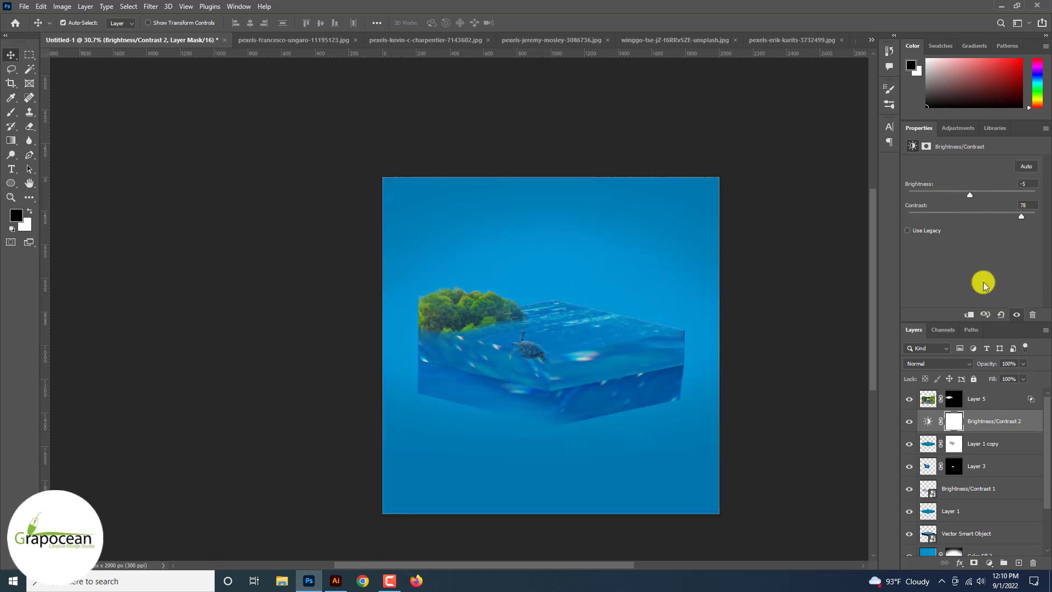
right_click(1005, 422)
click(918, 317)
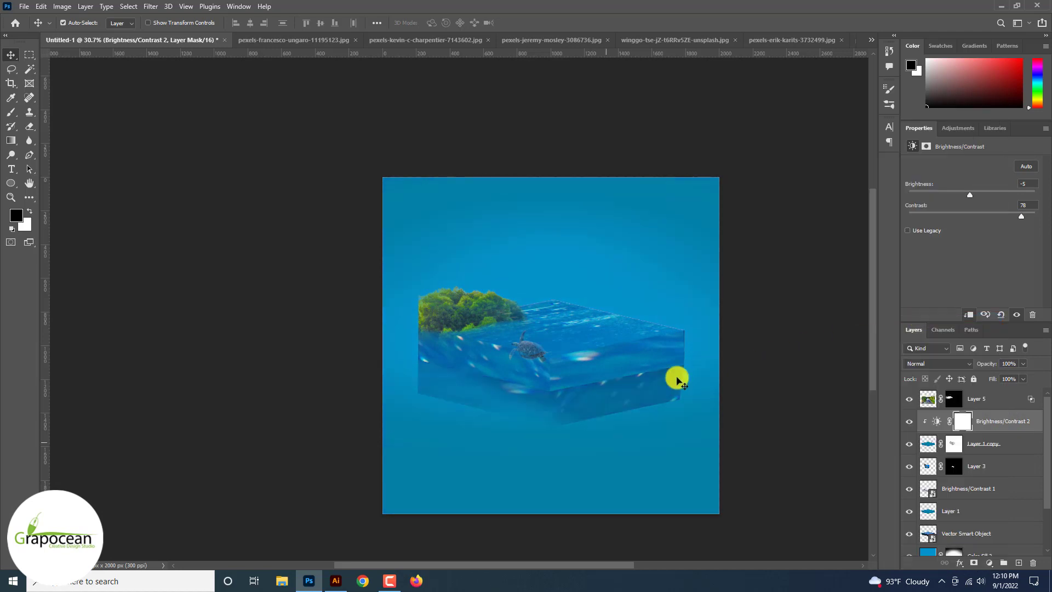
click(573, 389)
click(578, 368)
drag(578, 368, 519, 377)
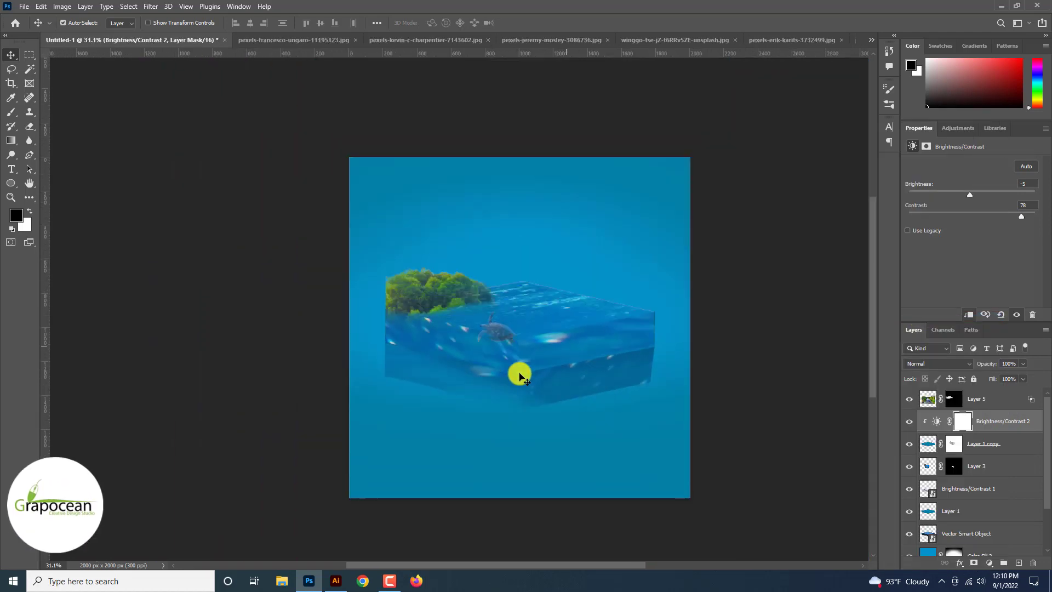
- Unlock the waterfall photo's layer and bring it into the Untitled-1 composition
click(415, 40)
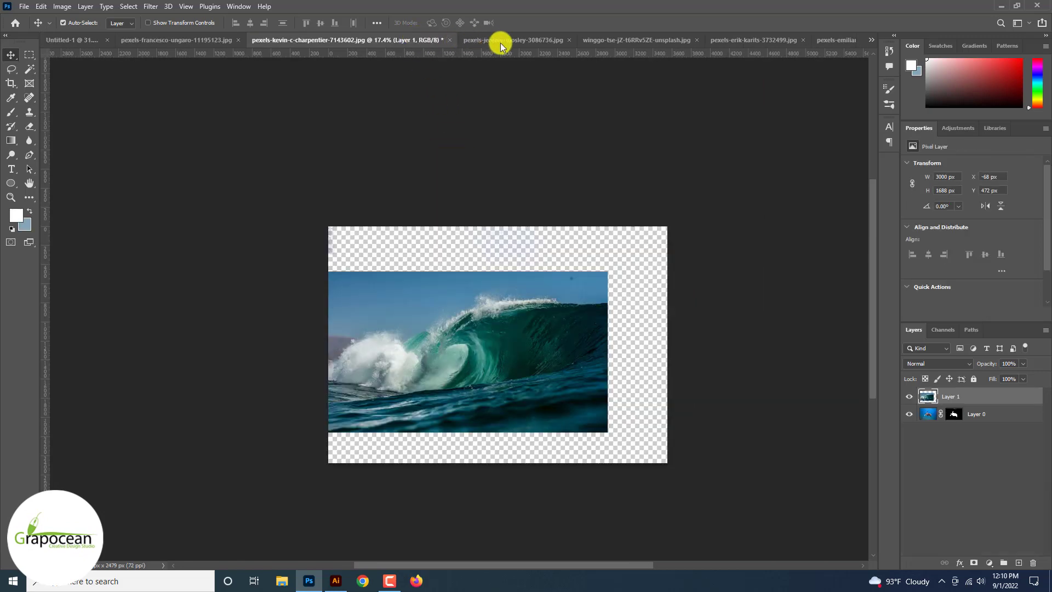
click(528, 43)
click(554, 39)
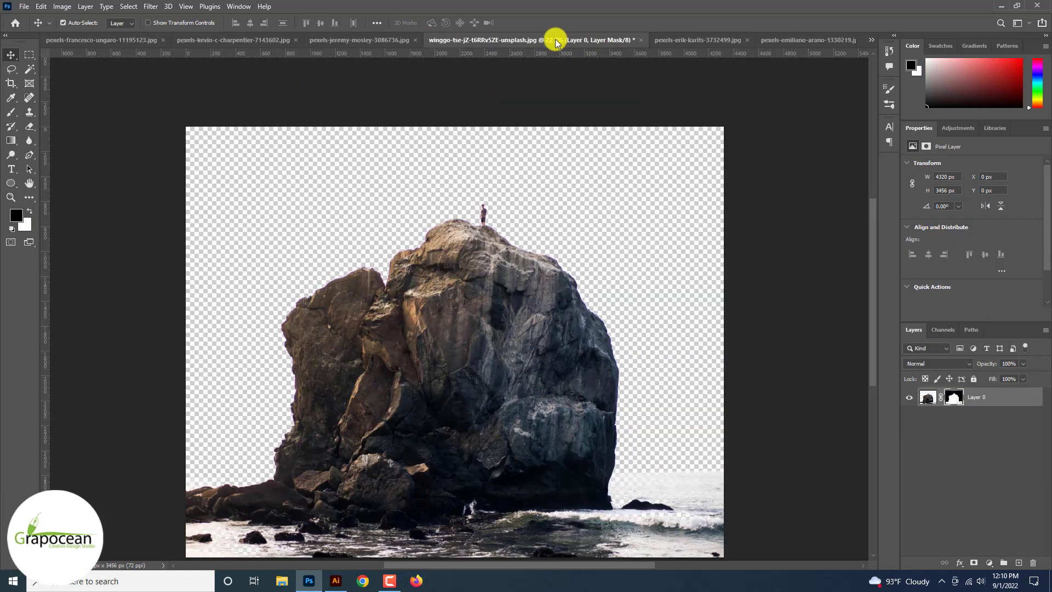
click(419, 40)
click(1032, 405)
drag(359, 216, 534, 273)
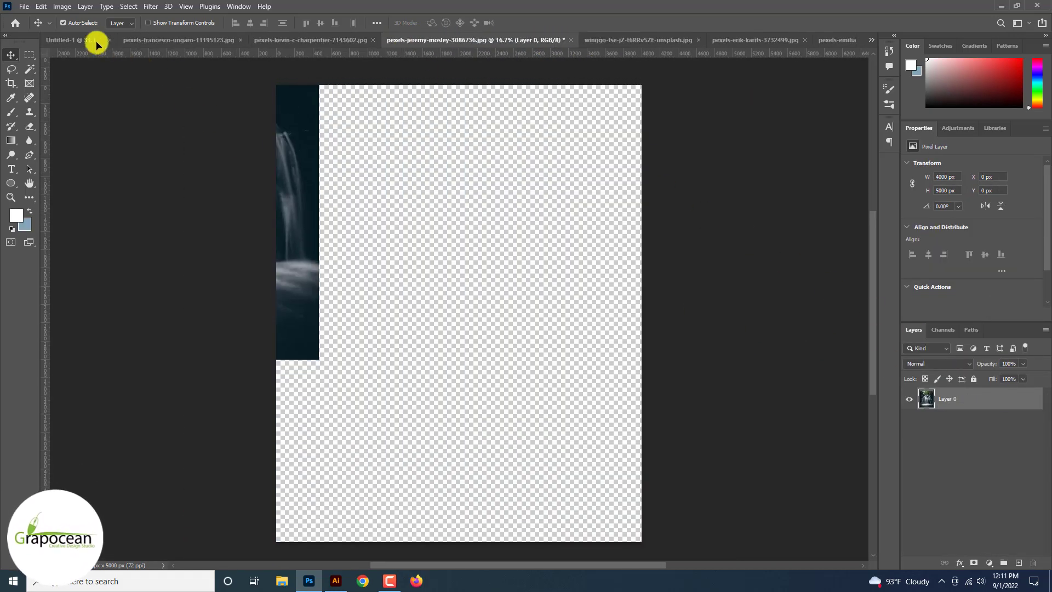
click(514, 224)
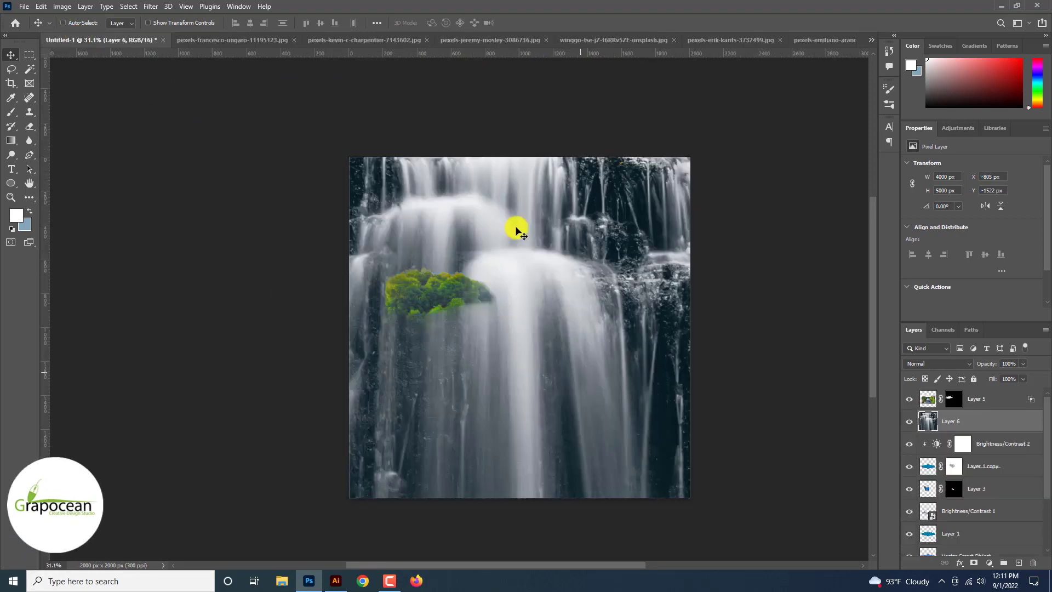
- Scale the waterfall down to about a fifth and place it over the block's front
key(ctrl+t)
key(ctrl+0)
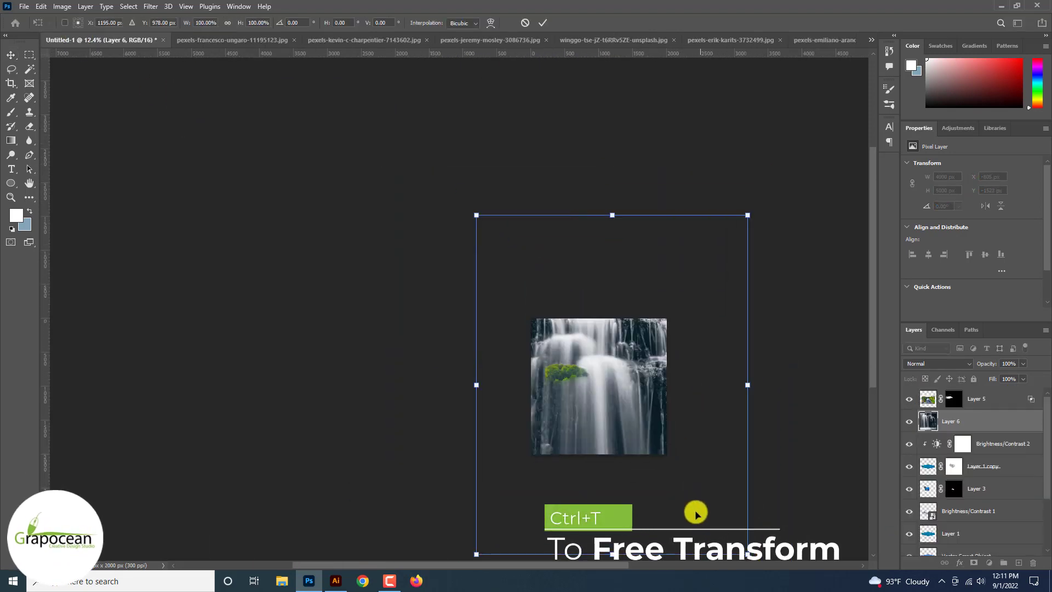
drag(745, 553, 638, 424)
scroll(623, 404, up, 5)
mouse_move(592, 376)
mouse_down()
mouse_move(629, 413)
mouse_move(594, 406)
mouse_up()
- Split and adjust Layer 6's Blend If sliders so dark rock vanishes and white water remains
right_click(989, 420)
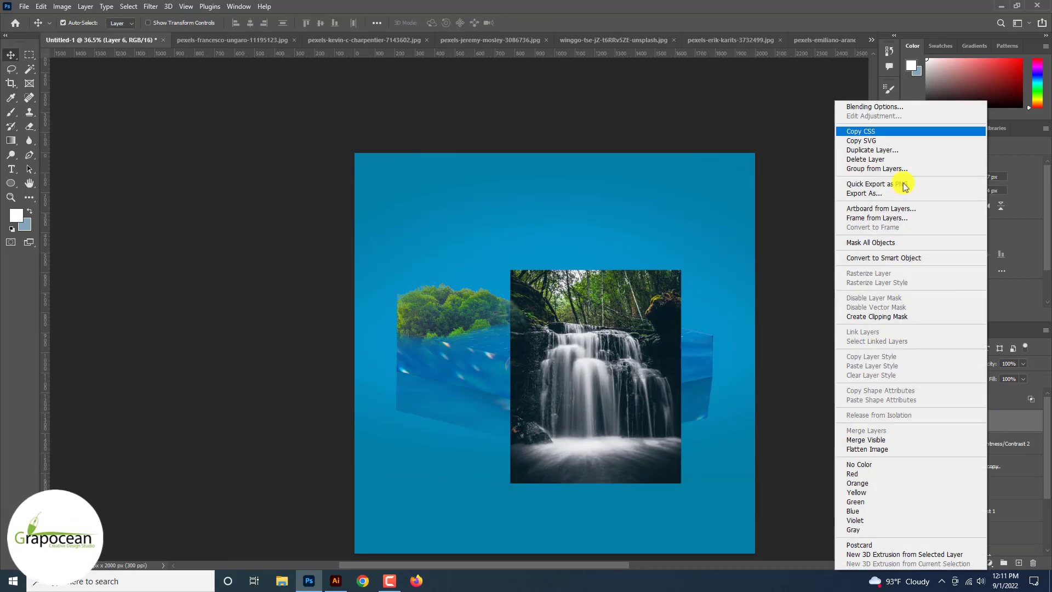
click(873, 104)
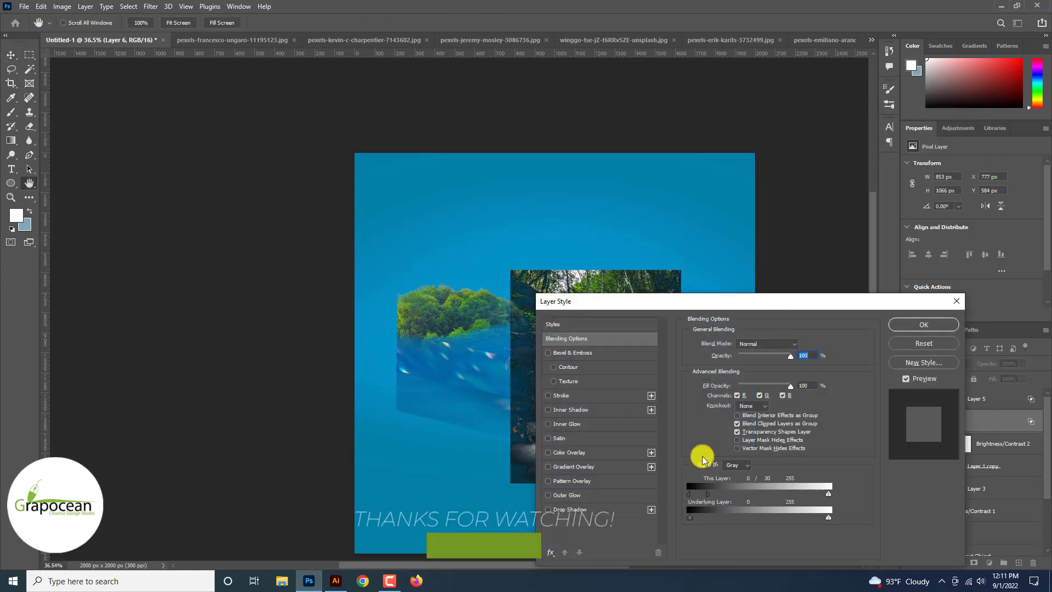
drag(550, 301, 665, 291)
drag(804, 483, 886, 484)
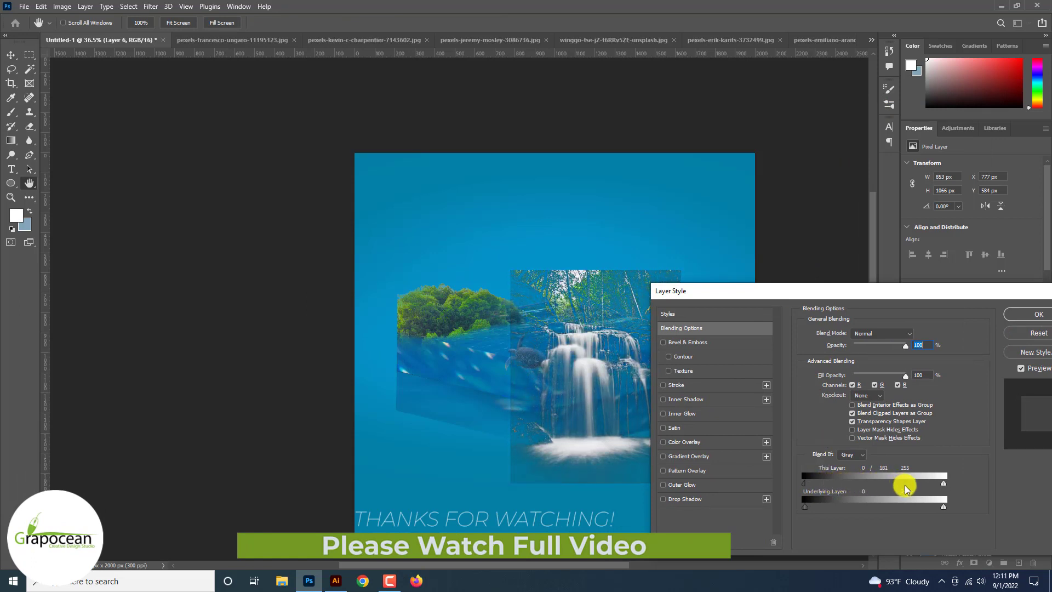
drag(943, 506, 882, 508)
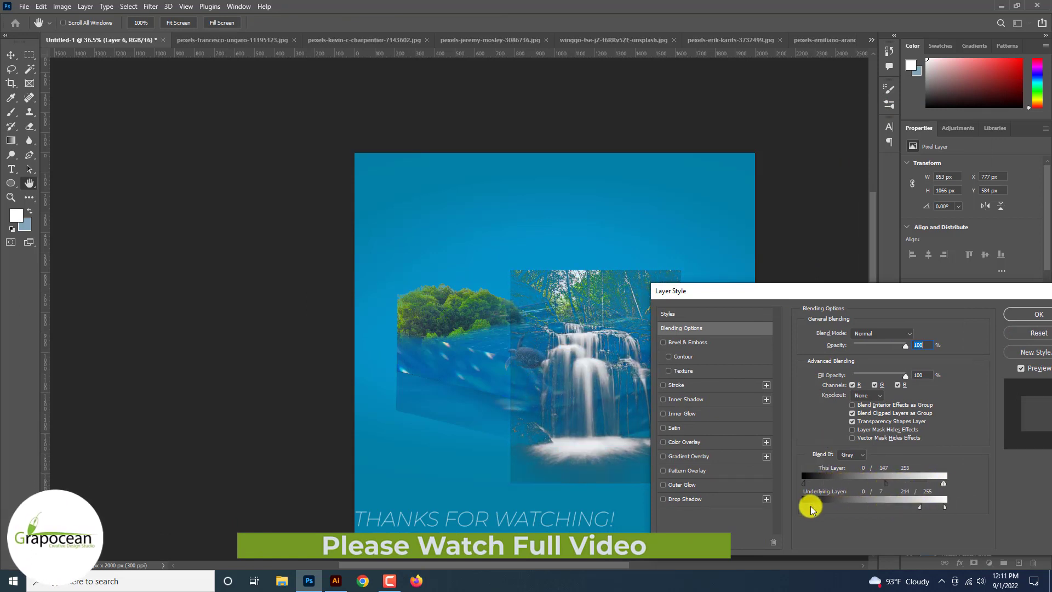
mouse_move(810, 509)
mouse_down()
mouse_move(905, 507)
mouse_move(822, 507)
mouse_up()
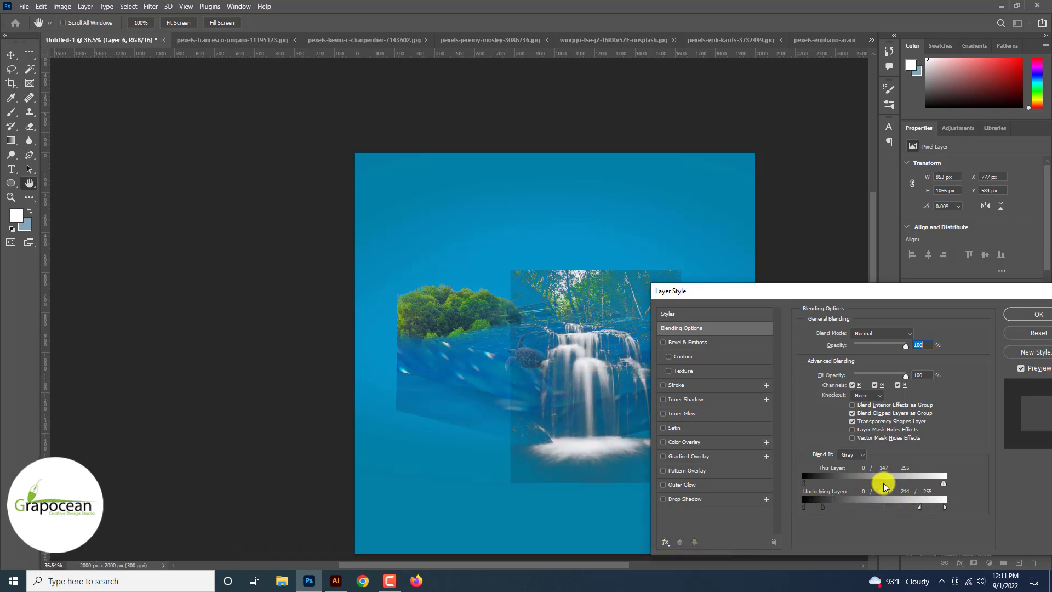
drag(884, 487, 896, 482)
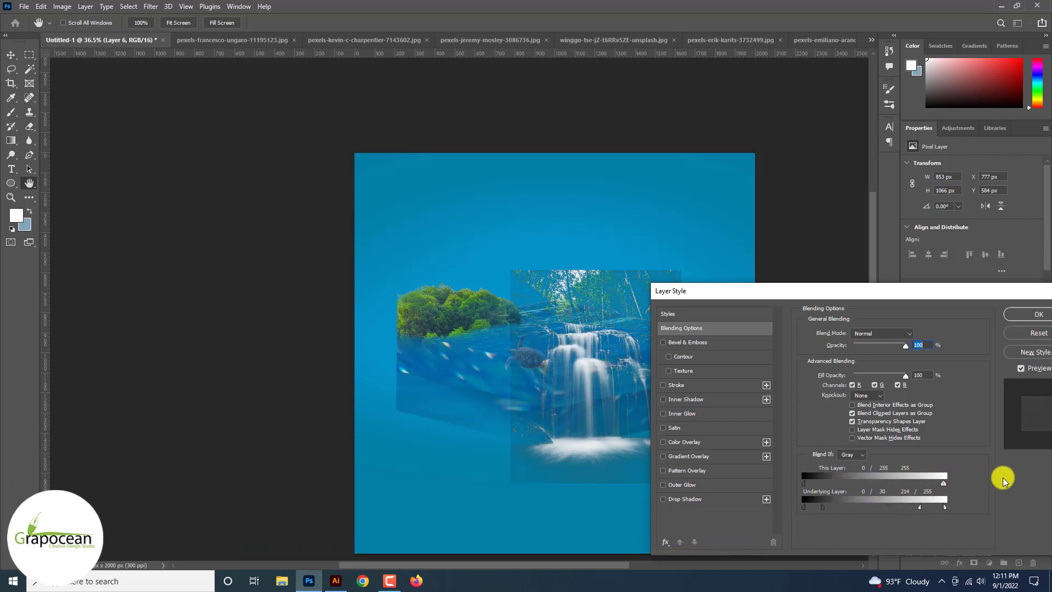
mouse_move(804, 483)
mouse_down()
mouse_move(789, 469)
mouse_move(758, 470)
mouse_move(827, 465)
mouse_move(818, 473)
mouse_move(865, 488)
mouse_up()
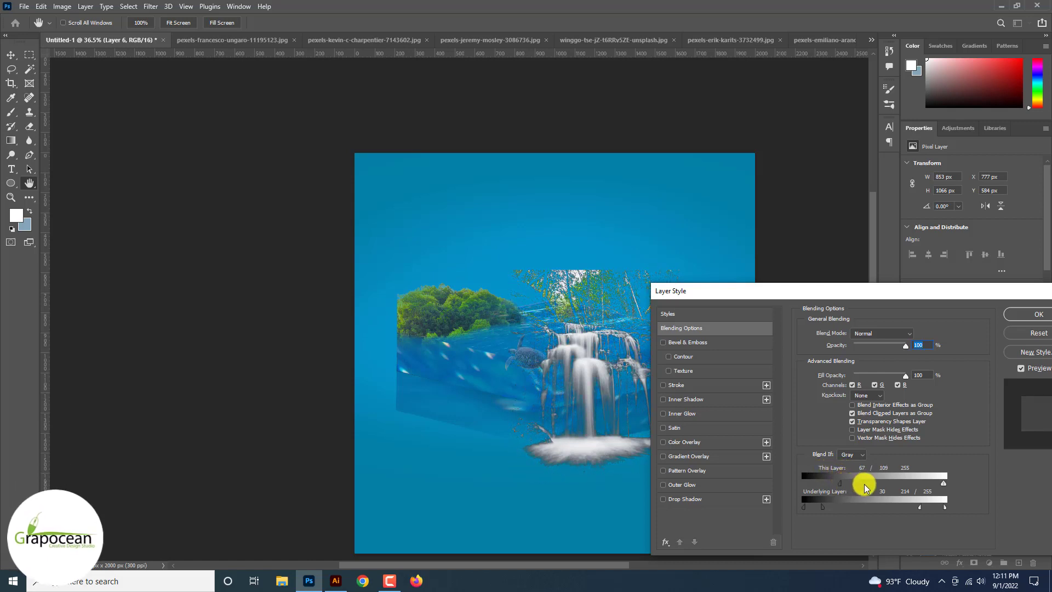
drag(936, 487, 840, 487)
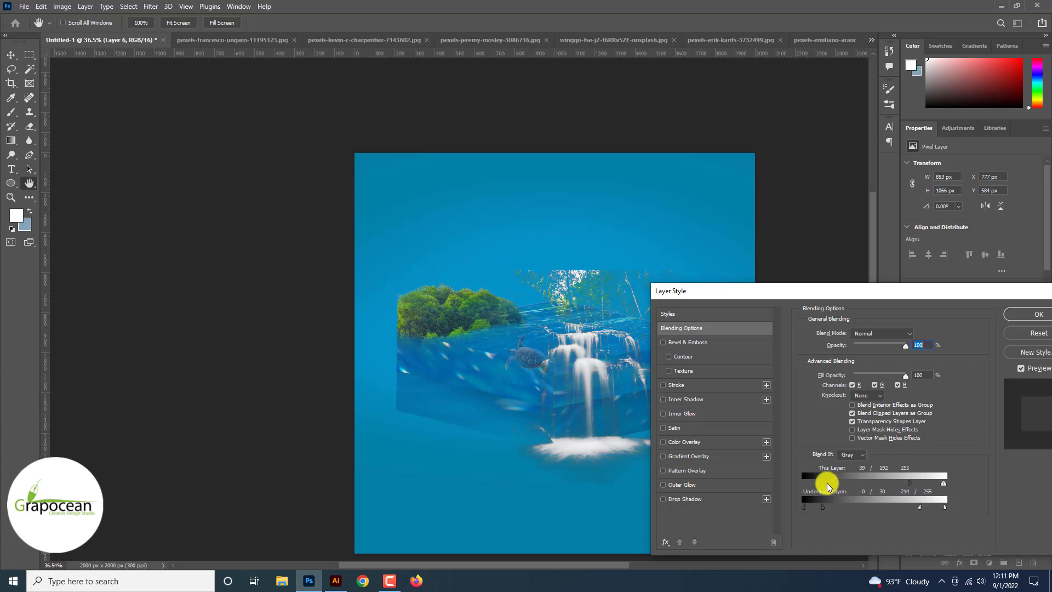
drag(979, 291, 707, 426)
click(778, 449)
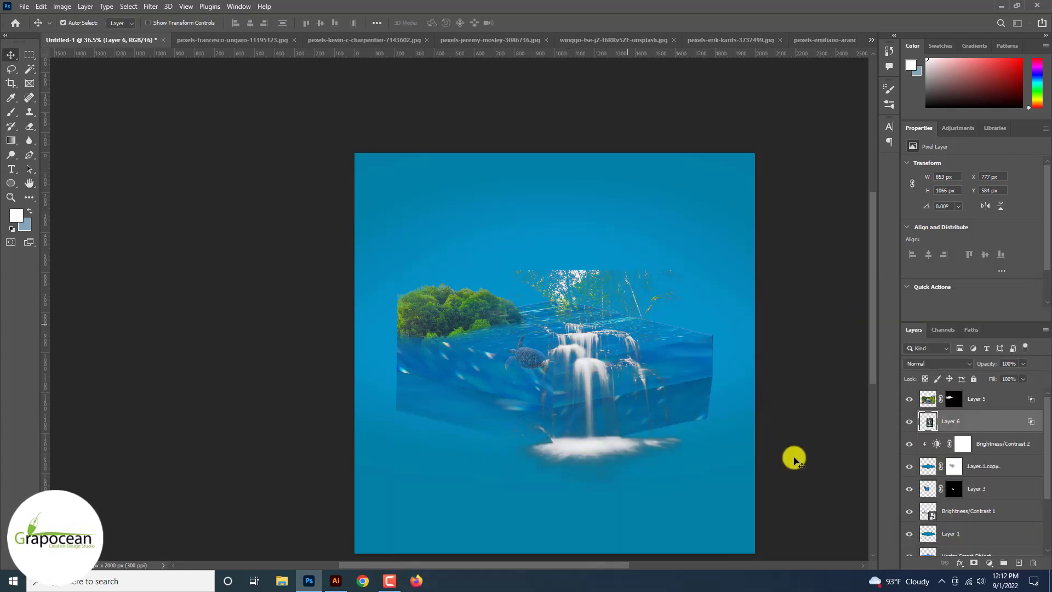
- Add a layer mask to the waterfall and paint out the greenery above the cascade
click(973, 562)
key(b)
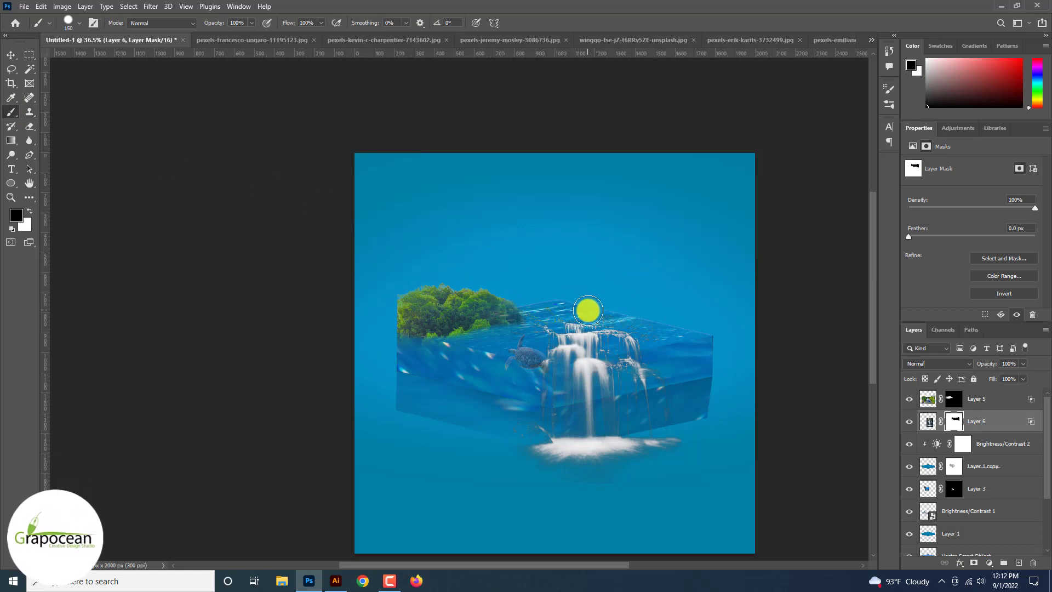
drag(680, 406, 693, 486)
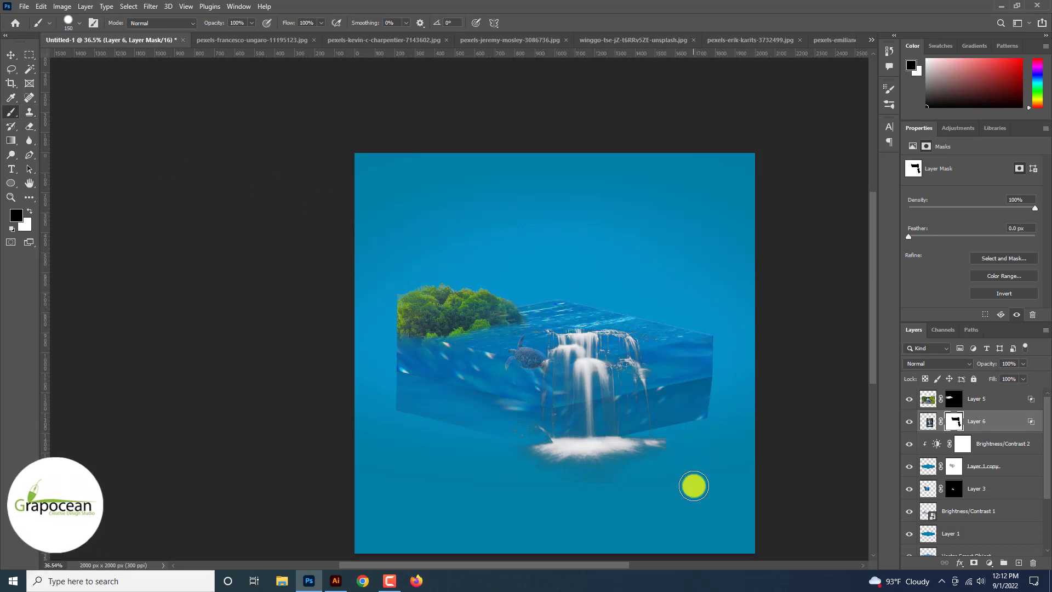
- Shift the waterfall layer left and down so it sits on the block's front
click(11, 54)
scroll(558, 345, up, 3)
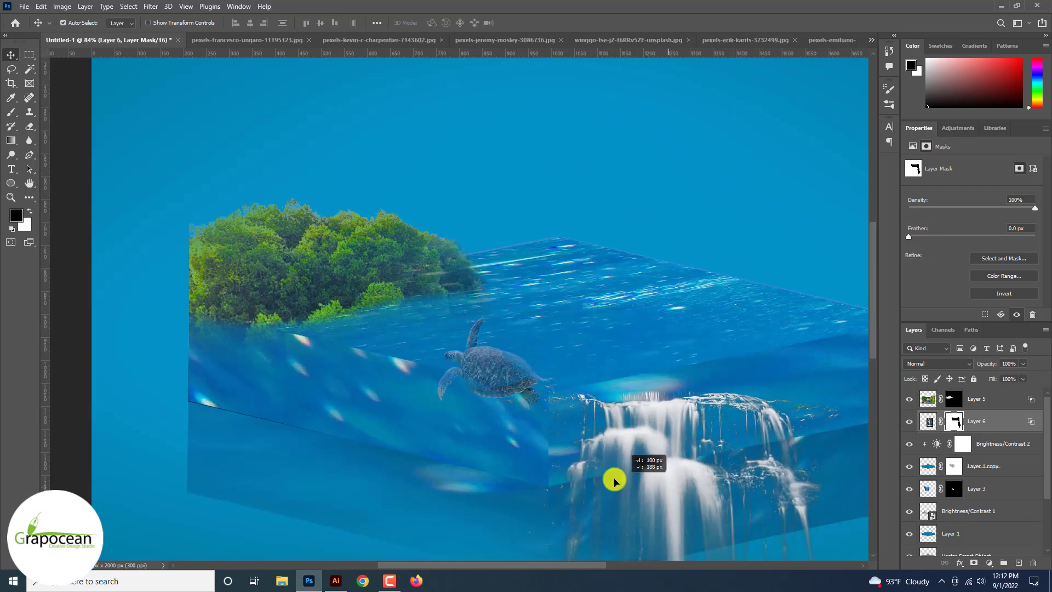
drag(623, 402, 554, 481)
scroll(559, 476, down, 3)
scroll(558, 476, down, 2)
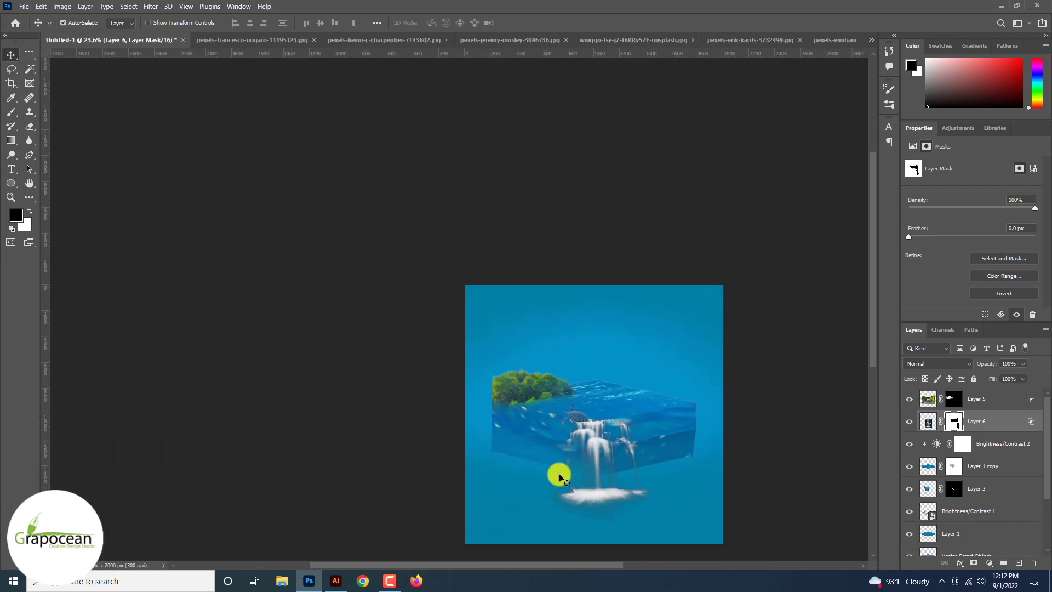
scroll(526, 455, up, 5)
scroll(498, 434, up, 2)
- Mask out the stray spray and white splash at the waterfall's base with the brush
right_click(11, 111)
click(64, 116)
drag(482, 471, 529, 546)
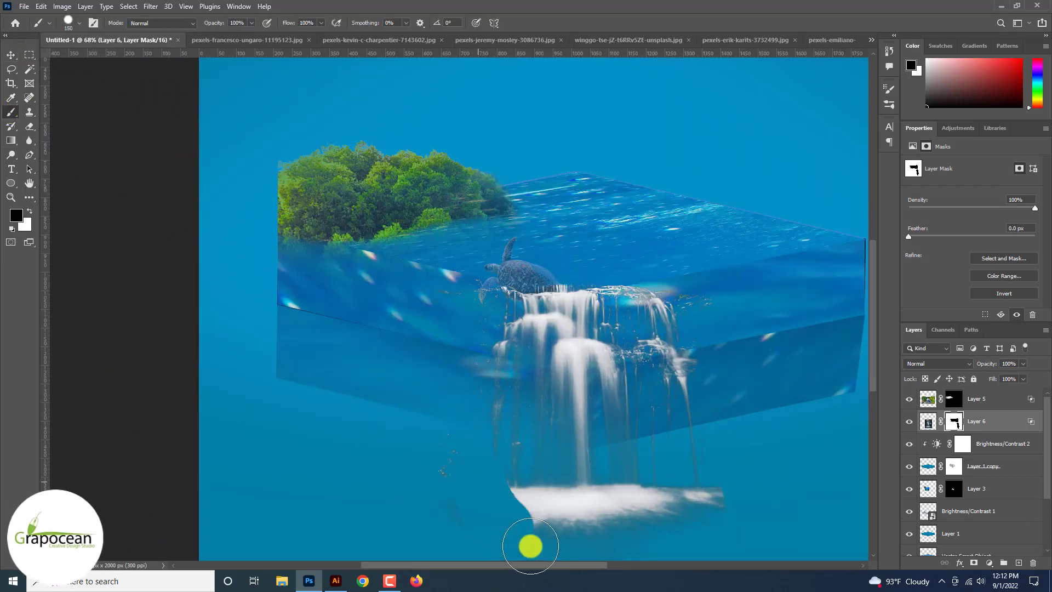
drag(519, 500, 712, 507)
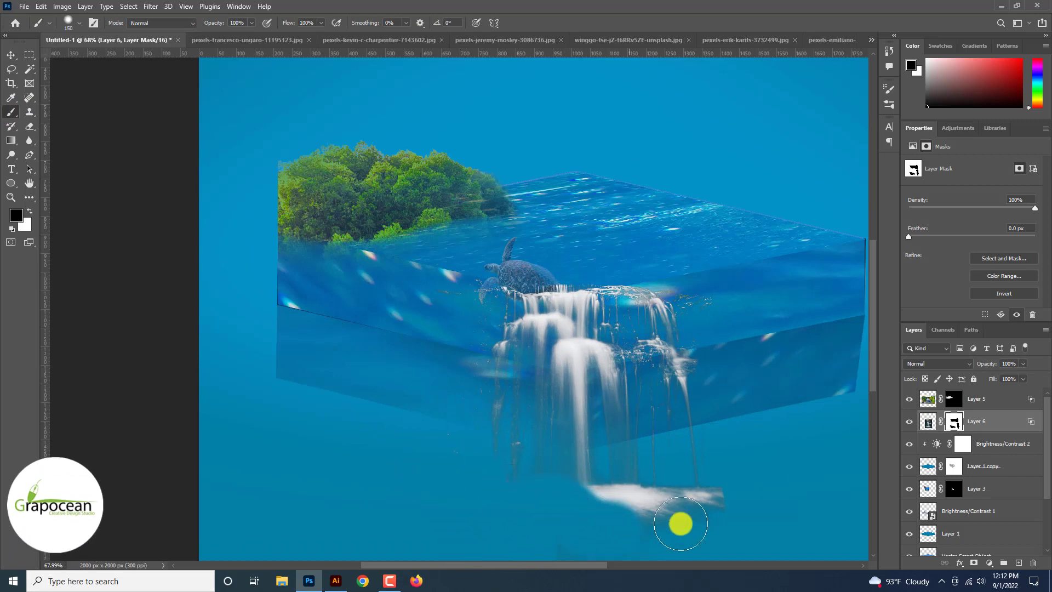
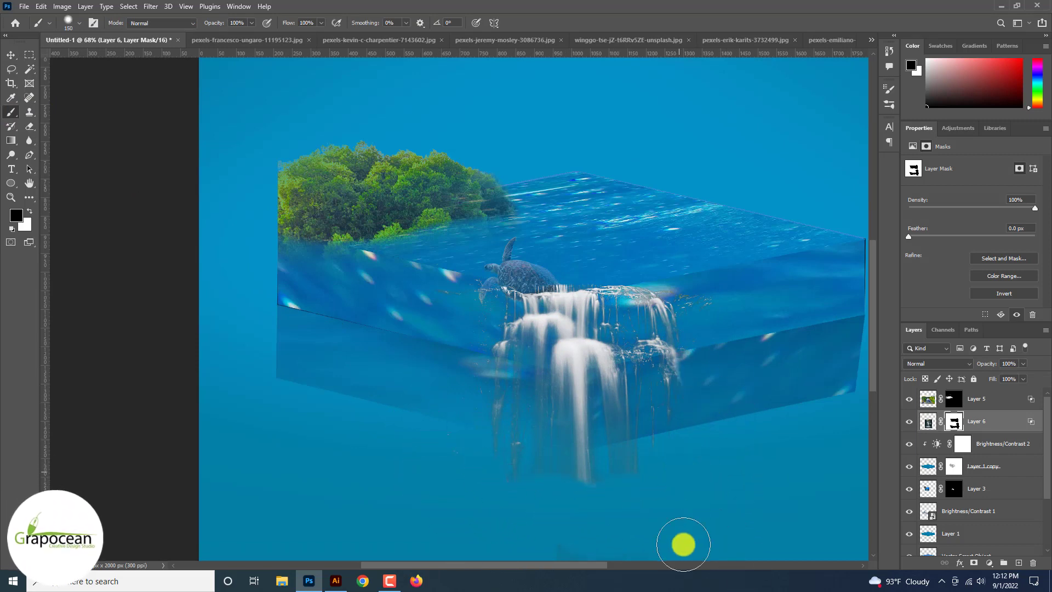
- Paint Layer 6's mask black to hide the spray right of the waterfall and its top edge under the turtle
drag(683, 544, 506, 532)
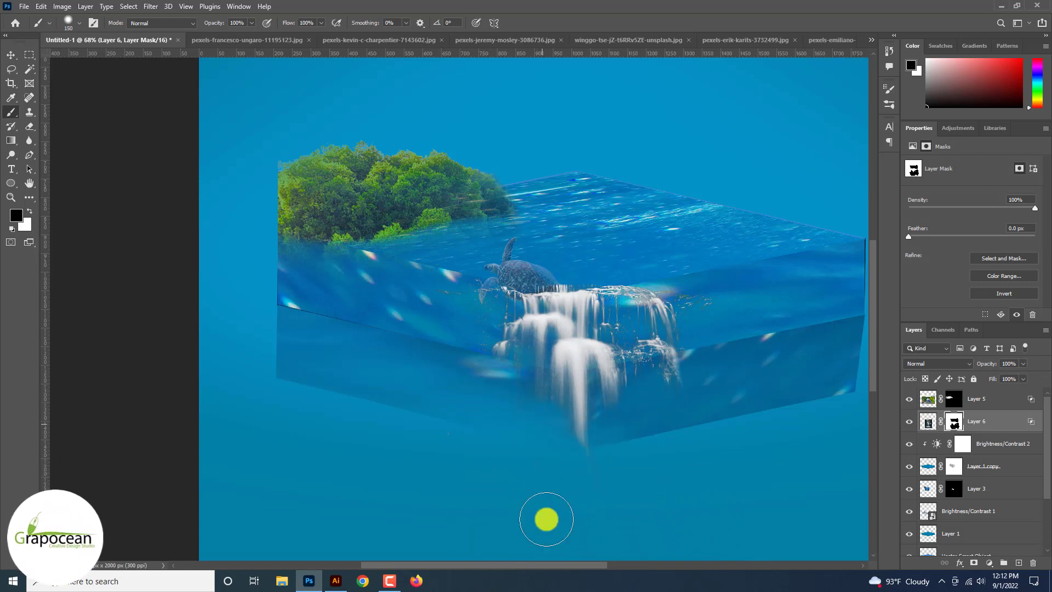
drag(693, 366, 700, 421)
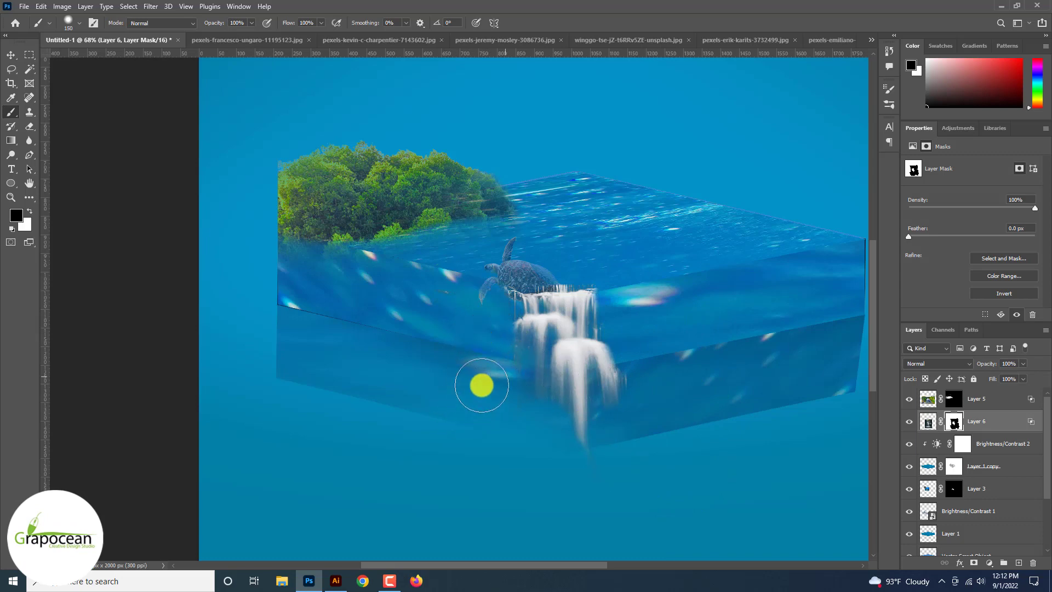
scroll(575, 323, up, 3)
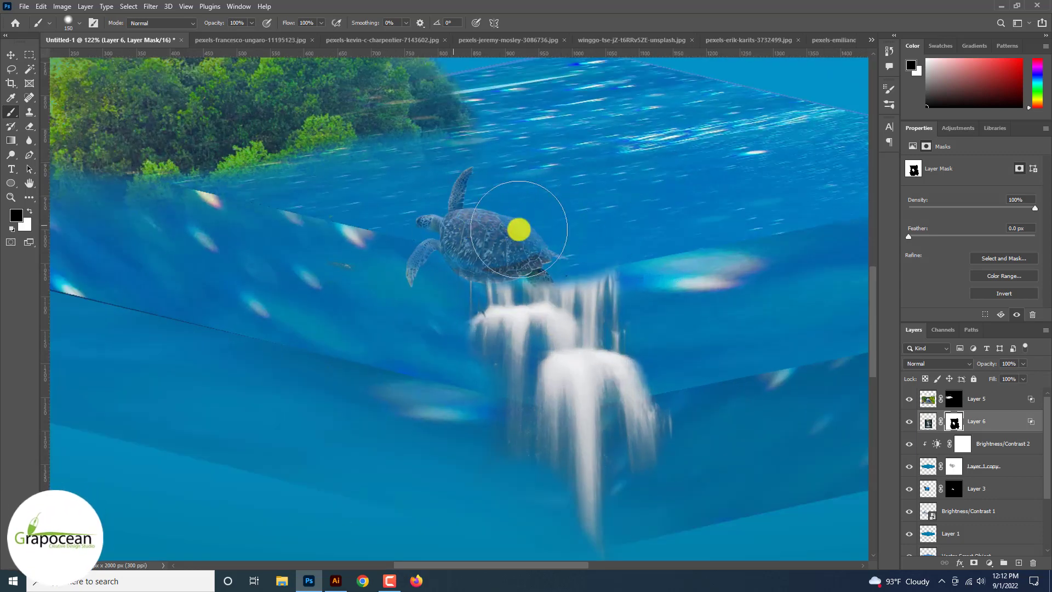
drag(619, 230, 563, 217)
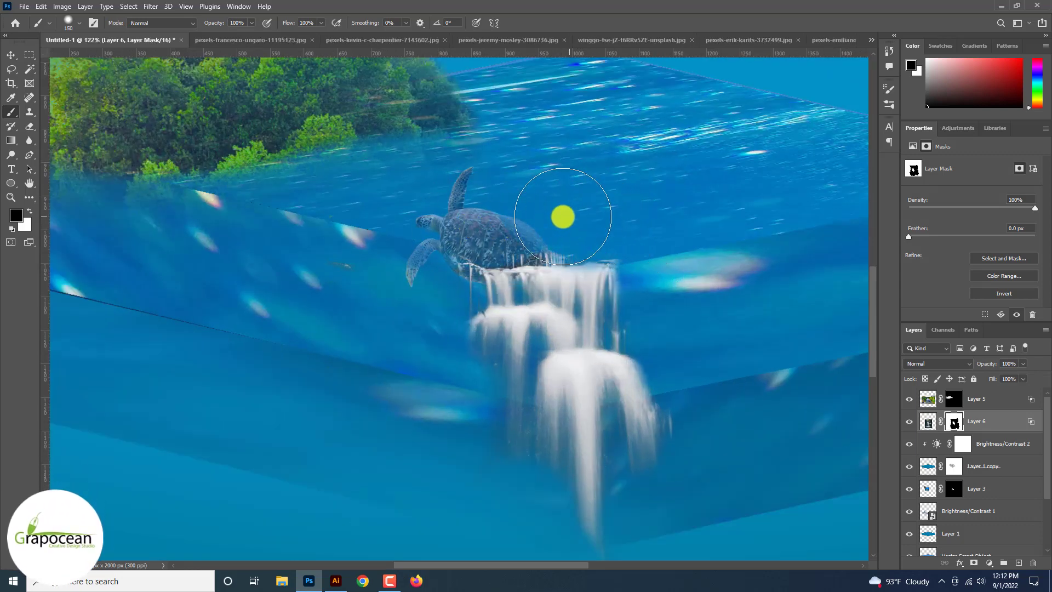
drag(485, 219, 610, 212)
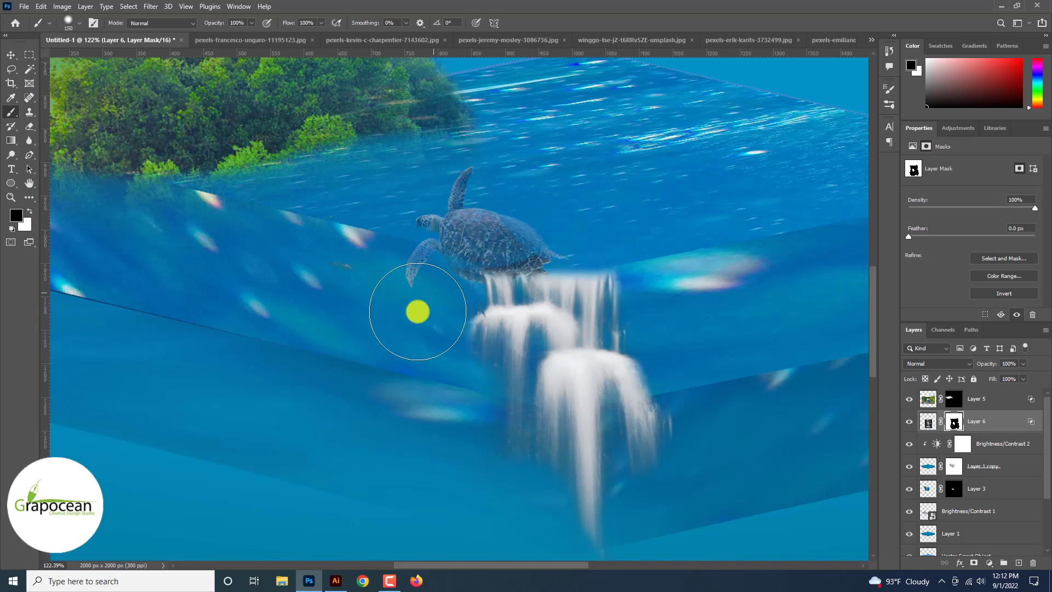
scroll(314, 406, down, 3)
scroll(314, 406, down, 2)
scroll(472, 441, up, 2)
scroll(472, 442, up, 2)
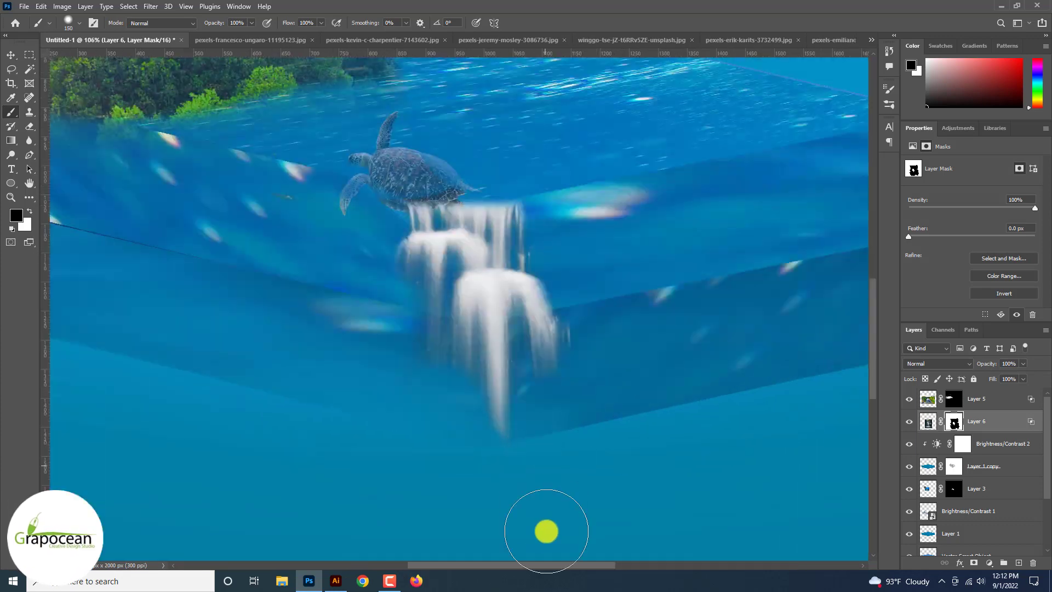
- Add a Brightness/Contrast adjustment with Contrast 95, clipped to the waterfall layer
click(988, 563)
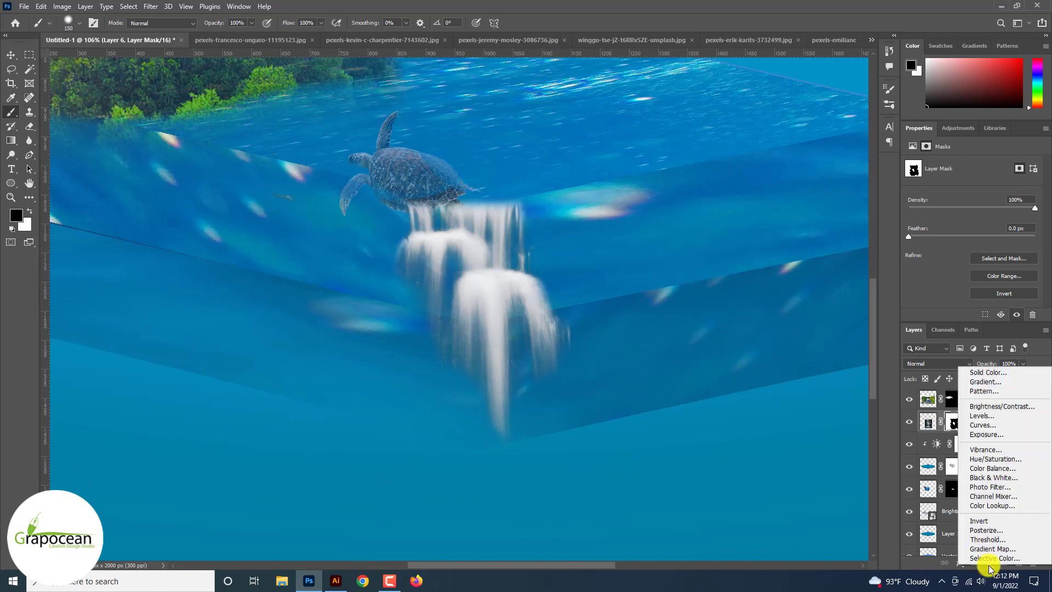
click(1003, 406)
drag(971, 213, 1032, 216)
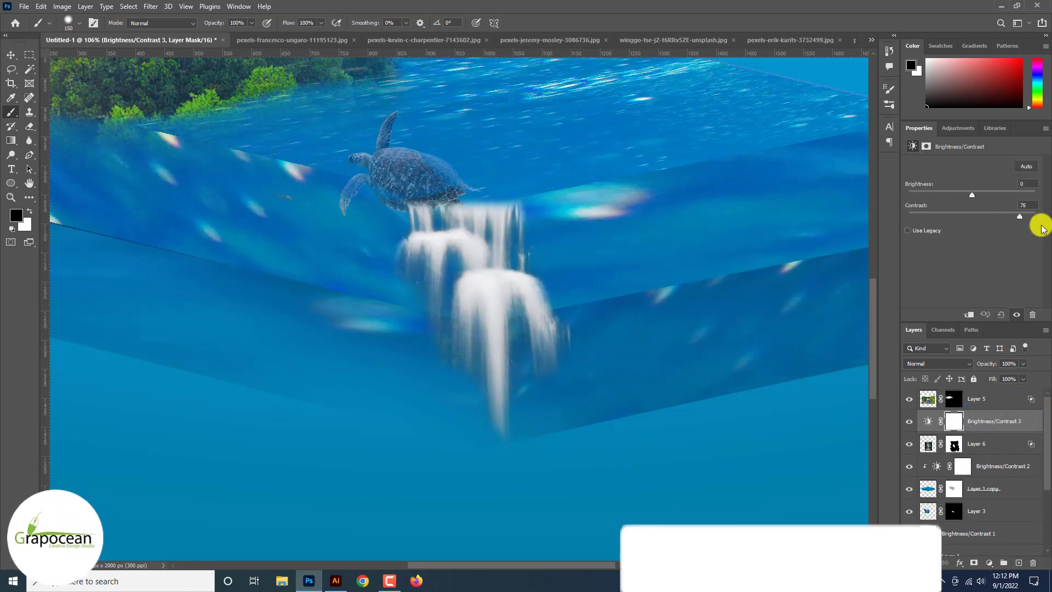
right_click(990, 421)
click(939, 371)
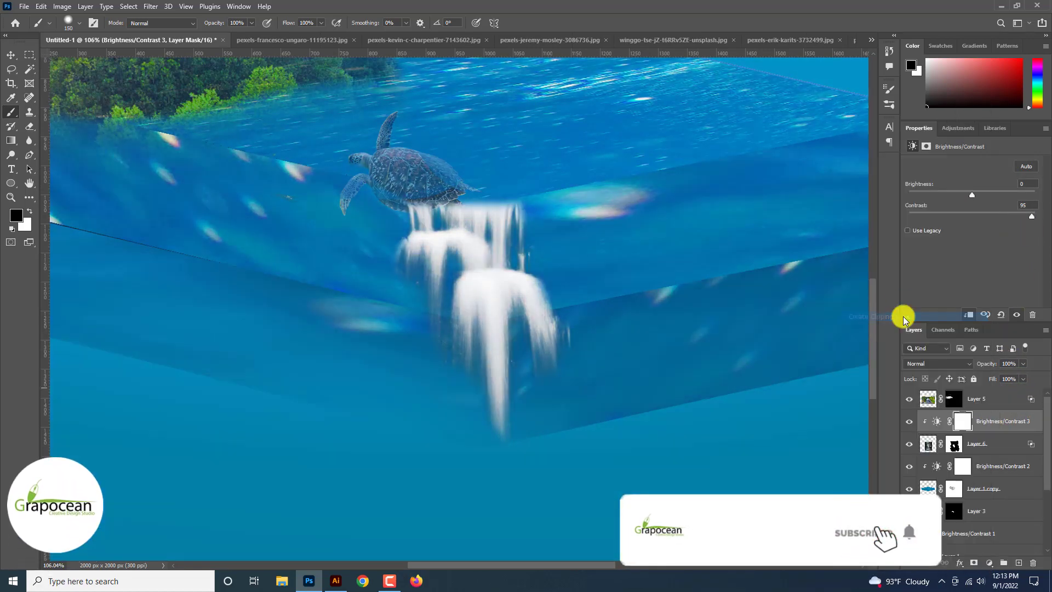
- Move the waterfall layer down onto the cube's front face
key(ctrl+0)
key(ctrl+minus)
scroll(653, 240, up, 3)
click(11, 55)
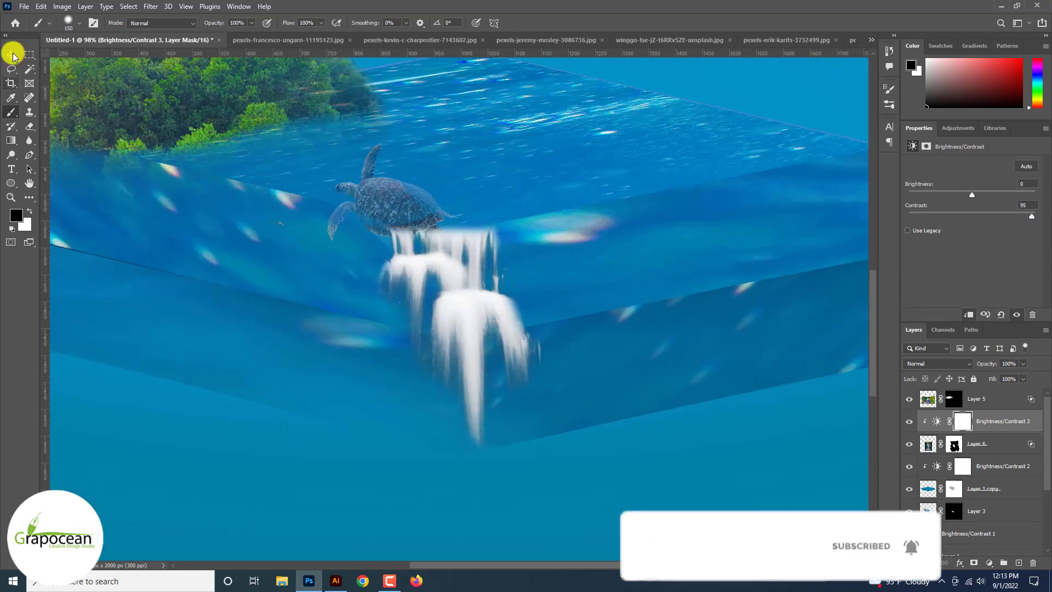
scroll(307, 227, down, 2)
drag(449, 307, 355, 222)
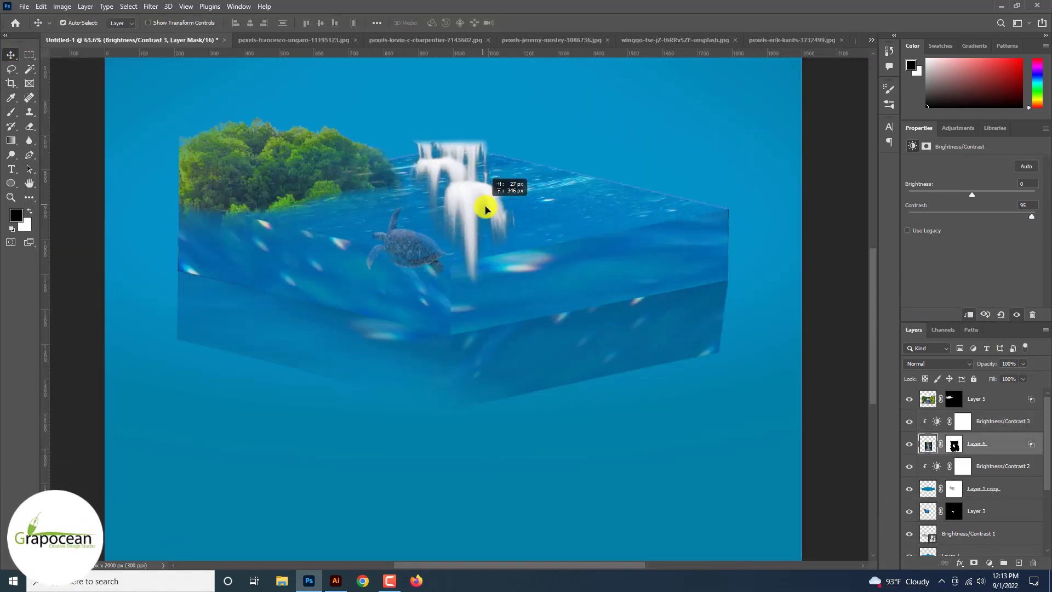
drag(355, 222, 471, 324)
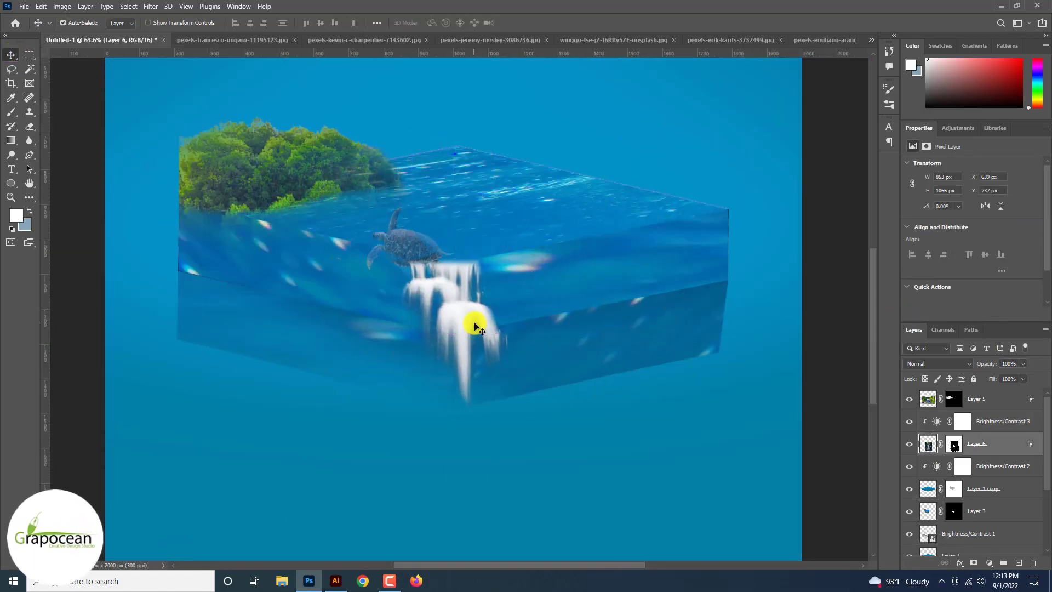
scroll(474, 321, down, 3)
scroll(474, 324, up, 2)
scroll(474, 325, up, 3)
scroll(474, 325, up, 2)
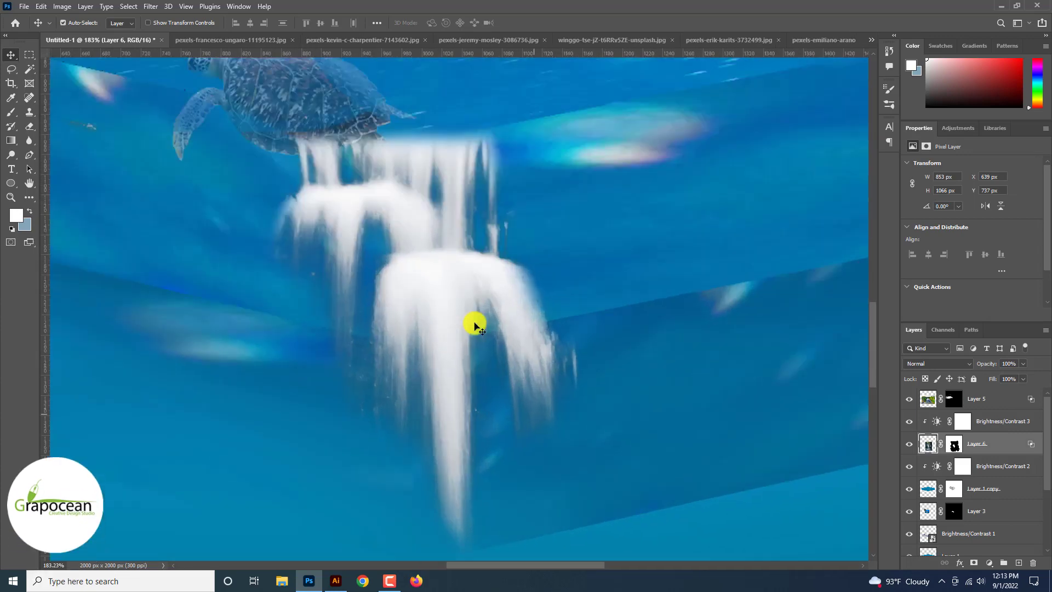
scroll(475, 325, down, 2)
scroll(474, 321, down, 2)
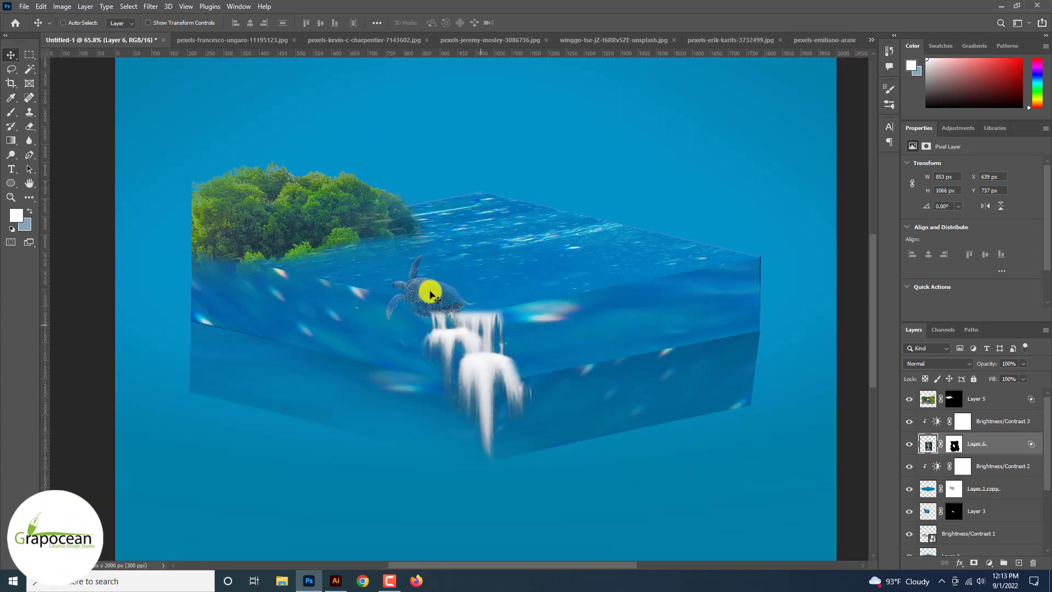
- Shift Layer 3 up and right with Free Transform, then begin opening image files
drag(419, 289, 453, 253)
key(ctrl+z)
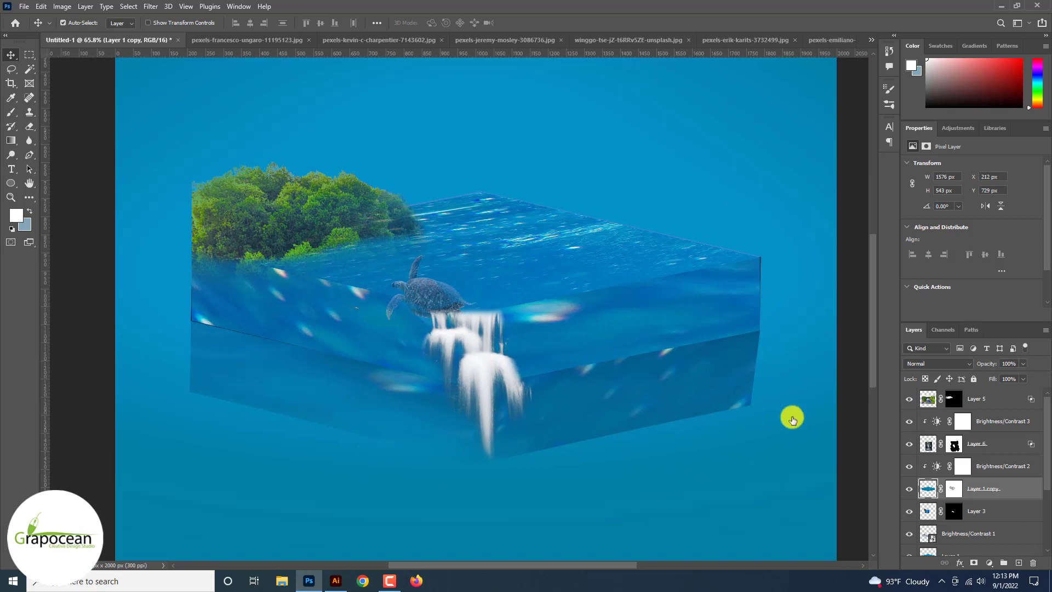
click(977, 511)
key(ctrl+t)
drag(425, 298, 451, 257)
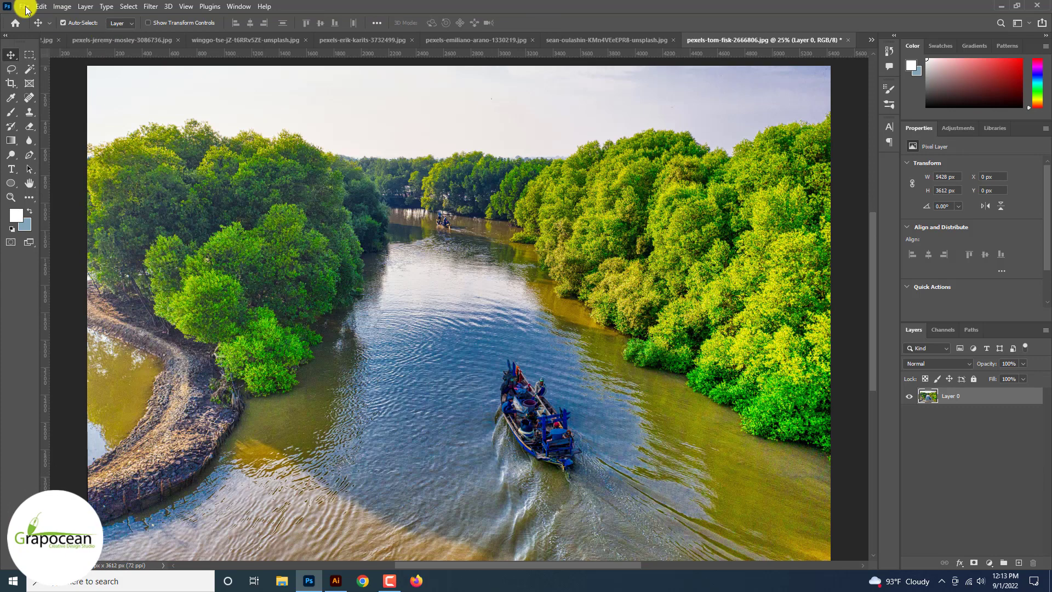
click(25, 10)
click(44, 28)
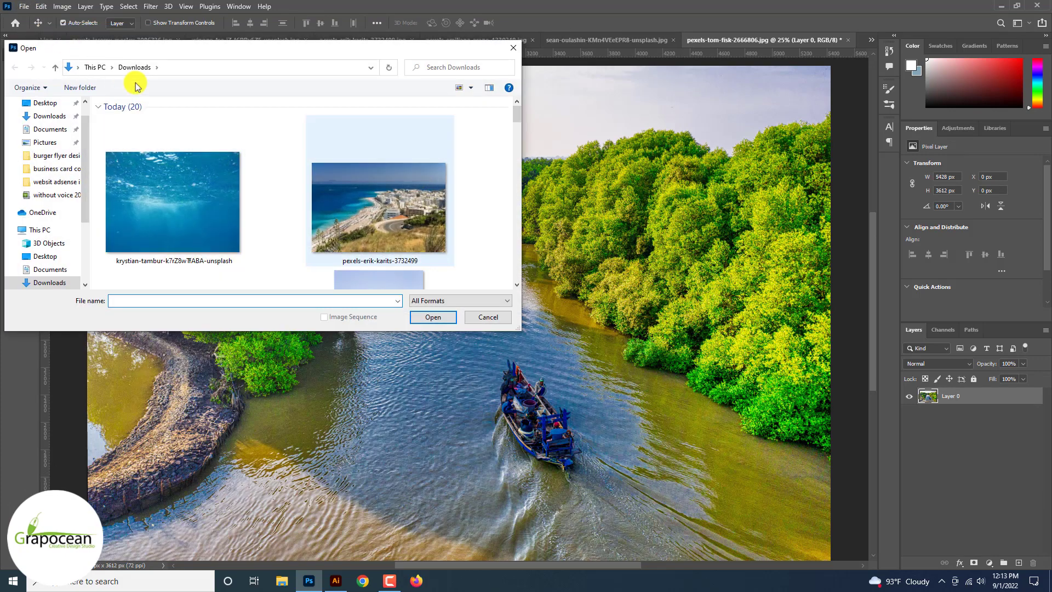
- Open the pexels-alba-chiara-oldoini-2567550 image together with the city towers photo
scroll(378, 224, down, 2)
click(379, 224)
scroll(338, 229, down, 2)
ctrl+click(205, 229)
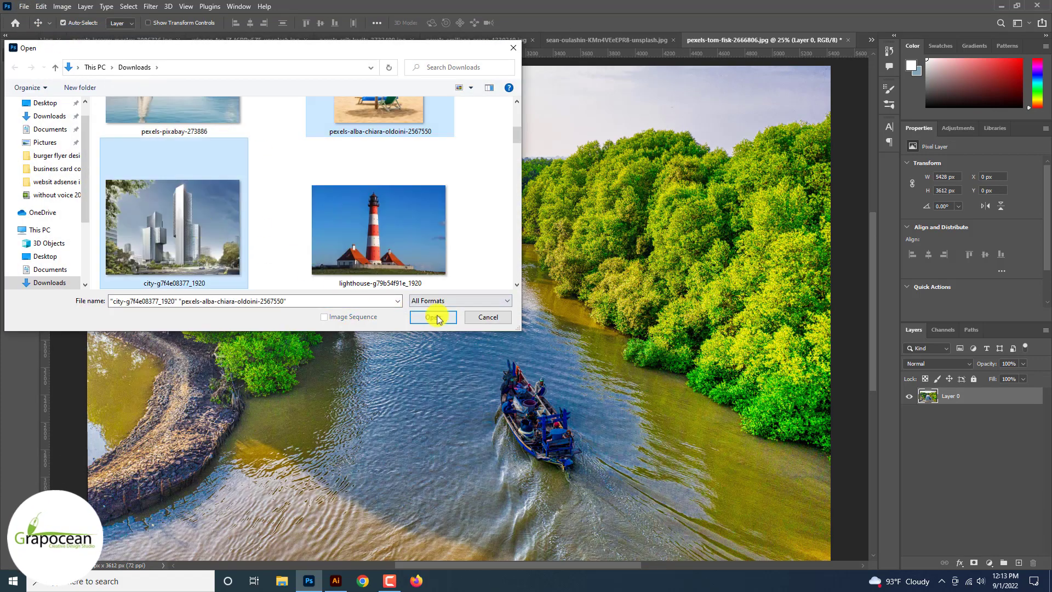
click(433, 316)
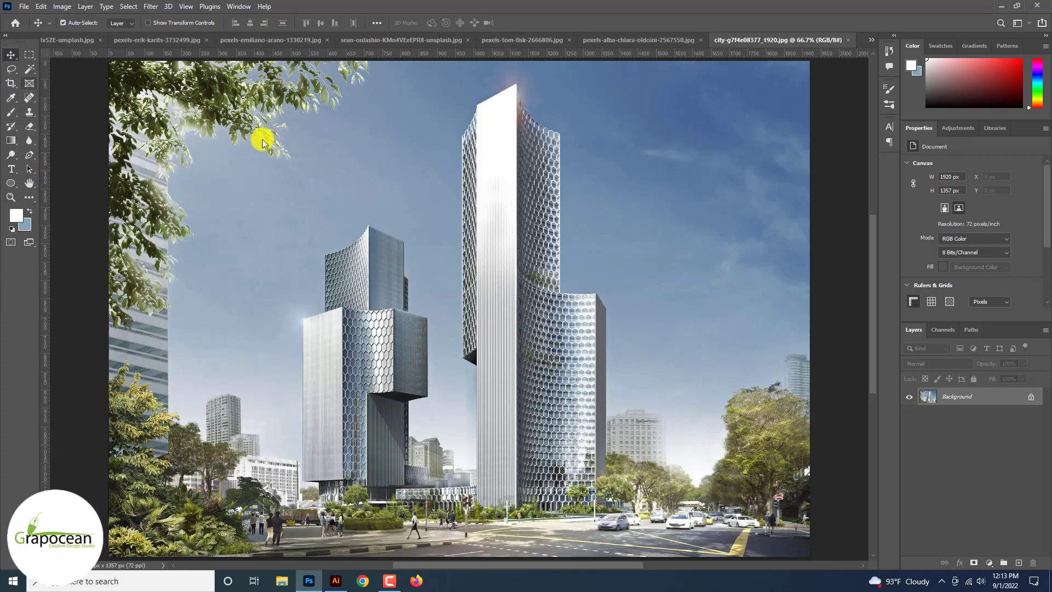
- Select the city photo's blue sky with Color Range, sampling several sky tones
click(128, 6)
click(171, 113)
click(414, 176)
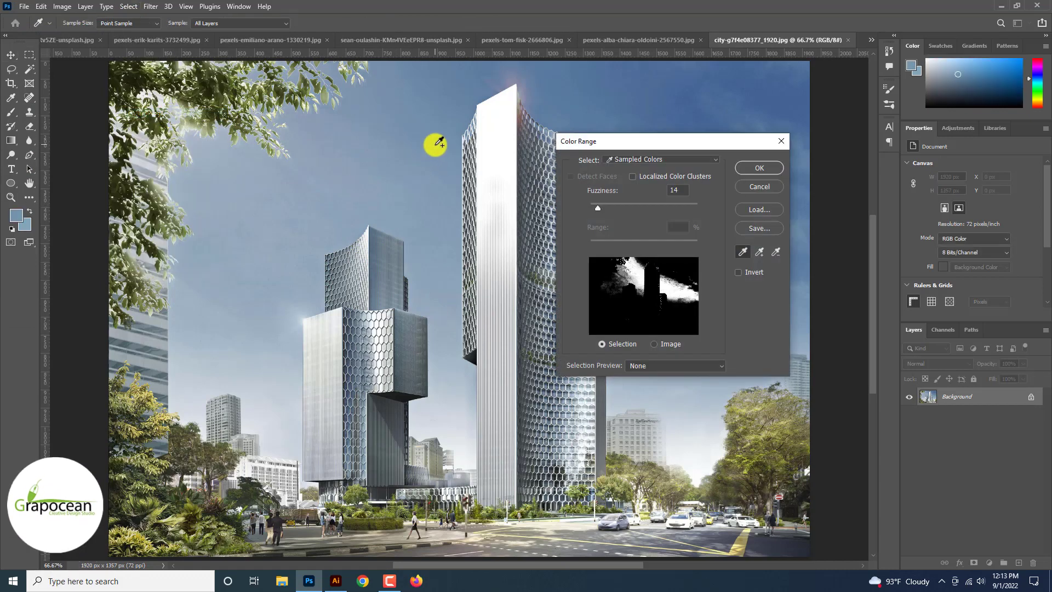
scroll(496, 112, up, 1)
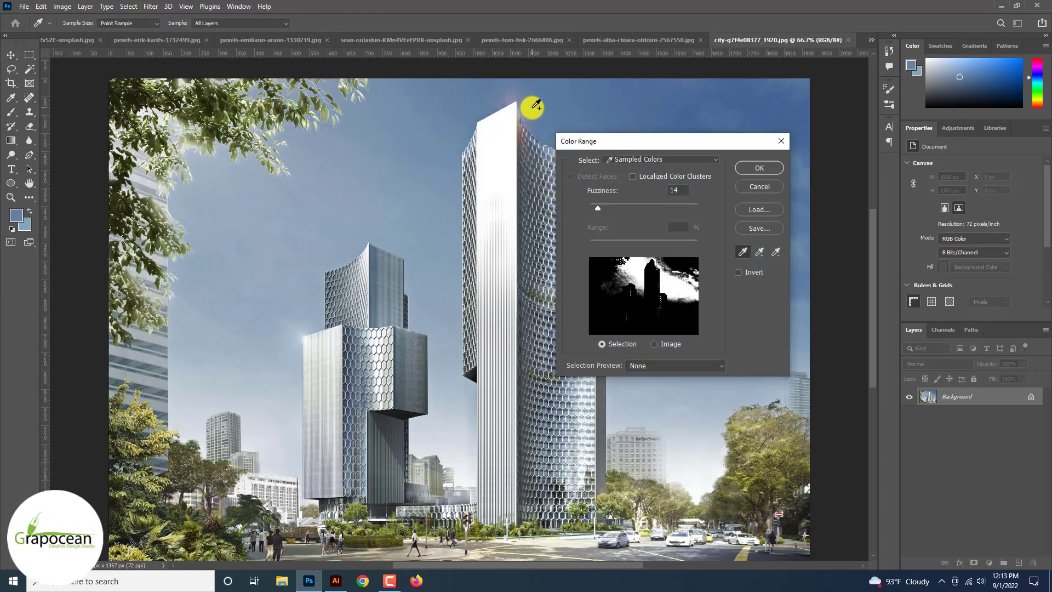
scroll(535, 105, up, 1)
scroll(509, 129, up, 1)
drag(580, 141, 636, 268)
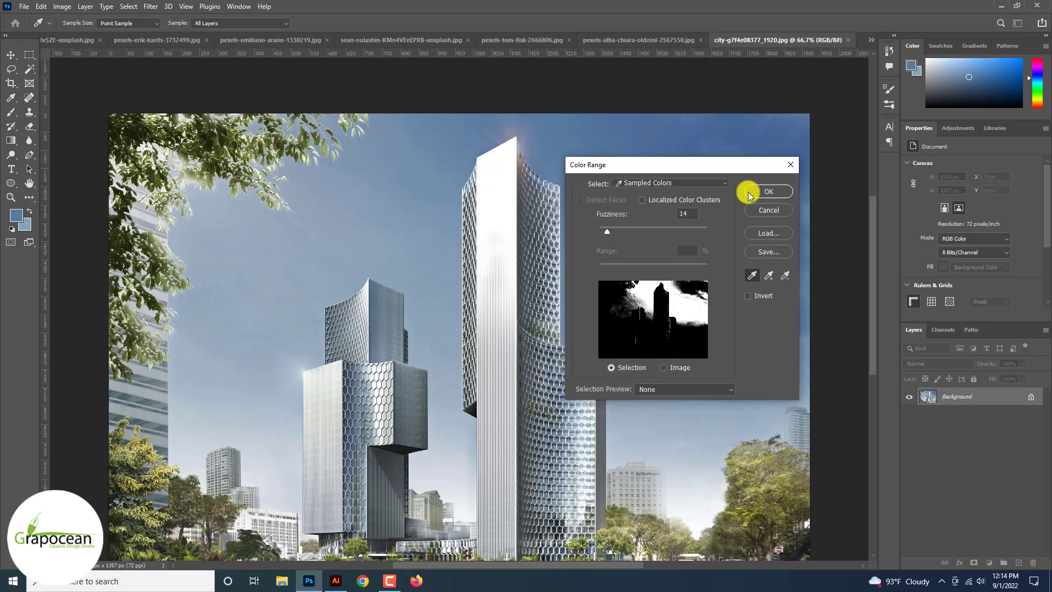
click(426, 278)
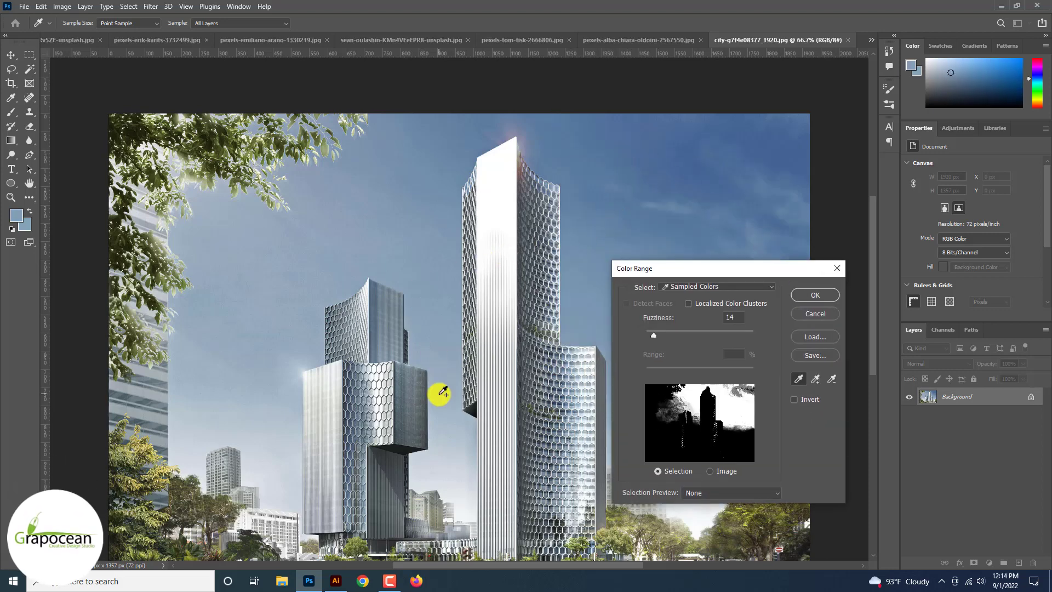
click(459, 500)
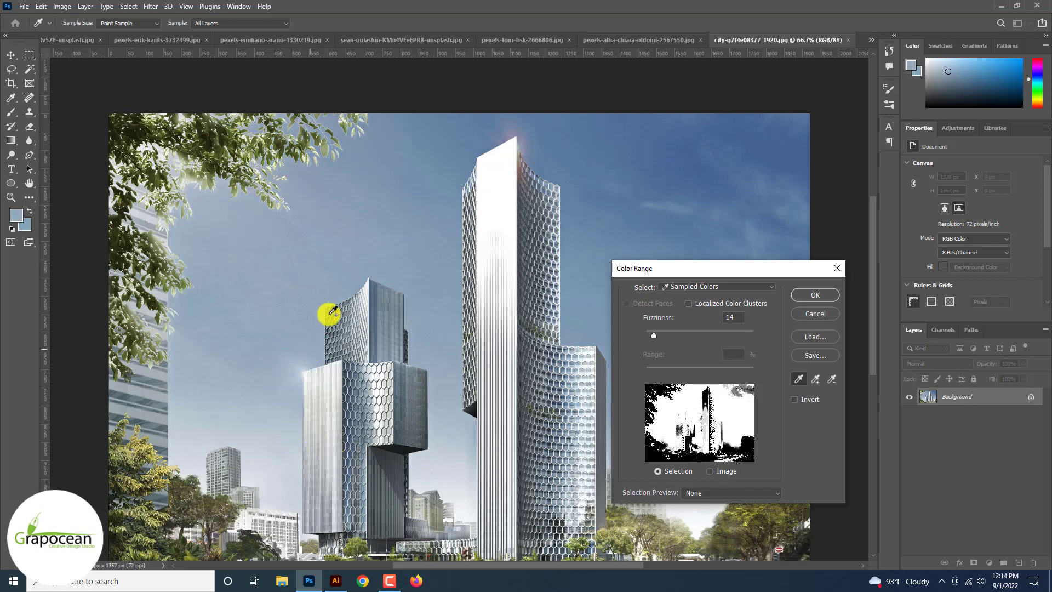
click(813, 296)
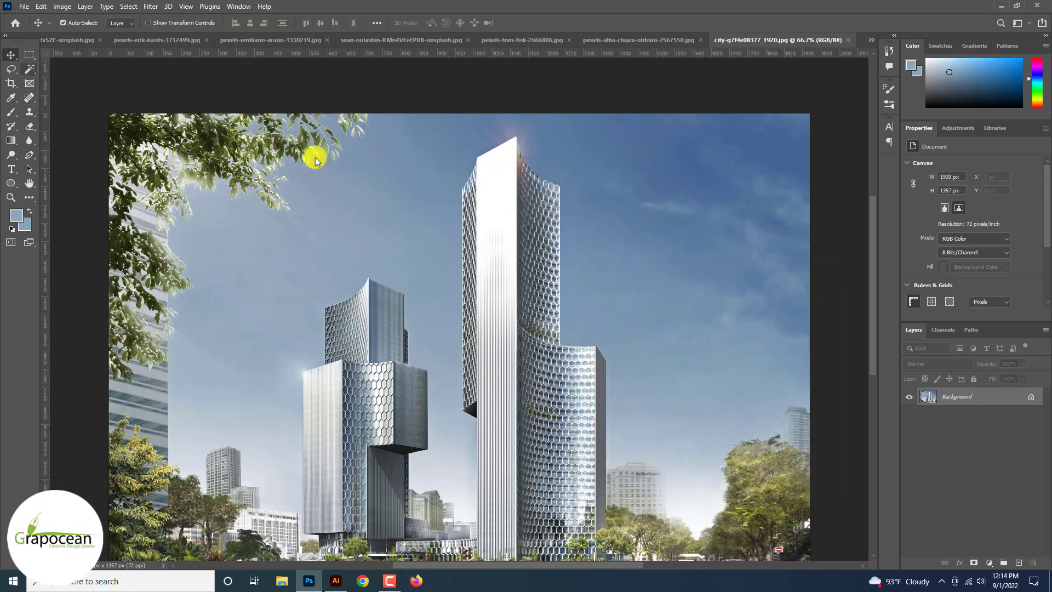
click(29, 54)
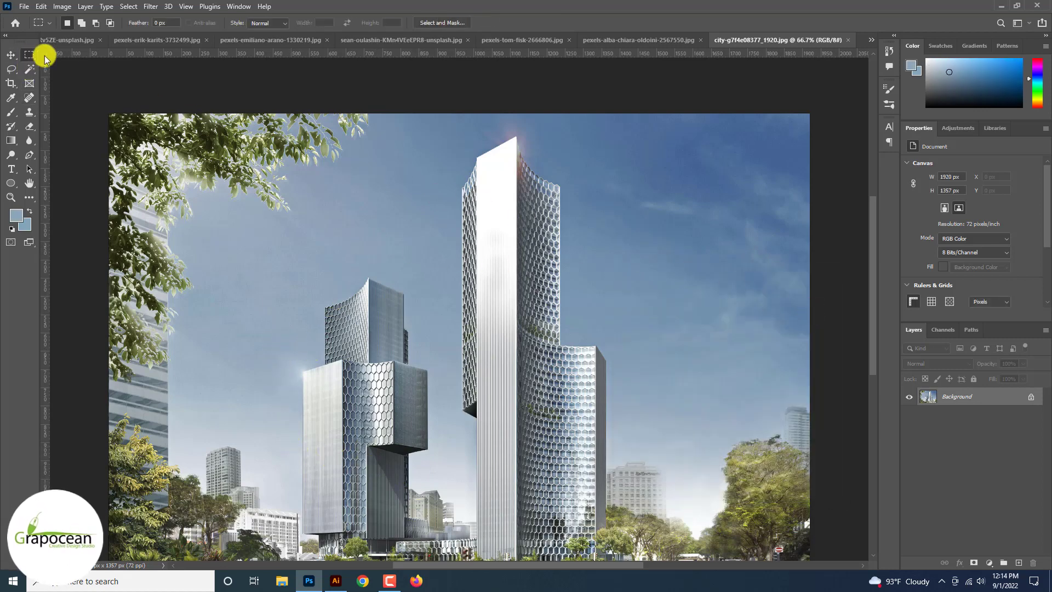
- In Select and Mask, preview the selection as an Overlay at 86% opacity
click(443, 23)
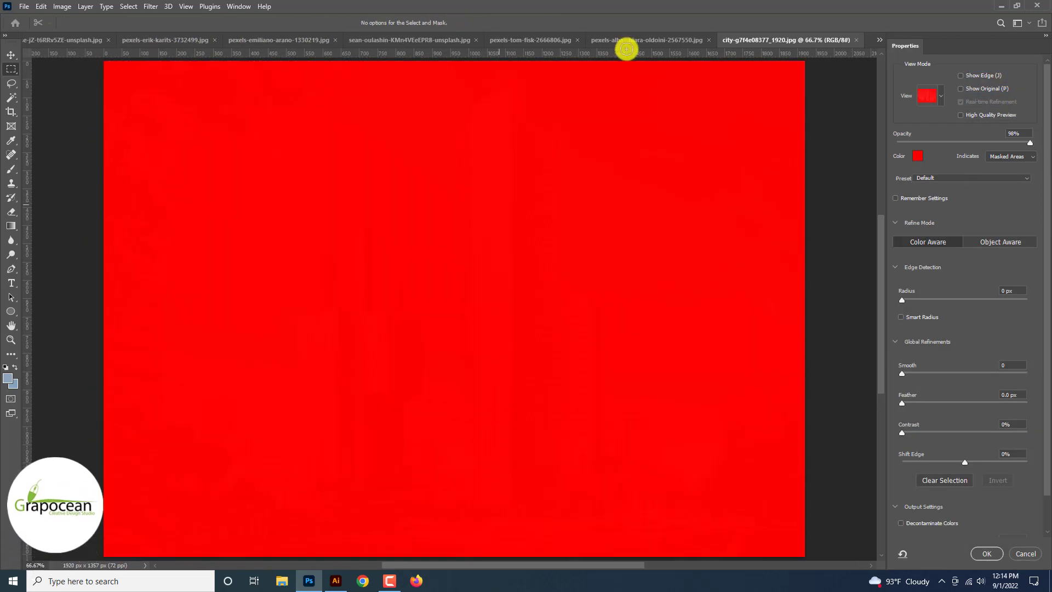
click(938, 98)
click(915, 209)
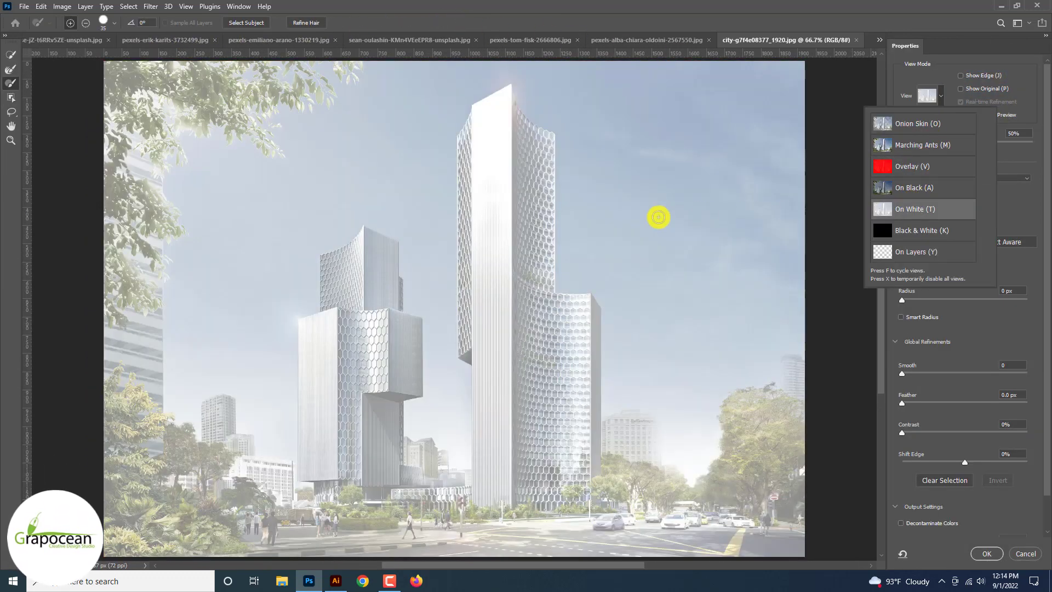
click(942, 96)
click(906, 166)
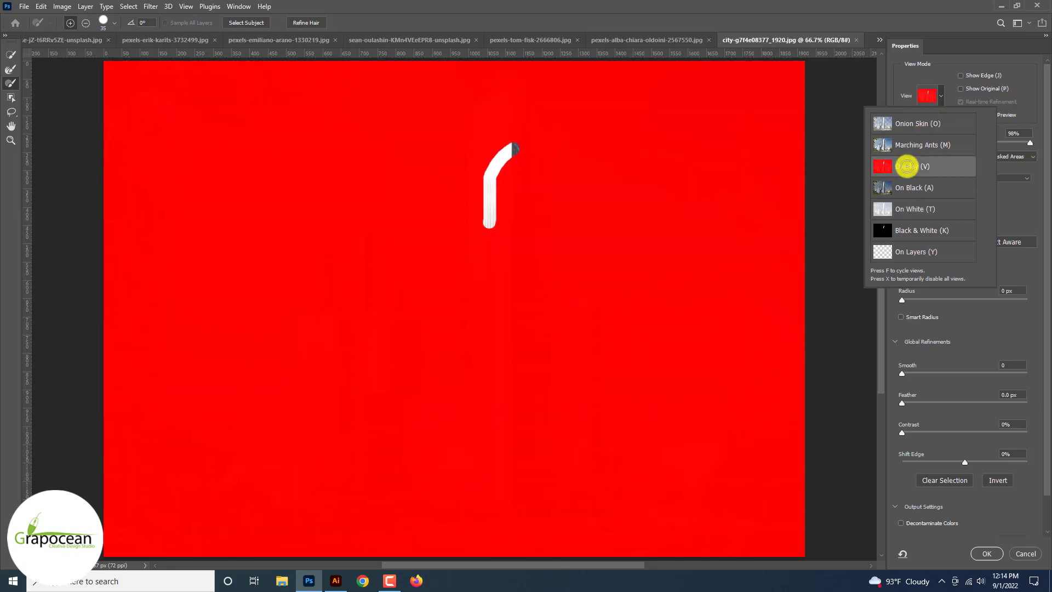
click(1010, 143)
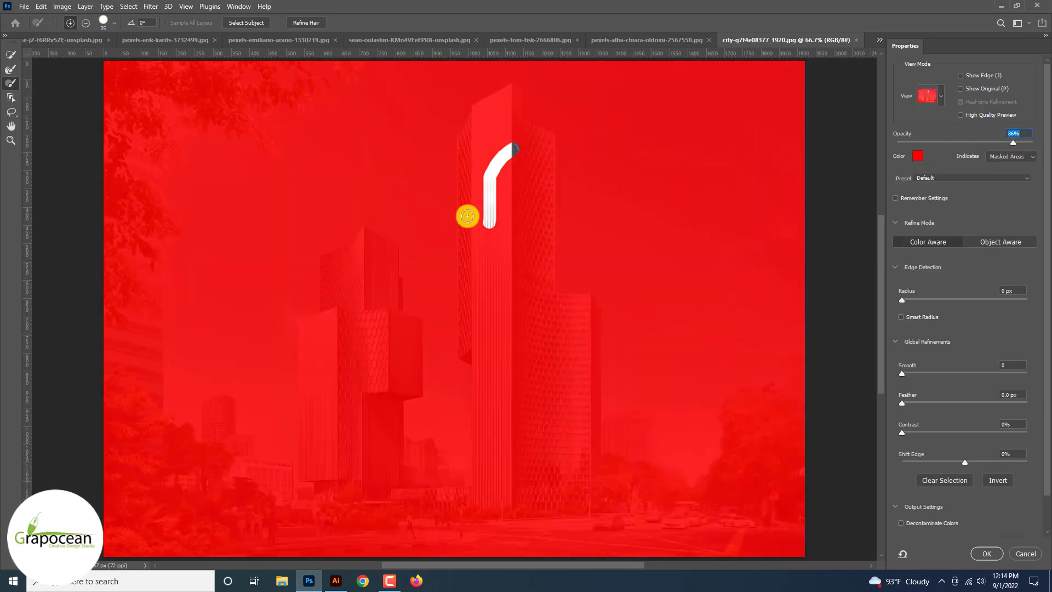
- Brush the two towers, their base, trees and low buildings into the selection, refining the edges
click(11, 54)
drag(509, 183, 530, 149)
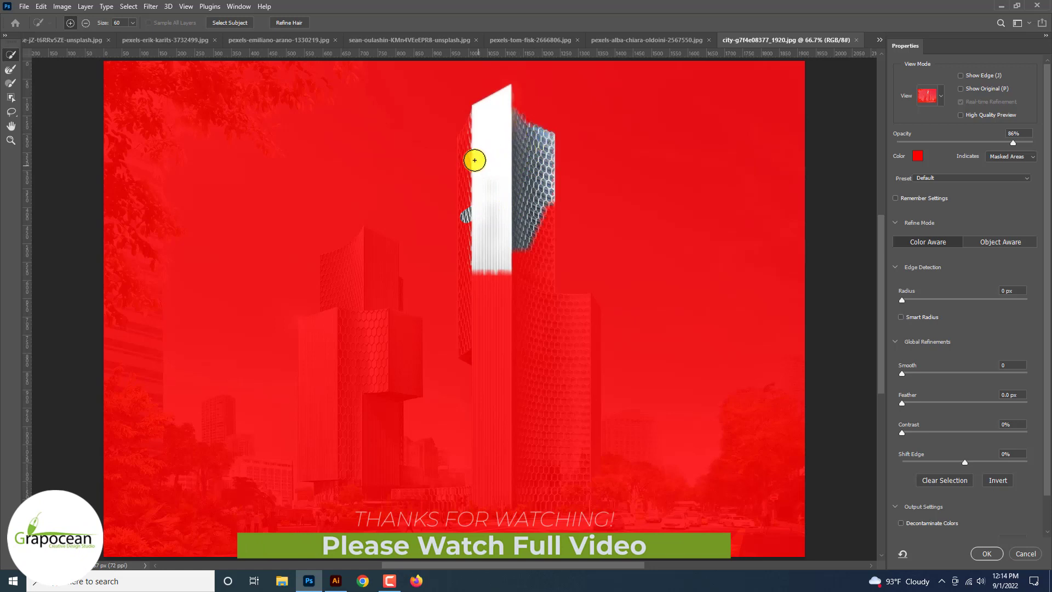
mouse_move(473, 133)
mouse_down()
mouse_move(484, 303)
mouse_move(511, 396)
mouse_up()
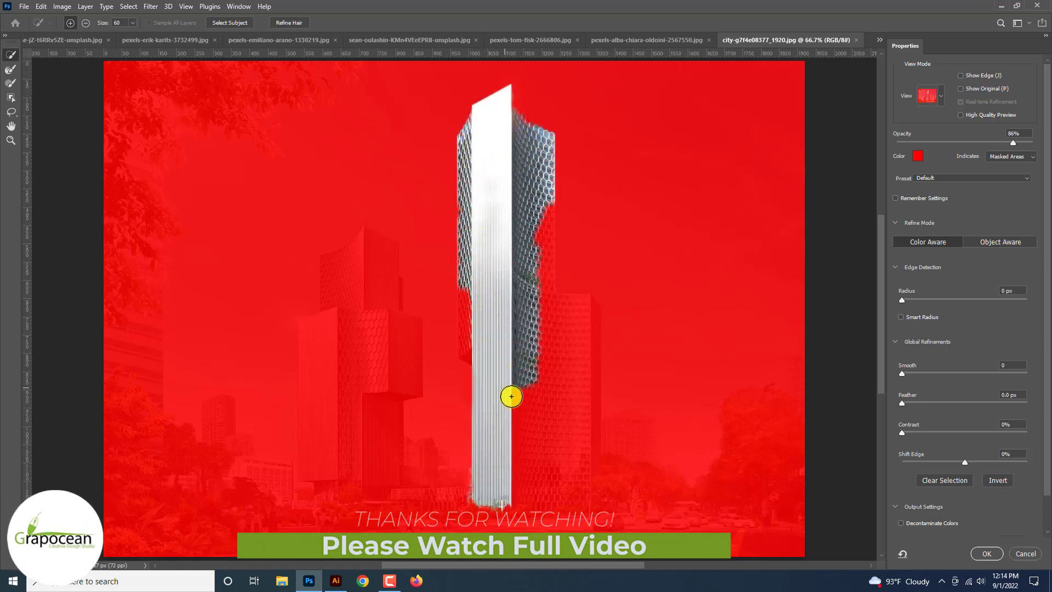
mouse_move(574, 333)
mouse_down()
mouse_move(570, 308)
mouse_move(570, 392)
mouse_move(588, 352)
mouse_up()
mouse_move(562, 472)
mouse_down()
mouse_move(538, 493)
mouse_move(586, 495)
mouse_up()
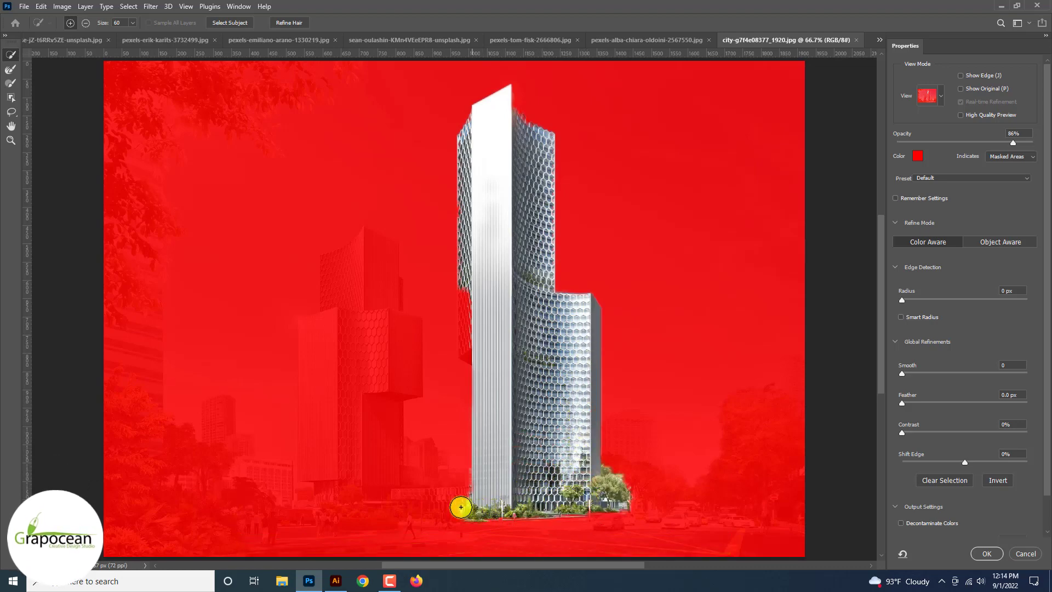
mouse_move(460, 506)
mouse_down()
mouse_move(357, 493)
mouse_move(337, 459)
mouse_move(336, 356)
mouse_move(369, 272)
mouse_move(384, 327)
mouse_up()
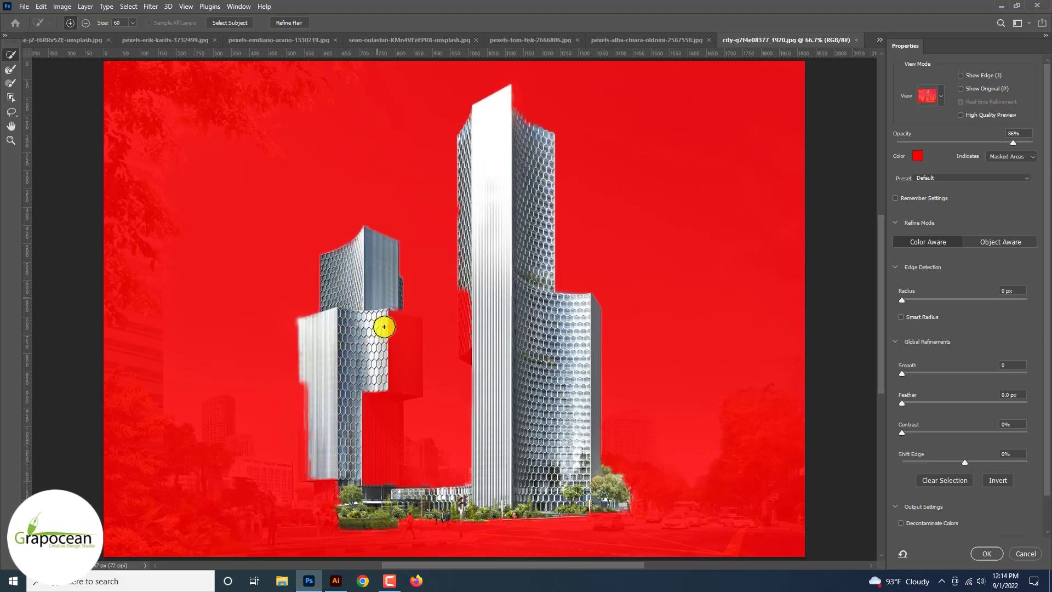
key(b)
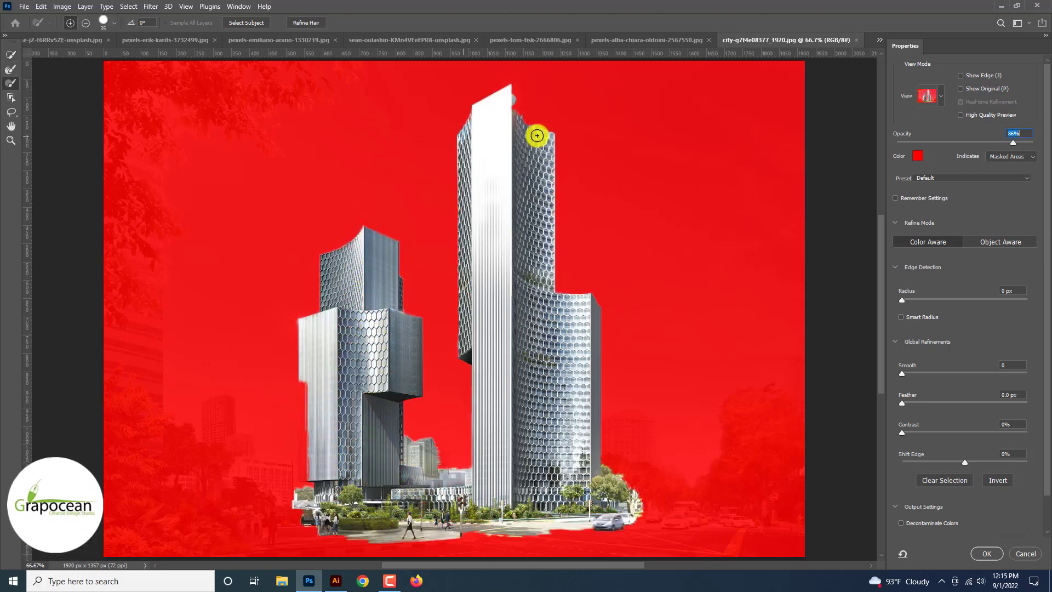
drag(512, 99, 527, 127)
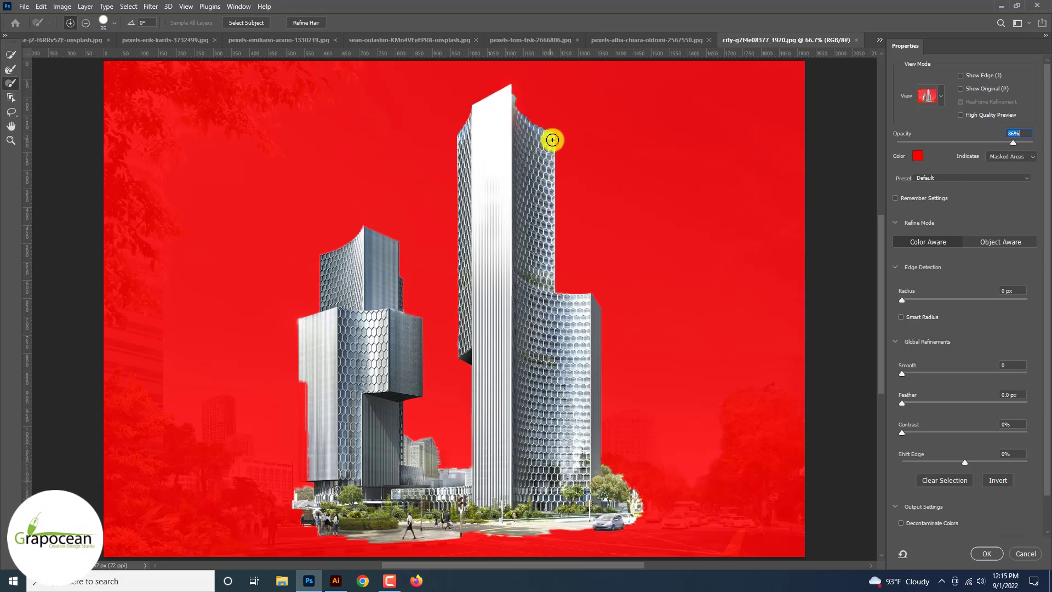
- Apply the refined selection as a layer mask that cuts the towers out of the city photo
click(986, 553)
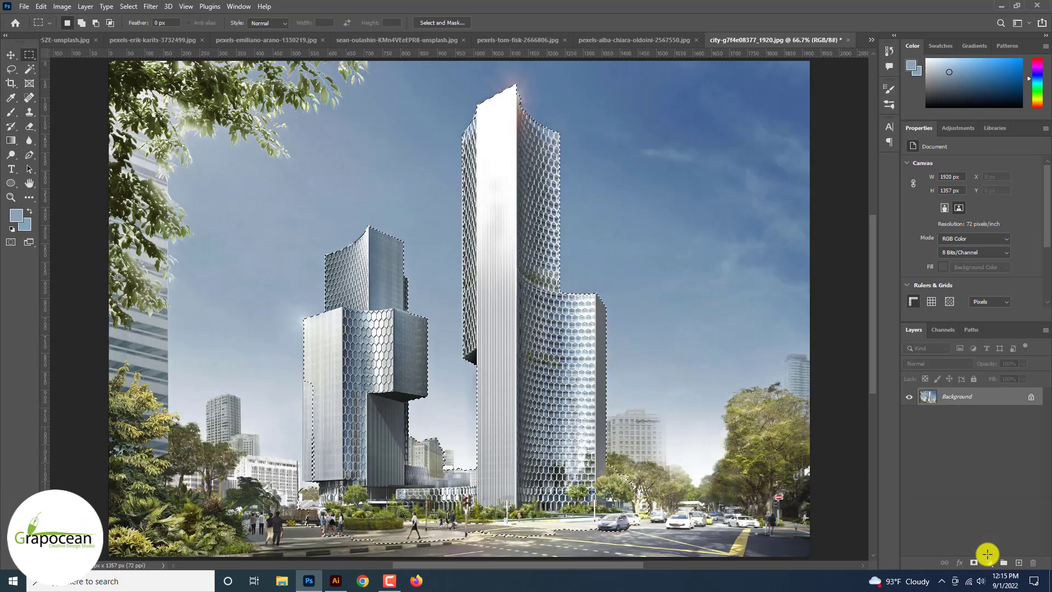
click(974, 563)
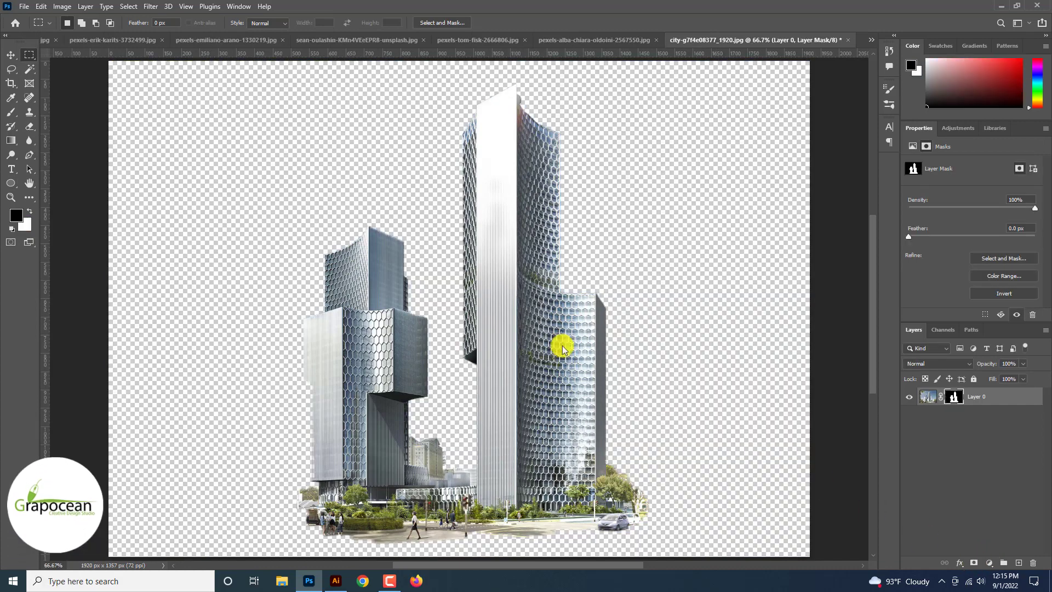
click(10, 54)
- Switch between the river and city documents, then target the towers layer's pixels
mouse_move(529, 237)
mouse_down()
mouse_move(581, 356)
mouse_move(839, 70)
mouse_up()
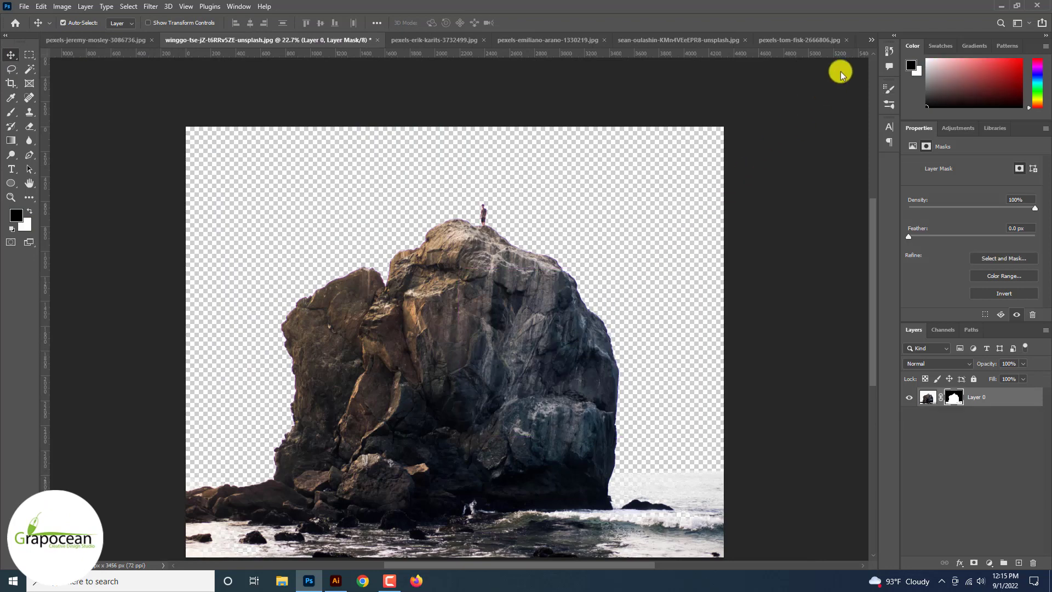
click(870, 39)
click(802, 40)
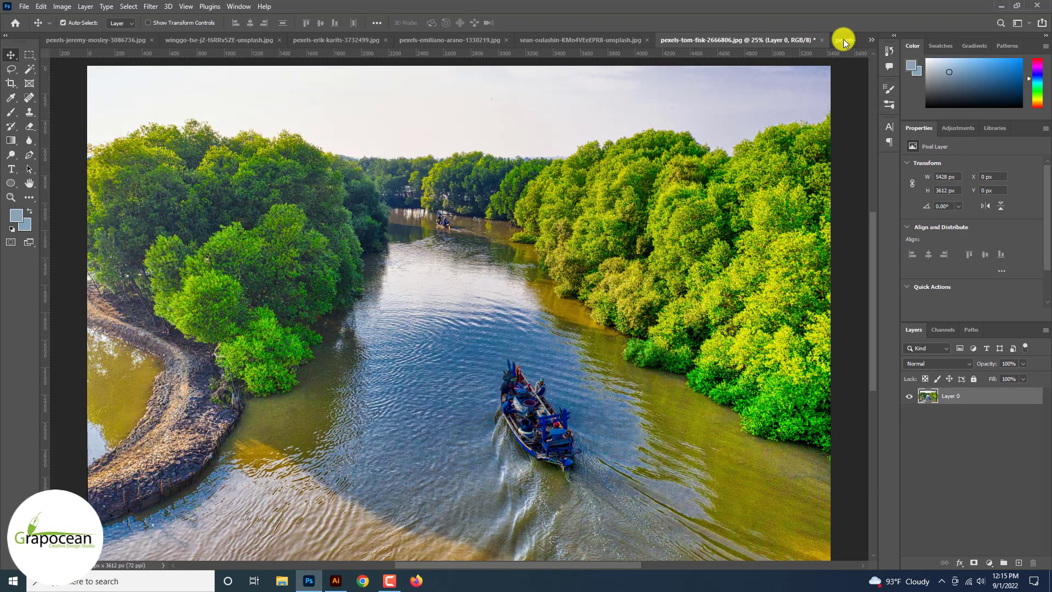
click(843, 41)
click(916, 164)
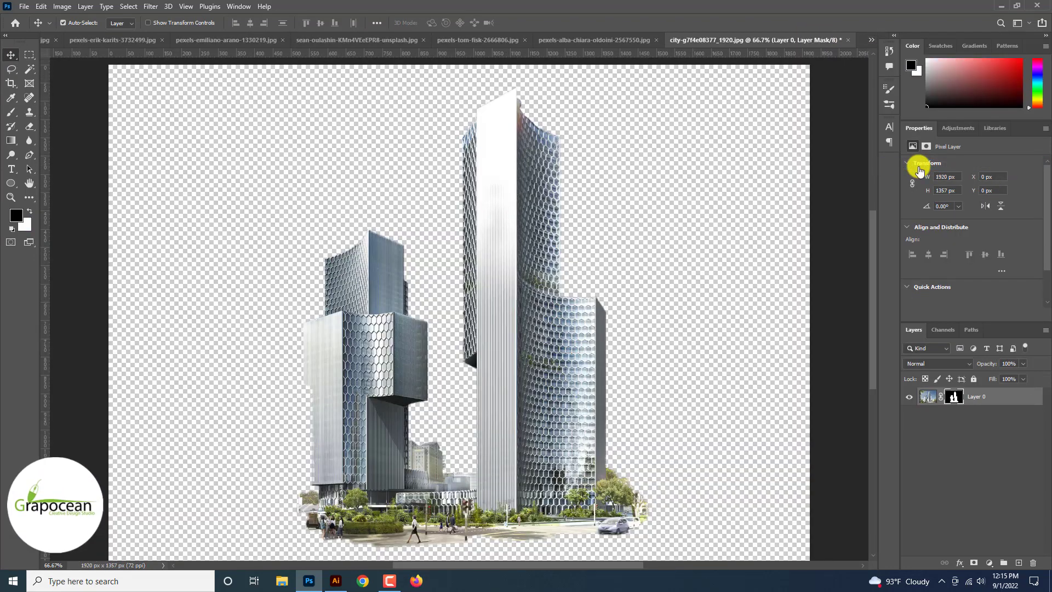
click(925, 397)
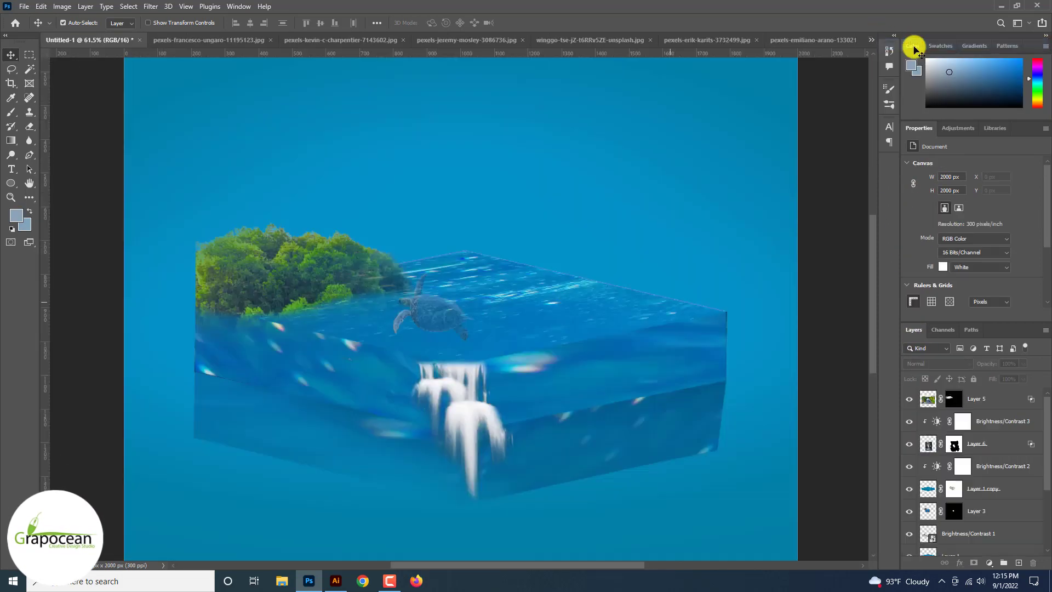
- Bring the towers into the poster, scaled to about a third and set on the water
drag(894, 187, 912, 42)
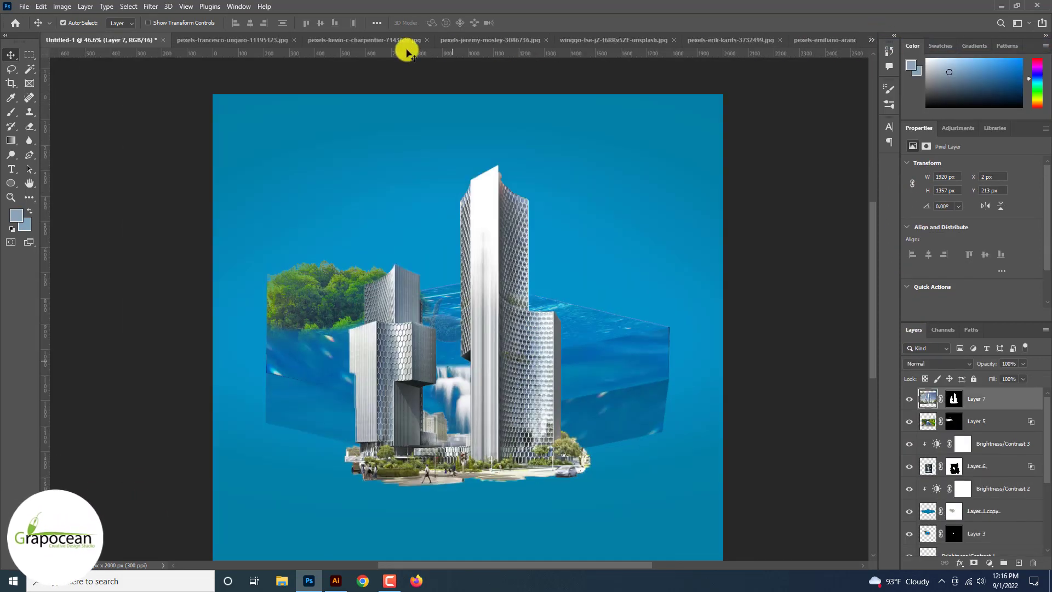
drag(498, 369, 498, 277)
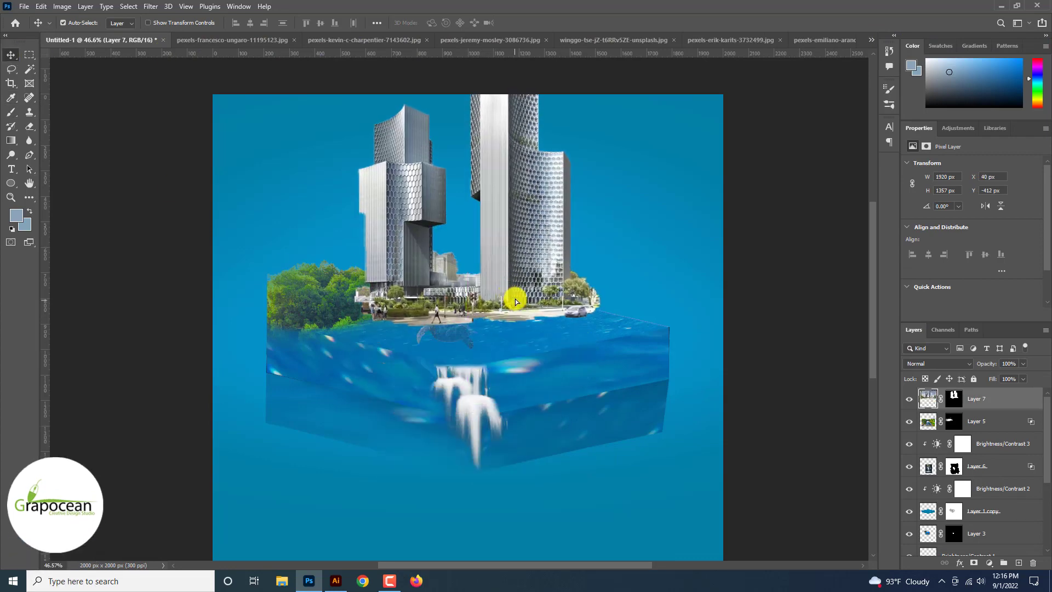
key(ctrl+t)
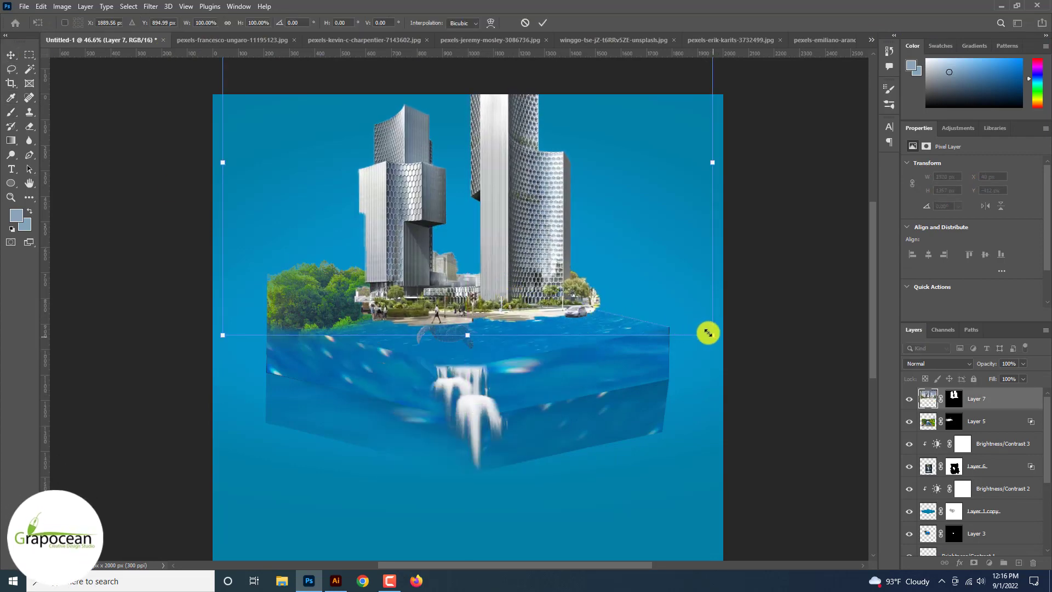
drag(707, 333, 479, 287)
mouse_move(537, 305)
mouse_down()
mouse_move(556, 315)
mouse_move(498, 308)
mouse_up()
drag(417, 297, 476, 301)
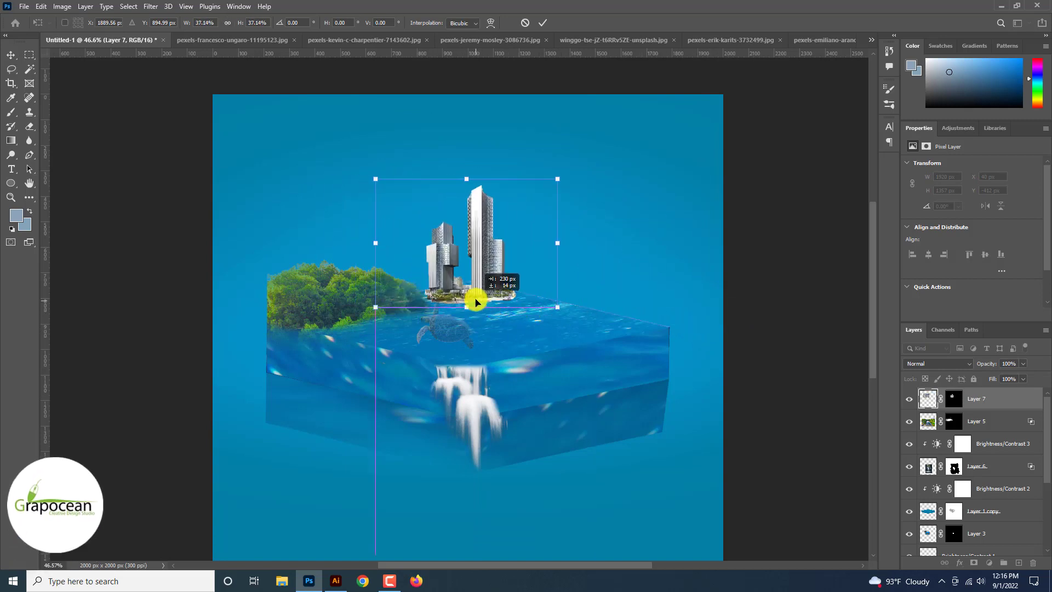
click(542, 23)
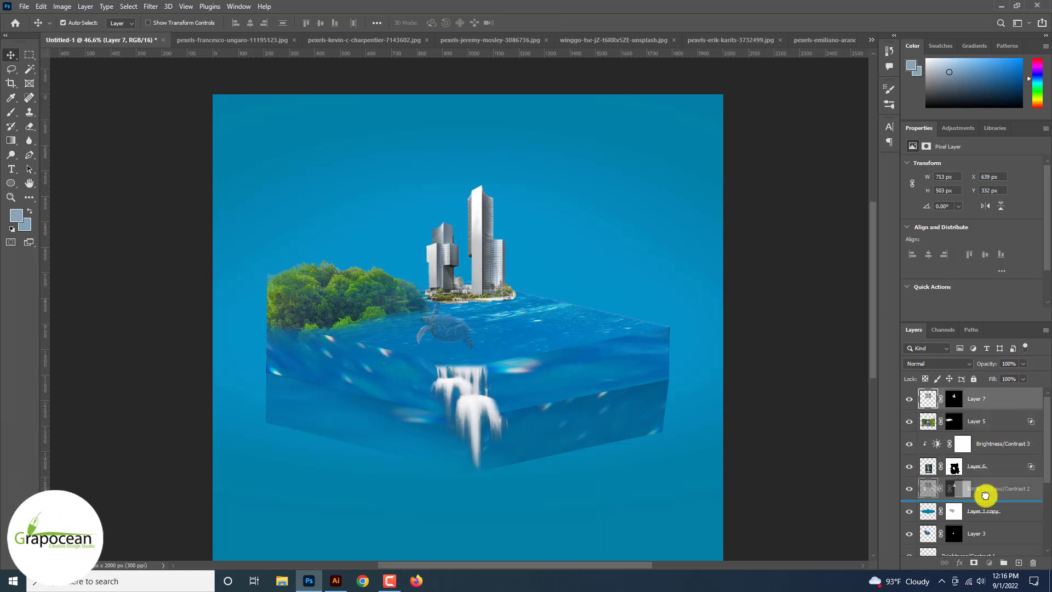
- Place the towers layer beneath the water layer and enlarge it to about 137%
drag(996, 406, 981, 511)
drag(493, 271, 493, 279)
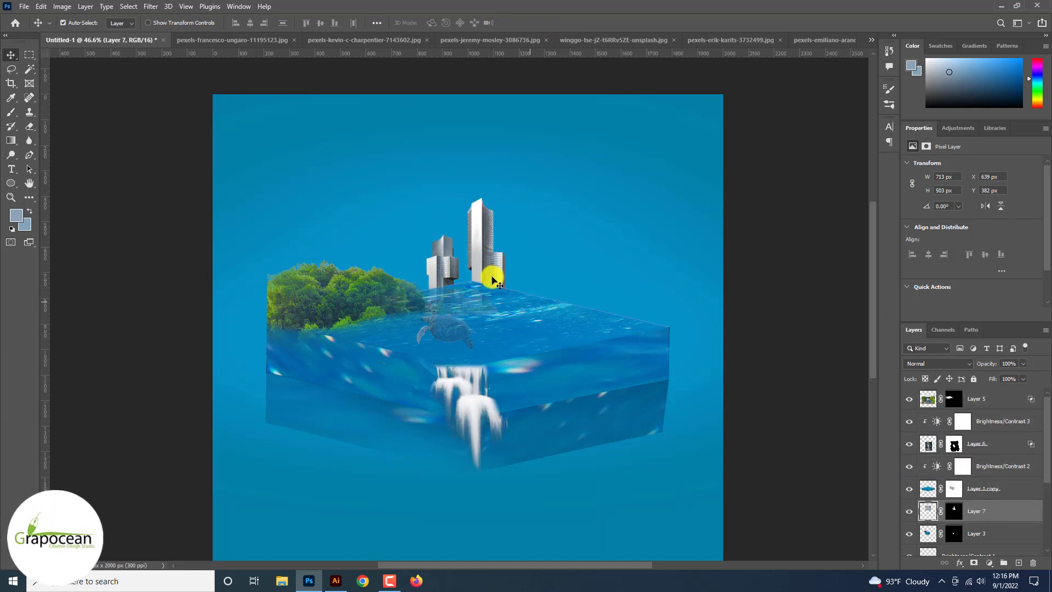
key(ctrl+t)
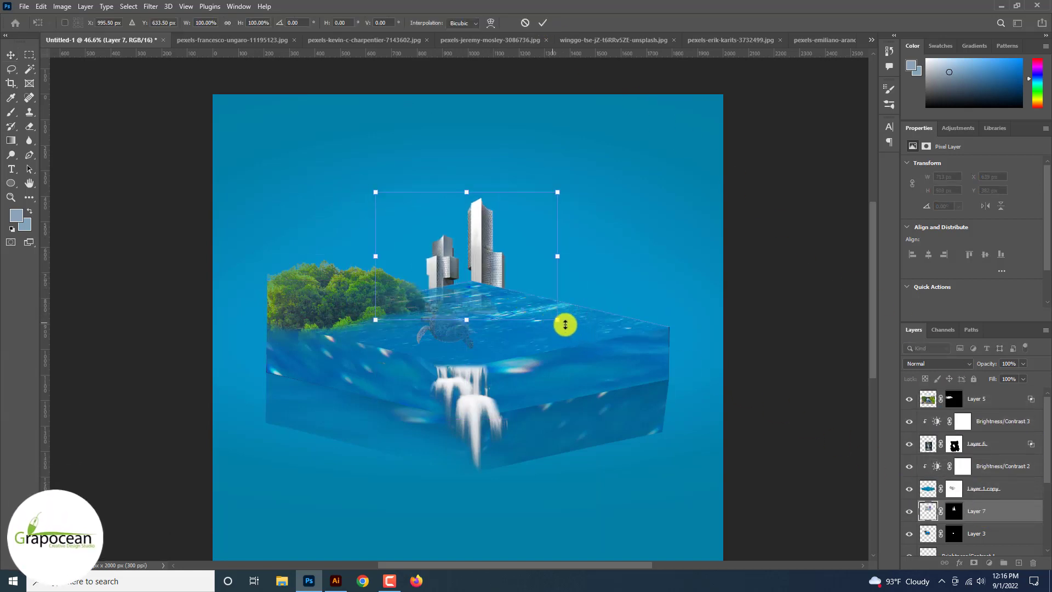
drag(565, 325, 510, 313)
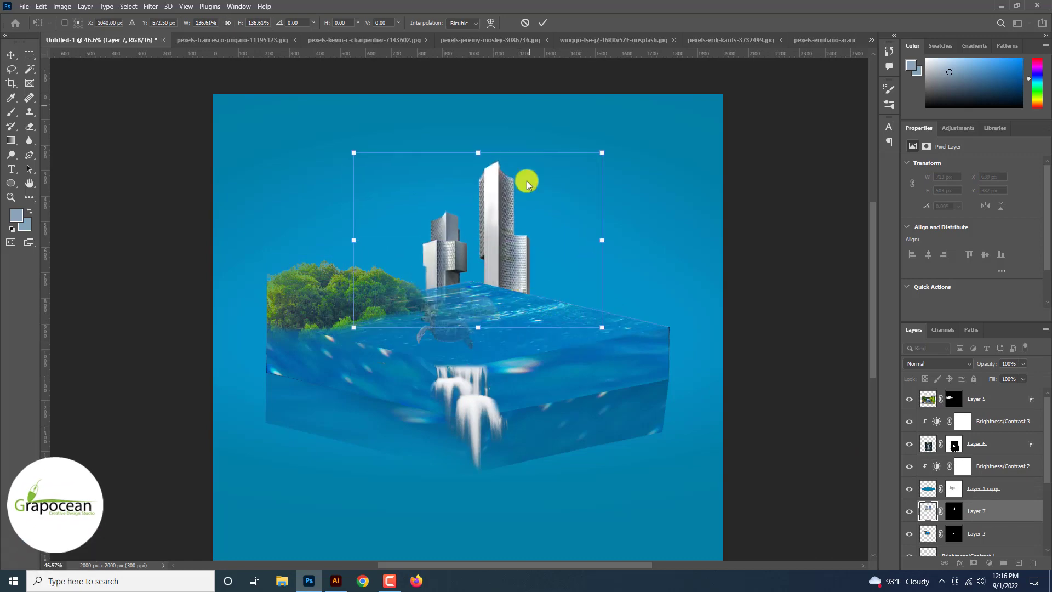
click(542, 23)
click(954, 488)
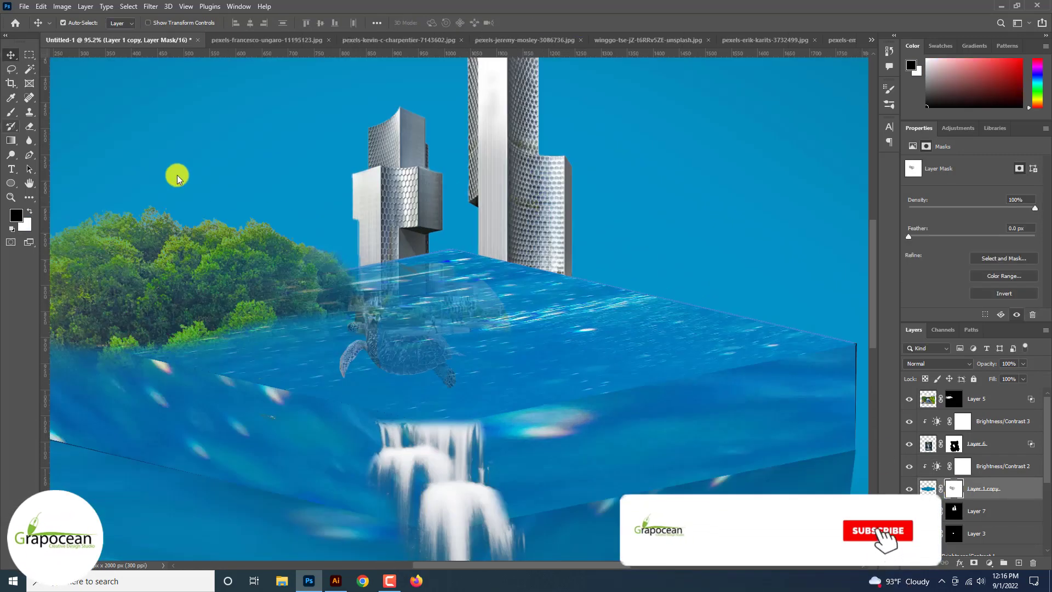
- Paint the water layer's mask black at 35% opacity so the towers' base shows through
key(b)
click(502, 315)
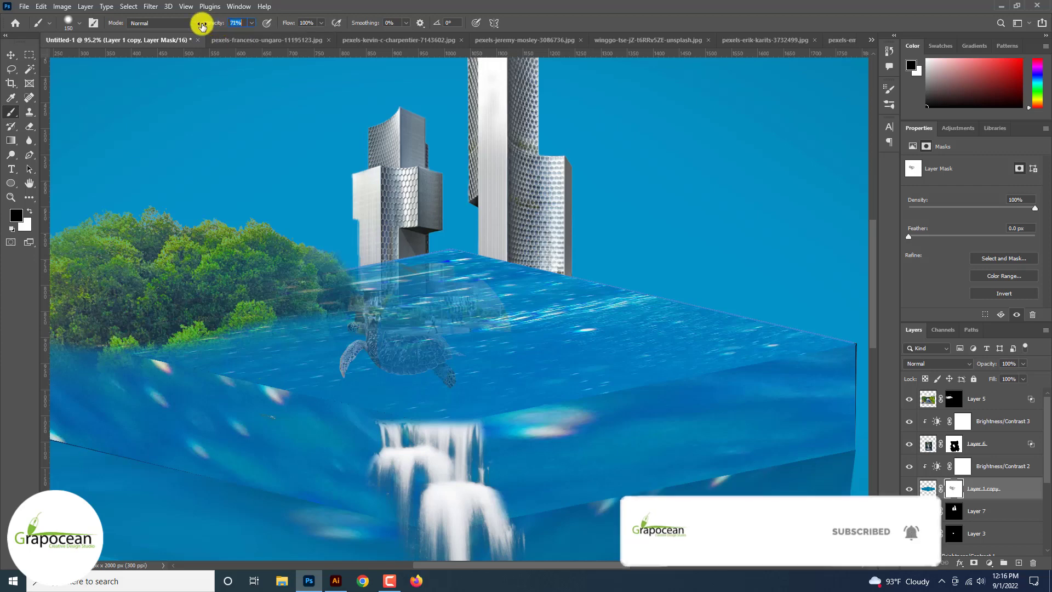
drag(201, 26, 186, 26)
drag(429, 258, 544, 320)
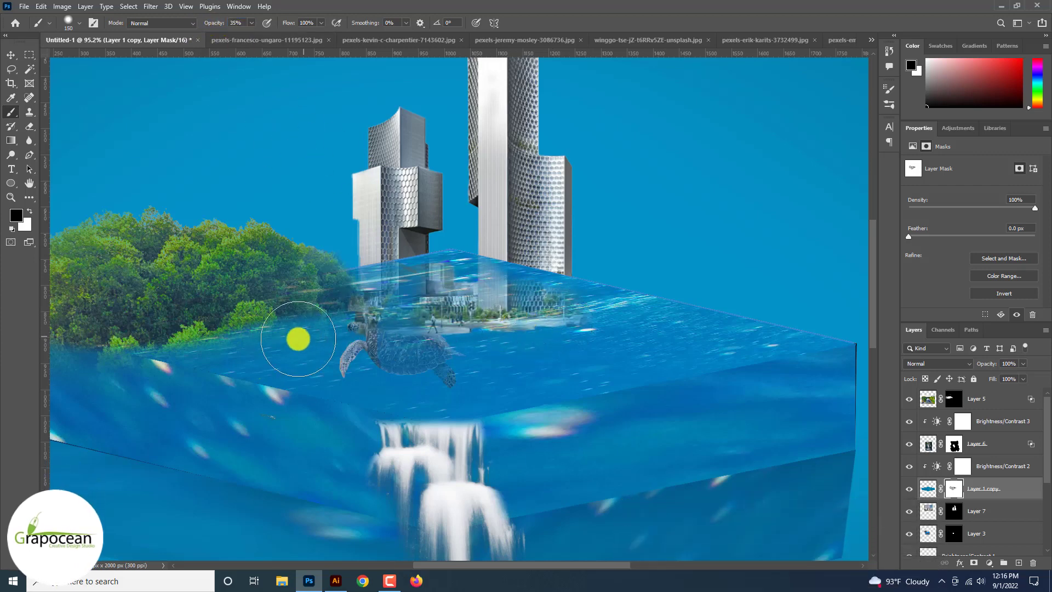
click(10, 55)
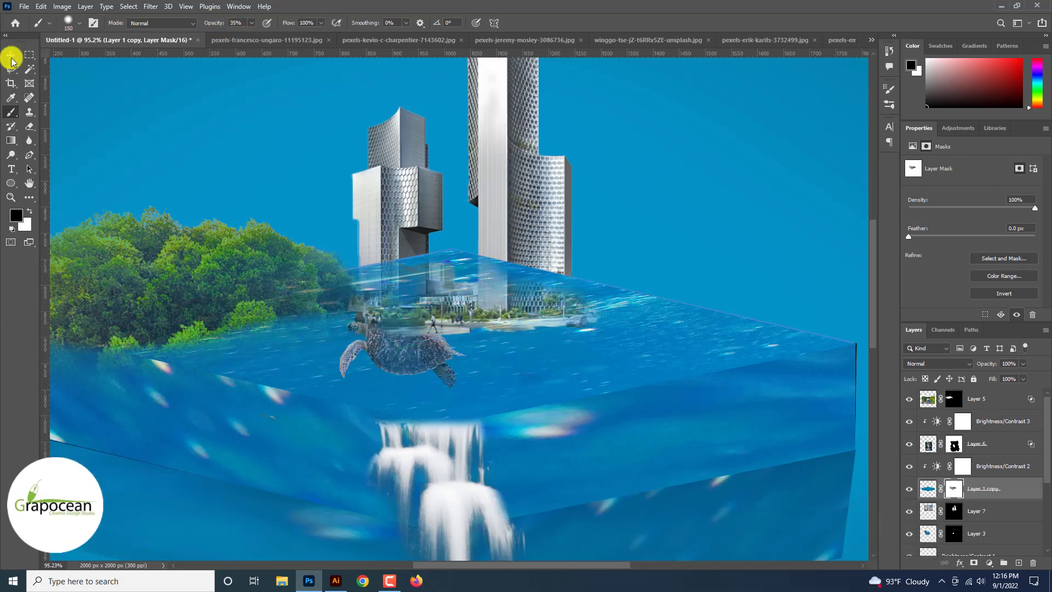
drag(400, 336, 402, 357)
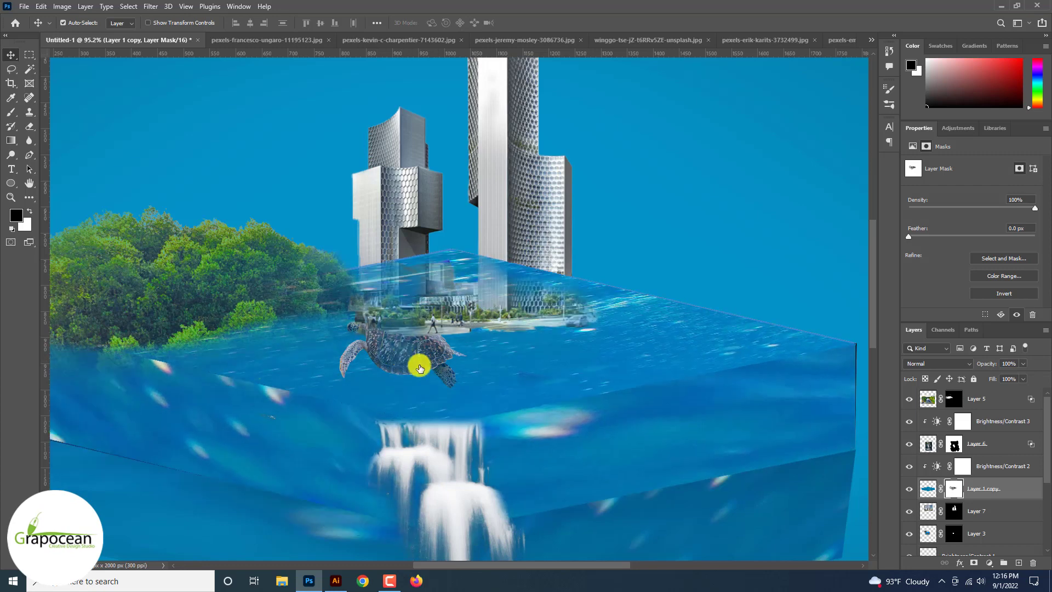
- Move the sea turtle left and down inside the water cube
click(986, 533)
key(ctrl+t)
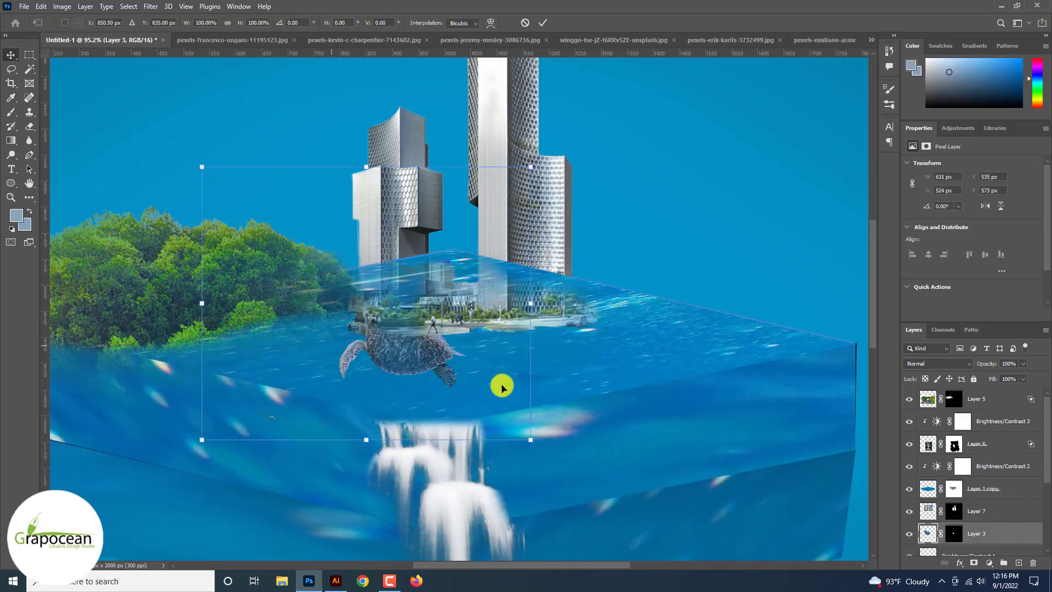
drag(405, 357, 341, 386)
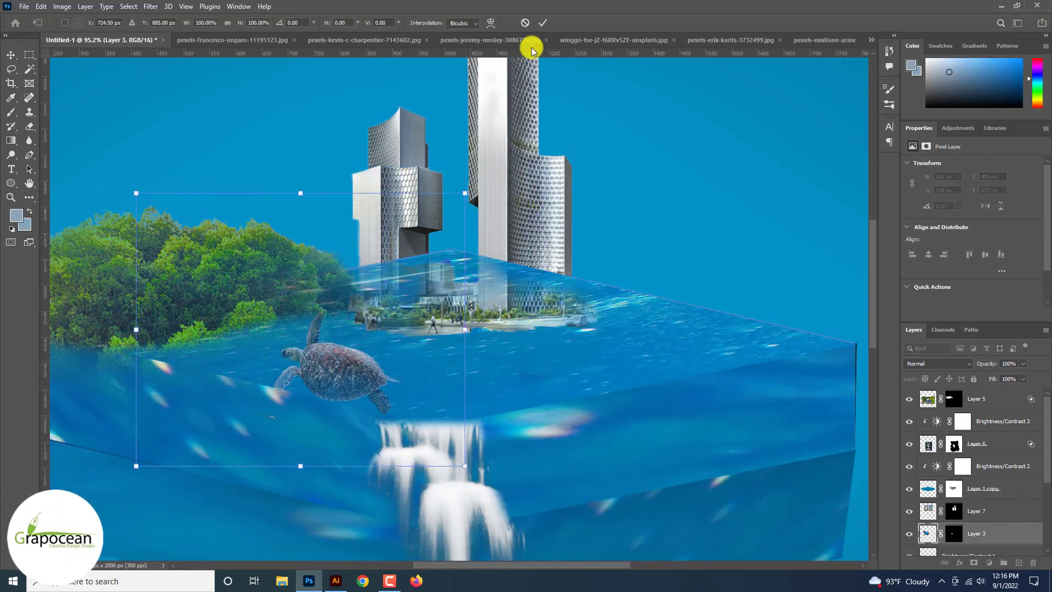
click(542, 23)
key(ctrl+minus)
key(ctrl+plus)
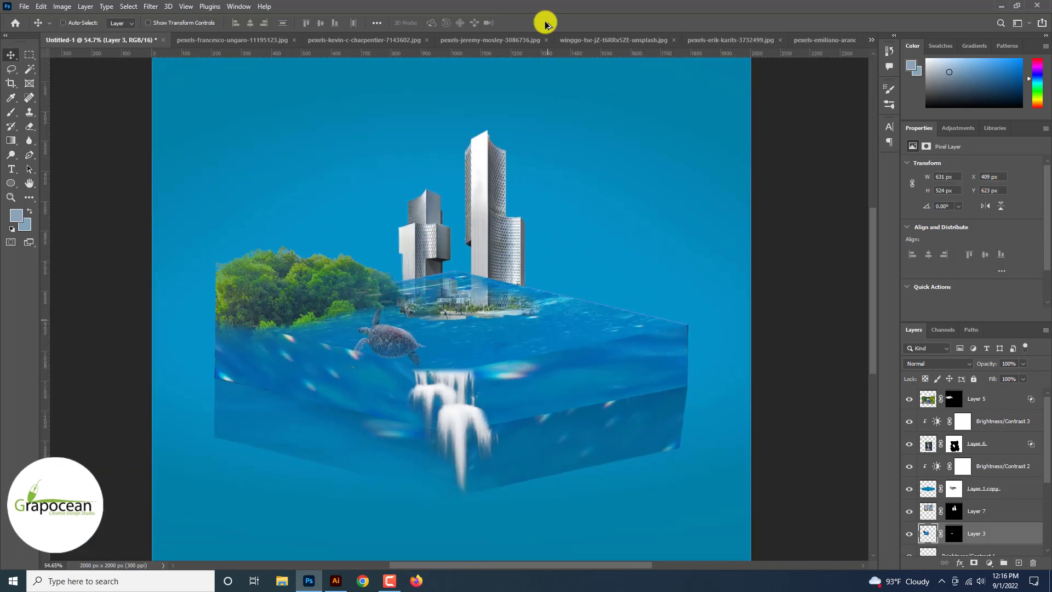
key(ctrl+minus)
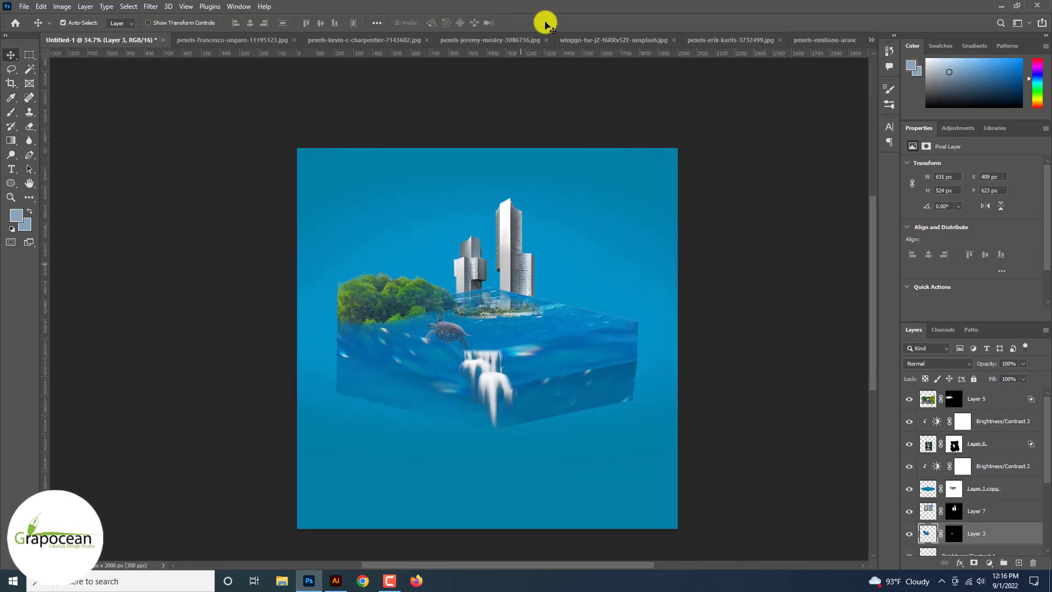
- Keep the buildings layer just above the turtle layer after a trial reorder
click(513, 262)
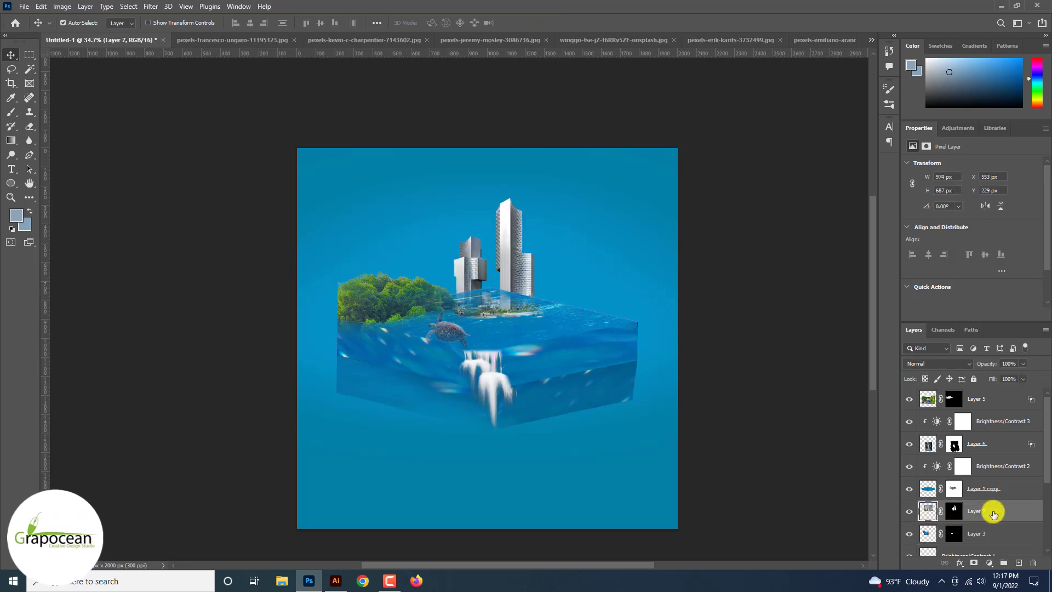
drag(993, 513, 980, 542)
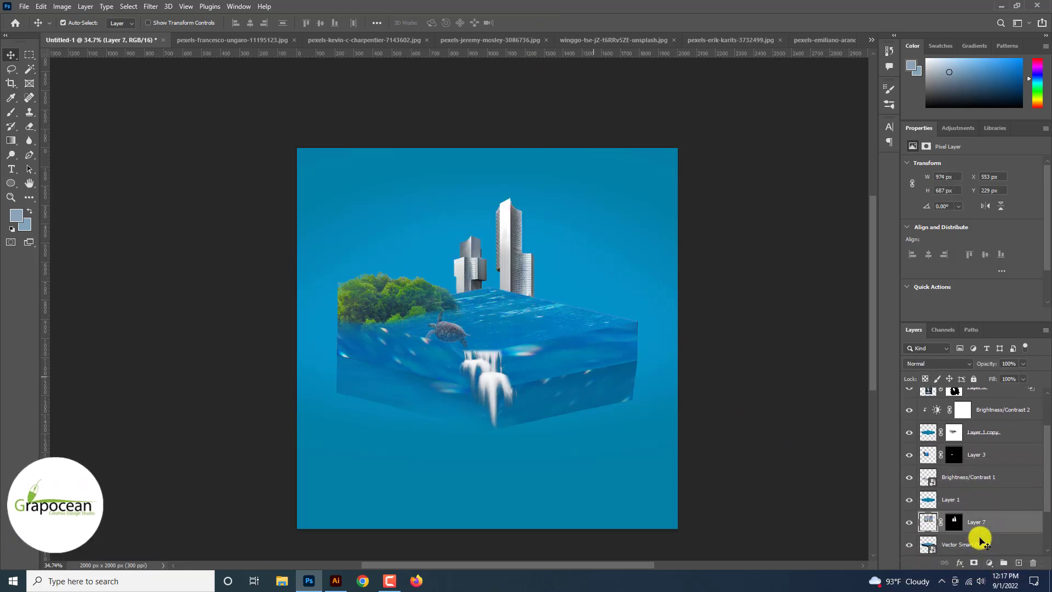
key(ctrl+z)
key(ctrl+plus)
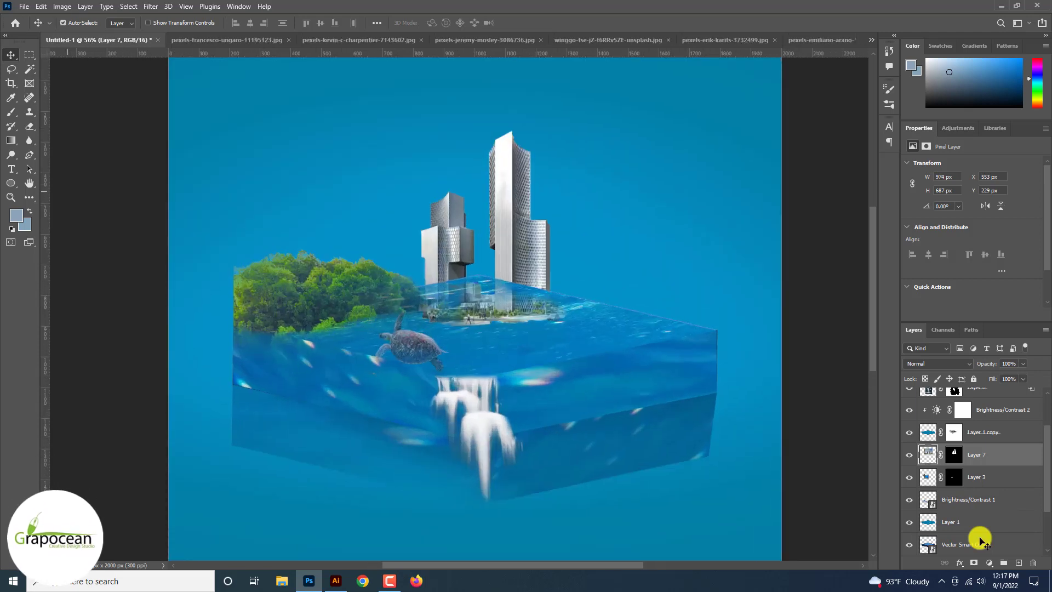
- Paint Layer 1 copy's mask black over the building bases, then switch to the beach umbrella photo
right_click(11, 112)
click(50, 108)
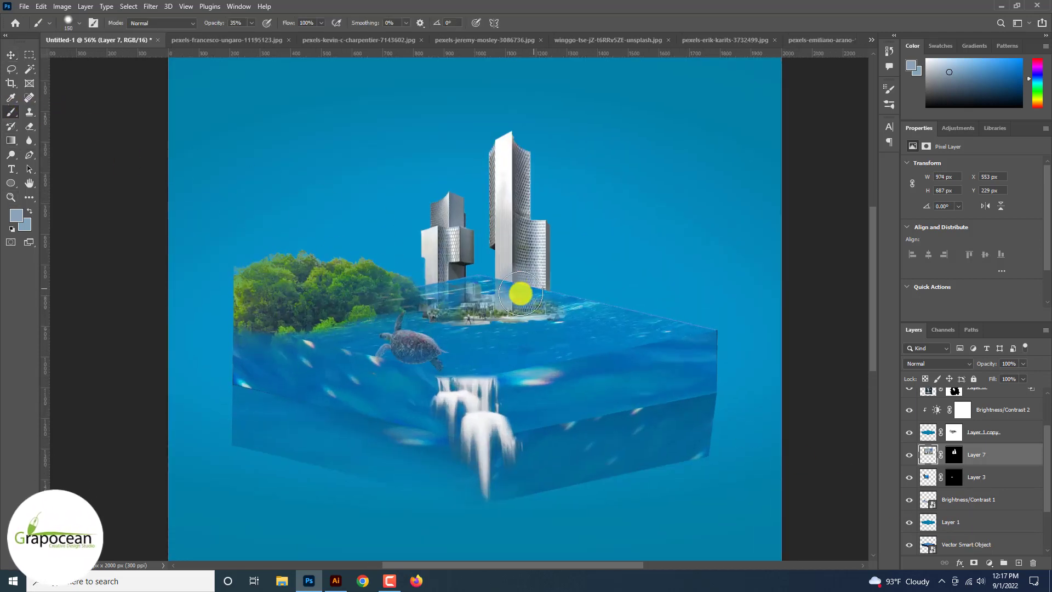
click(954, 433)
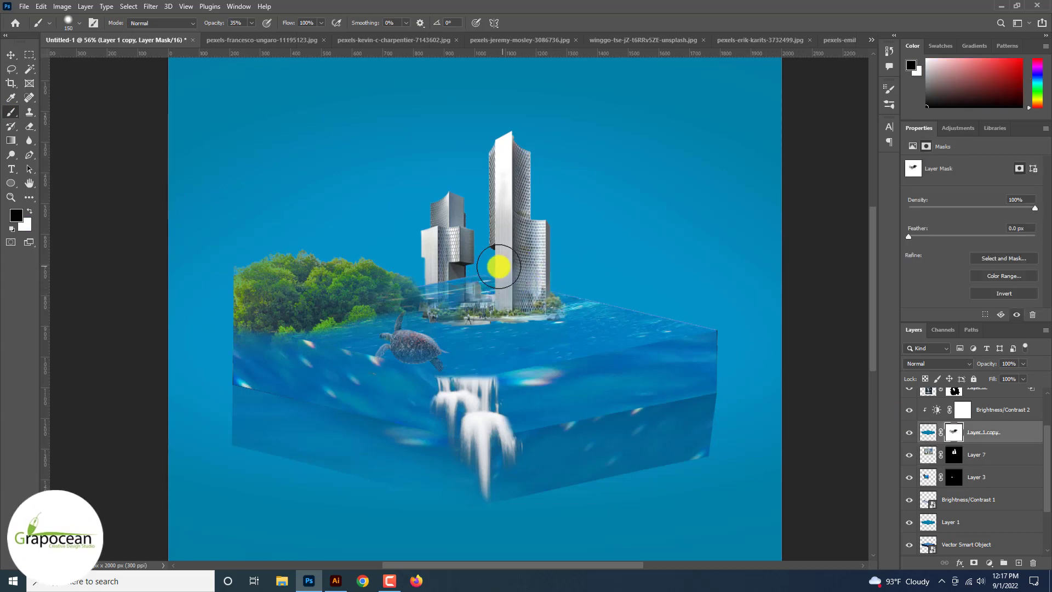
mouse_move(498, 267)
mouse_down()
mouse_move(423, 281)
mouse_move(497, 274)
mouse_up()
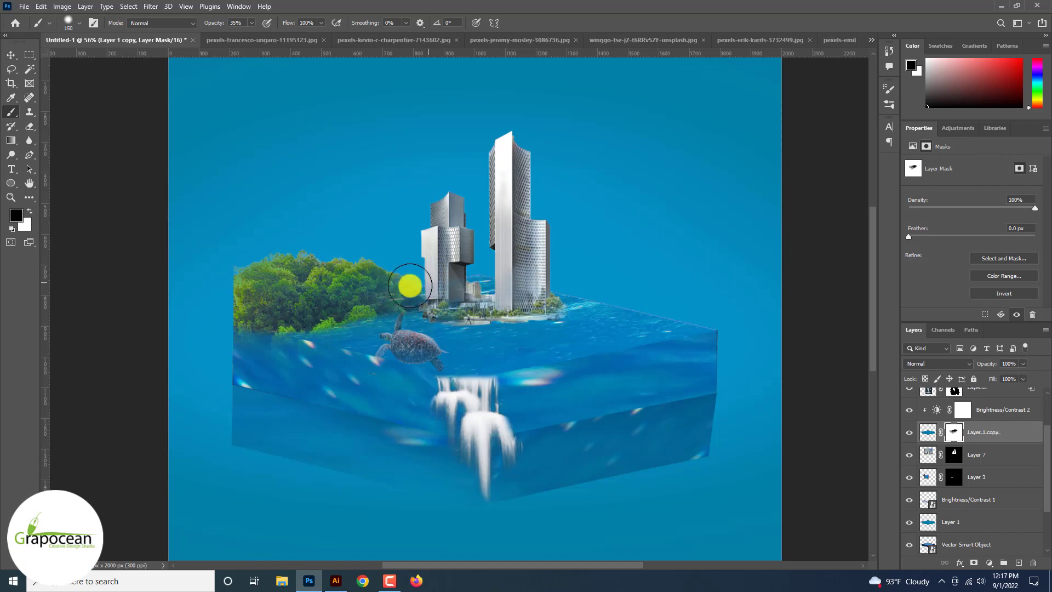
scroll(324, 295, down, 3)
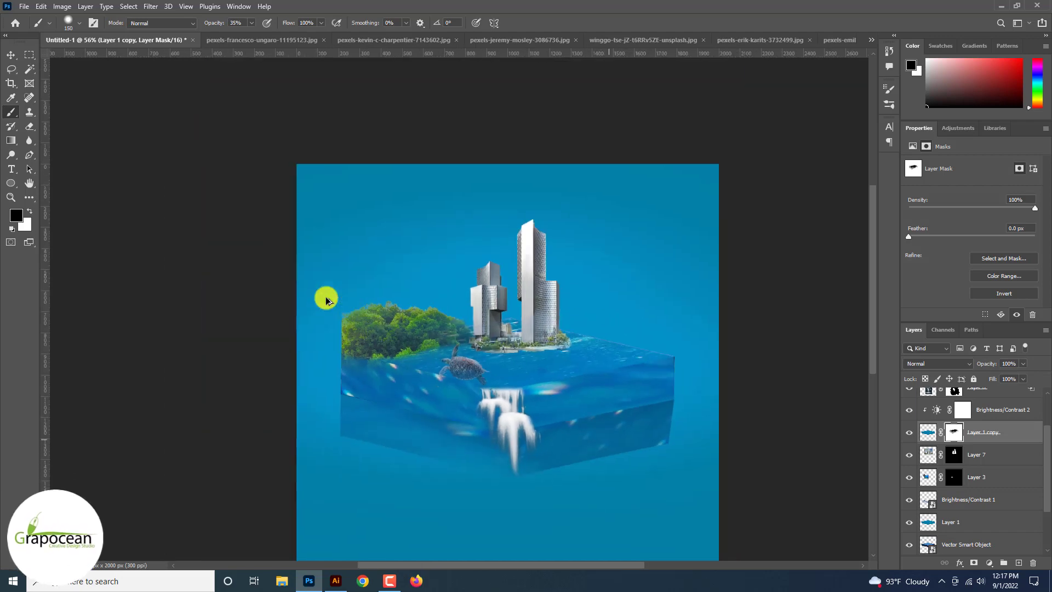
scroll(326, 298, up, 1)
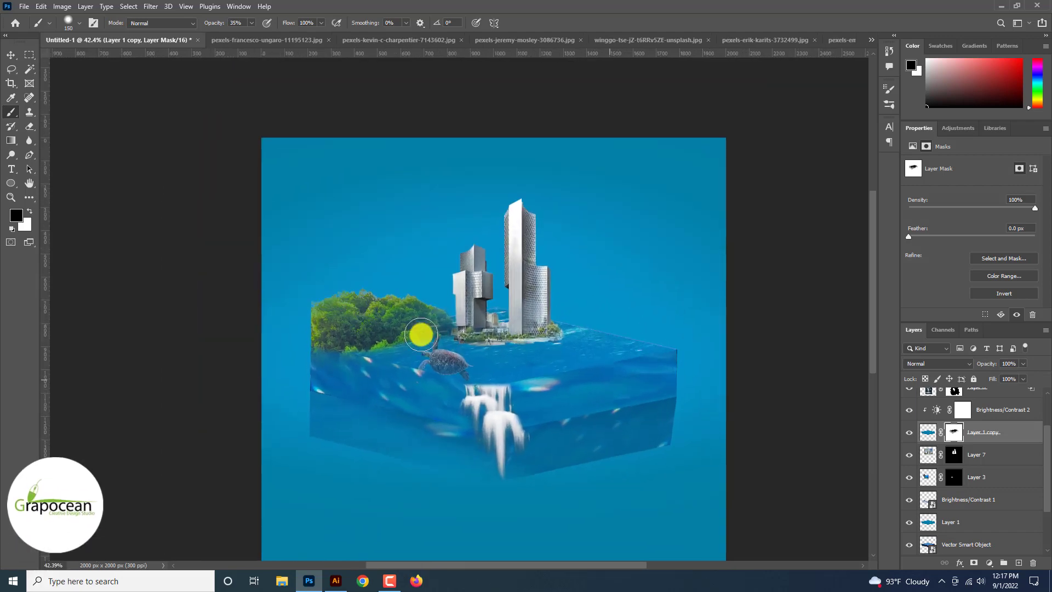
scroll(575, 395, up, 2)
scroll(418, 298, down, 2)
scroll(418, 298, up, 2)
click(12, 55)
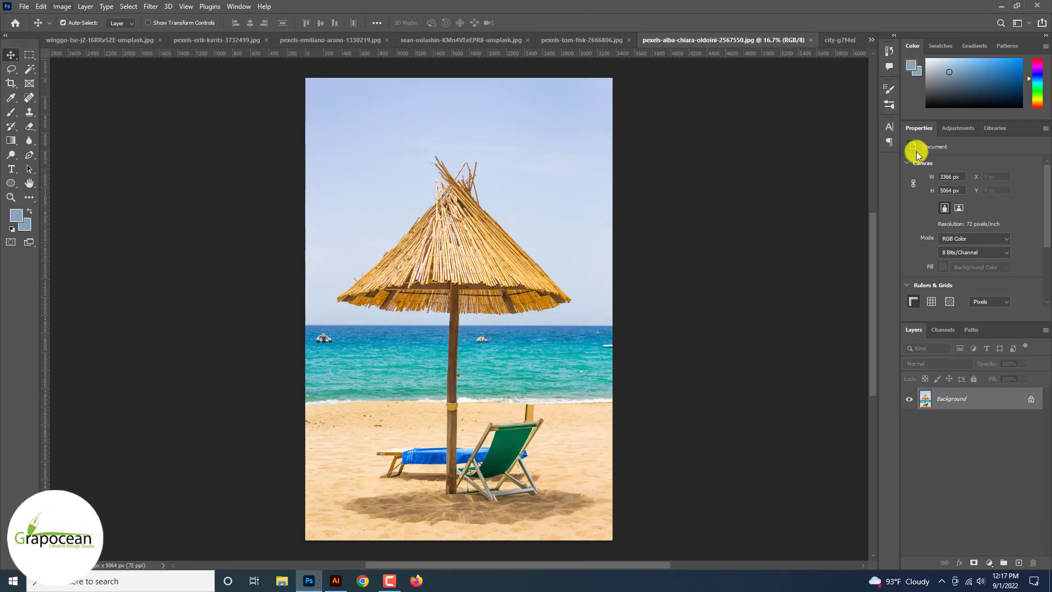
- Mask out the umbrella photo's sky using a Color Range selection with widened tolerance
click(129, 11)
click(404, 224)
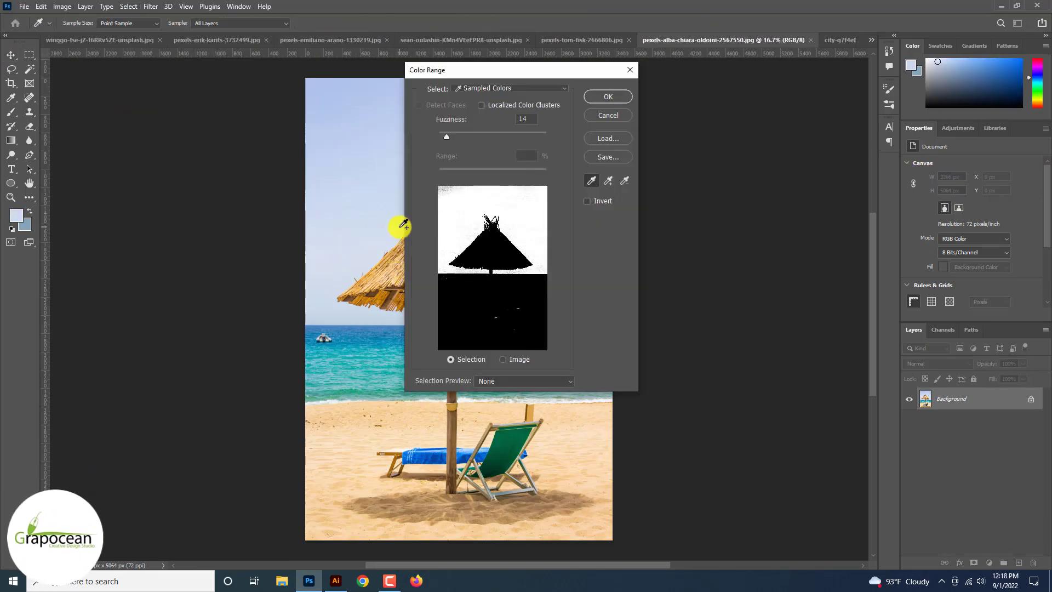
click(347, 462)
click(329, 228)
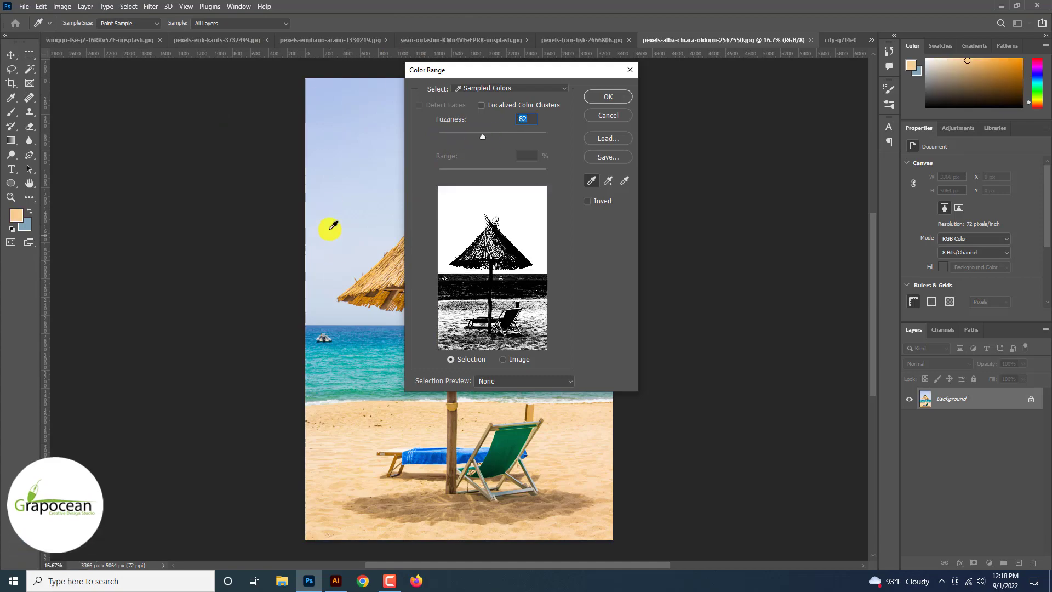
click(334, 133)
click(608, 97)
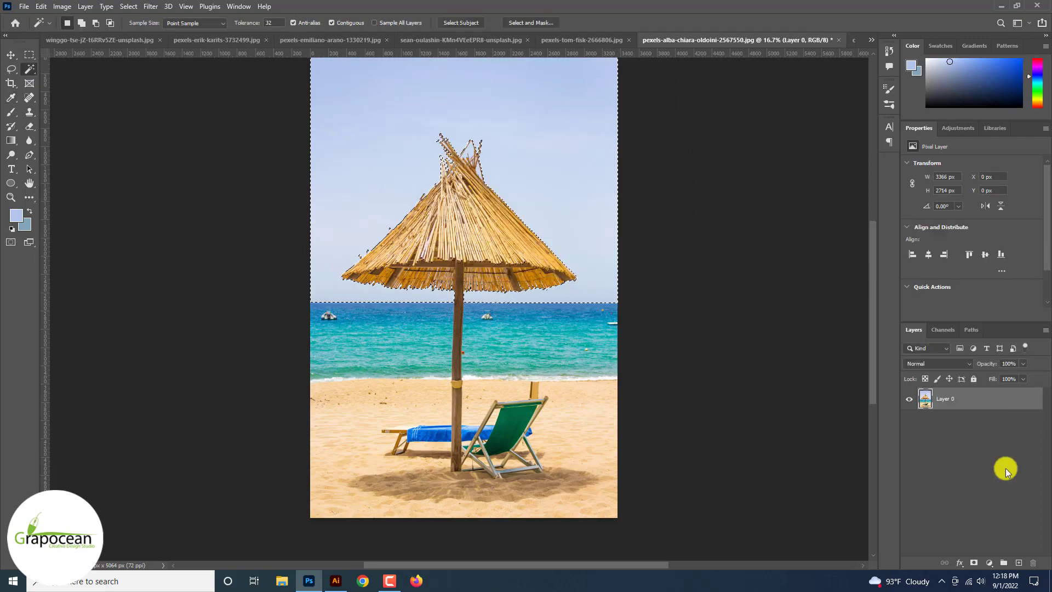
click(974, 563)
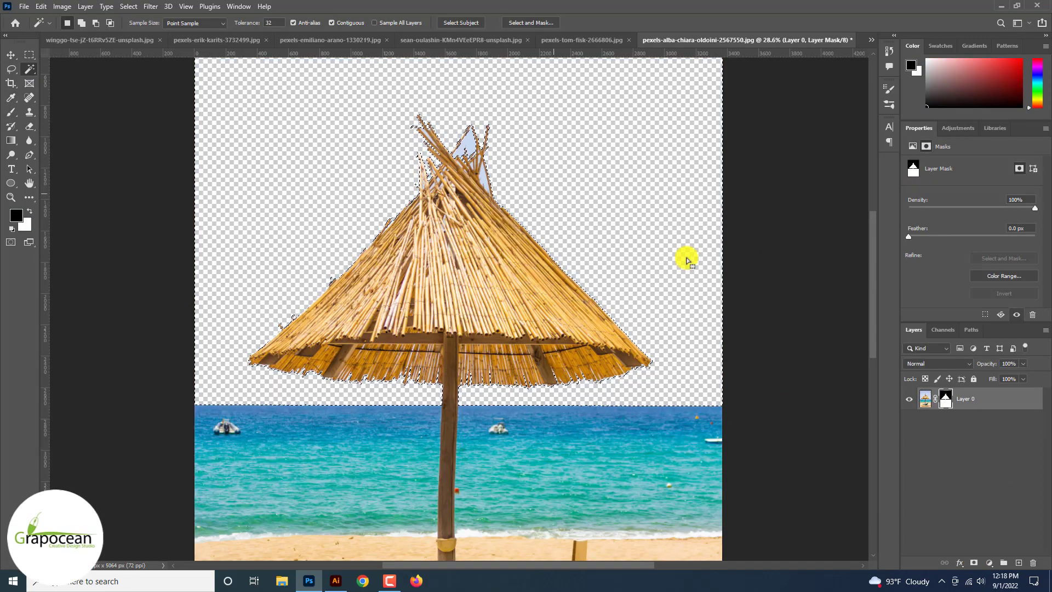
- Drag the masked umbrella layer into the Untitled-1 poster
click(469, 140)
key(v)
key(ctrl+minus)
key(ctrl+minus)
key(ctrl+minus)
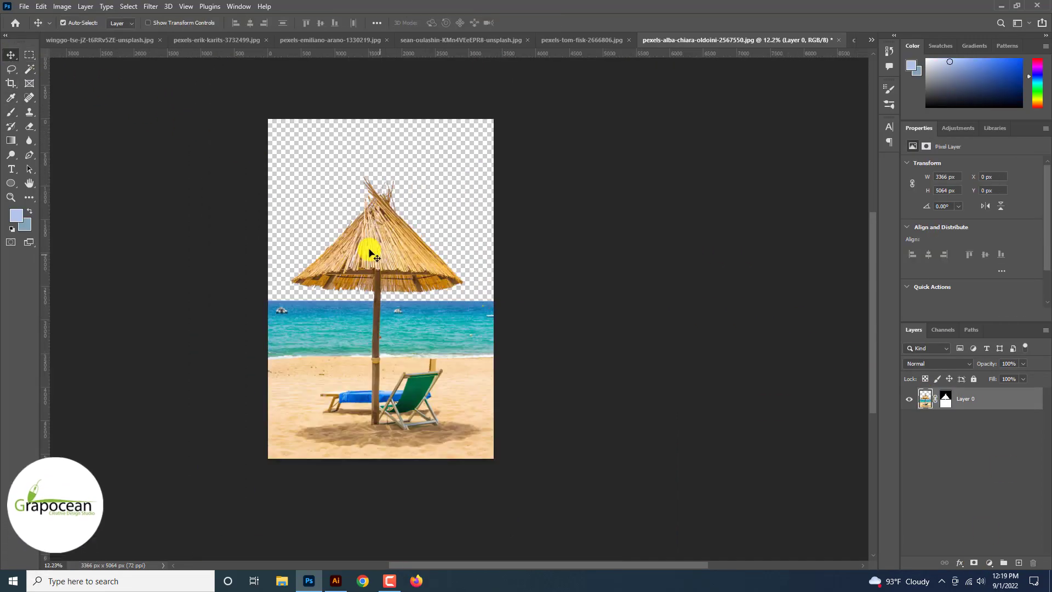
drag(368, 246, 710, 333)
- Shrink the umbrella layer, place it beside the tall tower, and move it below Layer 1 copy
key(ctrl+t)
key(ctrl+minus)
key(ctrl+minus)
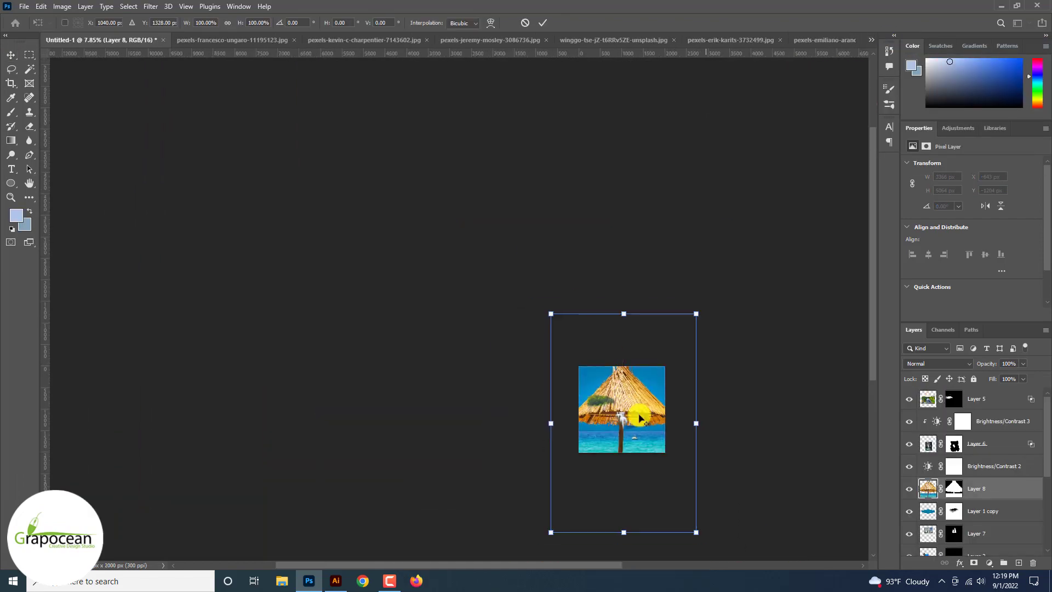
drag(697, 531, 616, 334)
key(ctrl+plus)
click(542, 22)
key(ctrl+plus)
key(ctrl+plus)
key(ctrl+plus)
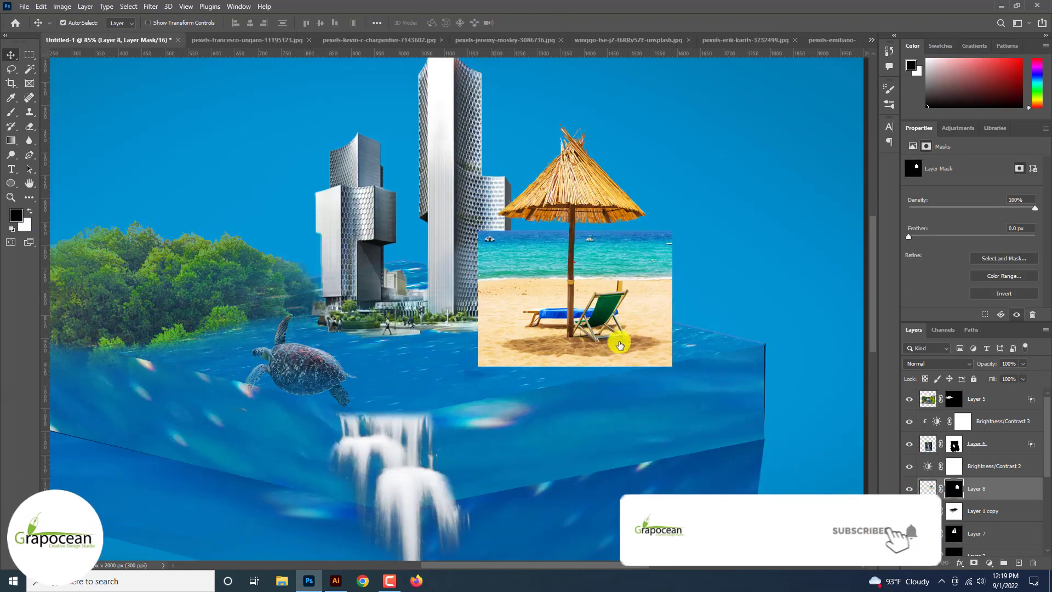
drag(975, 488, 975, 520)
drag(635, 297, 584, 333)
- Paint the umbrella's mask to hide sea, chair and tower, keeping only canopy and pole
key(b)
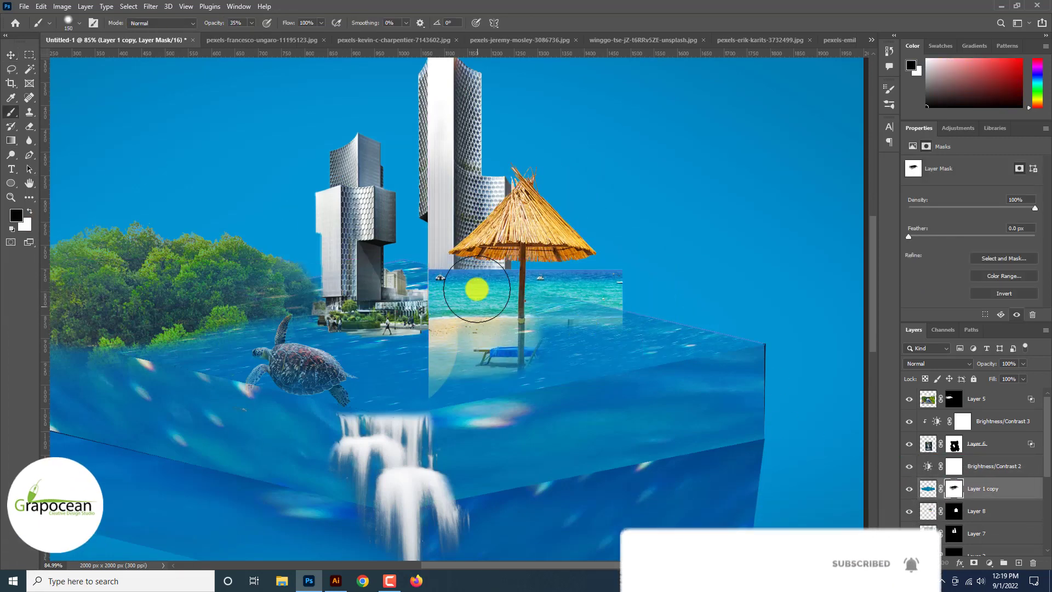
click(909, 510)
drag(437, 299, 472, 297)
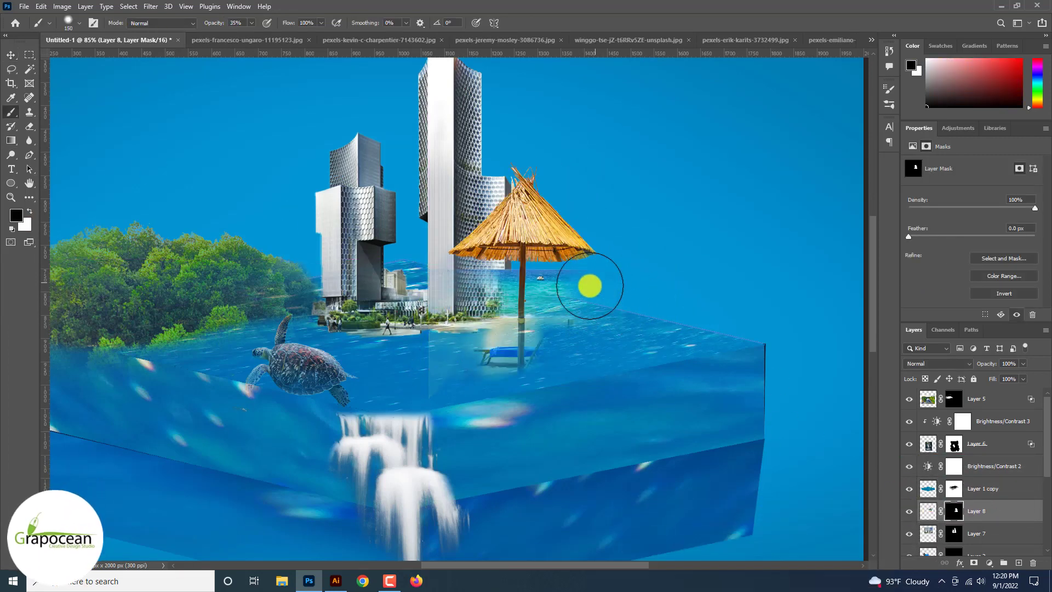
mouse_move(589, 285)
mouse_down()
mouse_move(465, 298)
mouse_move(563, 301)
mouse_move(503, 316)
mouse_up()
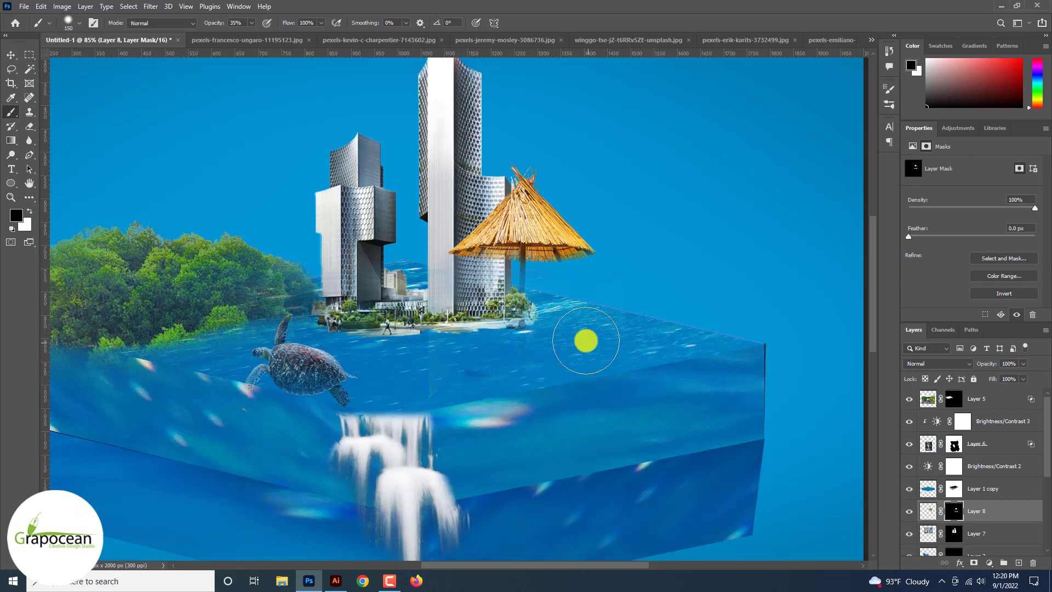
key(x)
key(bracketleft)
scroll(629, 301, down, 3)
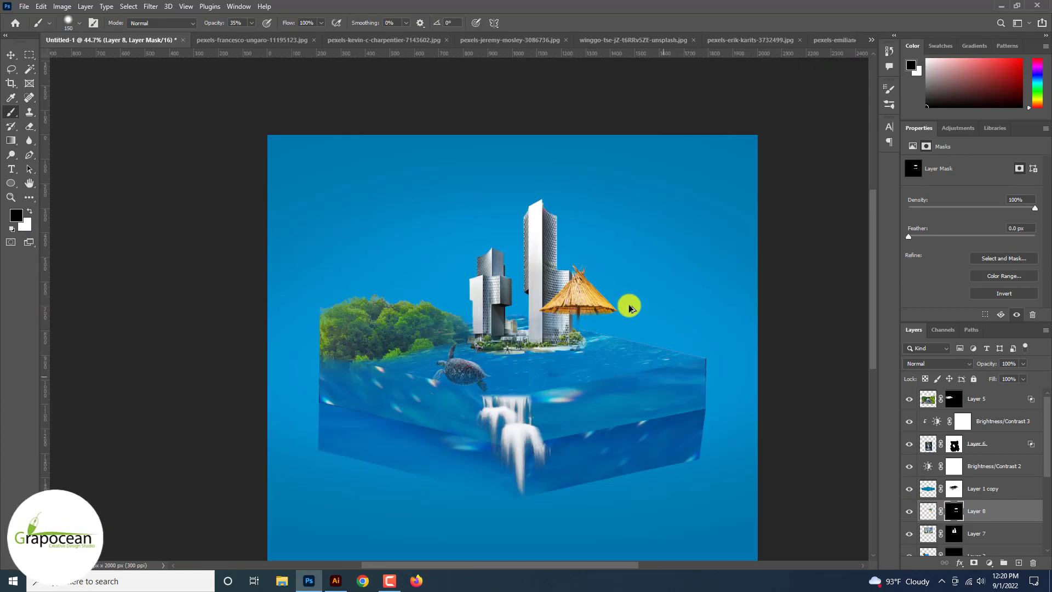
scroll(629, 301, up, 5)
key(x)
drag(511, 282, 512, 339)
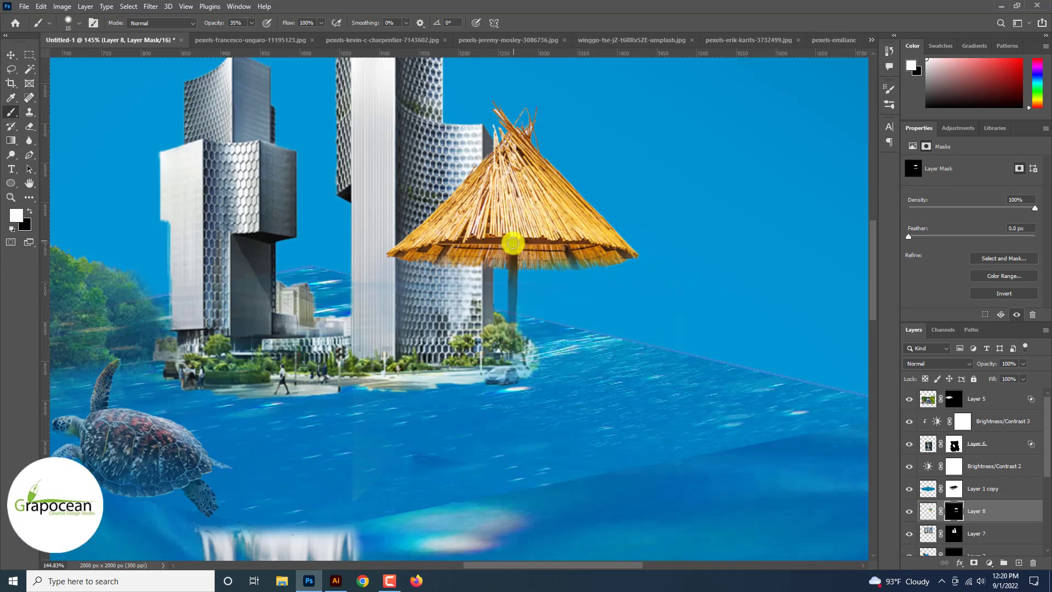
scroll(513, 244, down, 3)
scroll(513, 243, down, 2)
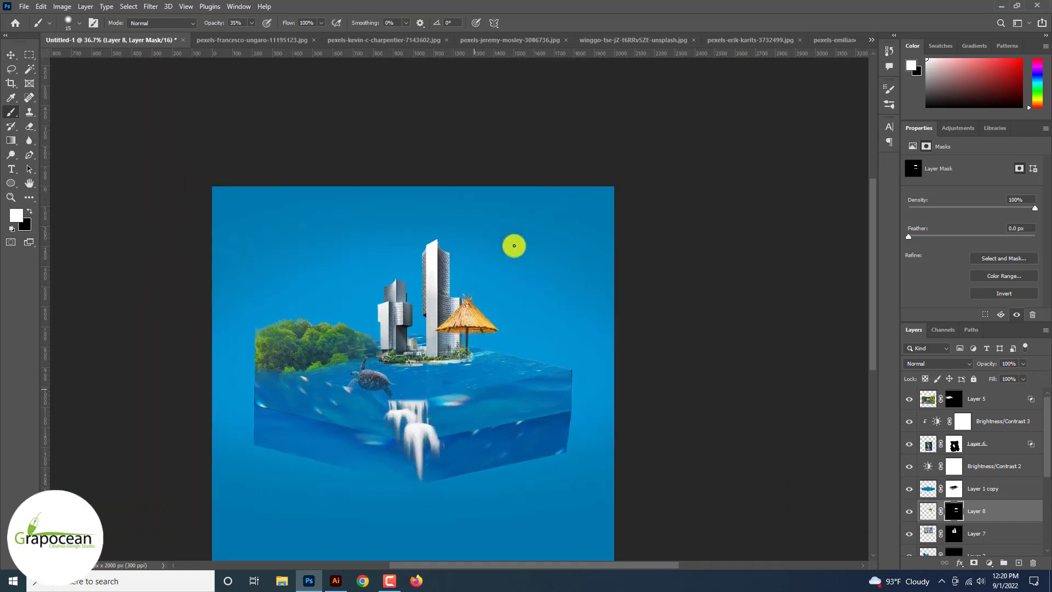
scroll(514, 246, up, 1)
click(775, 39)
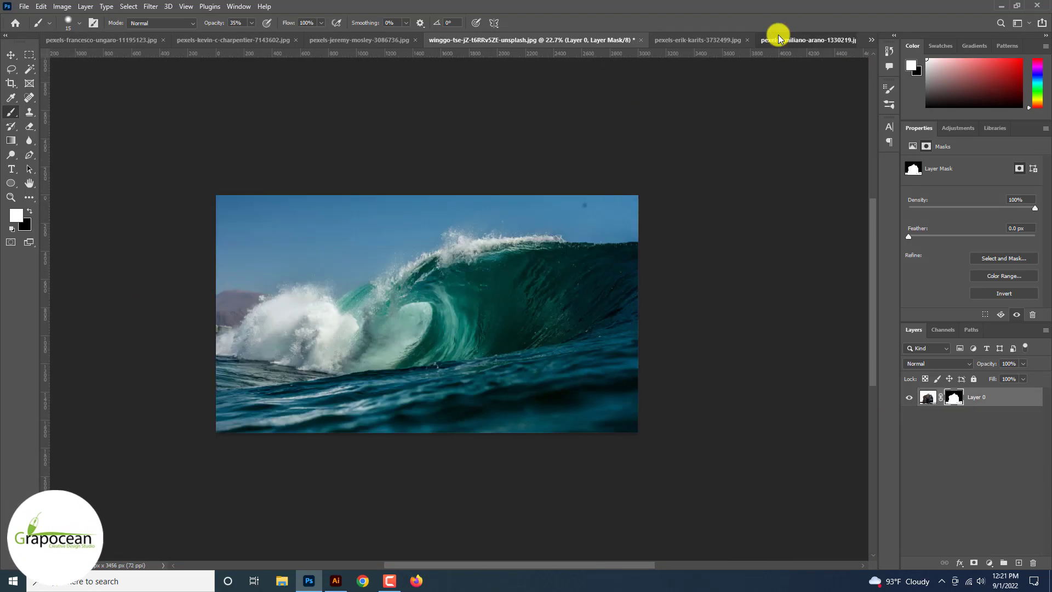
- Cycle through the open source photos, ending on the masked city photo
click(871, 40)
click(935, 140)
click(871, 40)
click(904, 92)
click(871, 39)
click(938, 115)
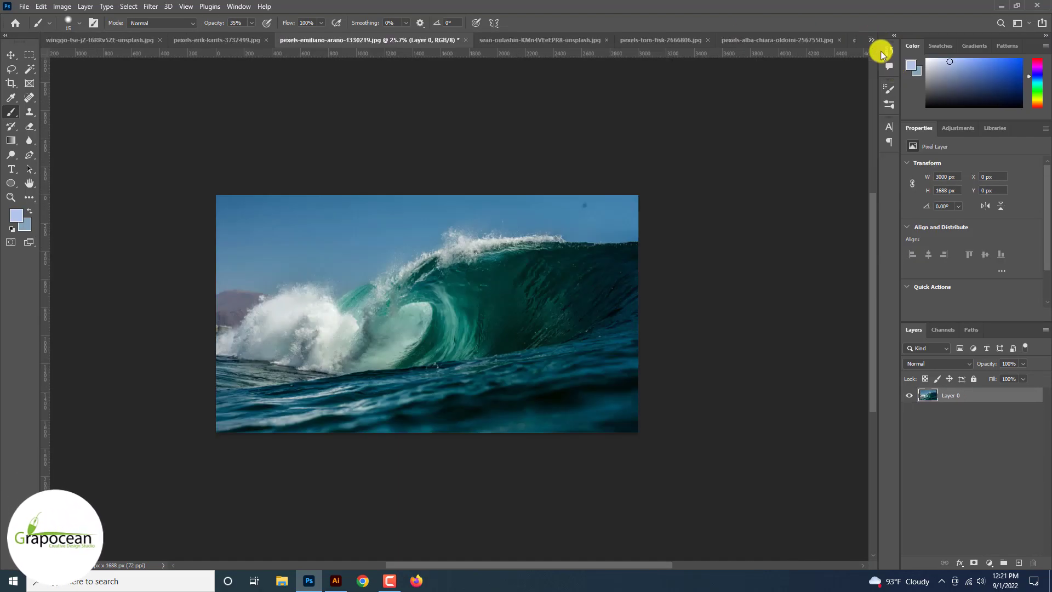
click(871, 39)
click(938, 104)
click(871, 39)
- Open the city, lighthouse, house and ship-in-ice photos
key(ctrl+o)
click(223, 199)
scroll(282, 246, down, 2)
shift+click(388, 236)
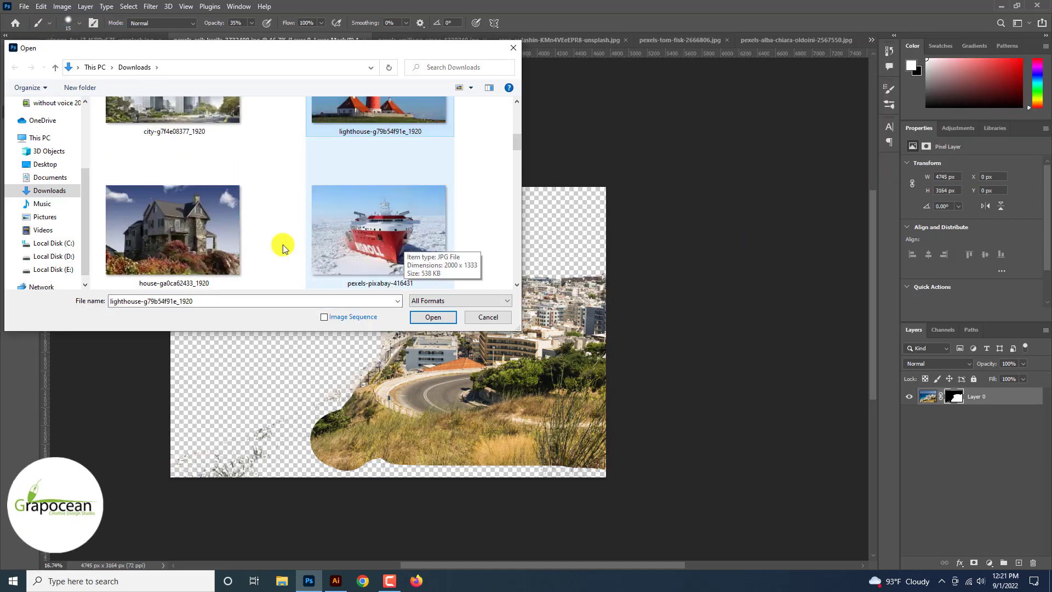
click(437, 313)
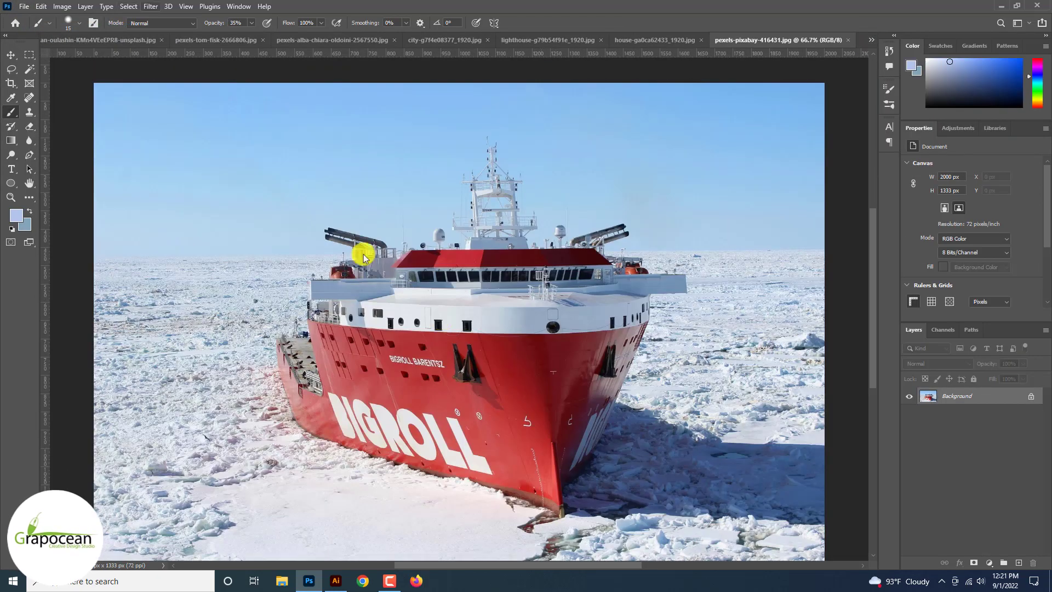
- In Select and Mask, quick-select the icebreaker's hull, red roof and mast
key(w)
click(447, 22)
drag(471, 309, 484, 358)
key(o)
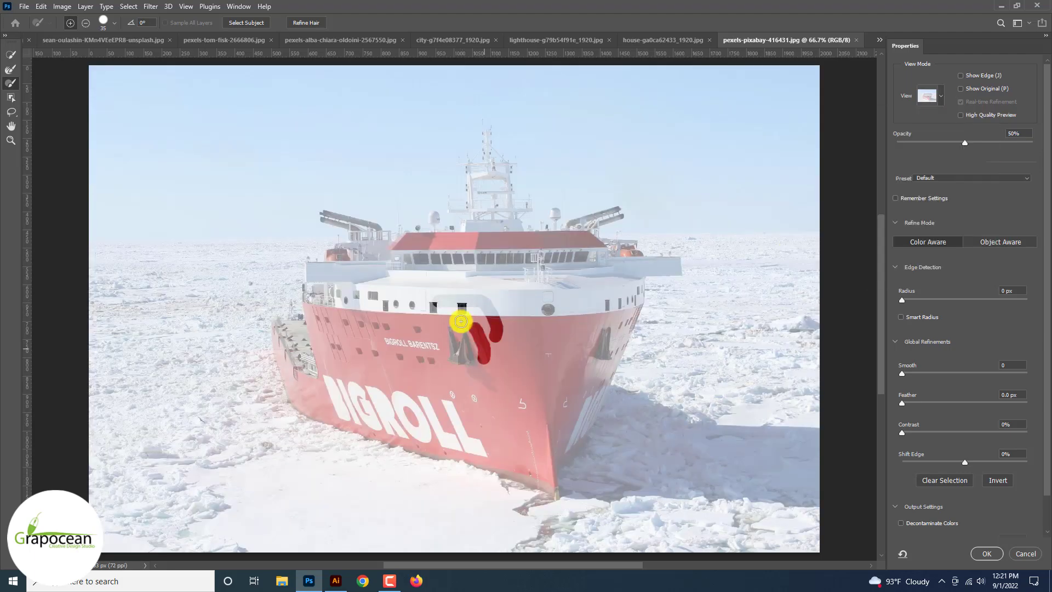
key(w)
mouse_move(461, 321)
mouse_down()
mouse_move(540, 293)
mouse_move(300, 359)
mouse_move(518, 421)
mouse_up()
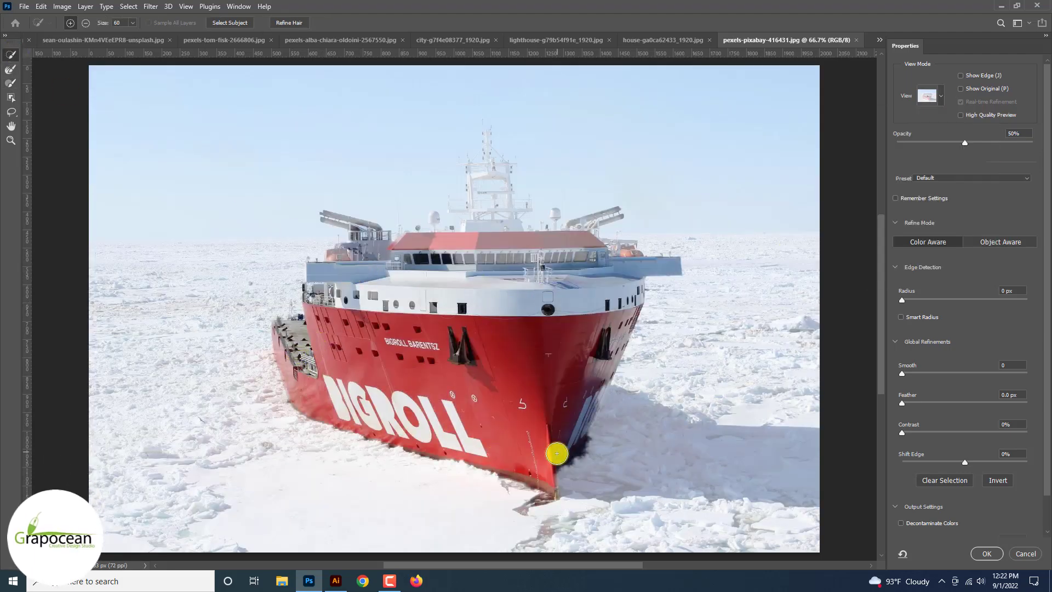
click(489, 234)
drag(334, 224, 500, 171)
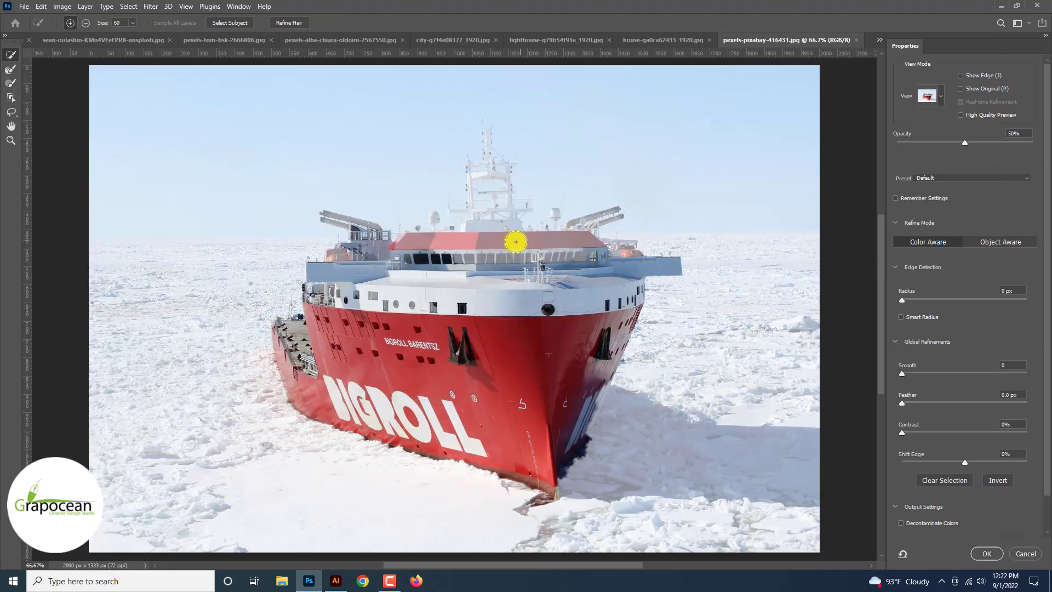
- Add the mast posts, crossbar, diagonal and deck structure to the ship selection
key(ctrl+plus)
key(ctrl+plus)
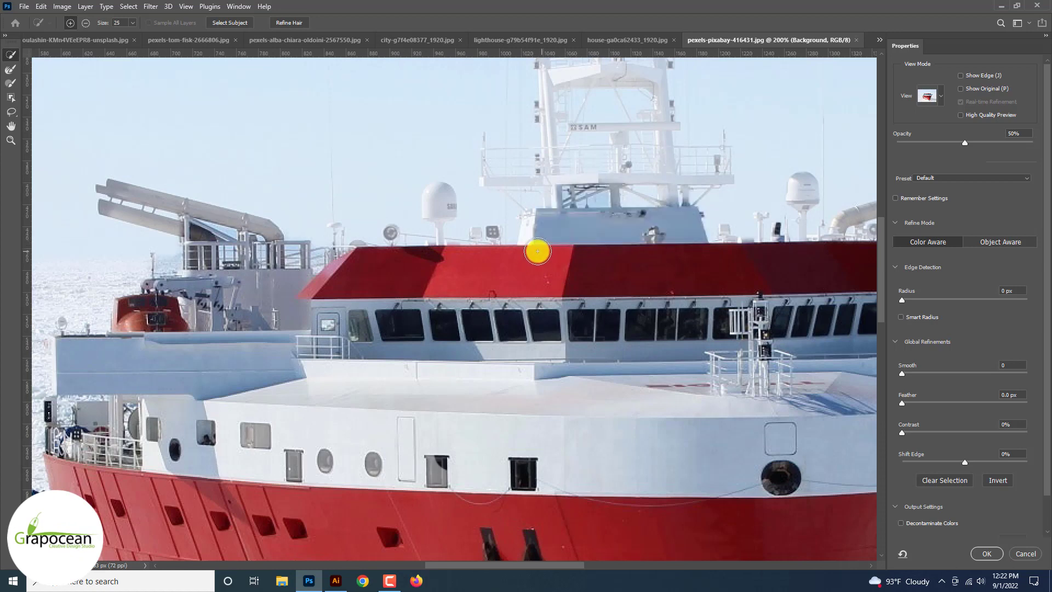
scroll(513, 281, up, 3)
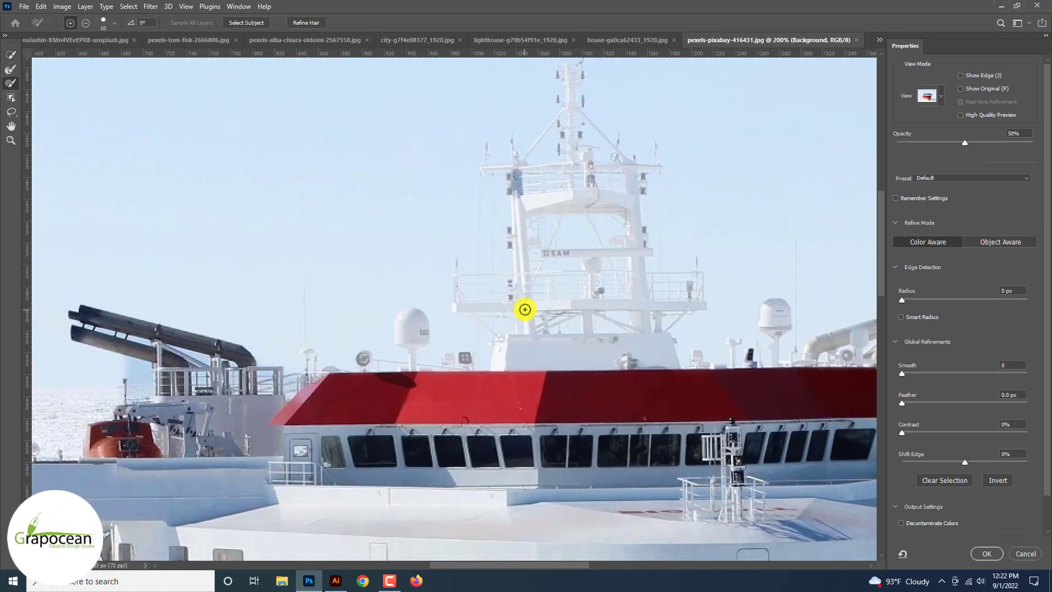
drag(644, 330, 529, 204)
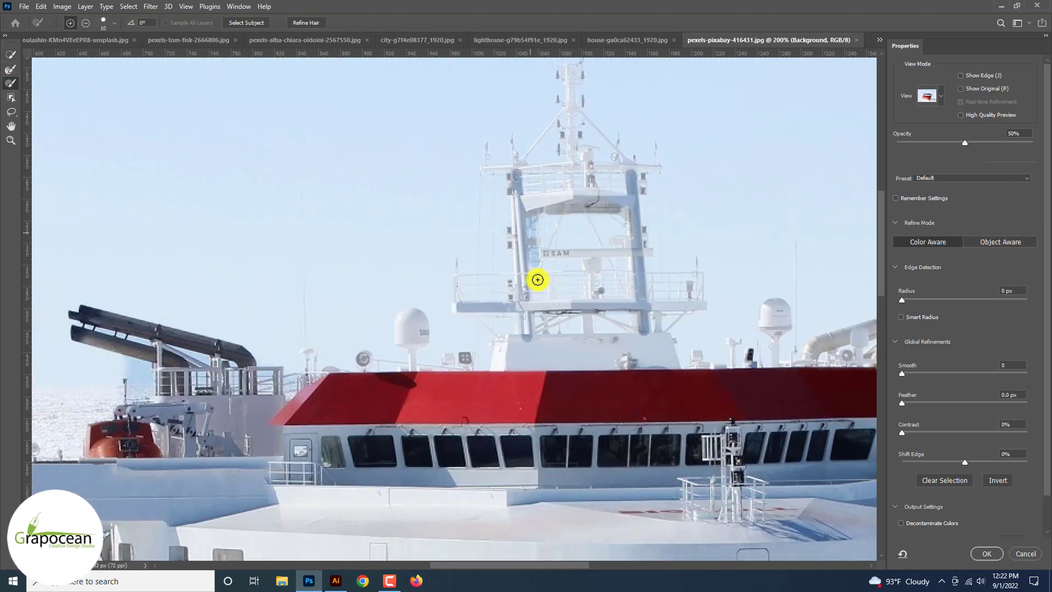
scroll(570, 102, up, 2)
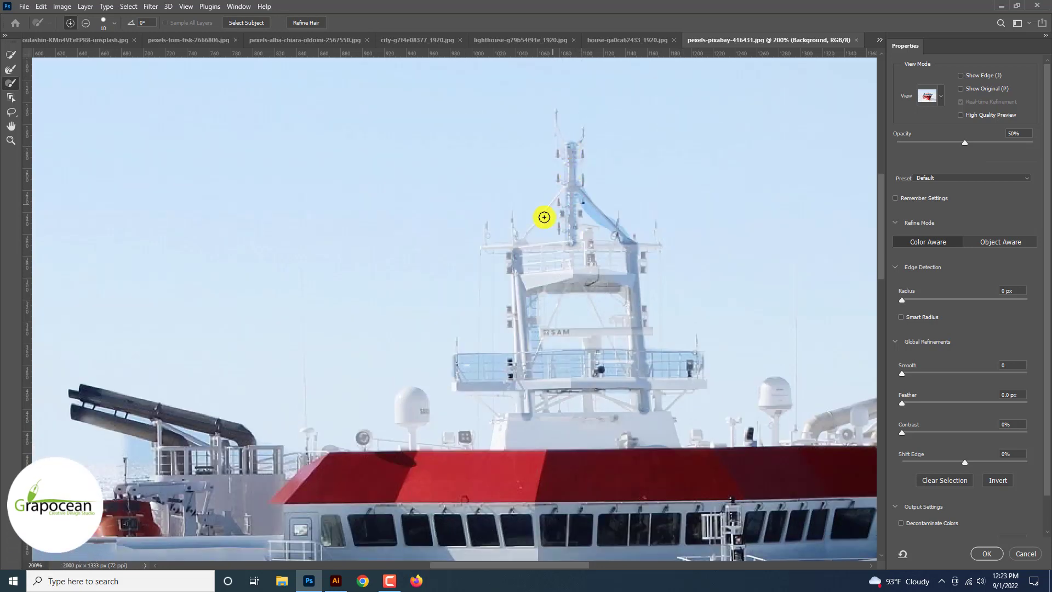
drag(542, 215, 584, 243)
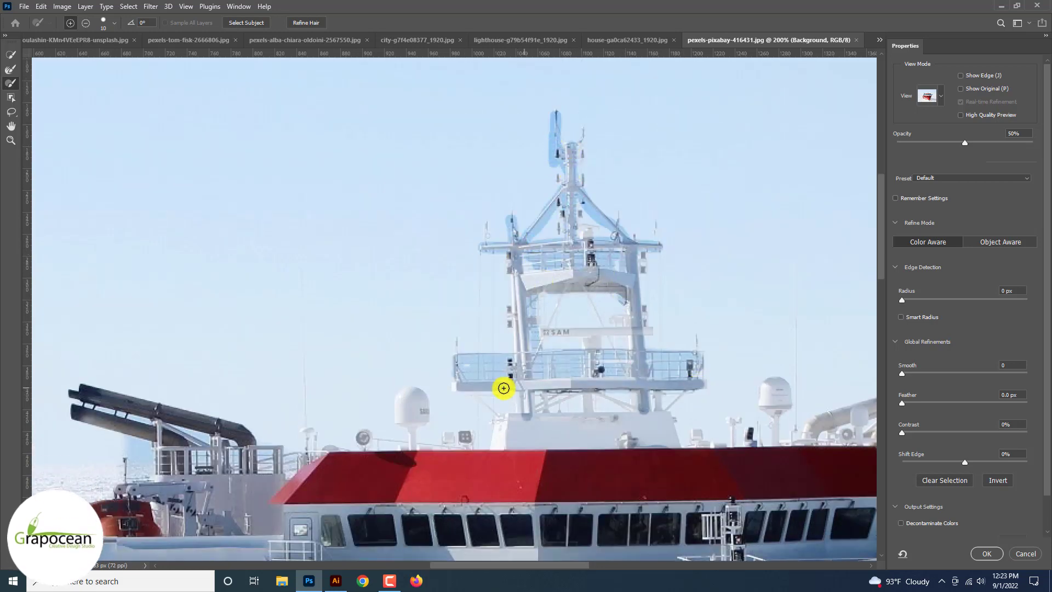
key(bracketright)
key(bracketright)
key(bracketright)
drag(646, 405, 541, 451)
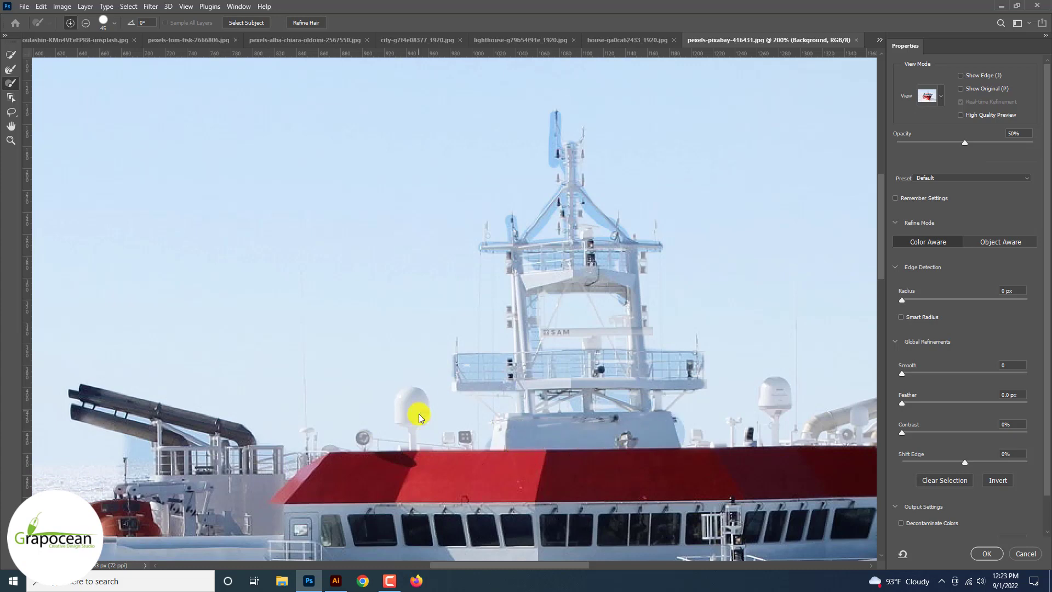
- Add the pipes, radome and mast base, then output the ship to a masked new layer
scroll(416, 423, down, 5)
scroll(407, 399, up, 5)
drag(599, 423, 802, 512)
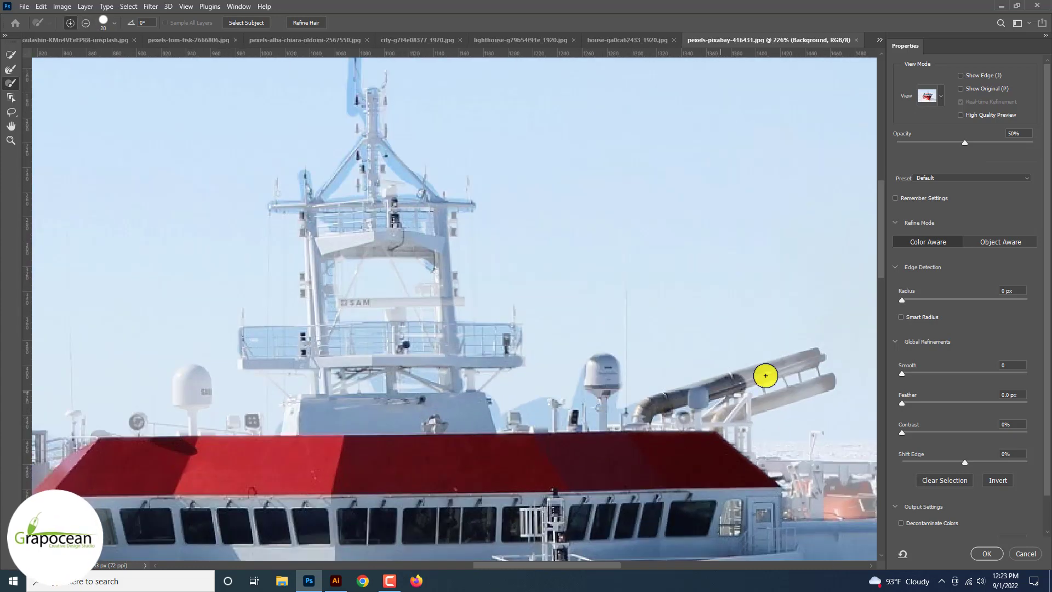
scroll(802, 512, down, 3)
mouse_move(273, 434)
mouse_down()
mouse_move(408, 436)
mouse_move(491, 387)
mouse_up()
scroll(580, 448, down, 5)
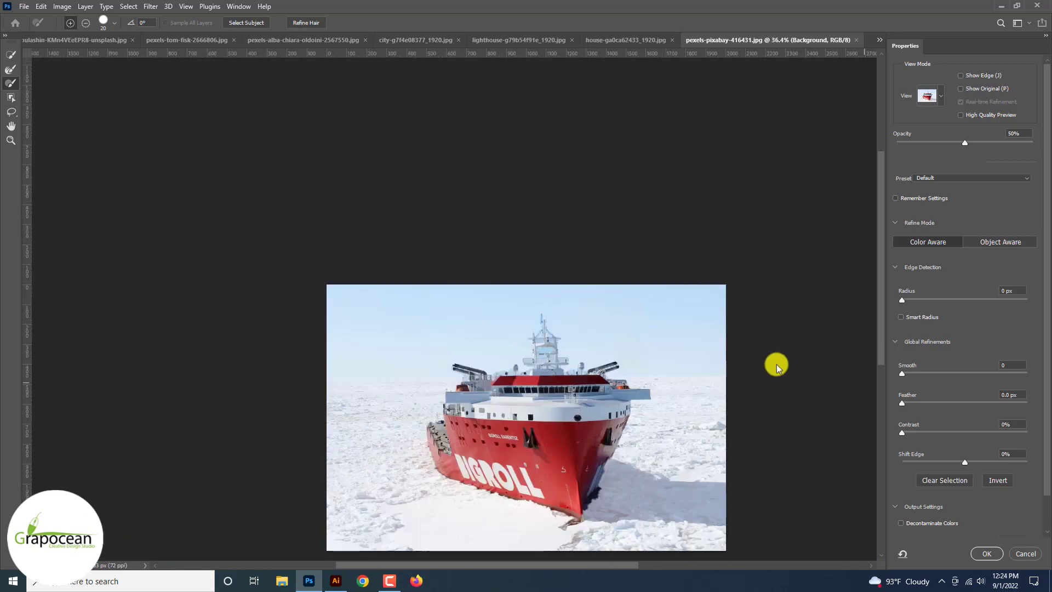
scroll(964, 383, down, 2)
click(986, 553)
- Drag the ship cutout into Untitled-1, scale it down and set it on the ocean cube
drag(479, 278, 874, 128)
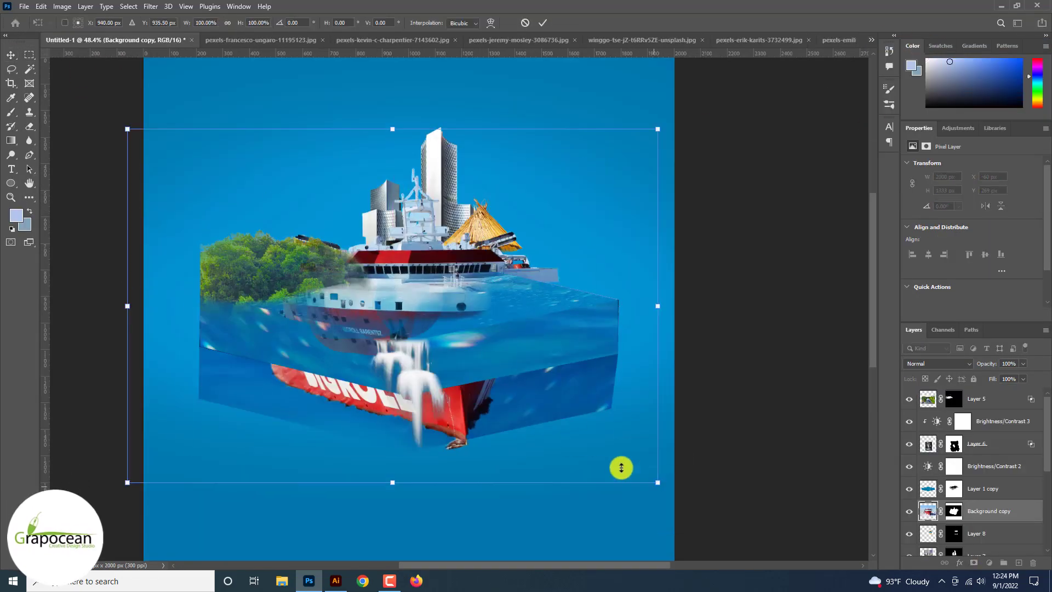
drag(622, 465, 547, 251)
scroll(458, 308, up, 1)
mouse_move(458, 308)
mouse_down()
mouse_move(431, 283)
mouse_move(455, 292)
mouse_up()
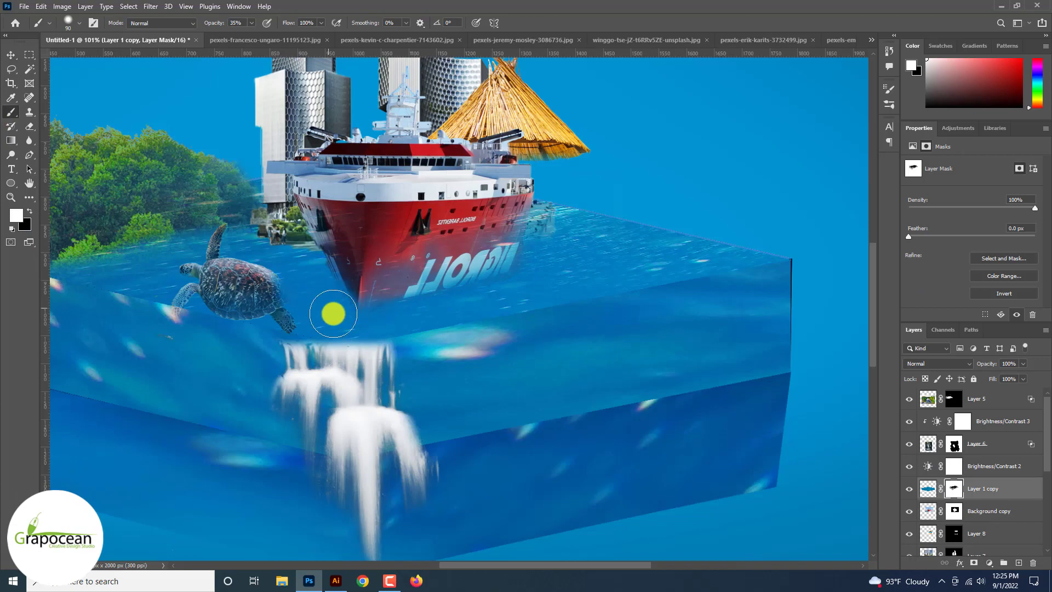
scroll(360, 270, up, 1)
scroll(486, 400, down, 1)
scroll(642, 359, up, 1)
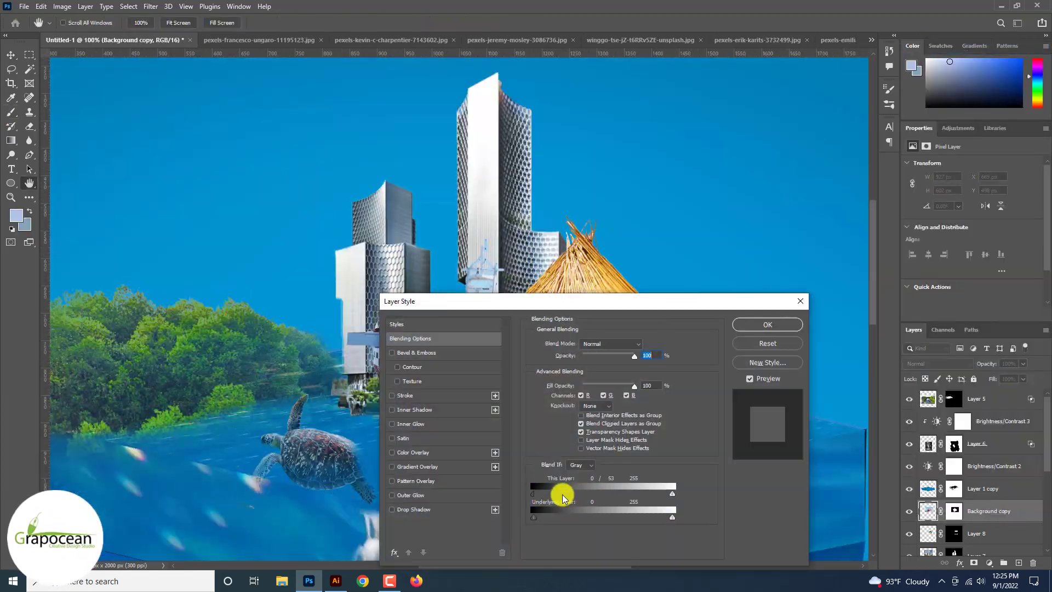
- Fade the ship's lower hull into the water with Blend If and paint out its mast in black
drag(562, 493, 596, 487)
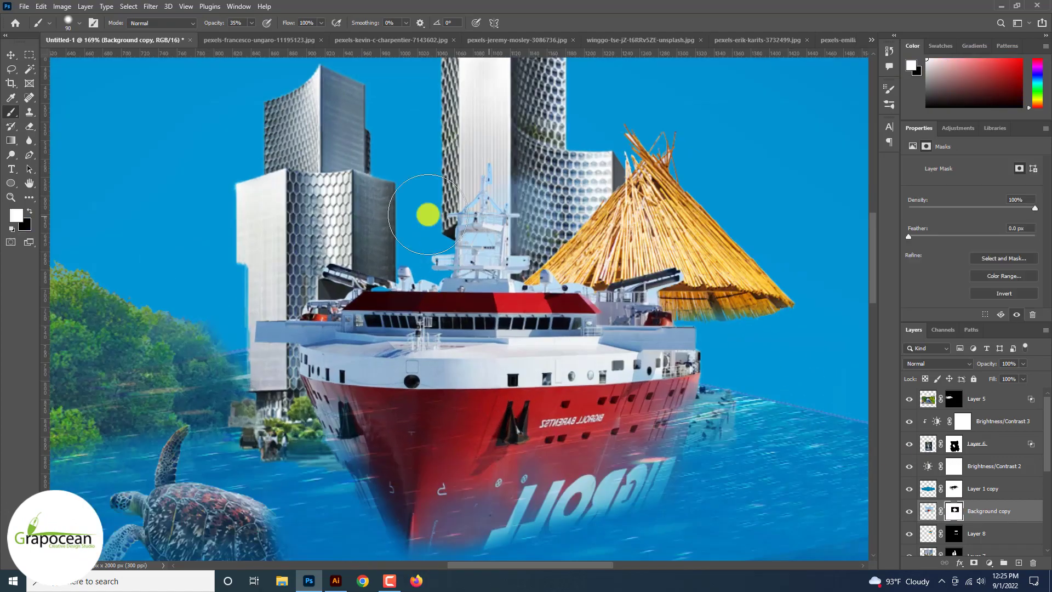
key(x)
drag(428, 214, 447, 235)
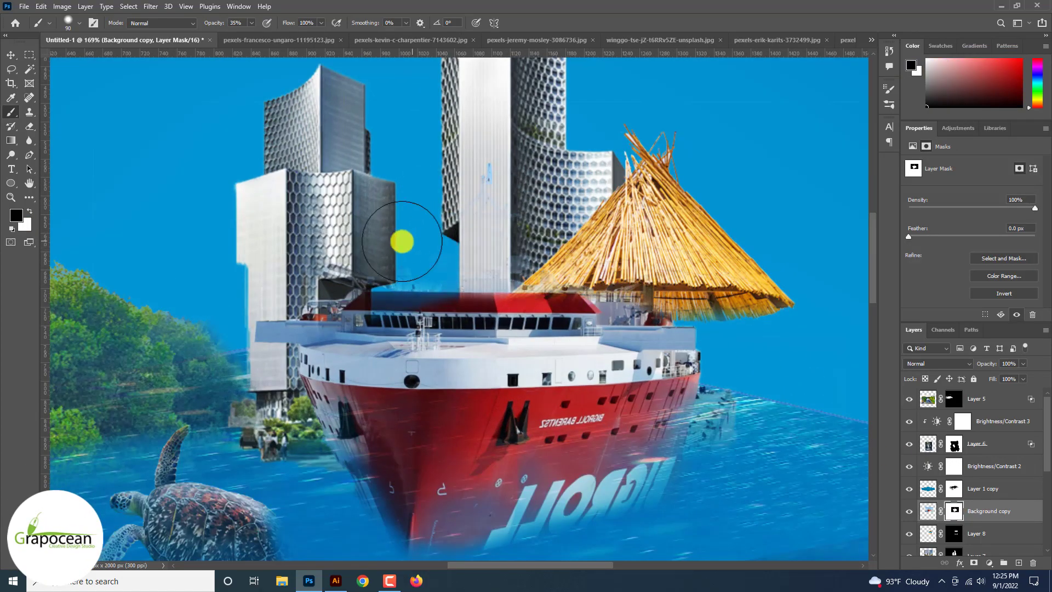
scroll(401, 241, down, 5)
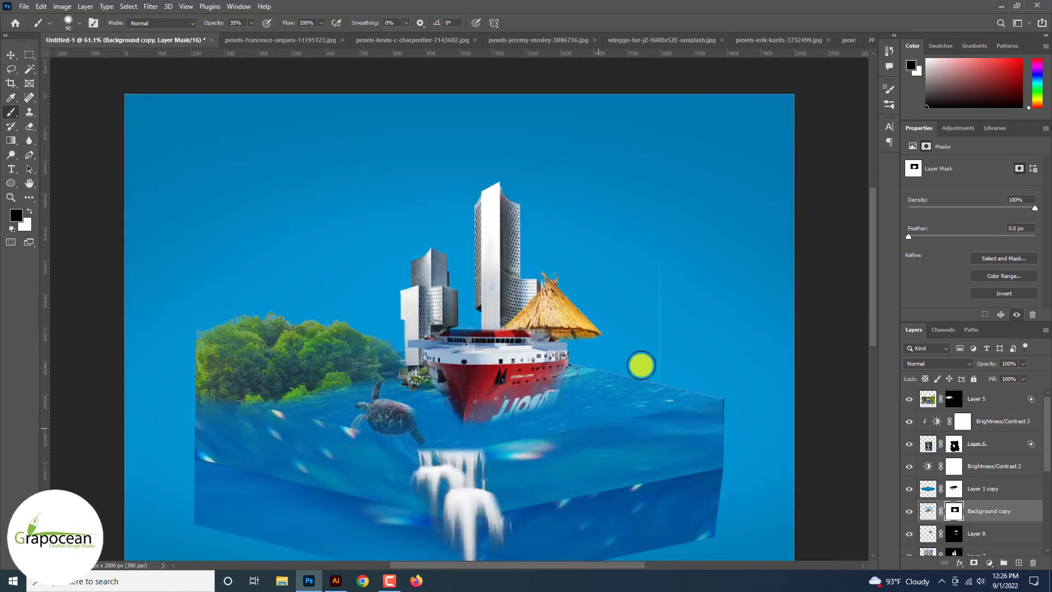
scroll(641, 365, up, 3)
scroll(641, 365, down, 2)
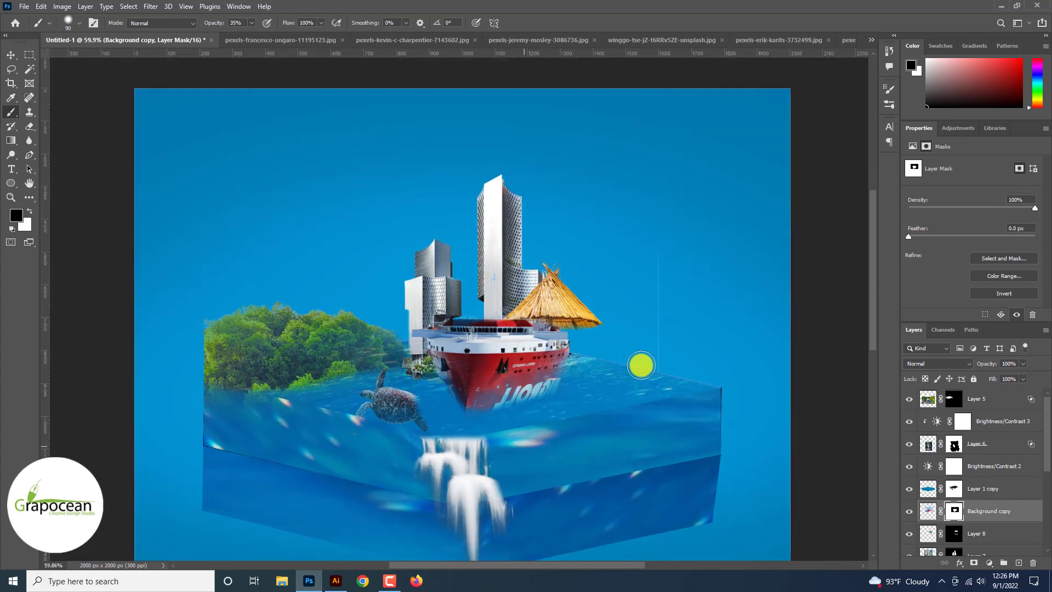
scroll(641, 365, down, 1)
scroll(641, 365, down, 2)
scroll(641, 365, down, 1)
scroll(641, 364, up, 3)
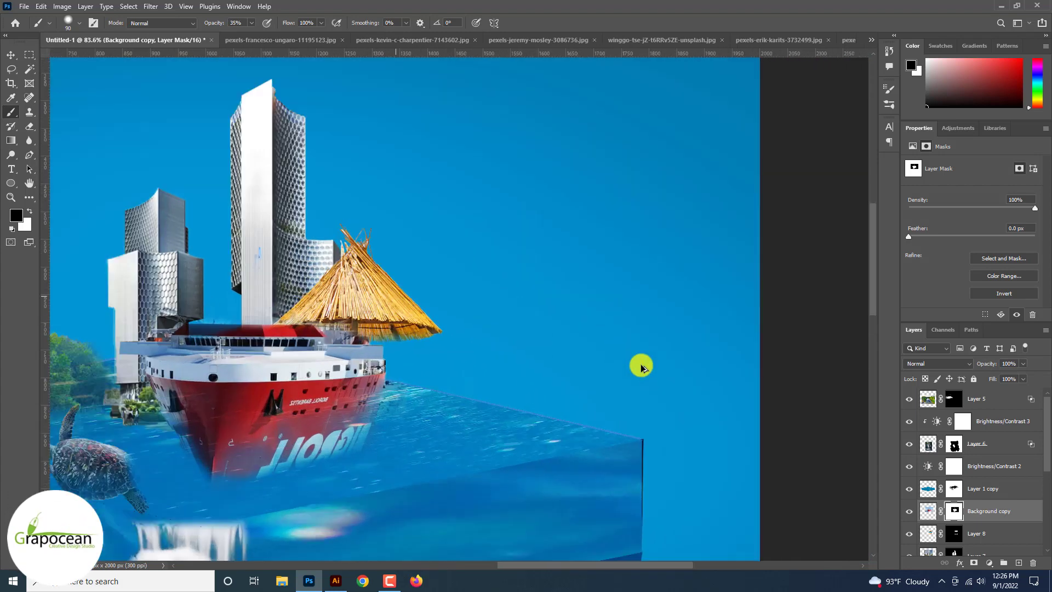
scroll(585, 352, up, 1)
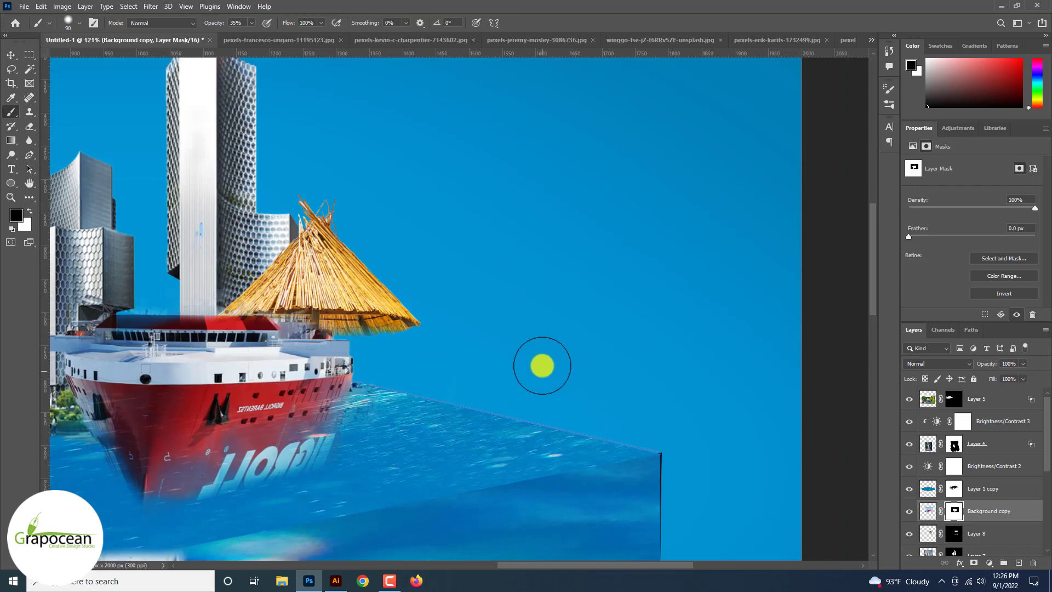
scroll(536, 359, down, 2)
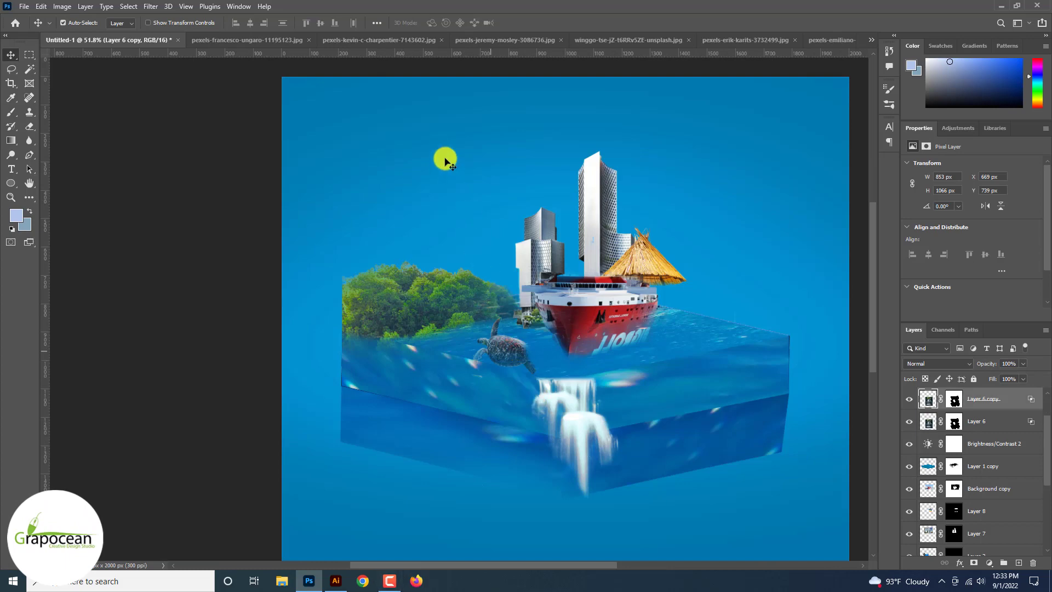
- Cycle through the open photos to bring up the house photo
click(401, 40)
click(521, 40)
click(679, 40)
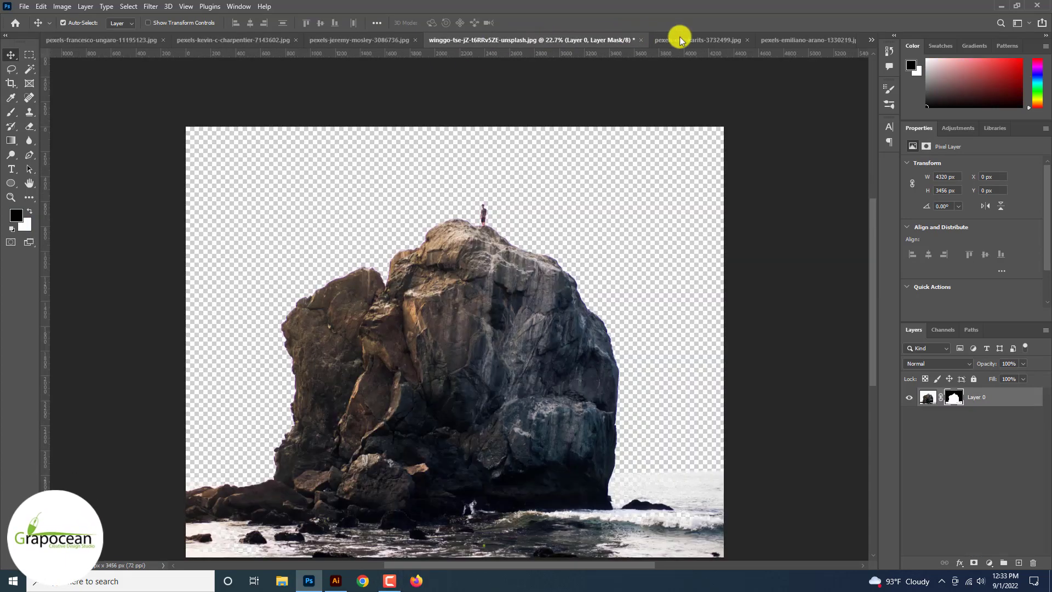
click(824, 40)
click(871, 40)
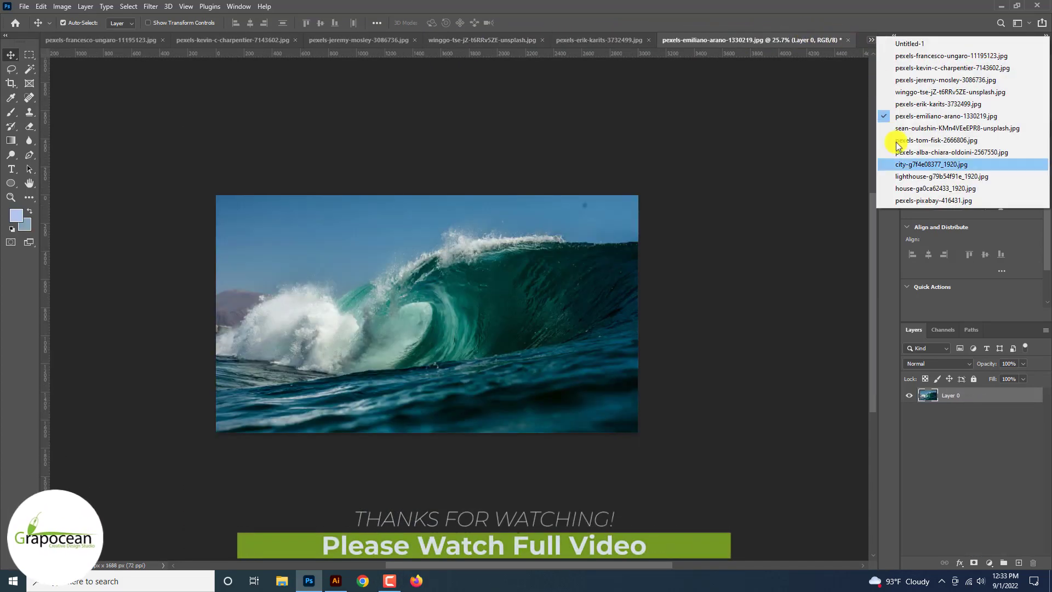
click(909, 188)
click(871, 40)
click(935, 188)
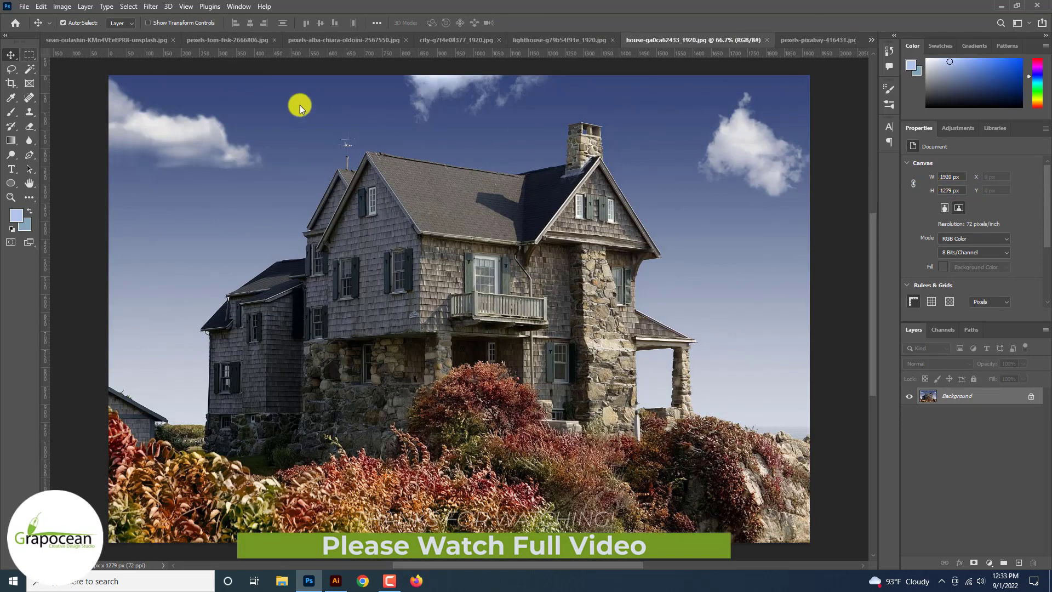
- Magic Wand select the sky on both sides of the house plus the two clouds
key(w)
click(160, 320)
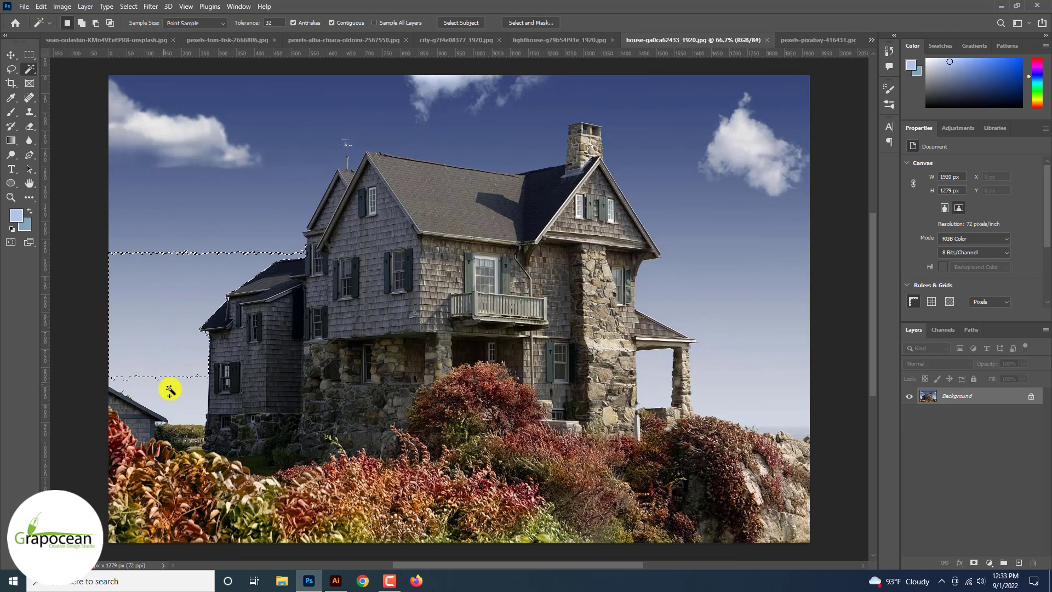
click(230, 253)
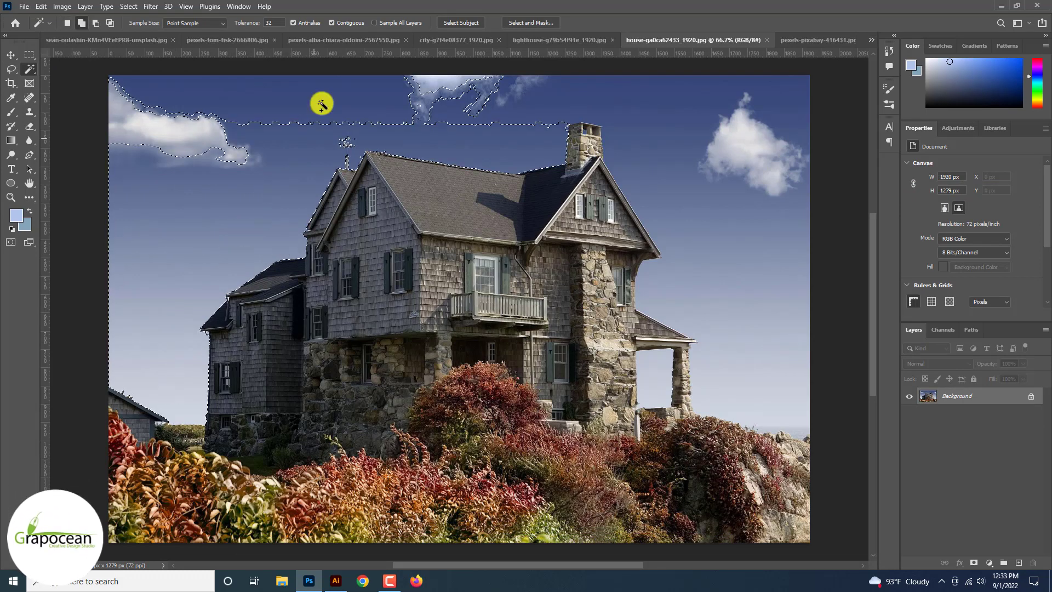
click(698, 313)
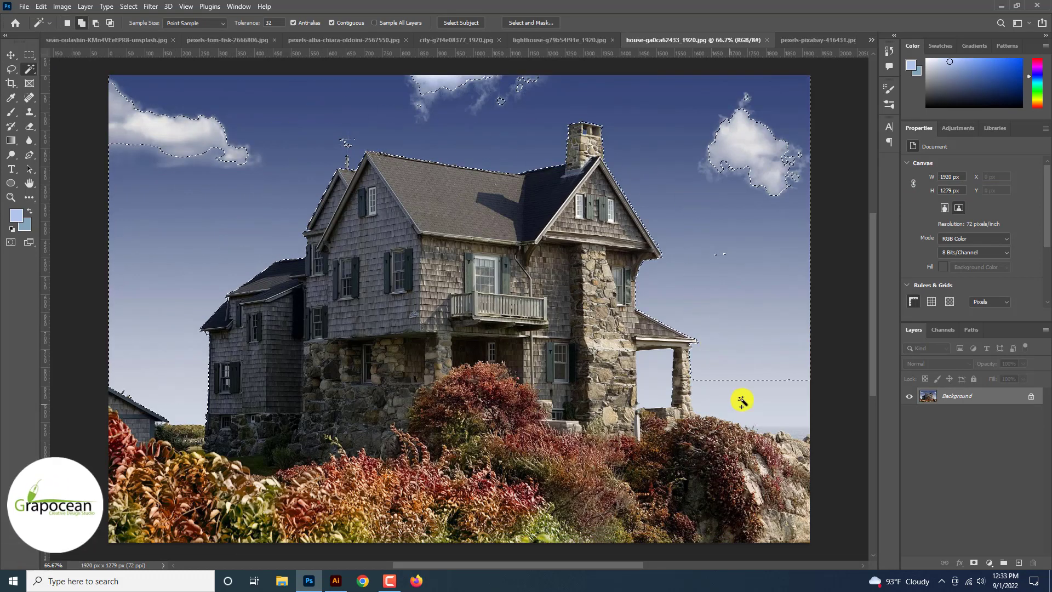
click(741, 399)
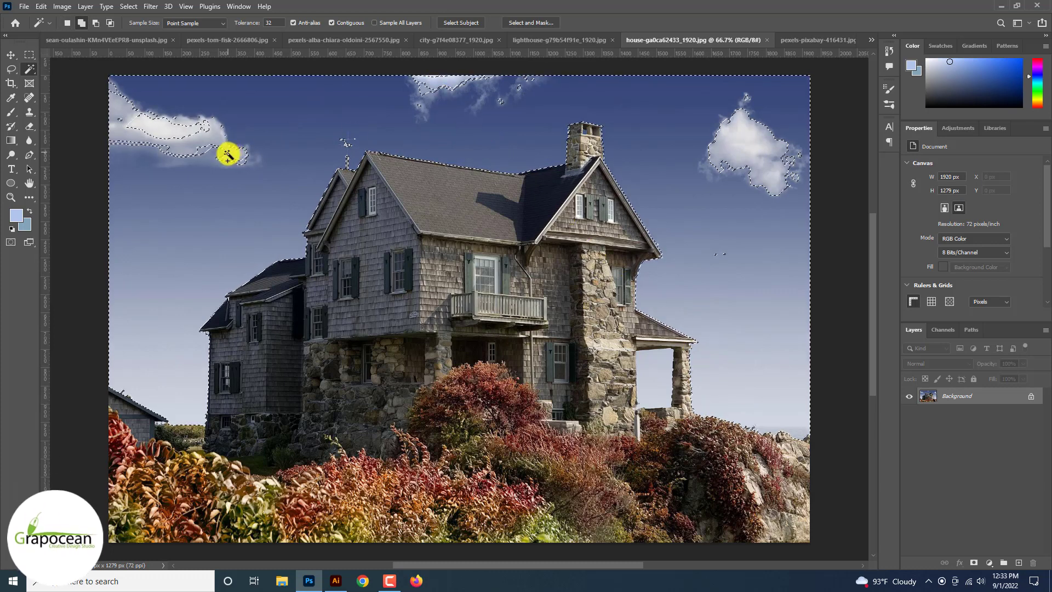
click(183, 136)
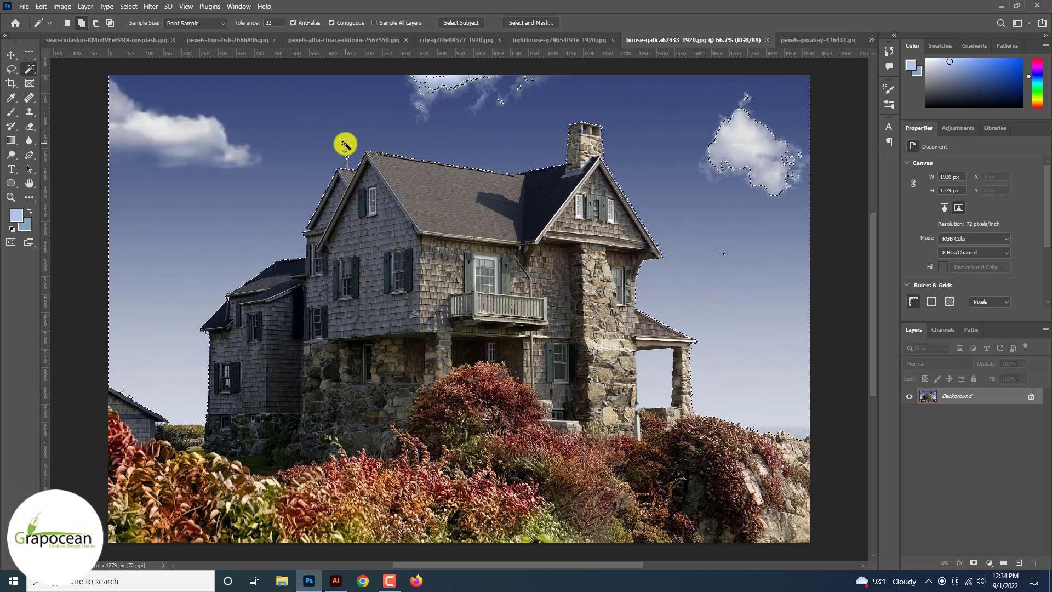
click(761, 183)
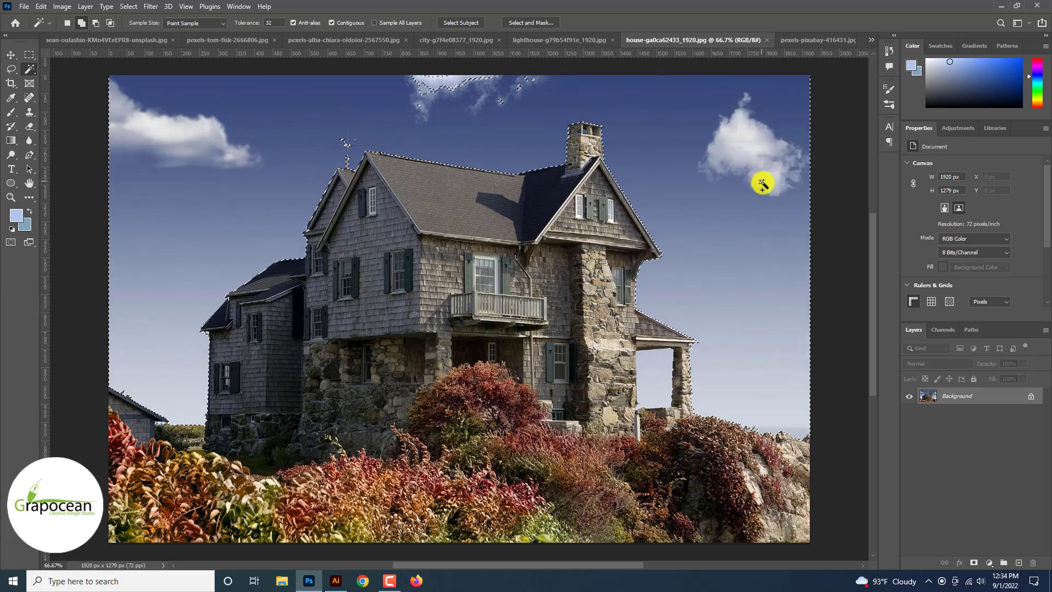
- Unlock the Background, add the cloud wisp, and mask out the sky keeping the house visible
key(shift+F5)
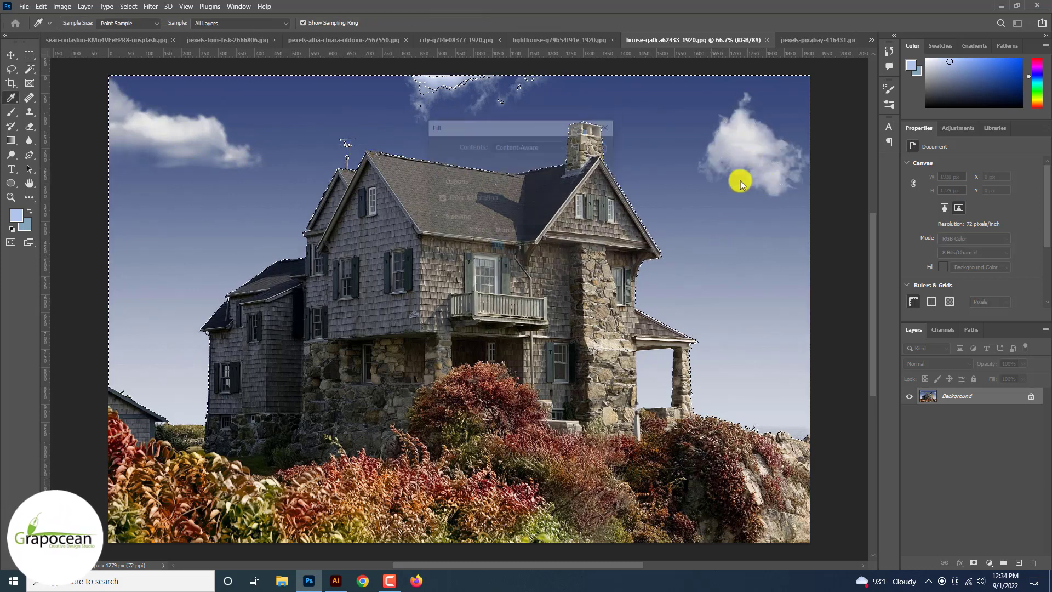
click(606, 165)
click(1033, 397)
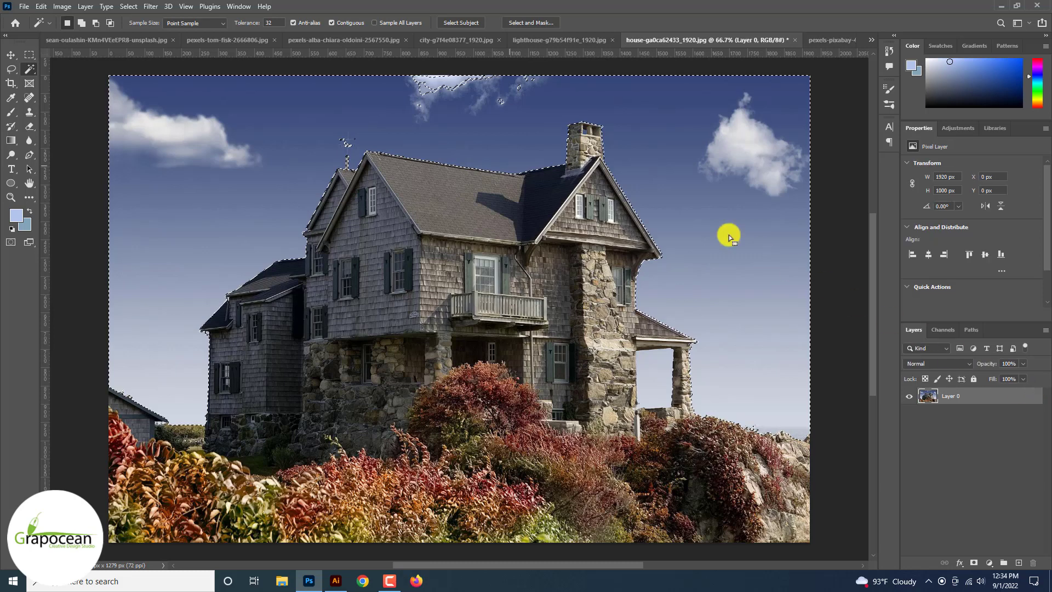
click(426, 106)
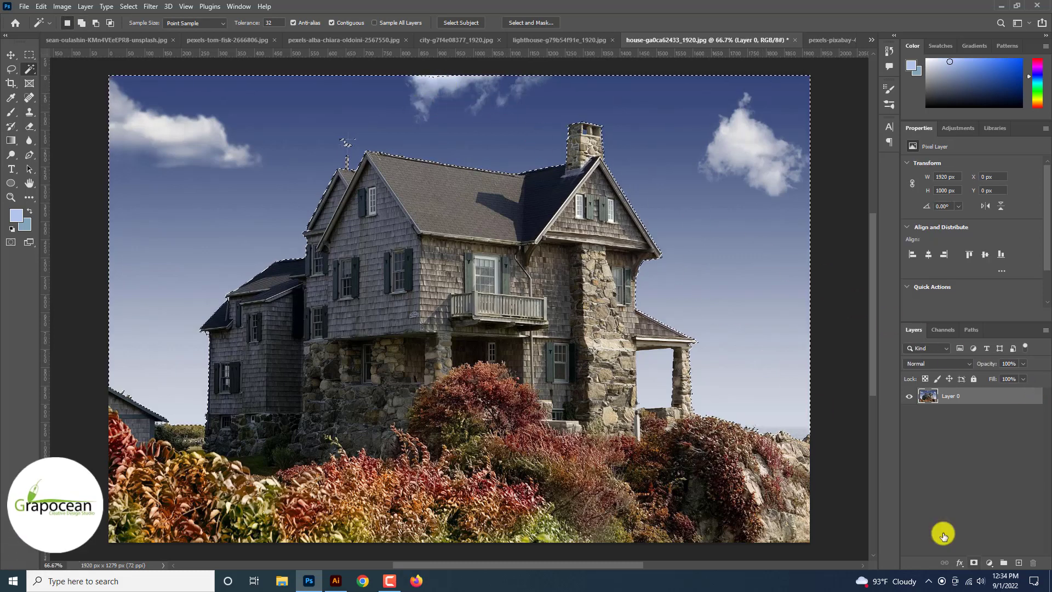
click(974, 563)
key(ctrl+z)
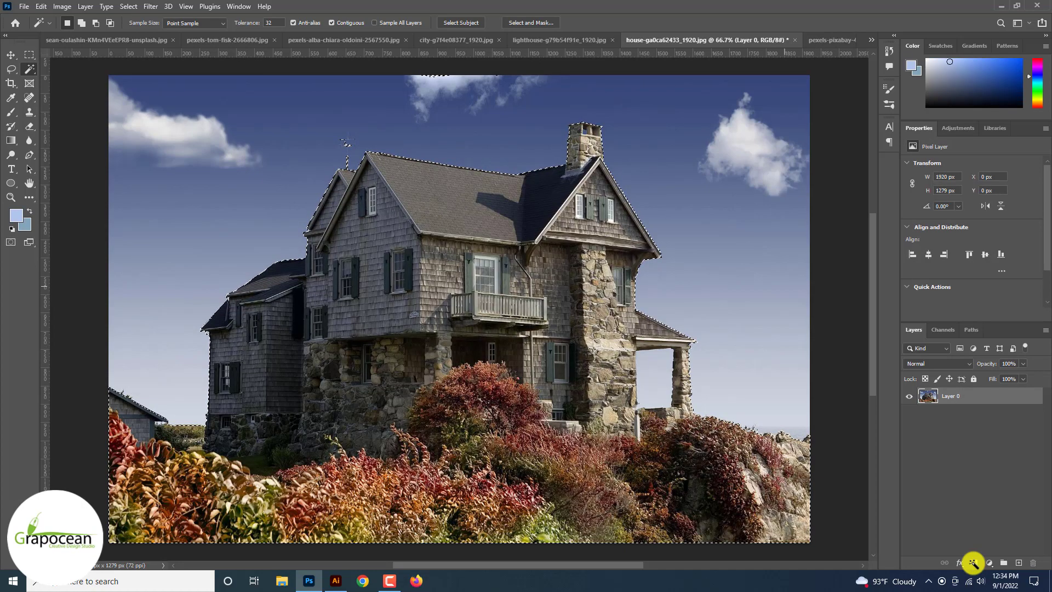
alt+click(973, 562)
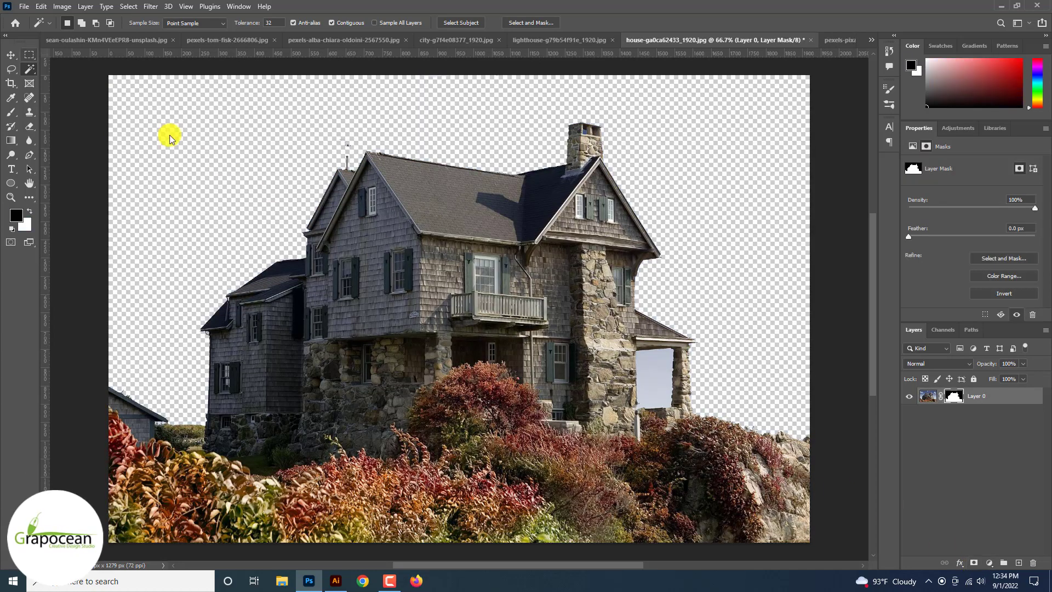
- Hide the sky patch between the porch columns in black and nudge the house into place
drag(283, 162, 423, 235)
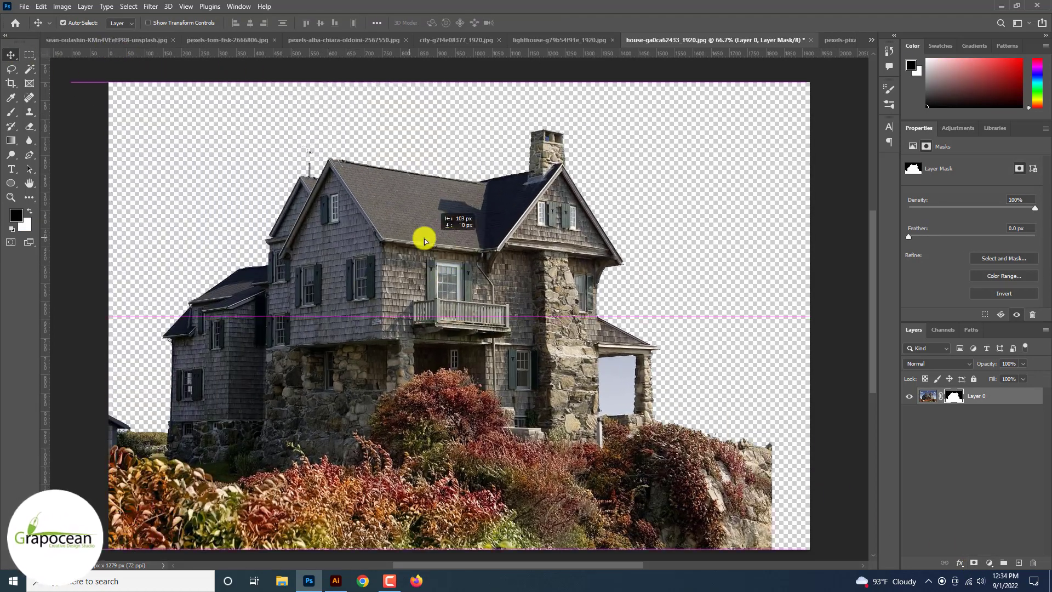
click(617, 381)
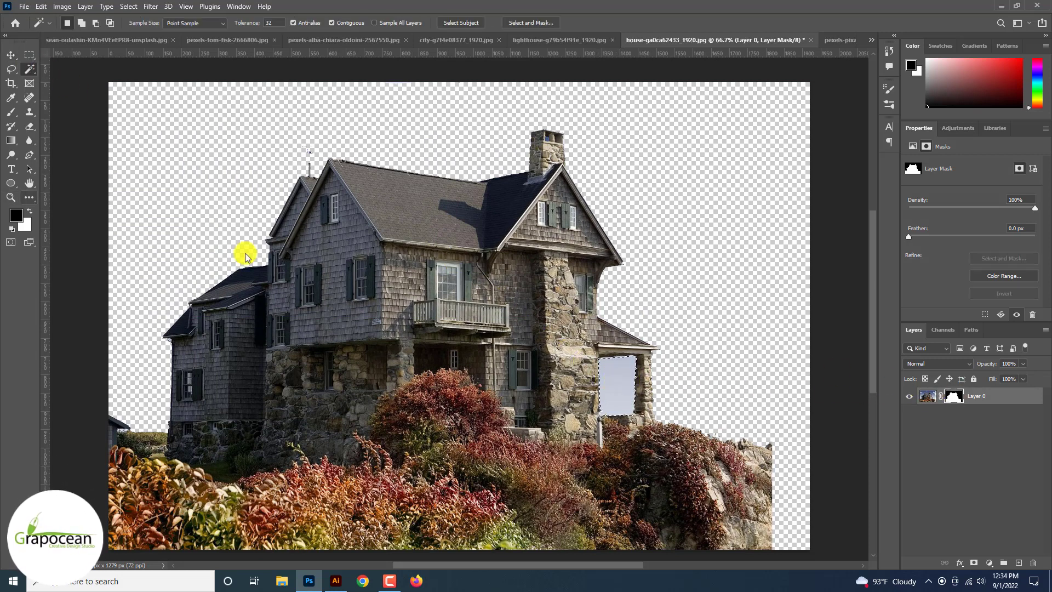
click(29, 210)
key(Delete)
click(29, 55)
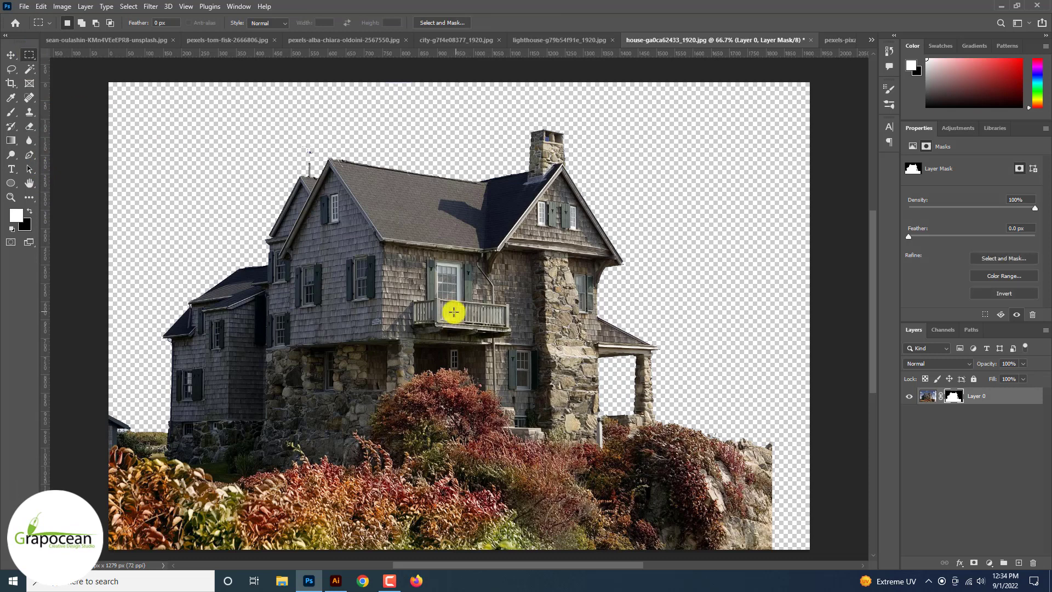
scroll(454, 312, down, 3)
drag(471, 312, 493, 311)
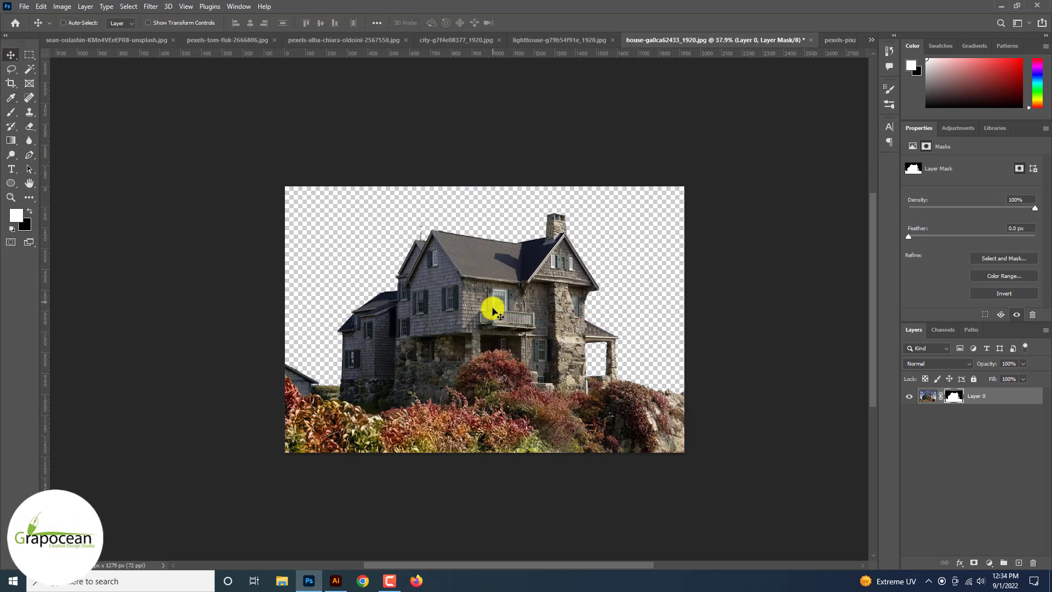
click(871, 40)
click(928, 395)
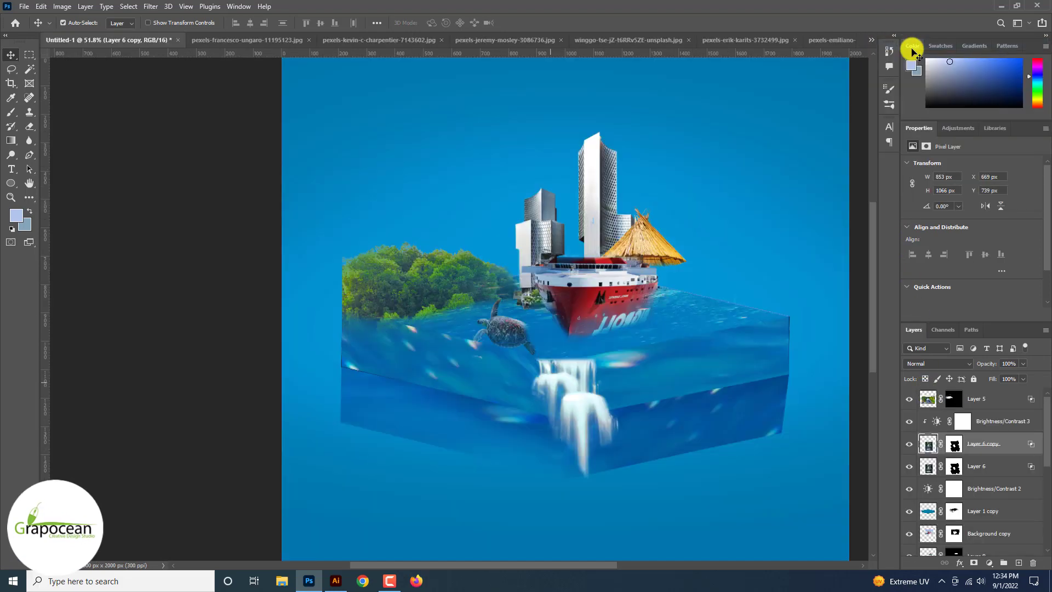
- Drag the cut-out house into Untitled-1 and scale it to about 38% on the island
drag(877, 68, 912, 50)
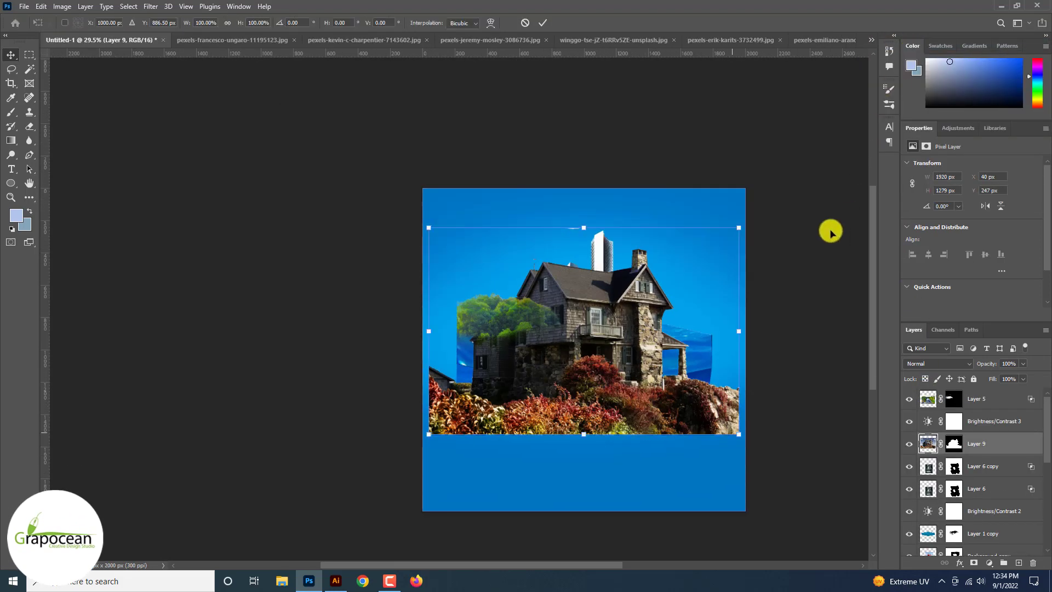
drag(737, 435, 623, 399)
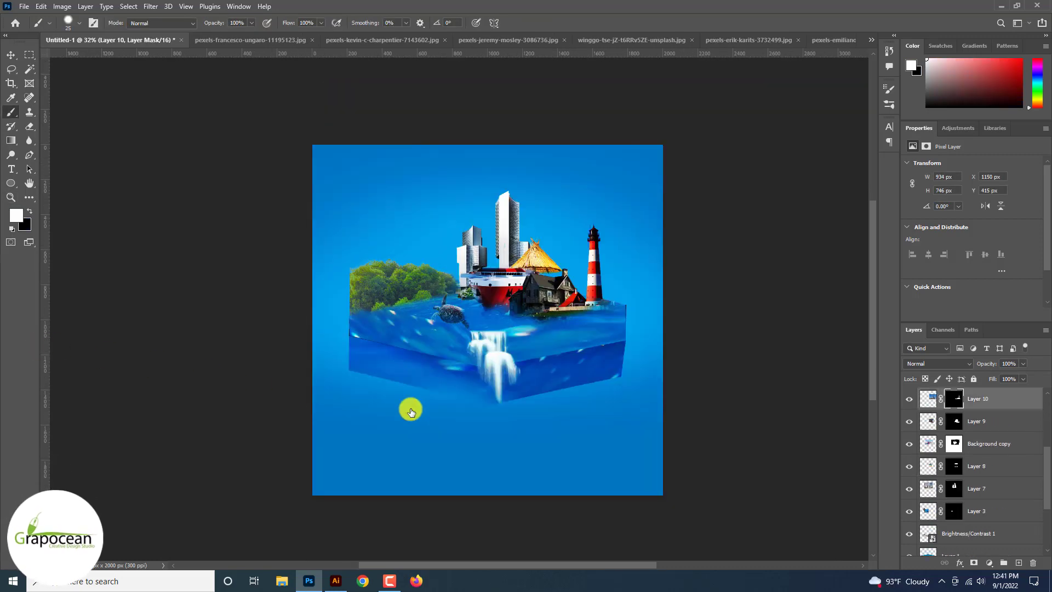
scroll(975, 493, down, 5)
- Add a Colorize Hue/Saturation layer above Color Fill 2, tweak its tint, and invert its mask to black
click(990, 511)
click(989, 562)
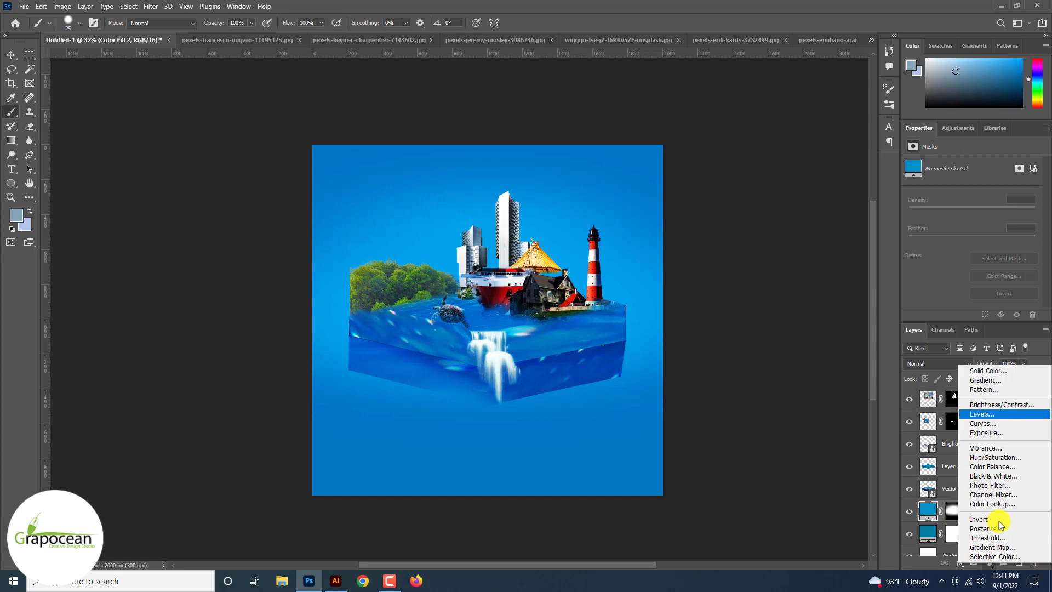
click(1009, 458)
click(968, 264)
mouse_move(972, 249)
mouse_down()
mouse_move(1014, 247)
mouse_move(1002, 249)
mouse_up()
mouse_move(940, 227)
mouse_down()
mouse_move(1010, 228)
mouse_move(973, 250)
mouse_move(980, 254)
mouse_up()
drag(979, 255, 1018, 261)
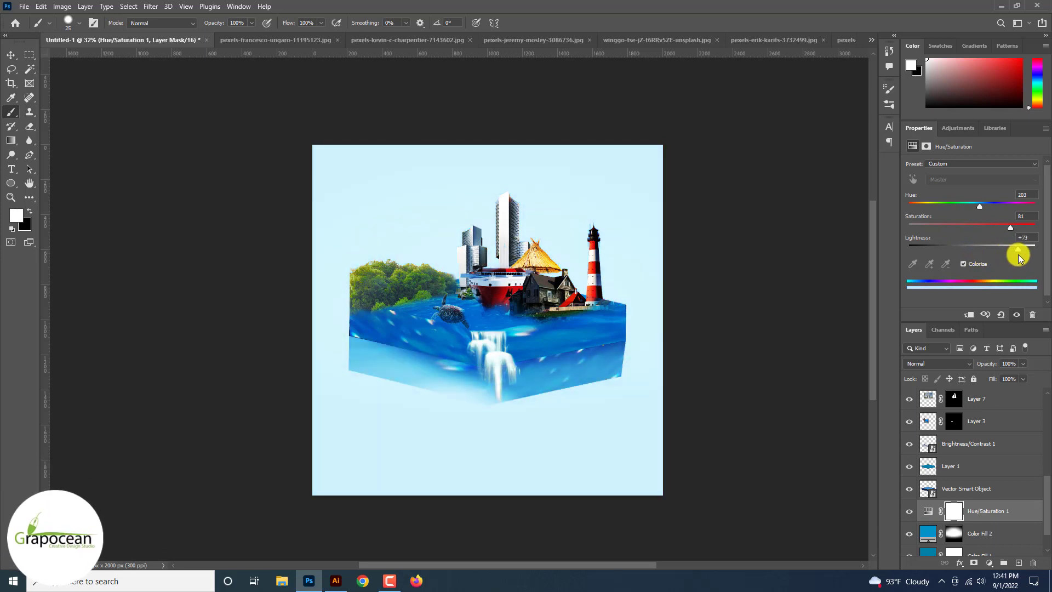
drag(980, 206, 925, 209)
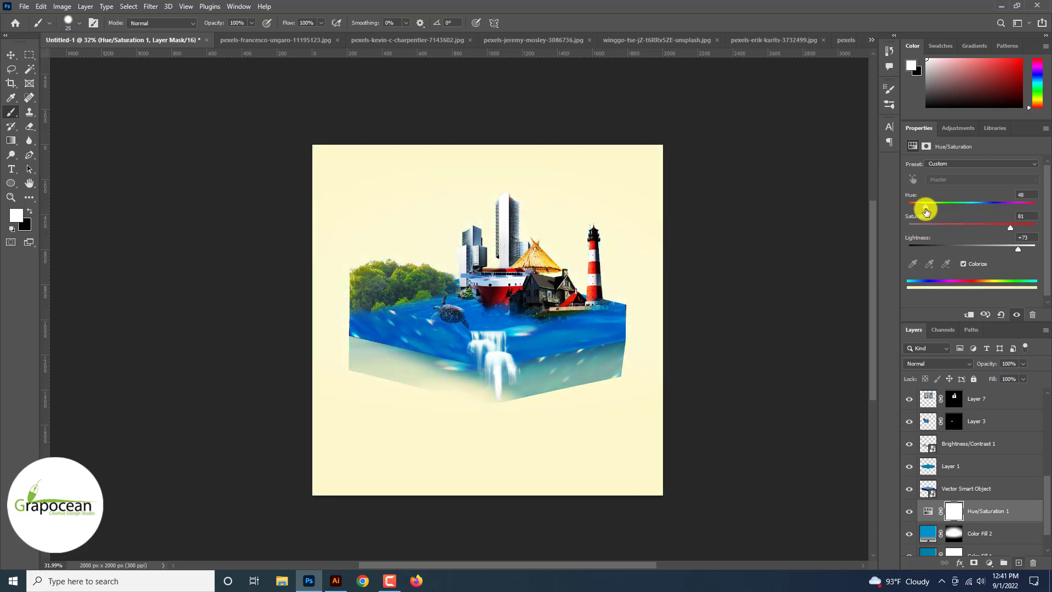
click(953, 512)
key(ctrl+i)
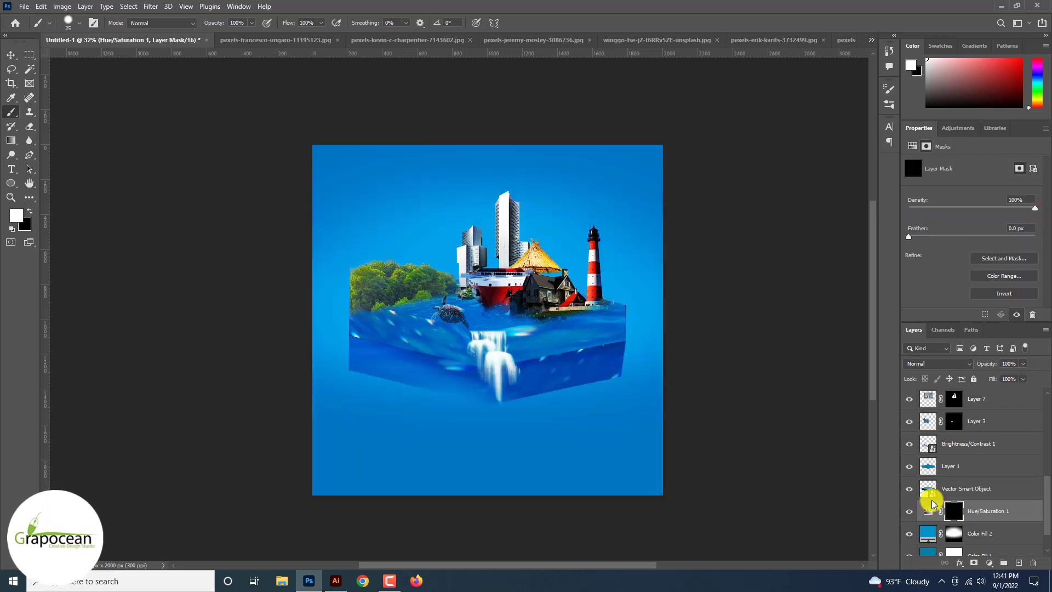
- Brush a small sun glow into the mask behind the hut
right_click(11, 112)
click(64, 113)
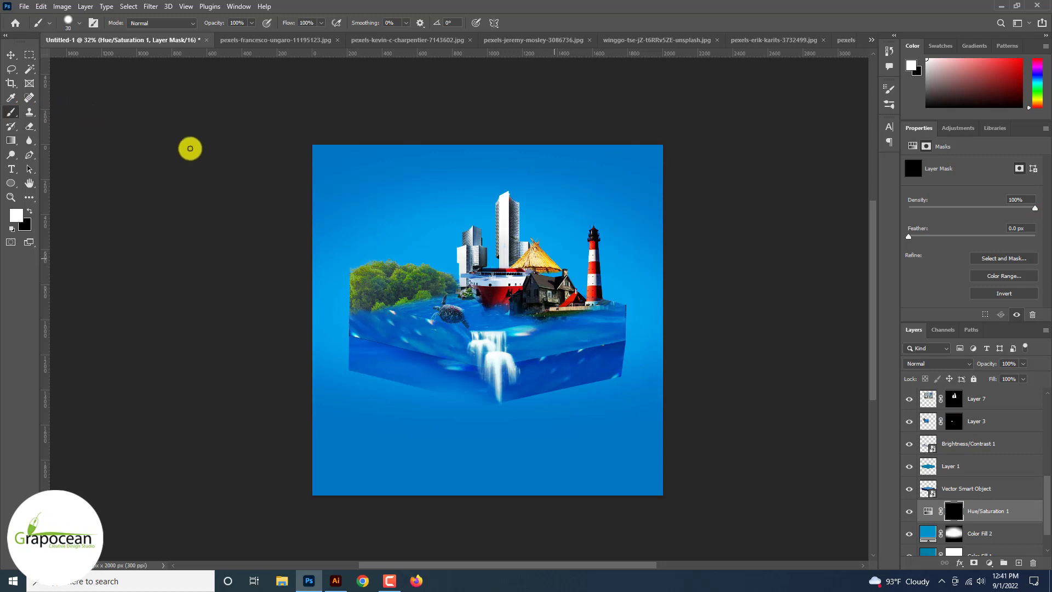
click(544, 260)
key(ctrl+z)
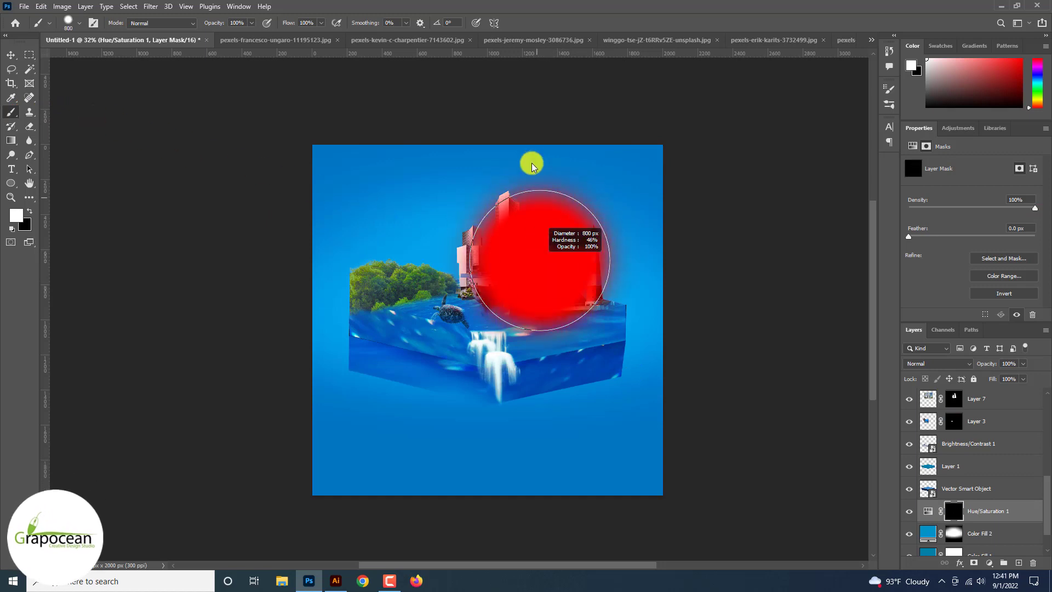
click(545, 246)
key(ctrl+z)
click(542, 252)
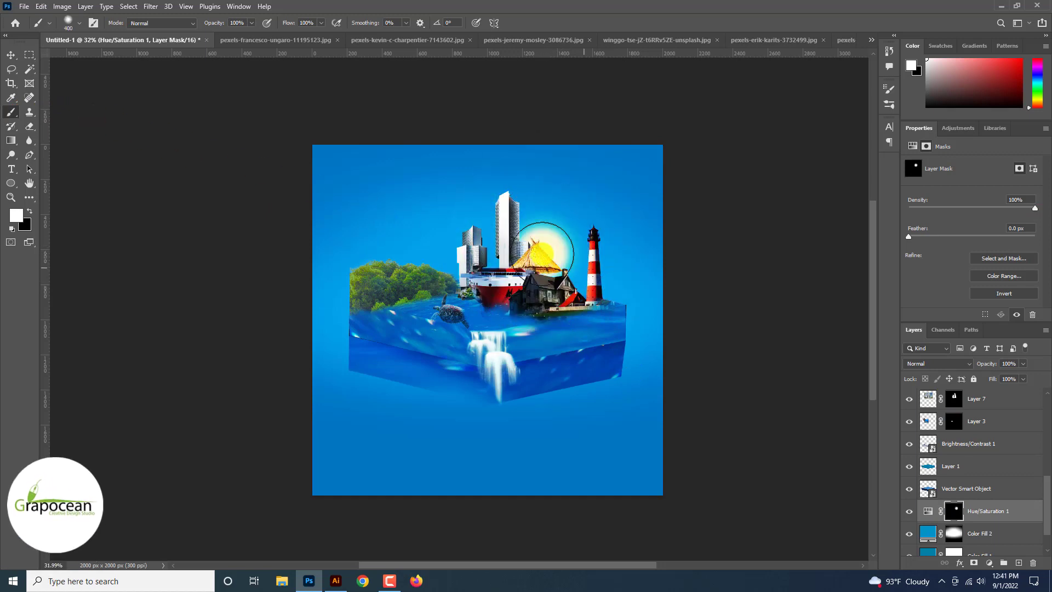
key(bracketleft)
alt+scroll(542, 252, up, 2)
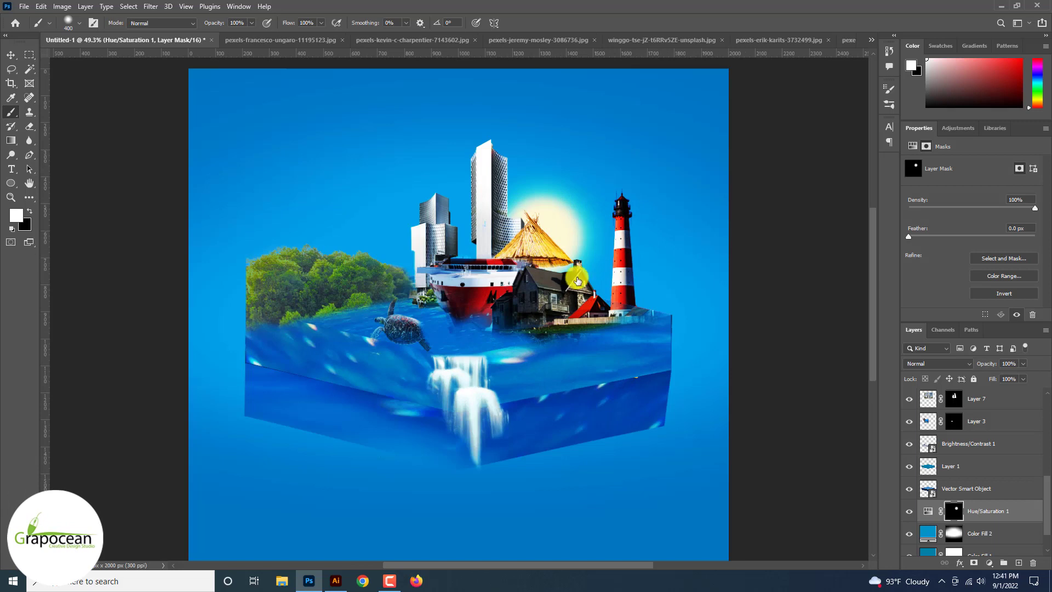
- Shift the sun glow's hue toward cyan in the adjustment's colour settings
click(928, 511)
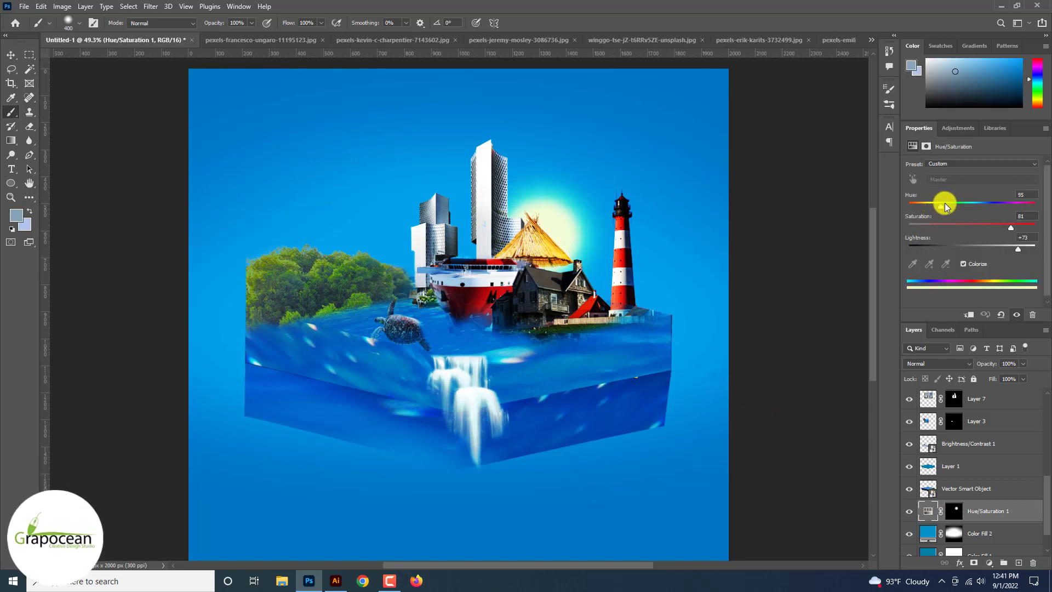
mouse_move(945, 206)
mouse_down()
mouse_move(976, 207)
mouse_move(911, 234)
mouse_move(1020, 252)
mouse_up()
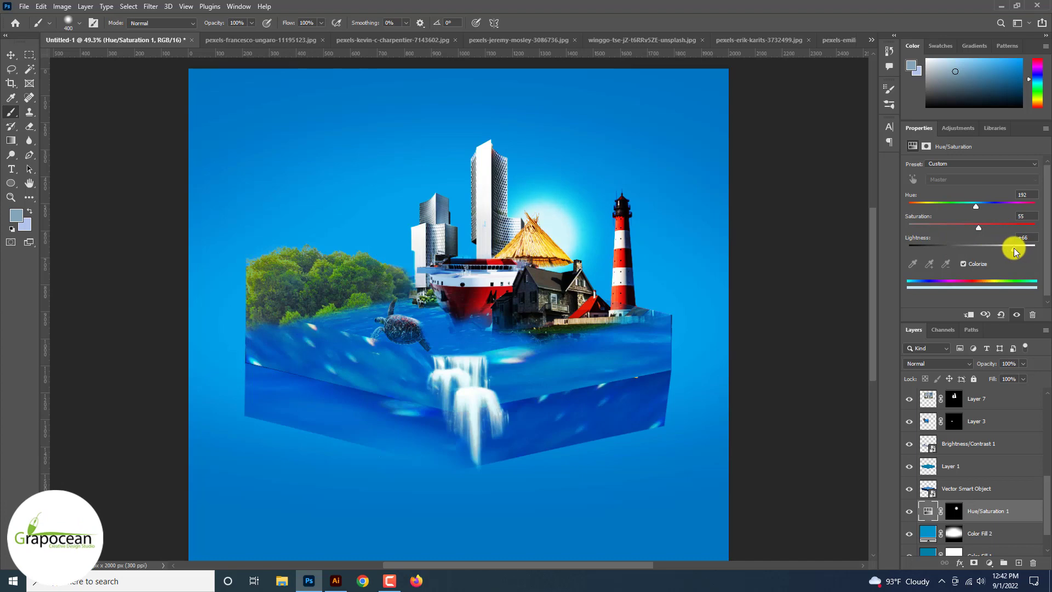
click(11, 55)
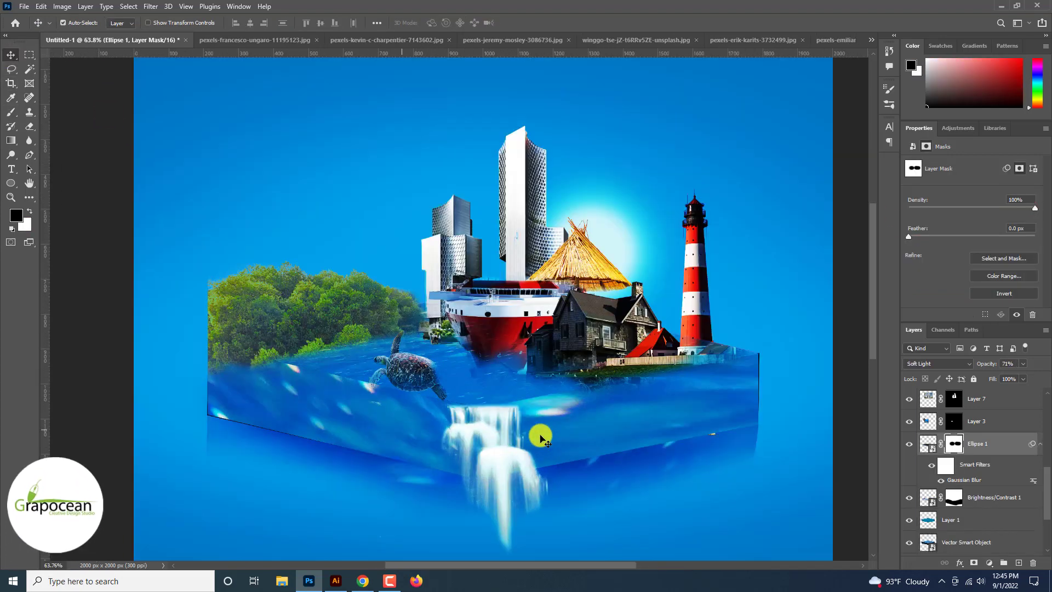
scroll(541, 438, up, 2)
scroll(540, 439, up, 2)
scroll(541, 439, down, 3)
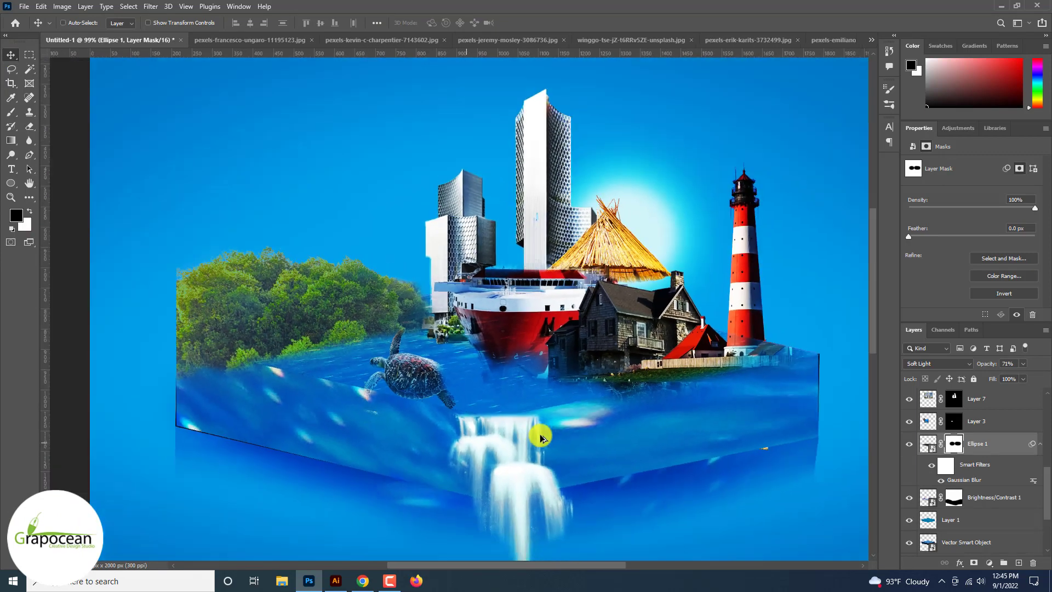
scroll(540, 438, down, 3)
scroll(540, 438, down, 2)
scroll(541, 439, up, 1)
scroll(540, 438, up, 1)
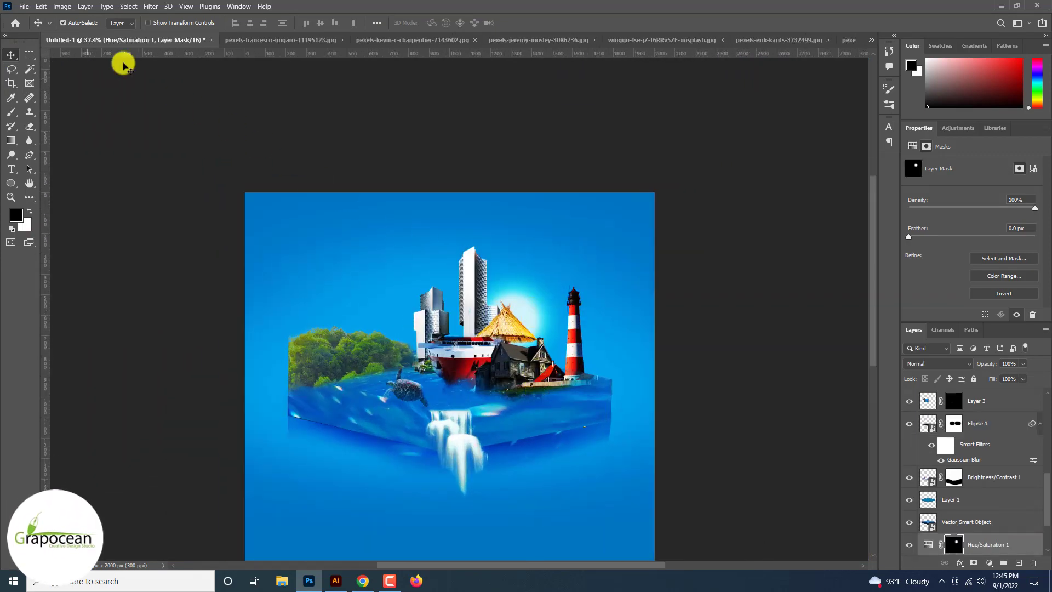
- Choose the white-clouds-on-black image from Downloads to open
click(24, 6)
click(27, 30)
click(175, 183)
- Open the clouds image and convert its Background into an editable layer
click(437, 322)
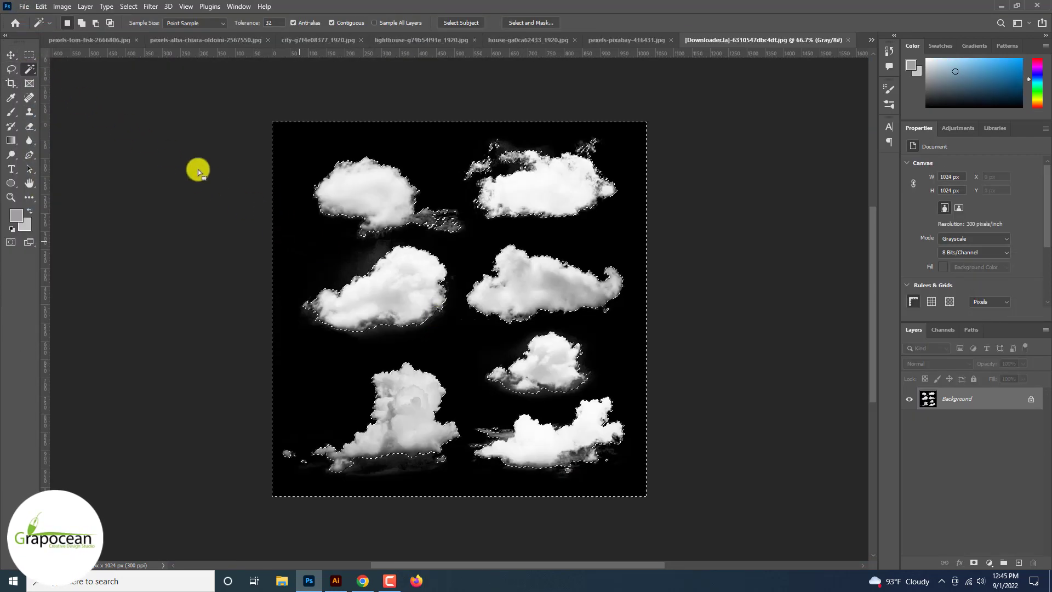
click(29, 55)
right_click(1005, 400)
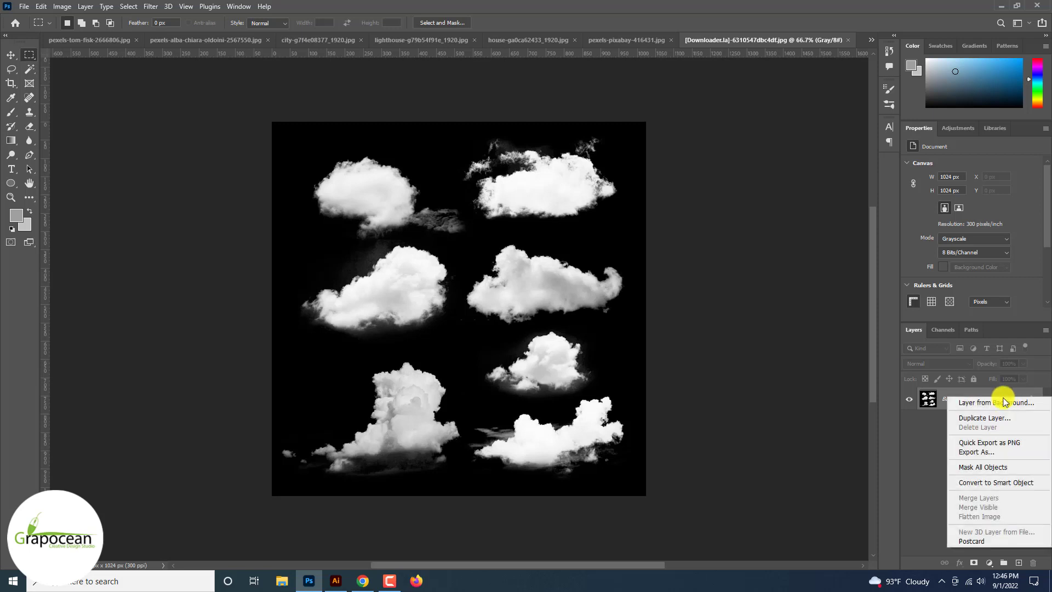
click(916, 433)
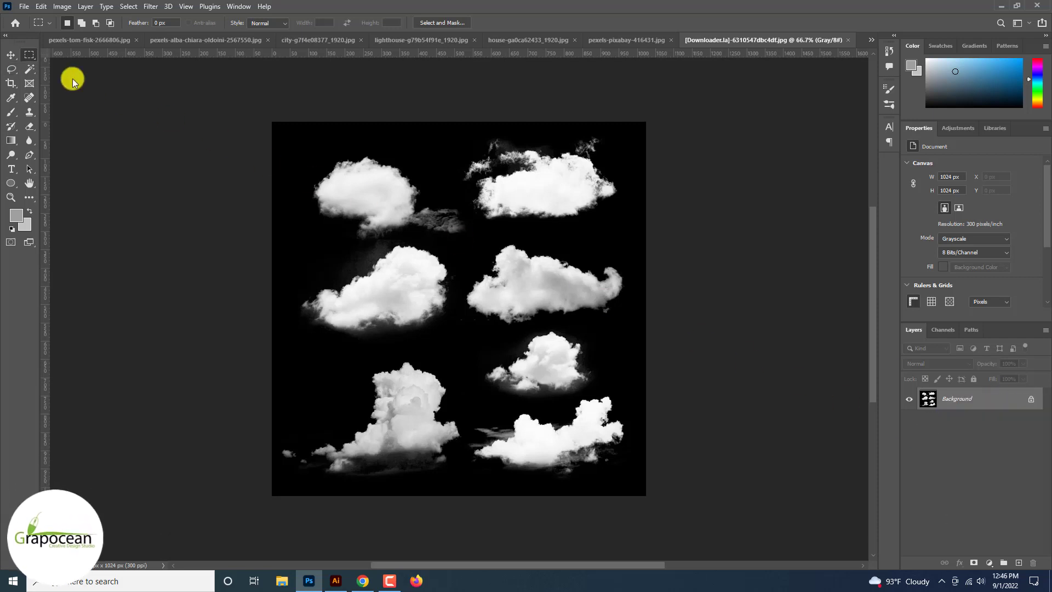
click(615, 240)
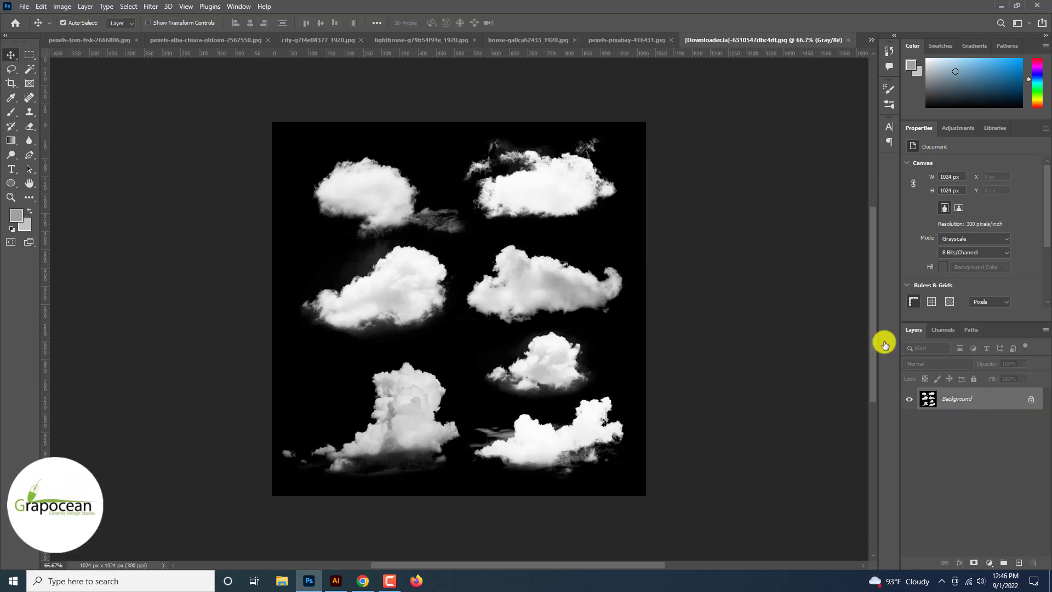
mouse_move(338, 123)
mouse_down()
mouse_move(118, 60)
mouse_move(426, 199)
mouse_up()
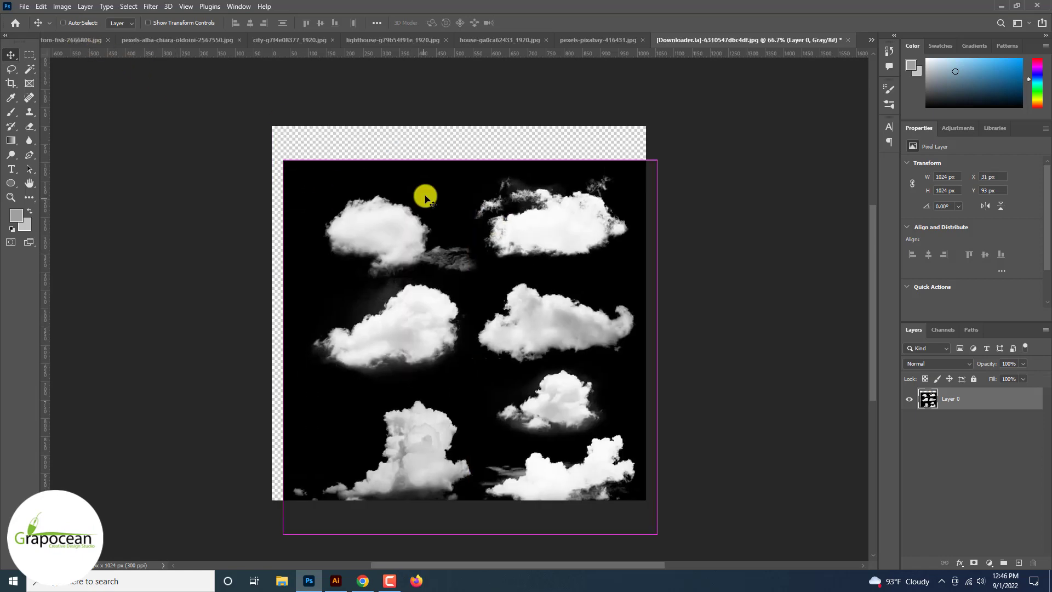
- Blend away the black using a split This Layer black slider in Blending Options
right_click(995, 400)
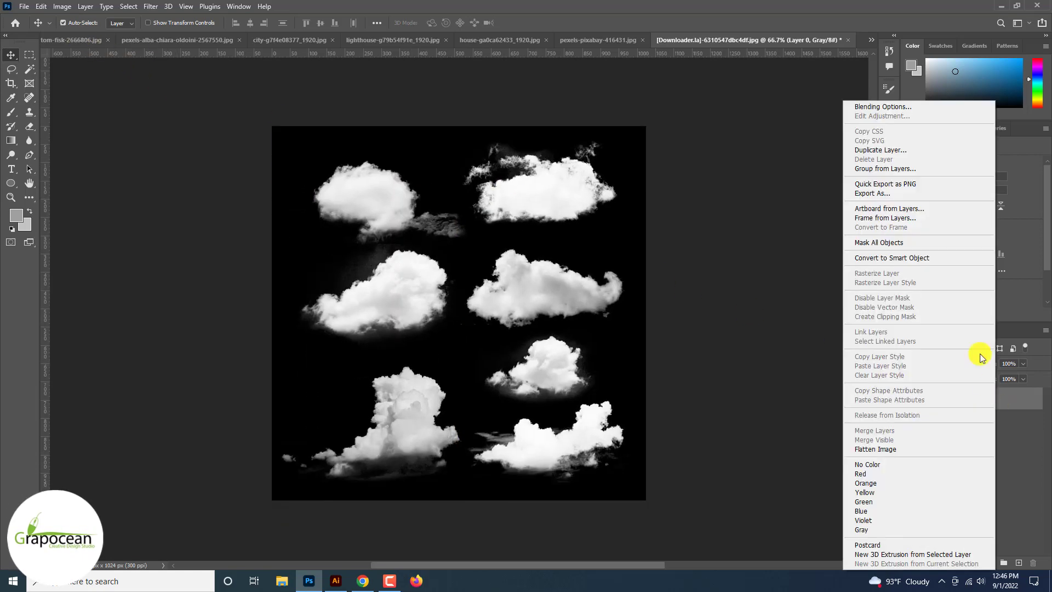
click(895, 107)
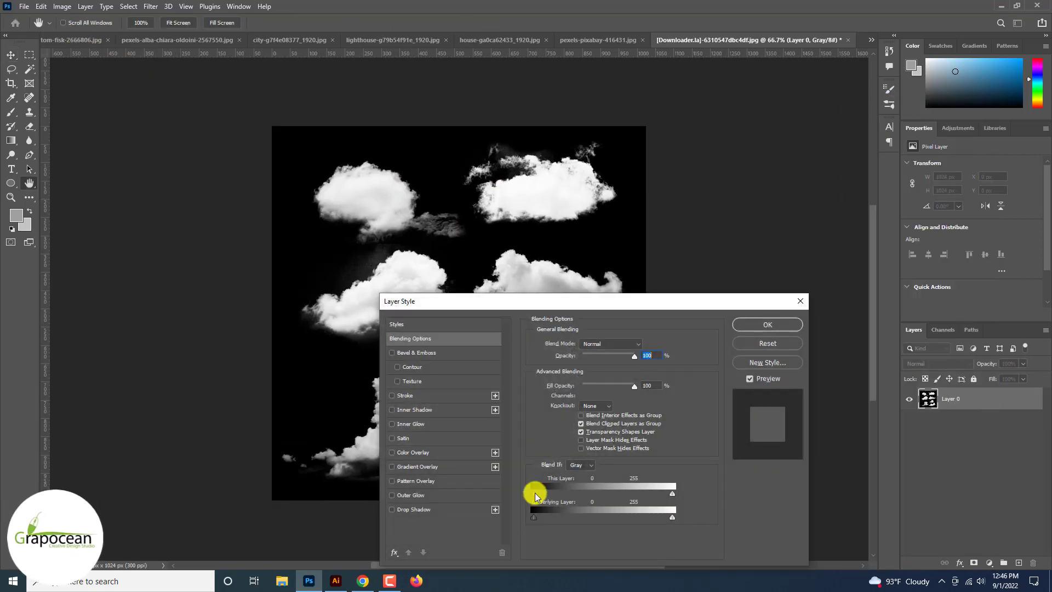
drag(532, 493, 643, 492)
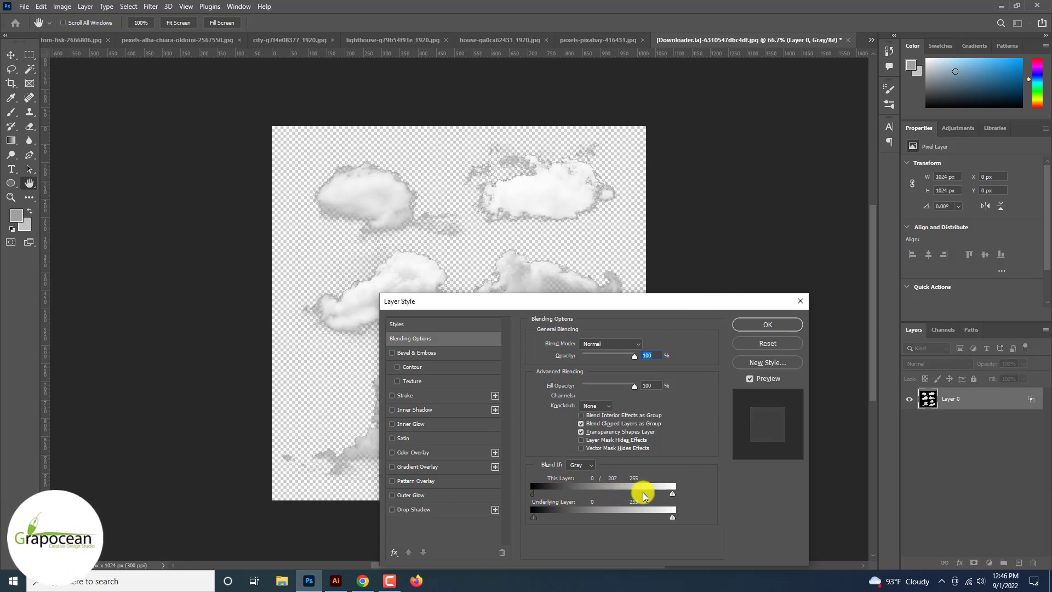
drag(533, 493, 547, 489)
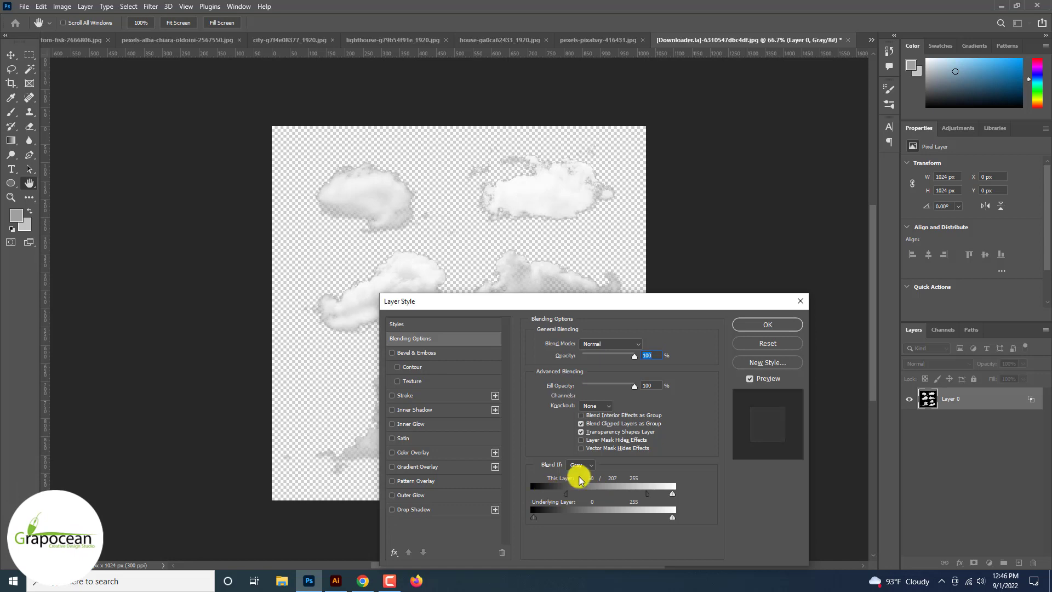
click(766, 324)
- Lasso the top-right cloud and return to the Untitled-1 poster
key(v)
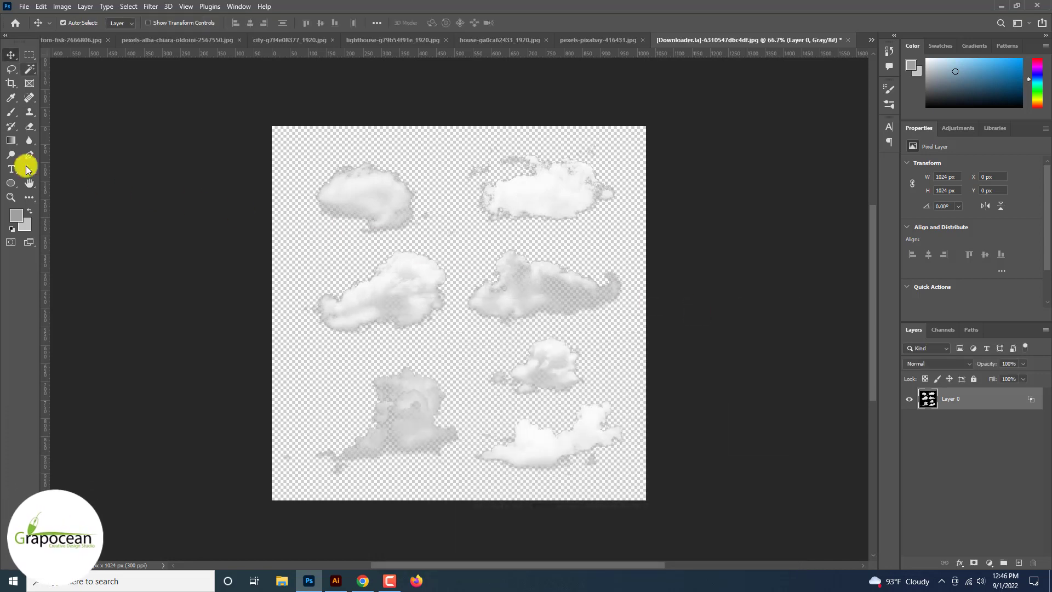
drag(599, 223, 623, 158)
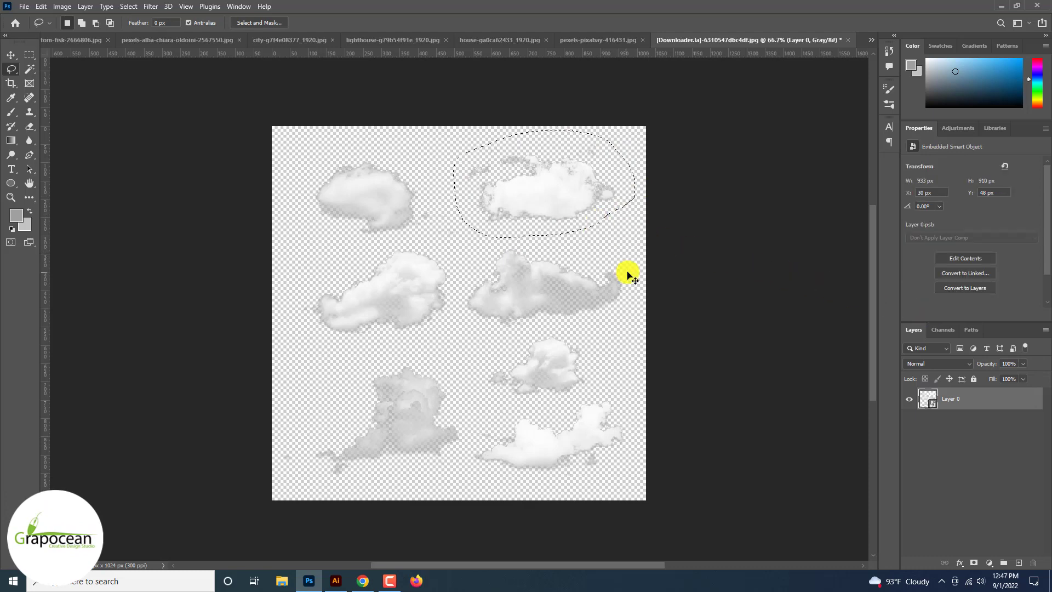
click(335, 582)
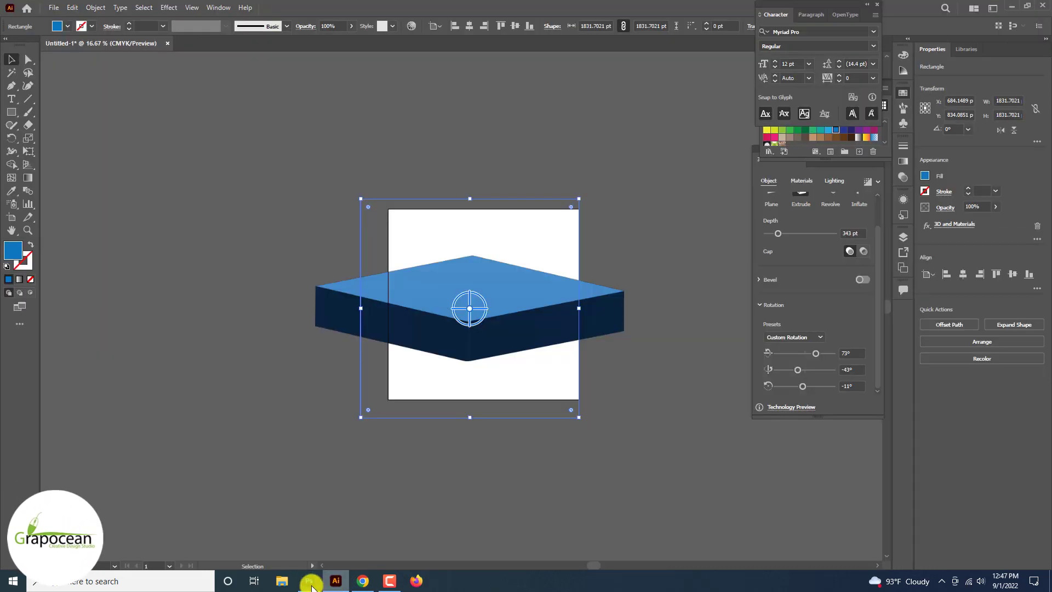
click(311, 583)
click(871, 40)
click(908, 43)
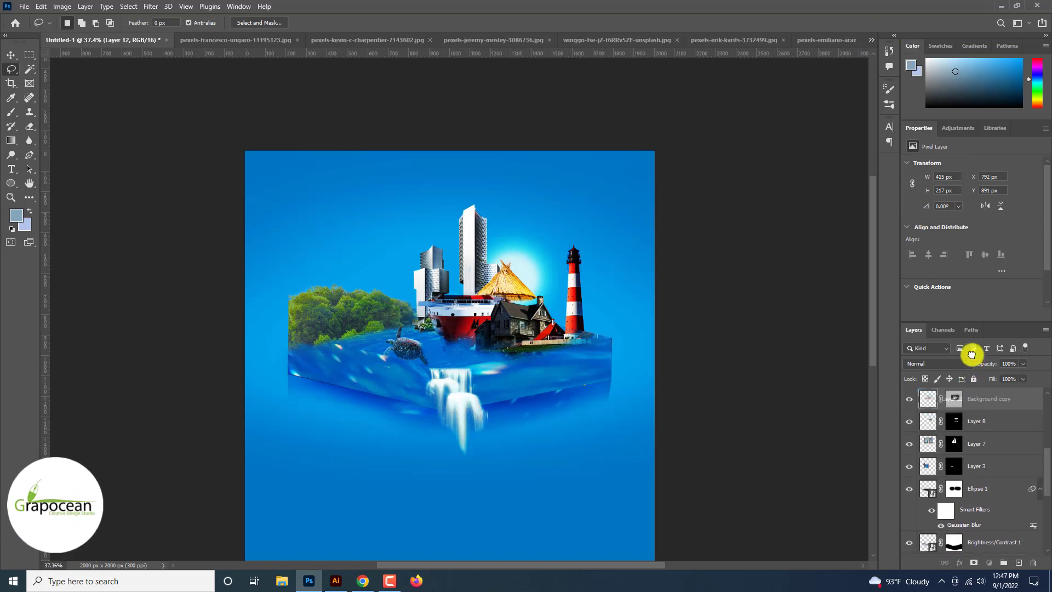
- Tuck the cloud behind the buildings beside the lighthouse, below Hue/Saturation 1
drag(974, 418, 955, 396)
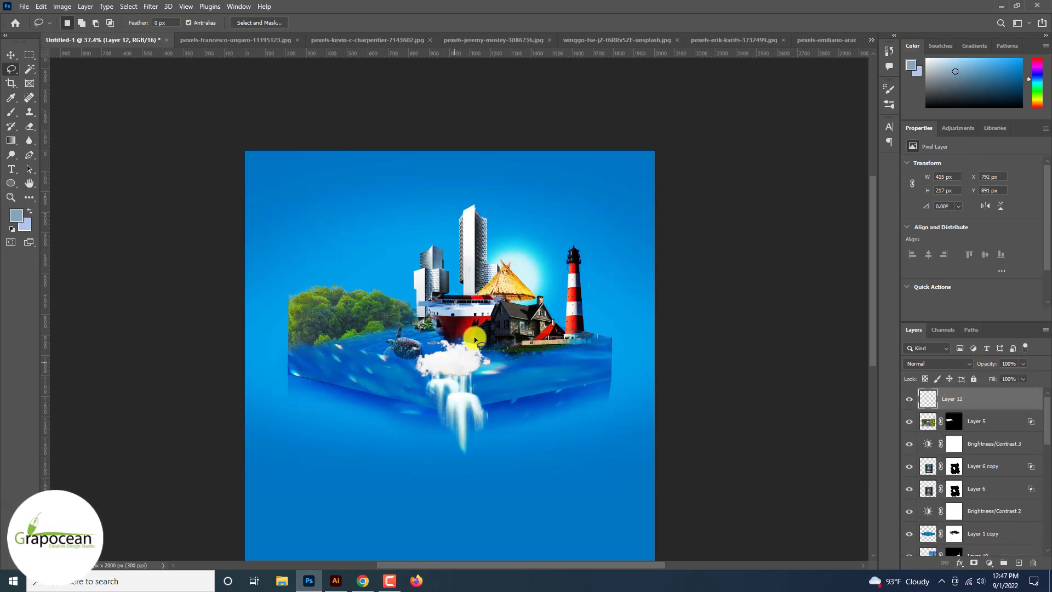
key(v)
mouse_move(455, 347)
mouse_down()
mouse_move(561, 227)
mouse_move(550, 246)
mouse_up()
mouse_move(956, 399)
mouse_down()
mouse_move(972, 561)
mouse_move(978, 487)
mouse_up()
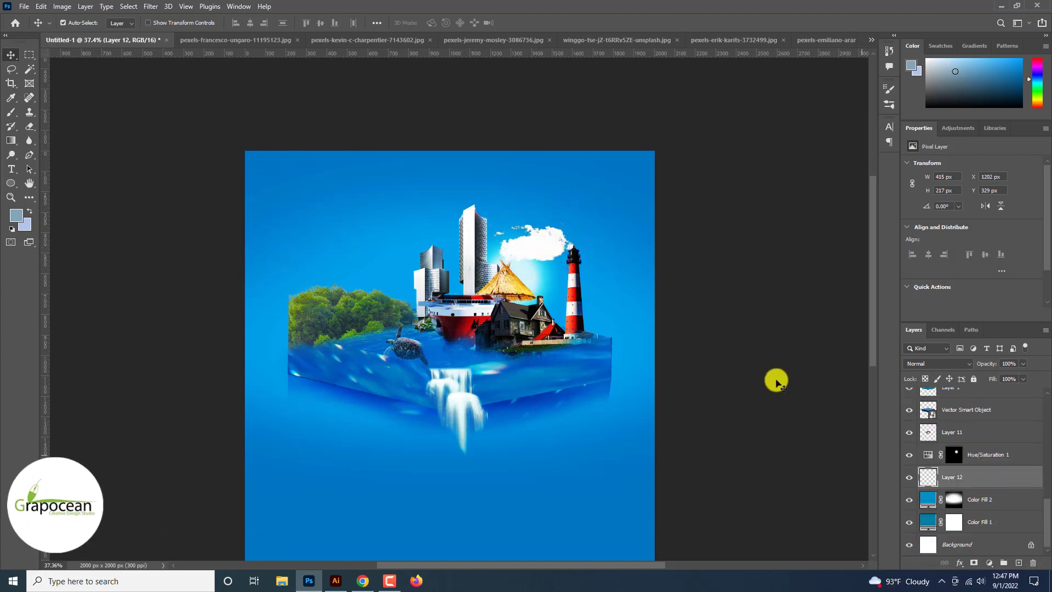
drag(543, 258, 546, 280)
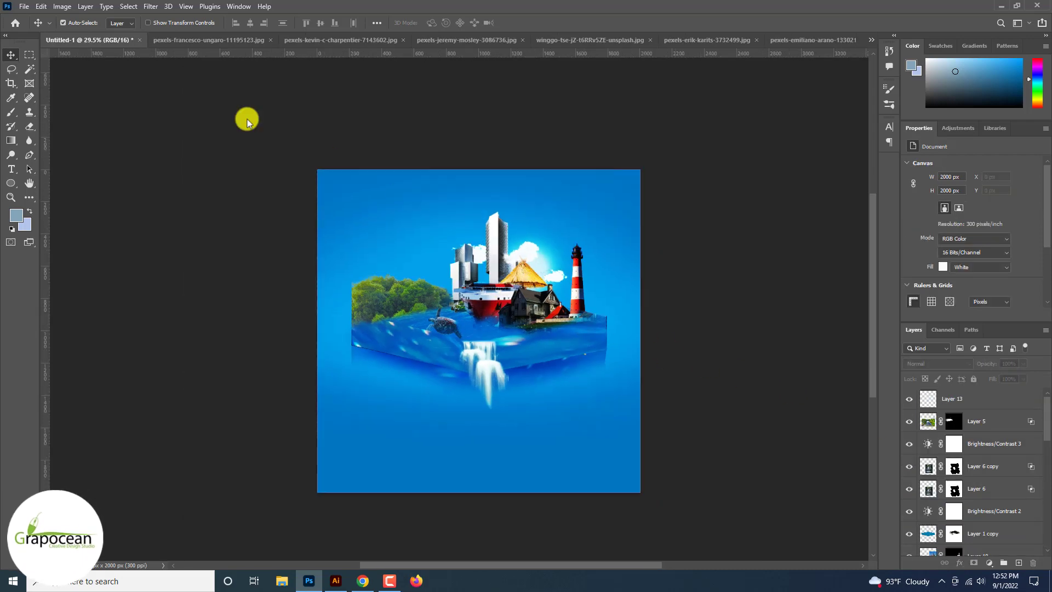
- Open the photo of seagulls in blue sky
click(24, 6)
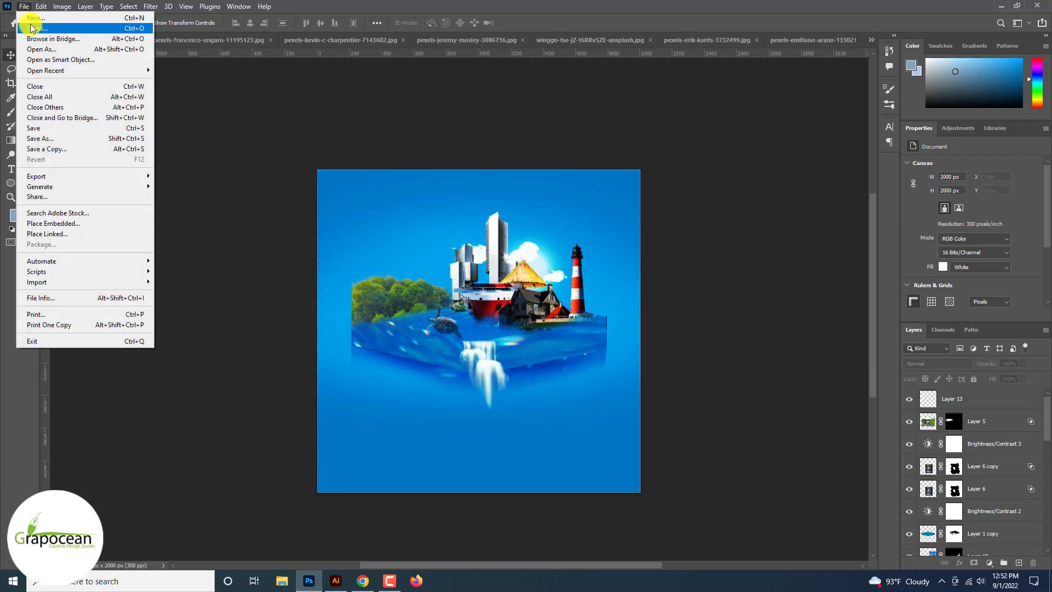
click(32, 29)
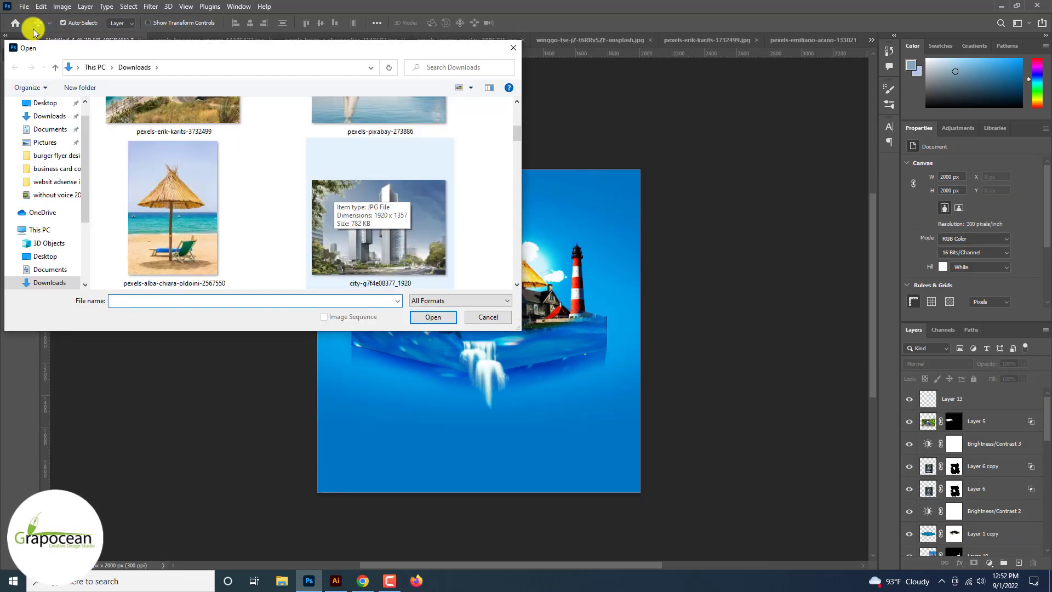
scroll(382, 200, down, 5)
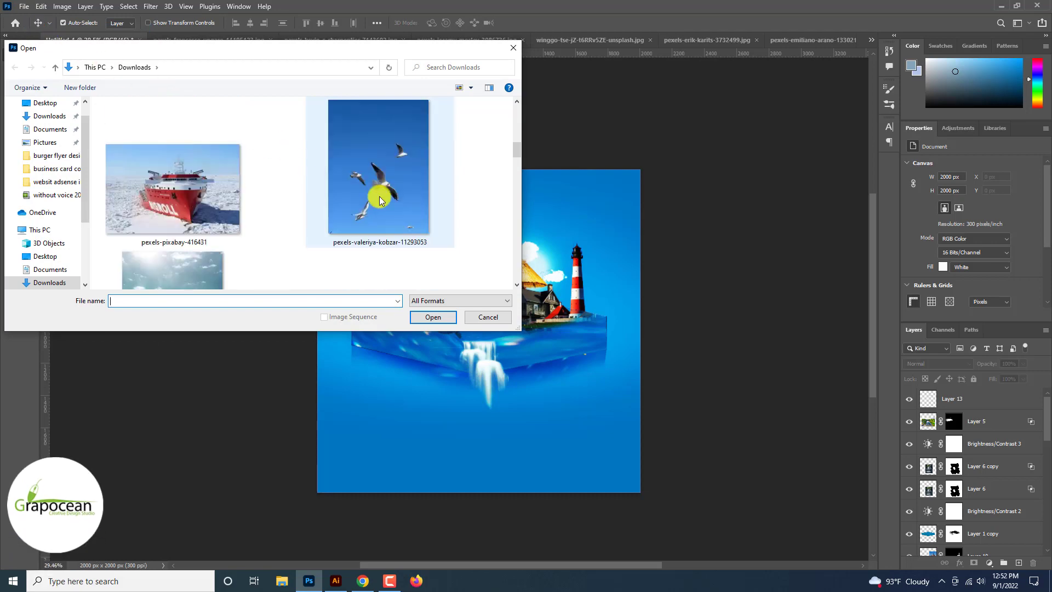
click(382, 201)
click(432, 317)
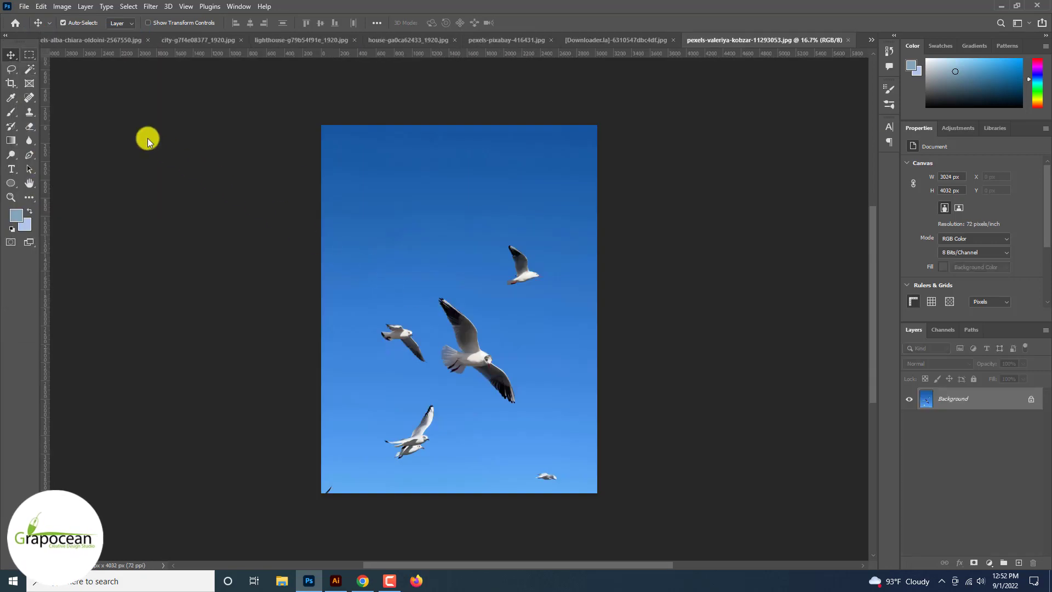
- Mask out the blue sky with a Magic Wand selection and an inverted layer mask
key(w)
click(505, 347)
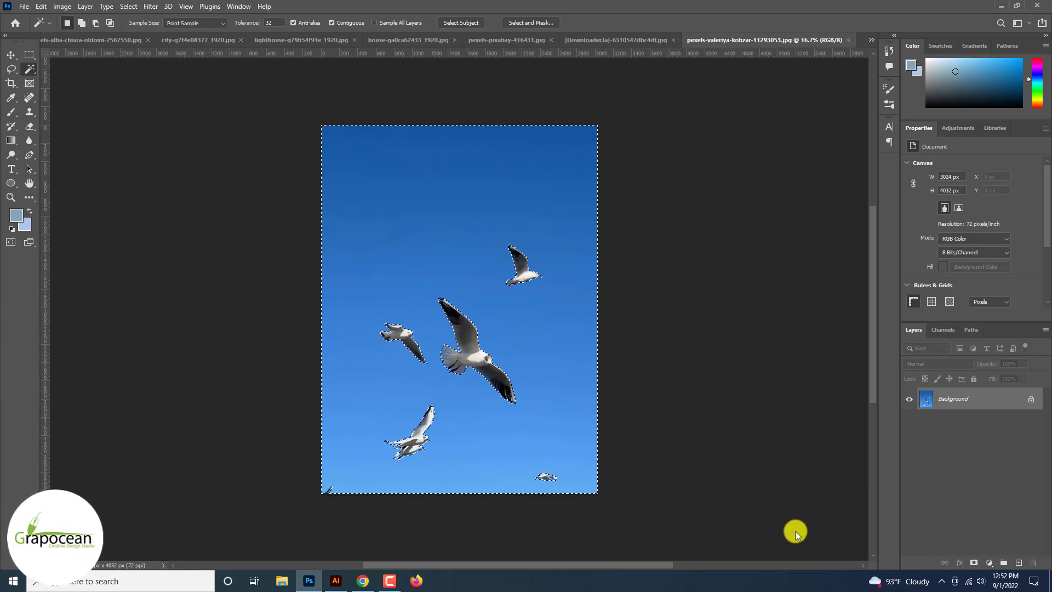
click(973, 562)
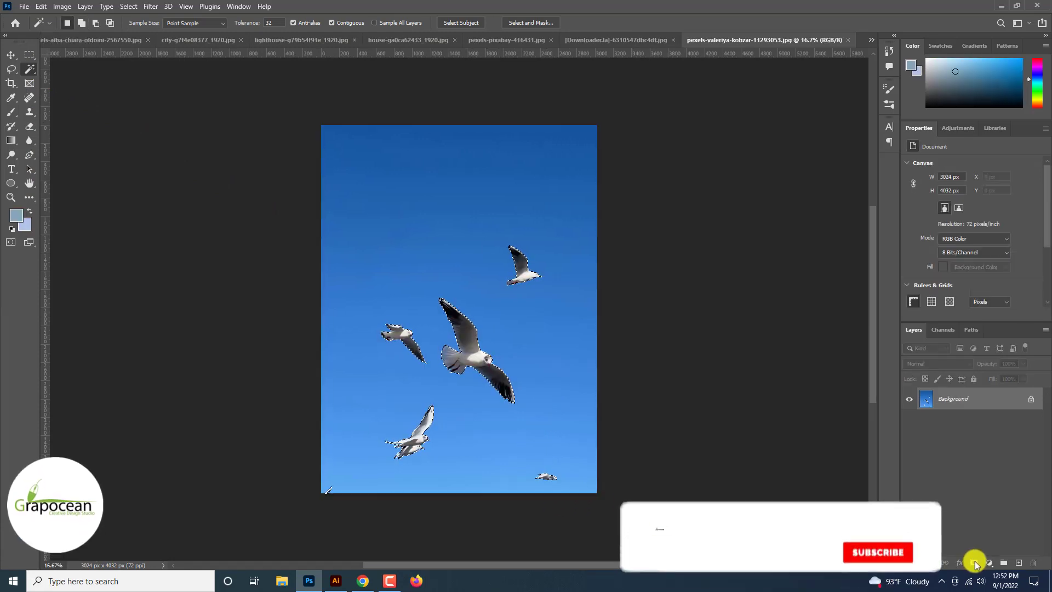
alt+click(973, 562)
- Drag the masked seagulls layer into the Untitled-1 poster
key(v)
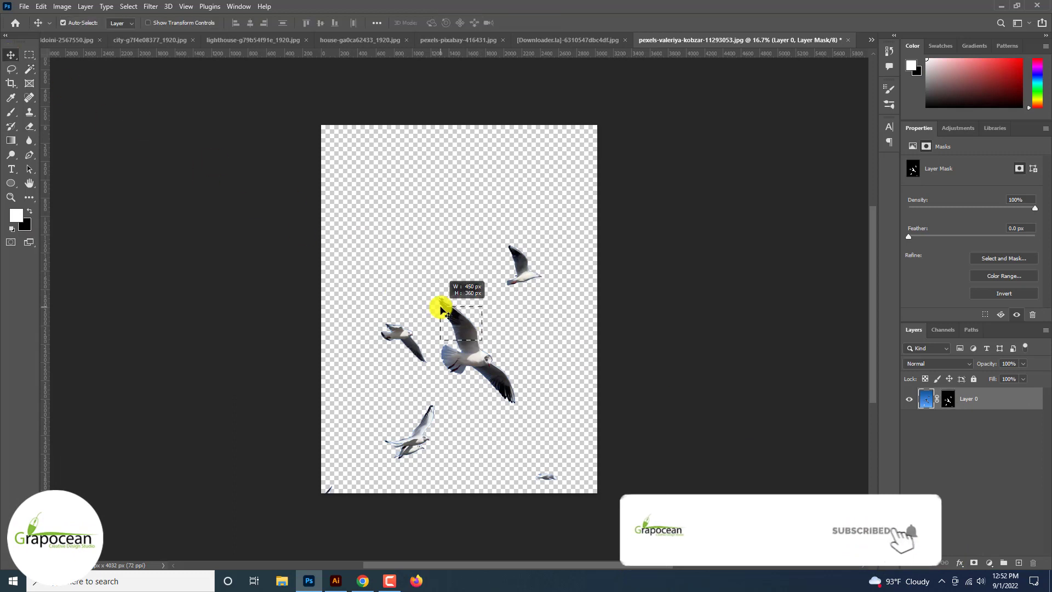
drag(442, 311, 442, 273)
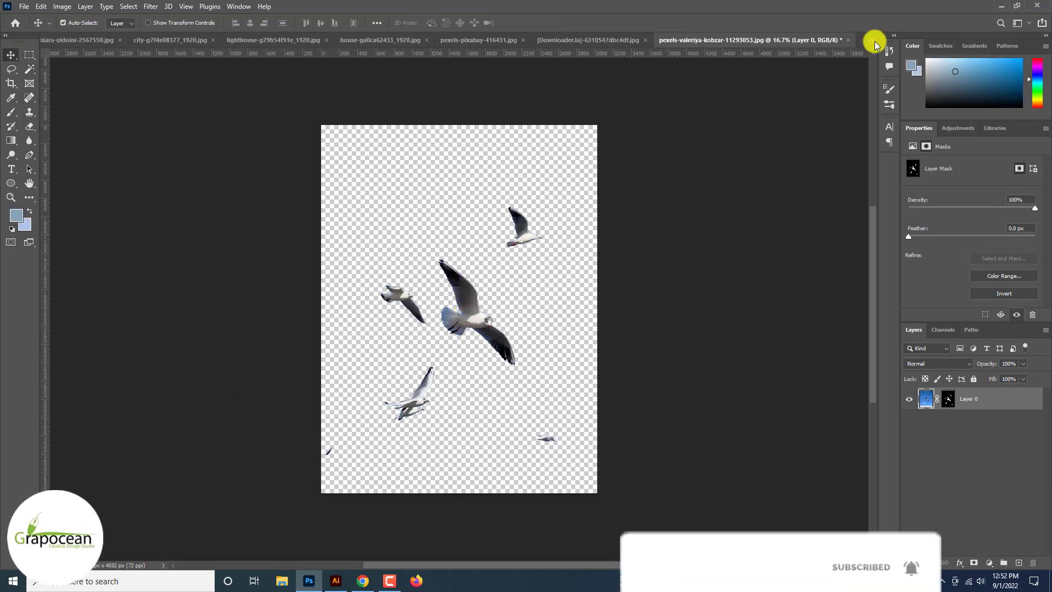
drag(875, 44, 612, 405)
- Shrink the seagulls with Free Transform and place them above the skyscrapers
key(ctrl+t)
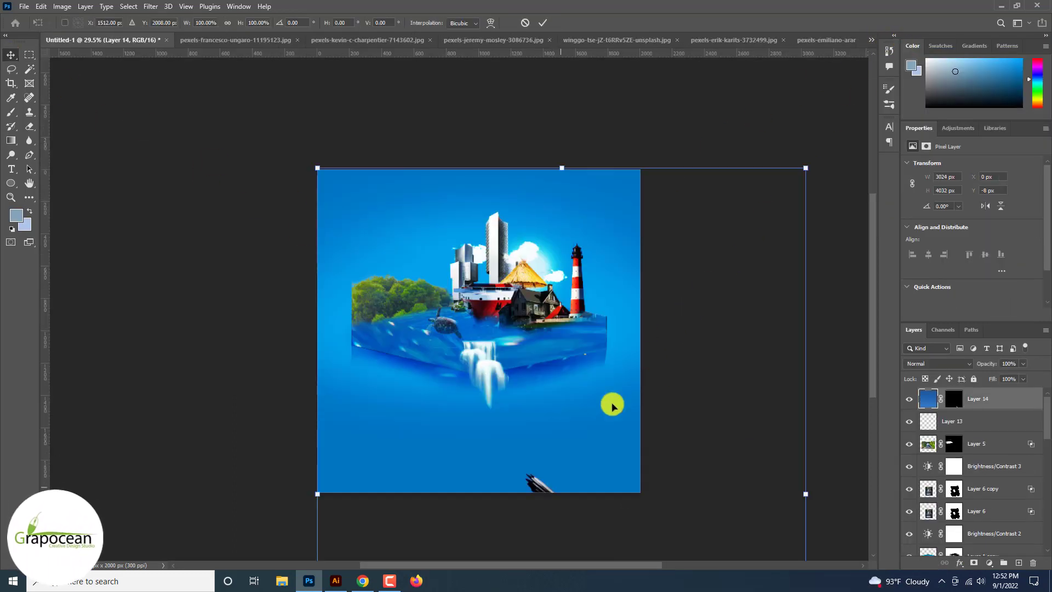
scroll(447, 202, down, 2)
scroll(446, 202, down, 2)
mouse_move(649, 453)
mouse_down()
mouse_move(509, 328)
mouse_move(486, 343)
mouse_up()
scroll(509, 328, up, 5)
drag(442, 309, 438, 325)
click(542, 23)
key(ctrl+minus)
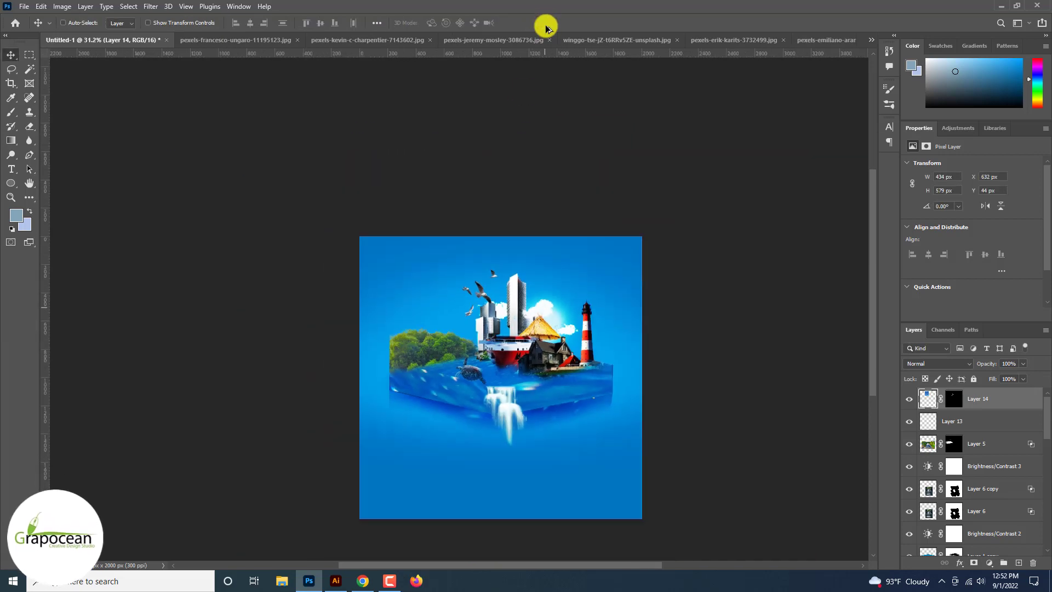
scroll(496, 160, up, 3)
drag(428, 264, 536, 259)
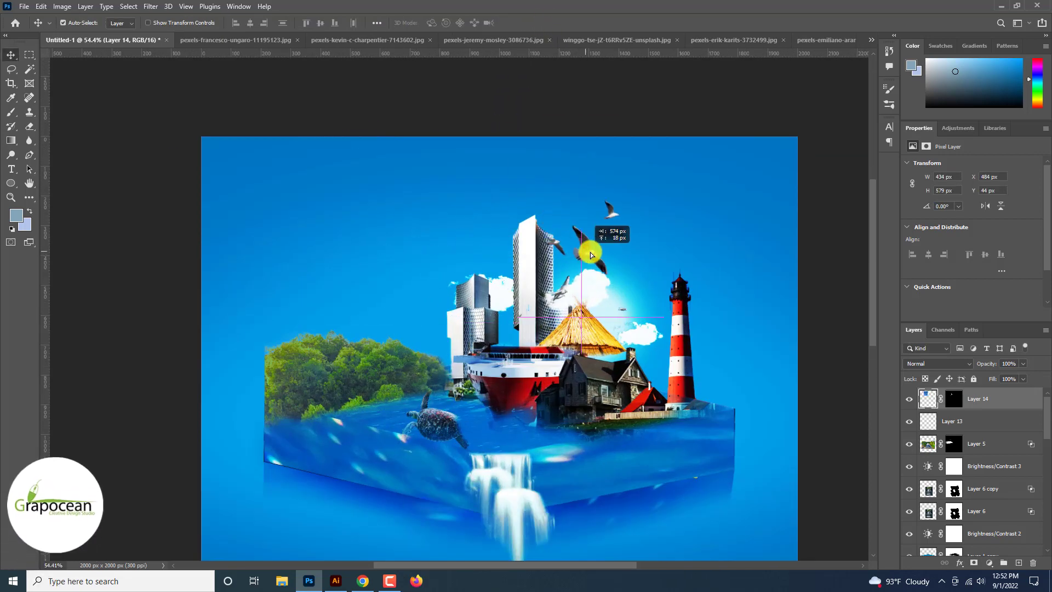
- Move the seagulls right beside the sun and cloud, then fit the poster in view
key(ctrl+t)
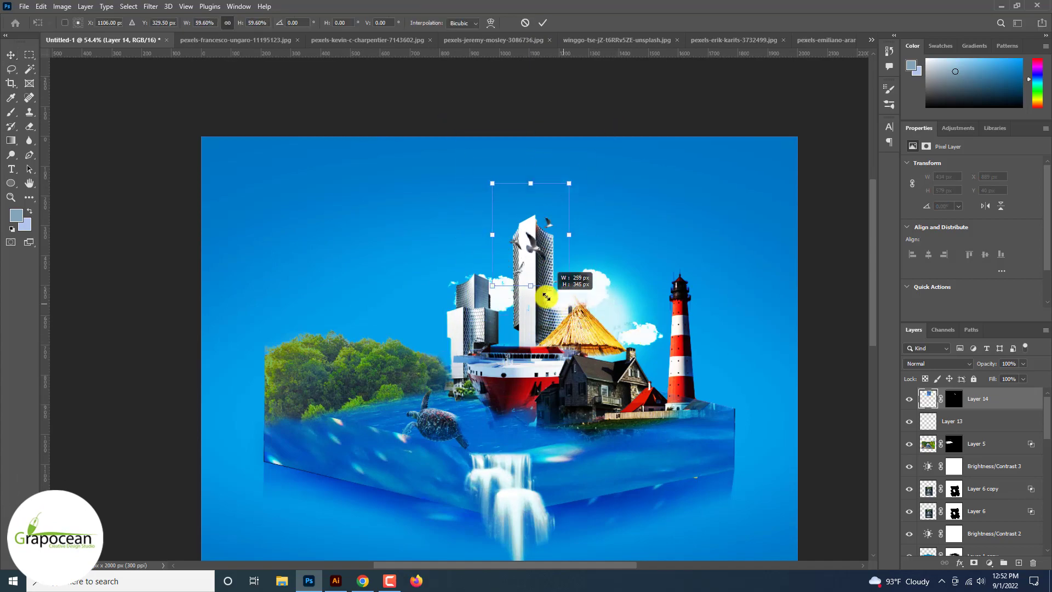
mouse_move(552, 246)
mouse_down()
mouse_move(638, 265)
mouse_move(617, 274)
mouse_up()
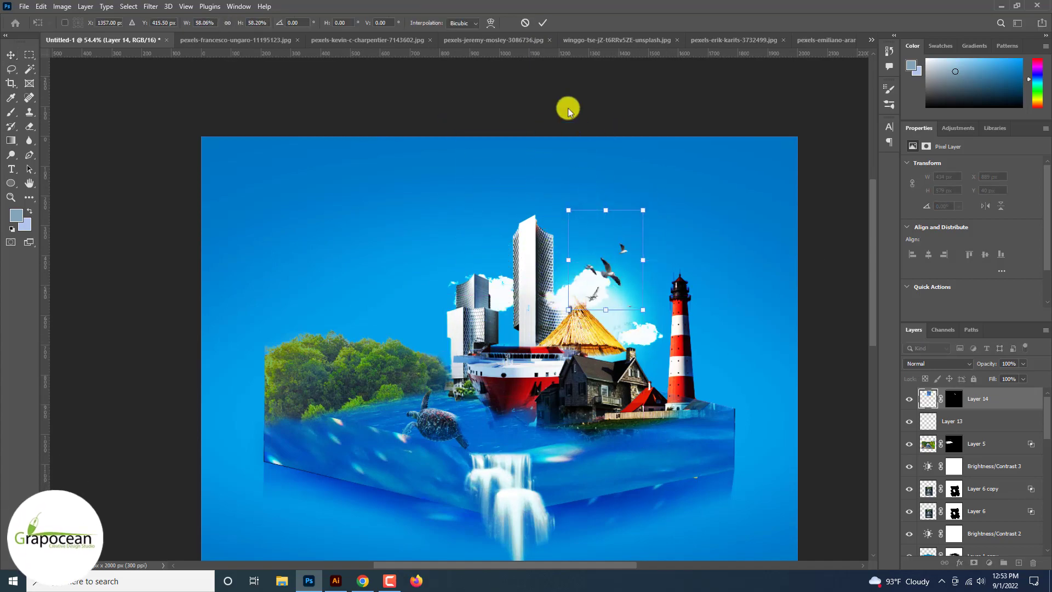
click(543, 22)
key(ctrl+minus)
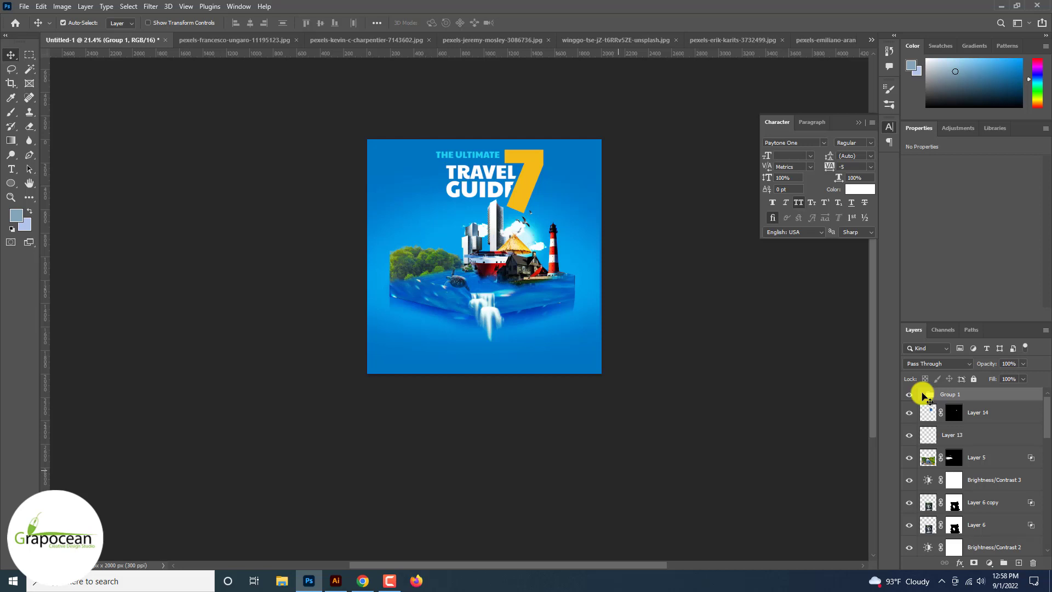
- Paste the tagline below the island at 13 pt without all caps, deleting the stray Lorem Ipsum layer
scroll(622, 320, up, 2)
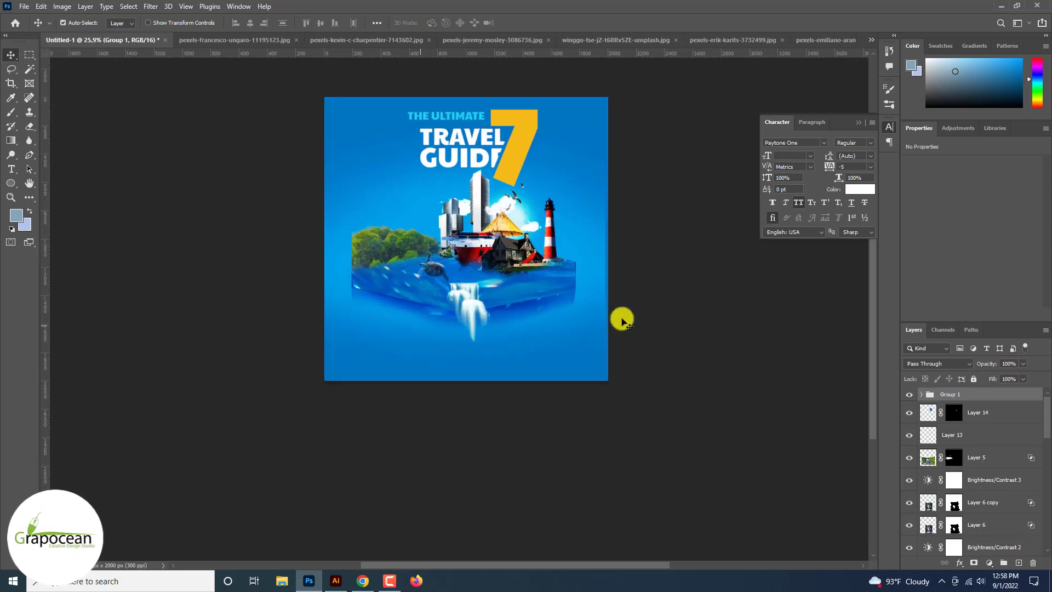
click(11, 168)
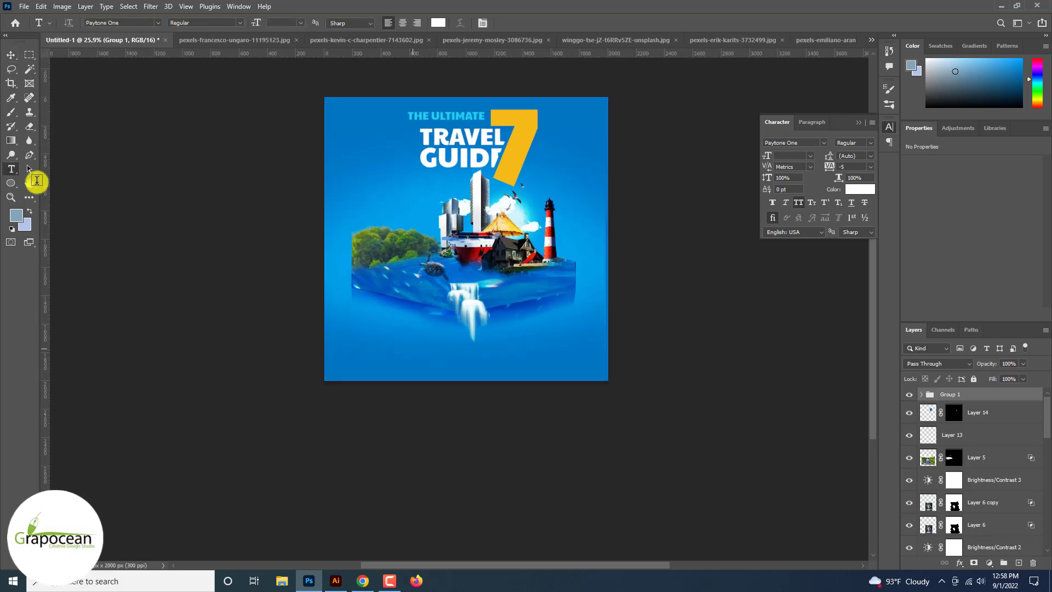
click(403, 351)
key(BackSpace)
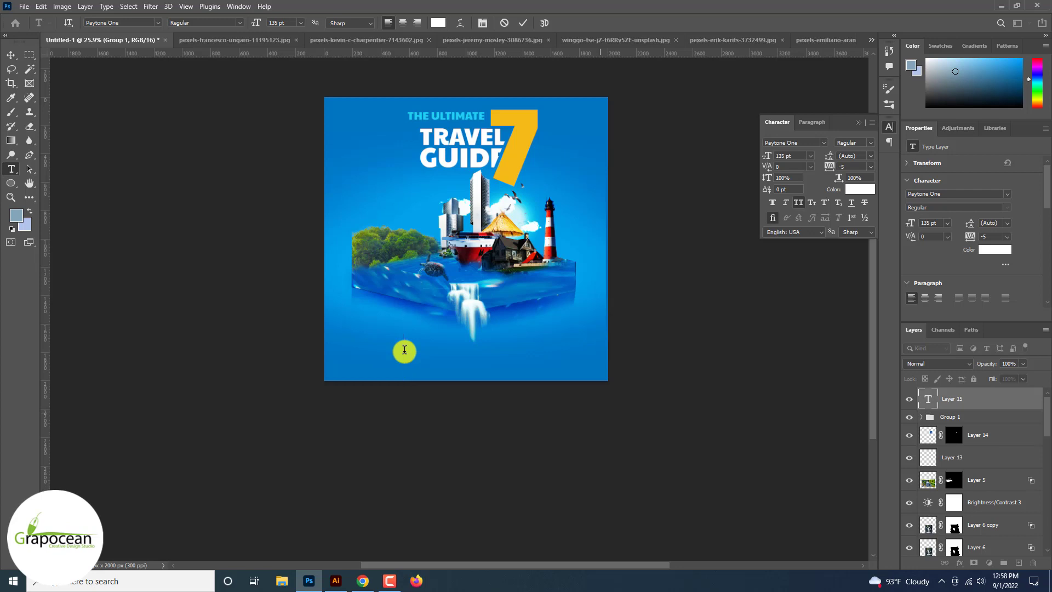
text(P)
key(BackSpace)
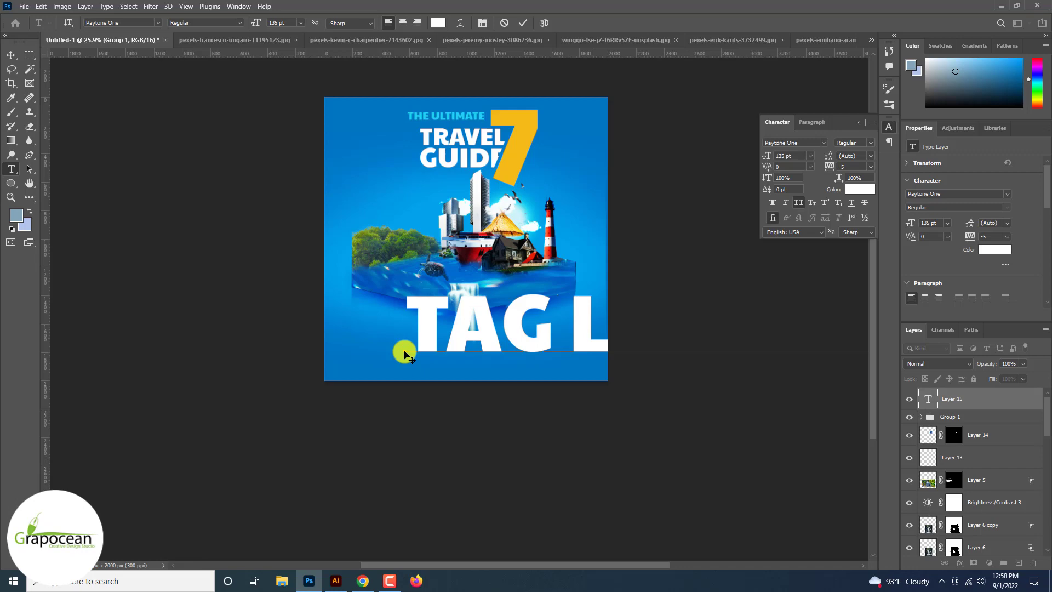
key(ctrl+a)
drag(257, 23, 195, 41)
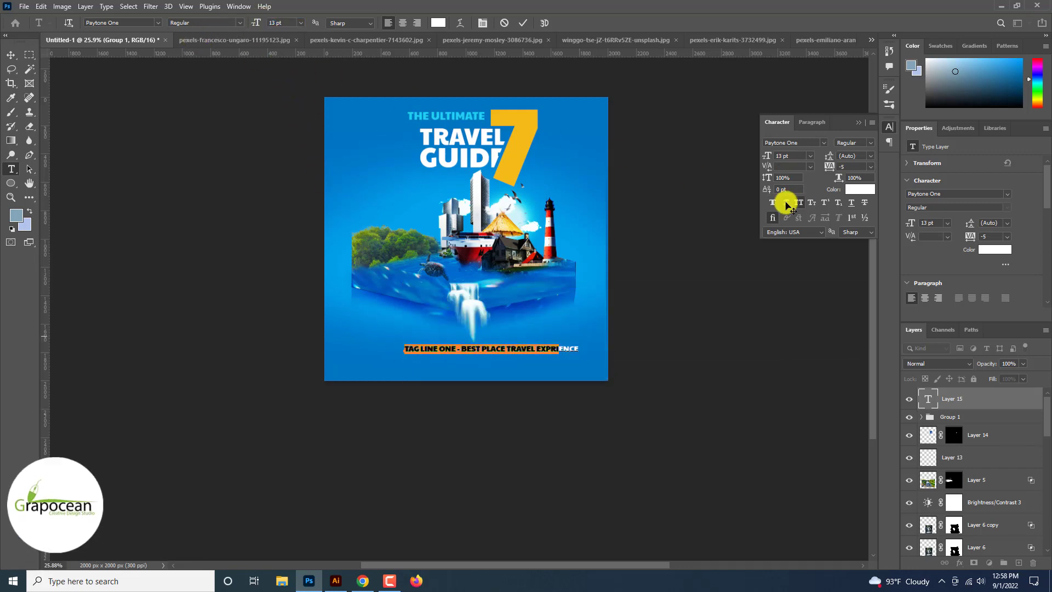
click(798, 202)
scroll(499, 328, up, 3)
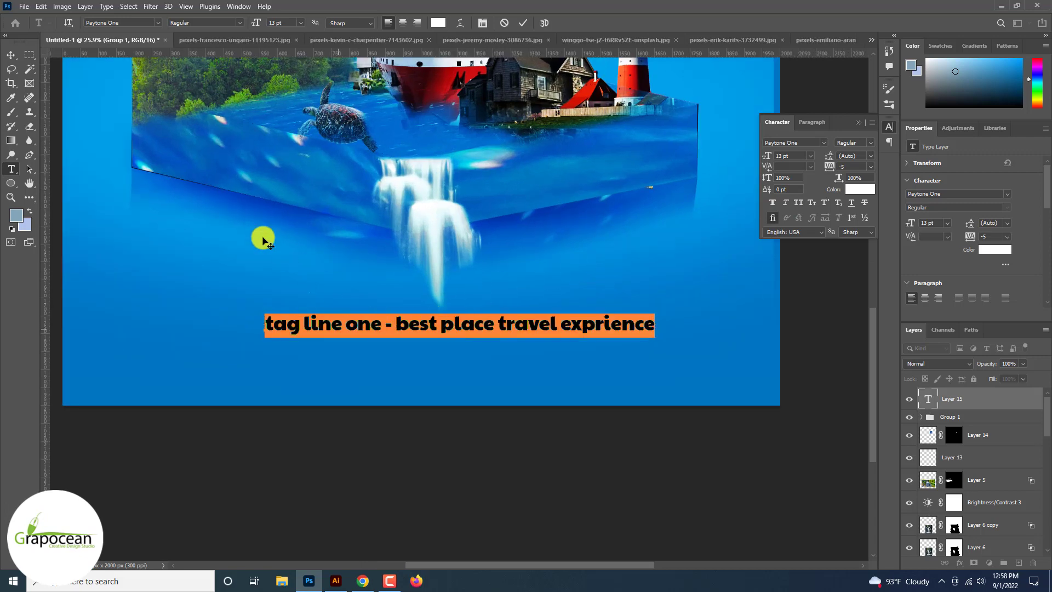
click(14, 53)
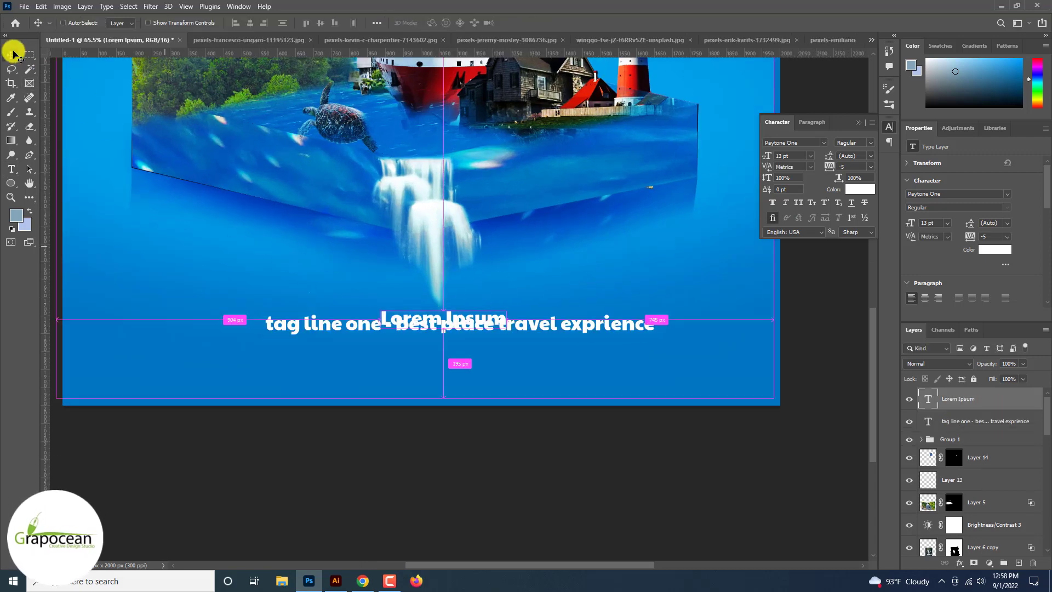
key(Delete)
- Set the words 'best place travel exprience' in the Akrobat font
click(12, 168)
drag(396, 325, 703, 285)
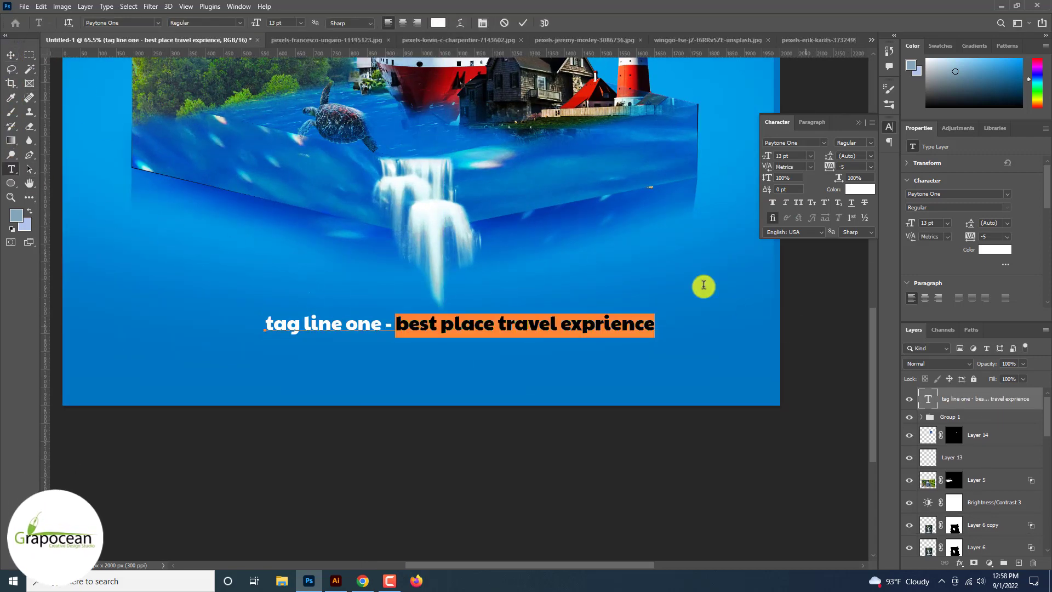
click(158, 24)
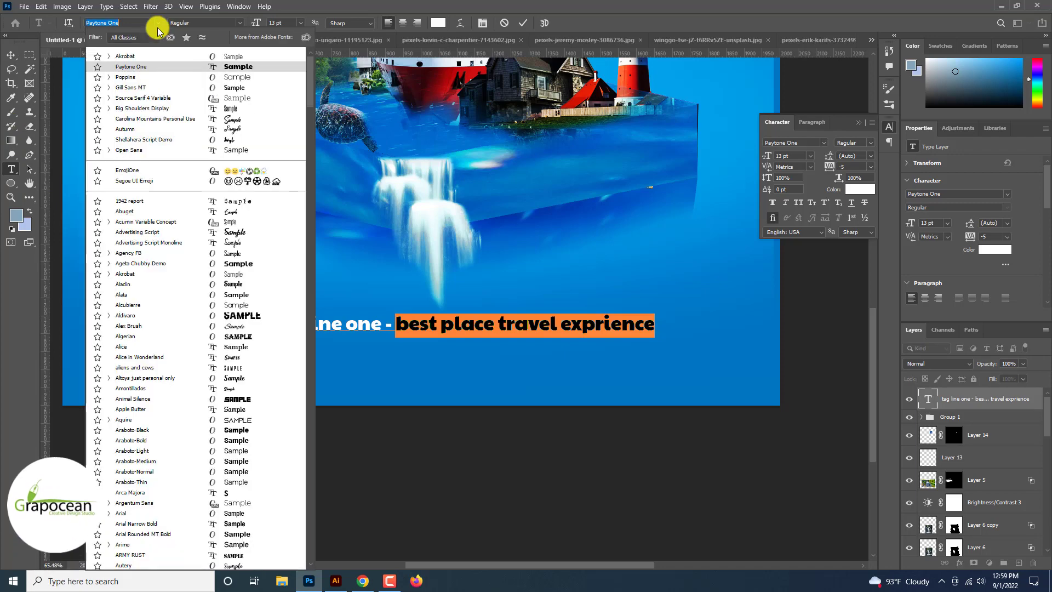
key(Up)
key(Return)
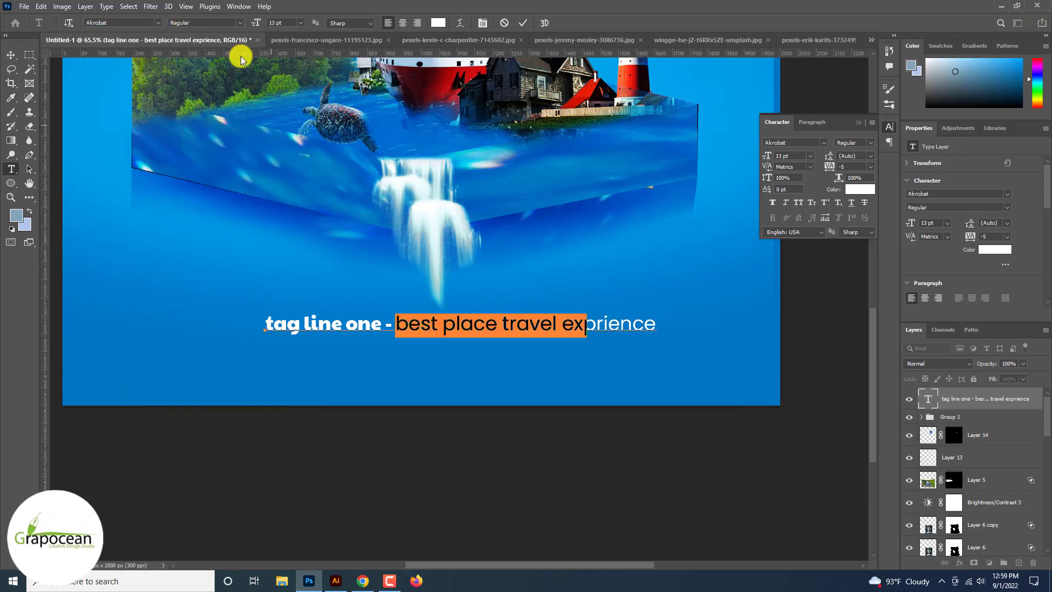
click(522, 22)
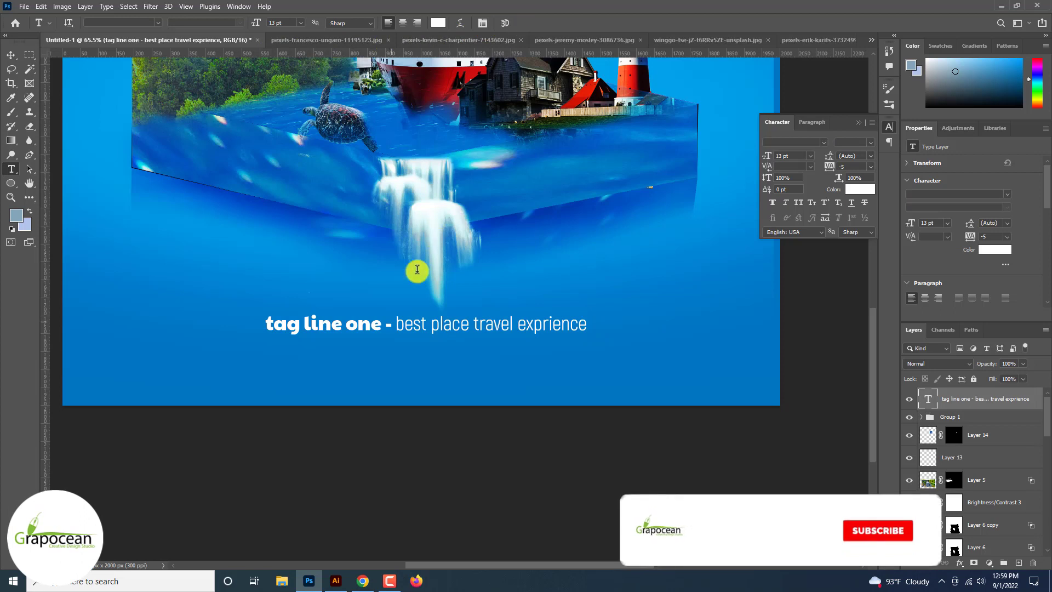
- Make 'tag line one -' all caps and bright cyan
drag(394, 325, 228, 328)
click(798, 202)
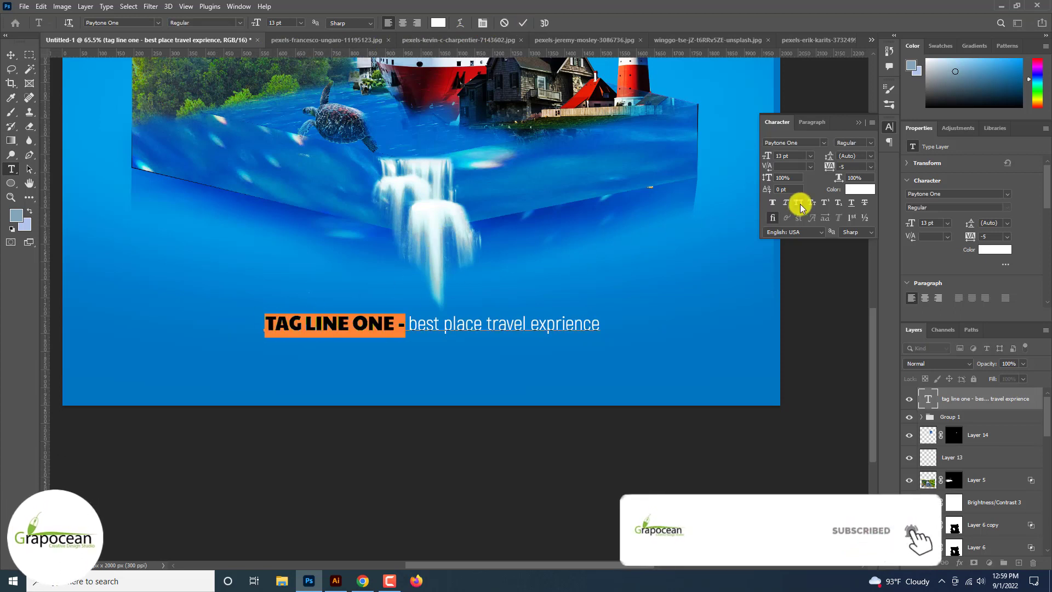
click(437, 22)
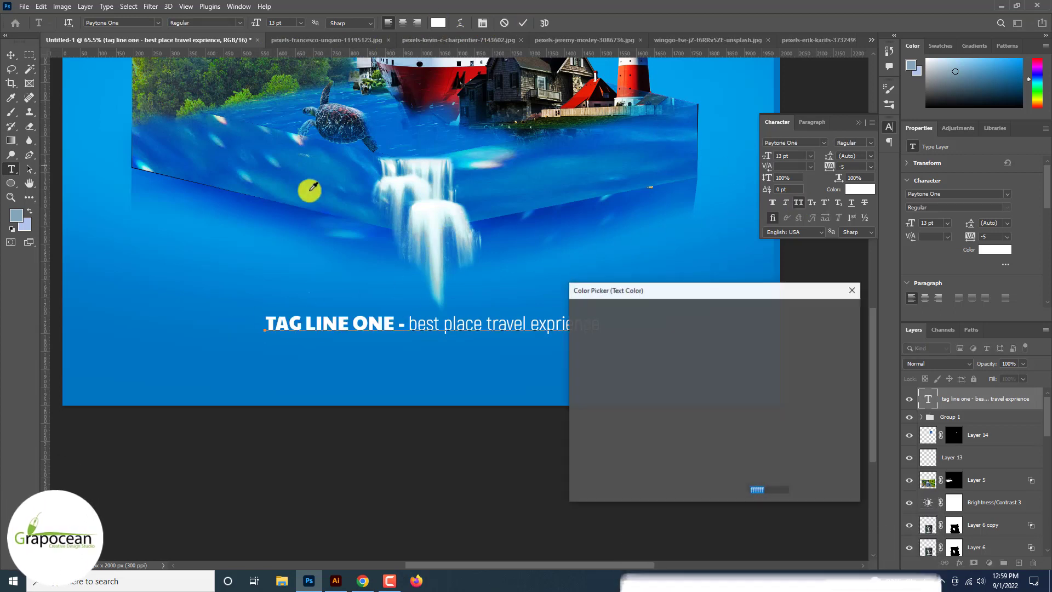
click(254, 258)
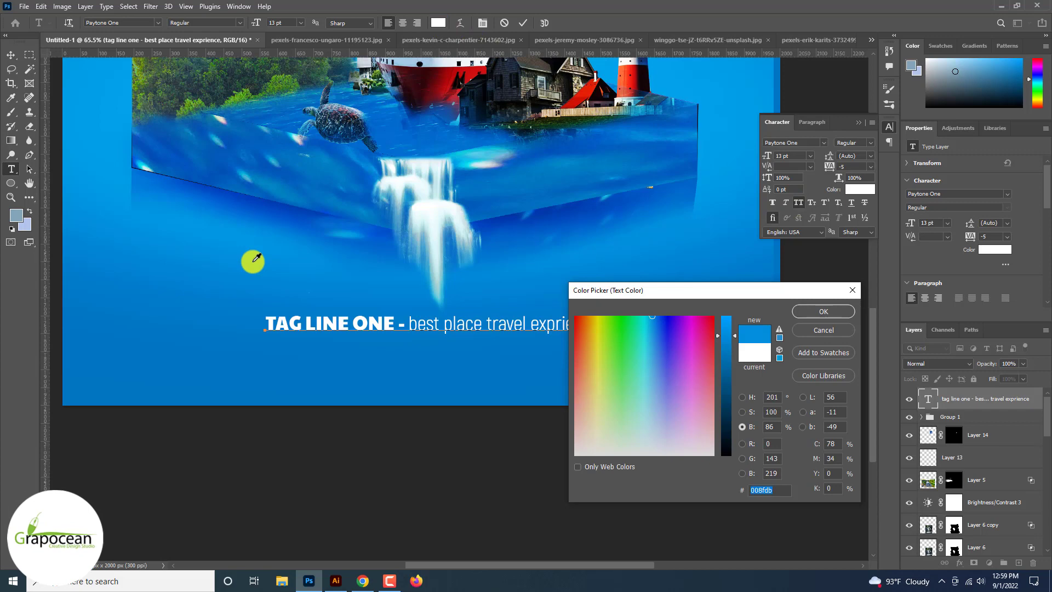
click(726, 317)
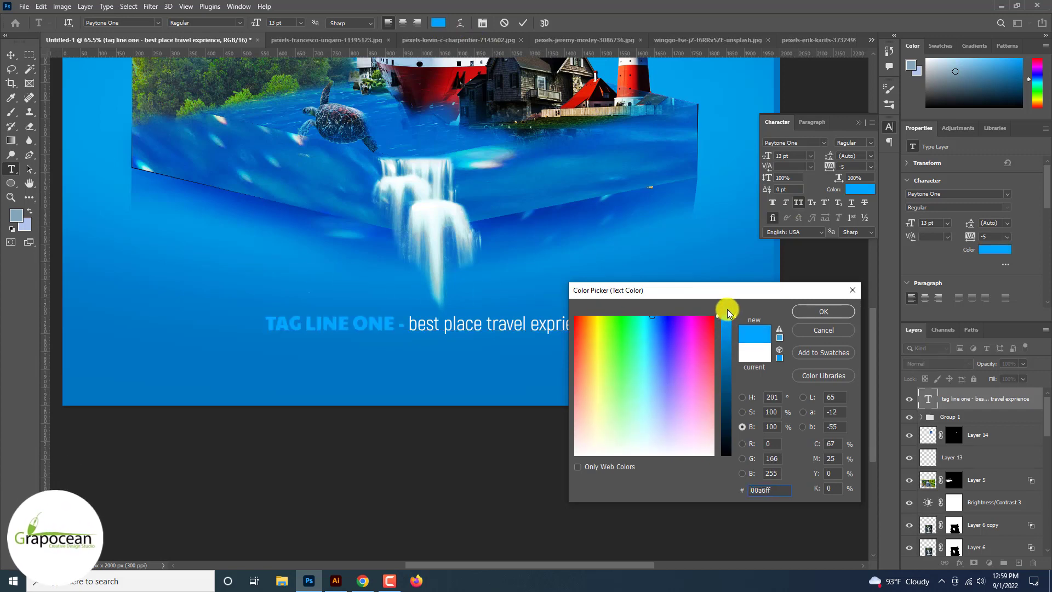
drag(648, 320, 655, 309)
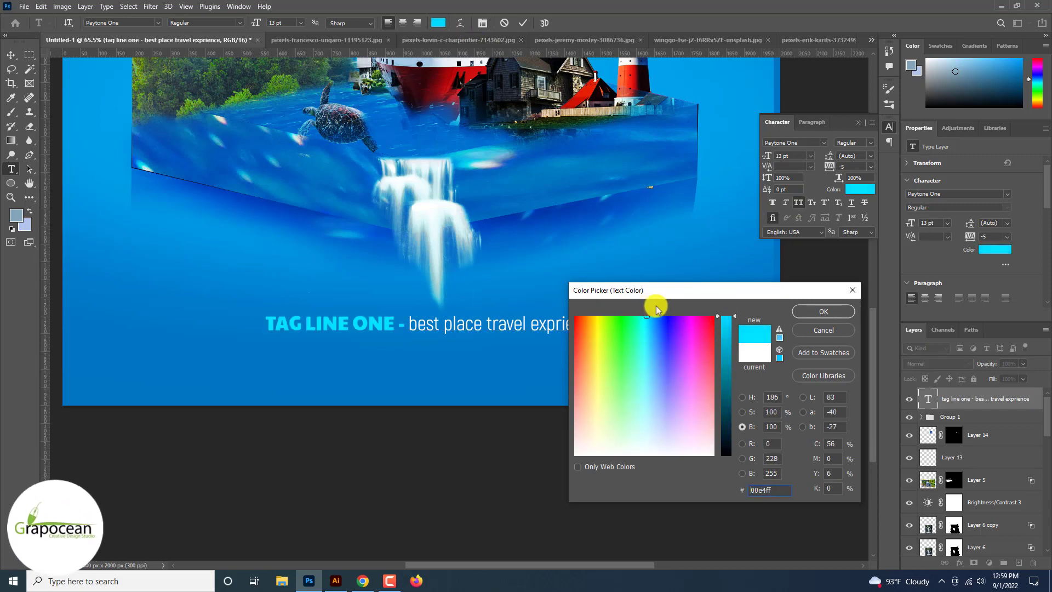
click(822, 311)
click(12, 55)
key(ctrl+0)
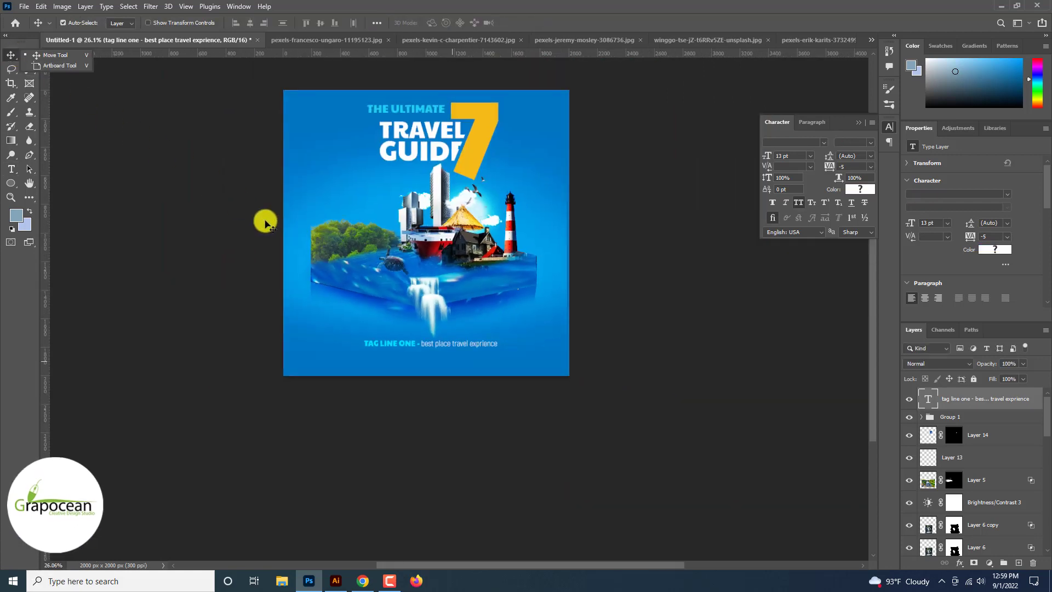
scroll(449, 351, up, 2)
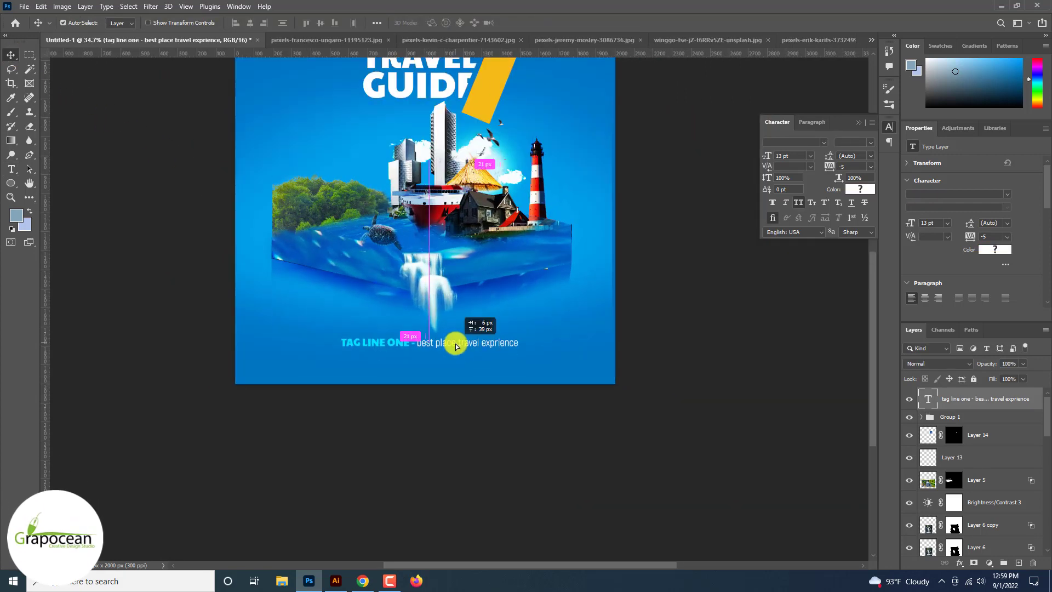
click(9, 172)
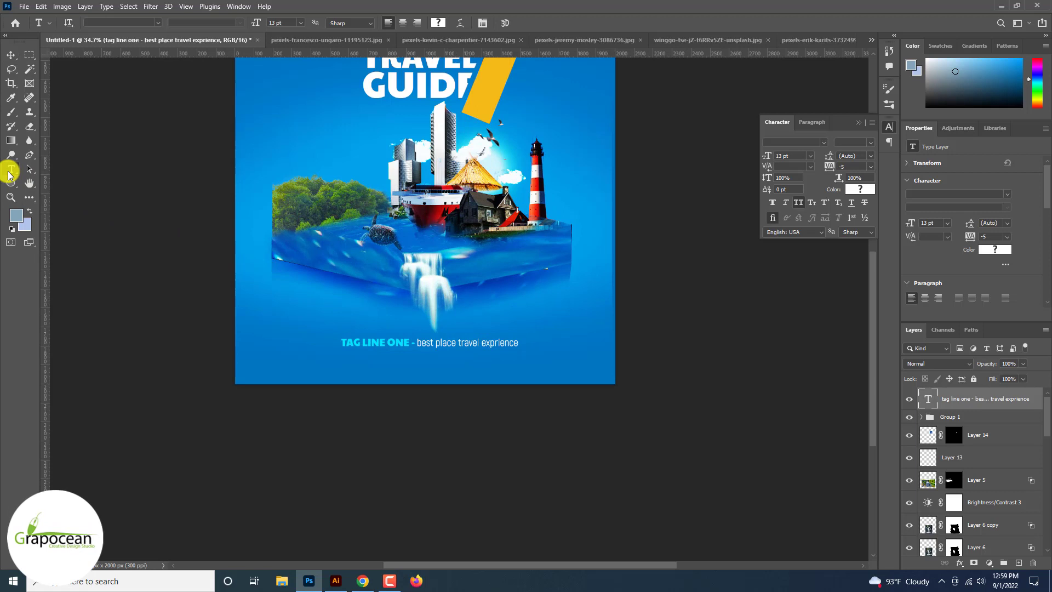
click(403, 371)
text(.grapocean.com)
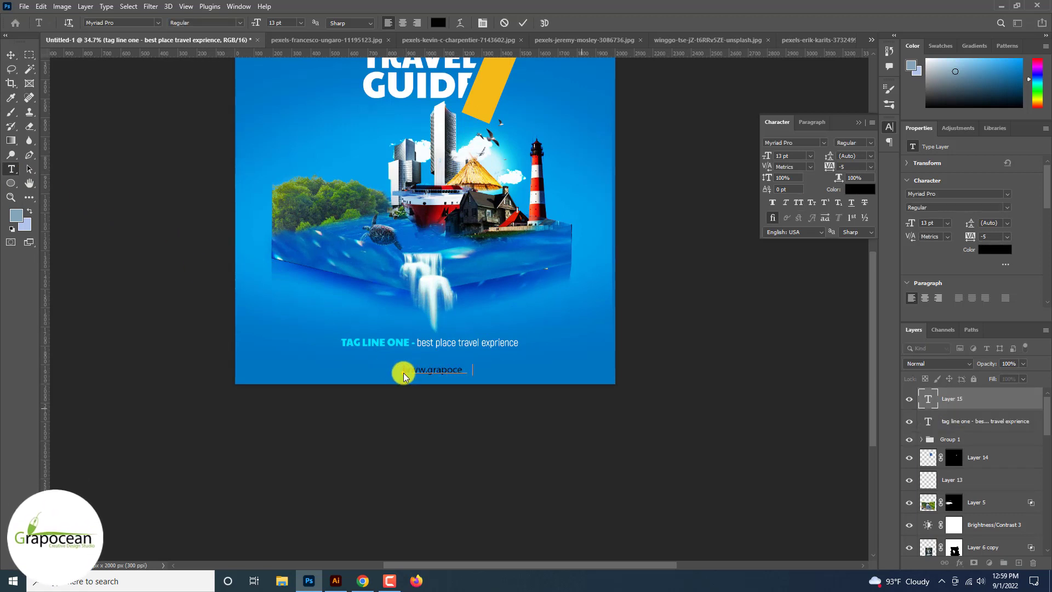
click(438, 22)
click(504, 124)
click(823, 311)
click(11, 55)
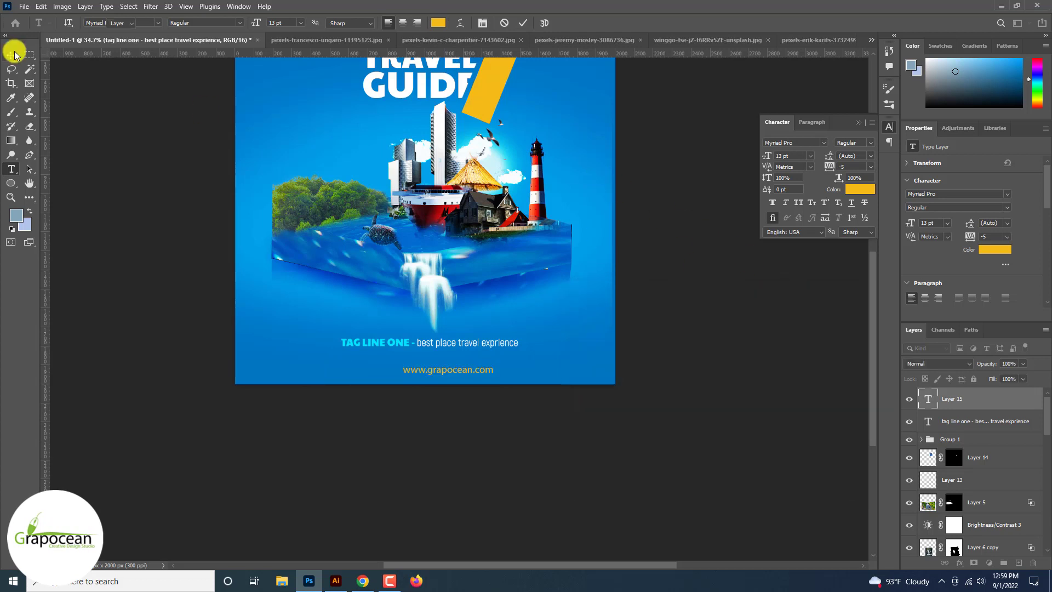
- Centre the website line beneath the tagline
drag(446, 369, 432, 359)
scroll(431, 360, down, 3)
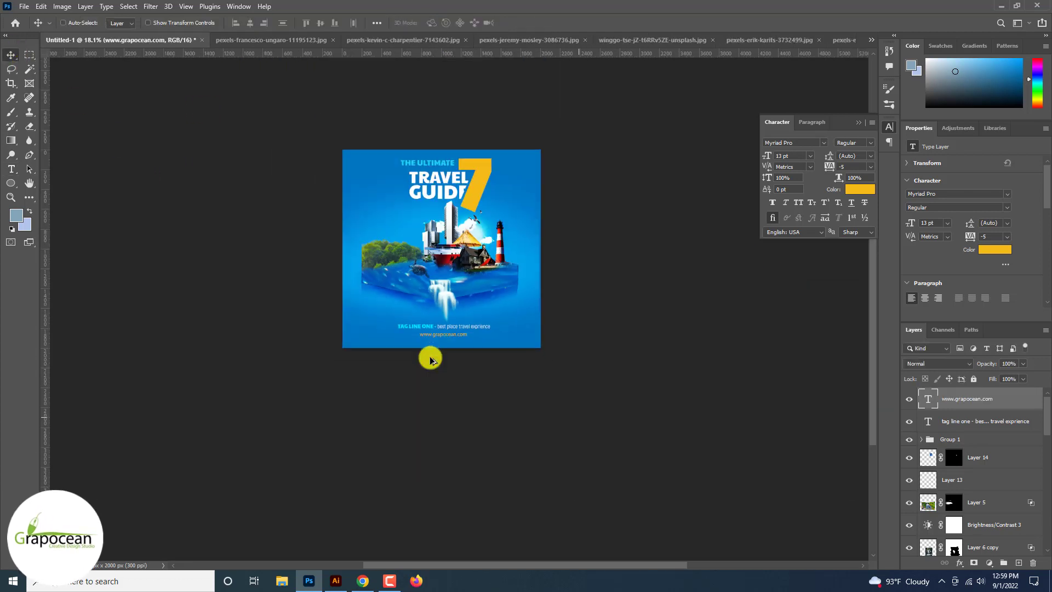
scroll(431, 360, up, 1)
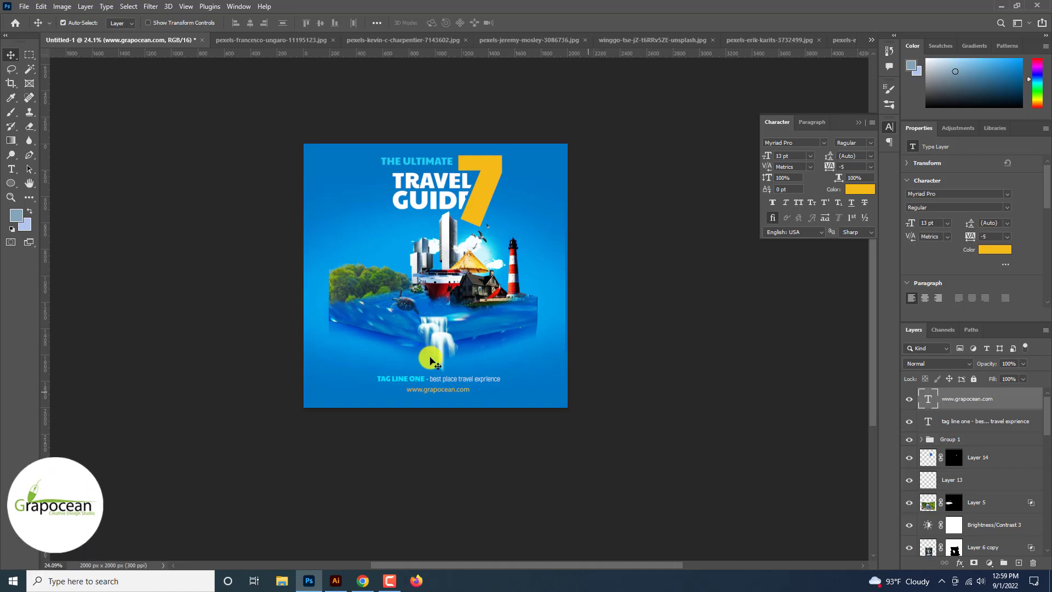
scroll(432, 360, up, 1)
scroll(431, 360, up, 1)
scroll(432, 360, up, 1)
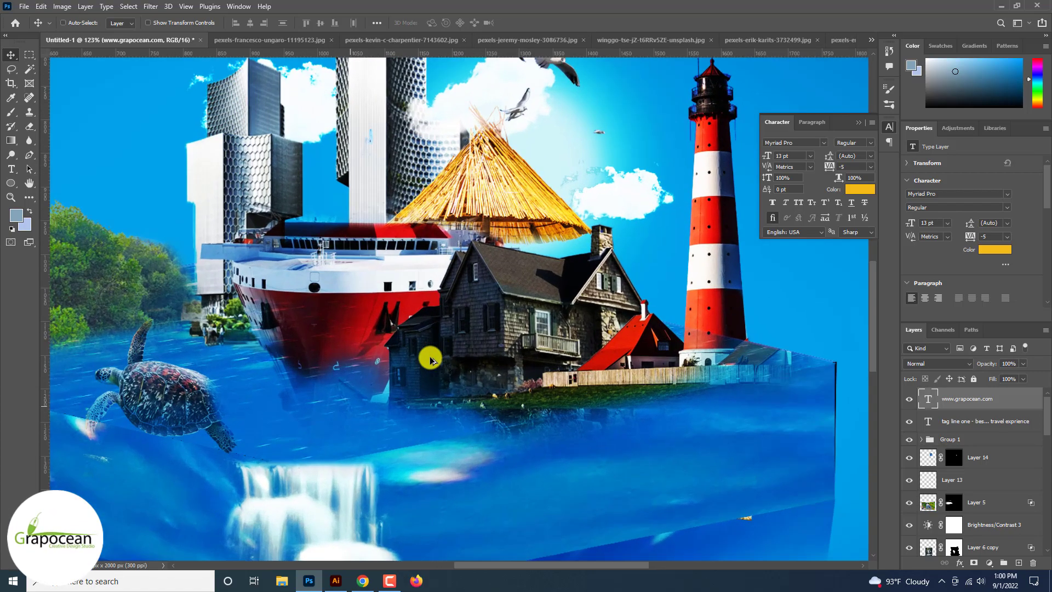
scroll(431, 360, down, 3)
scroll(431, 360, up, 2)
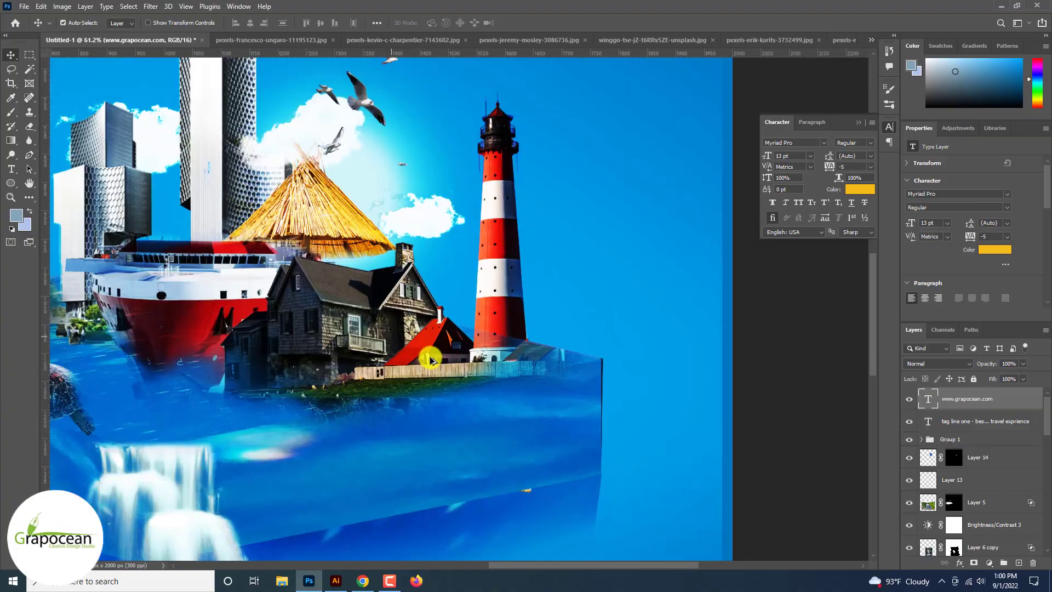